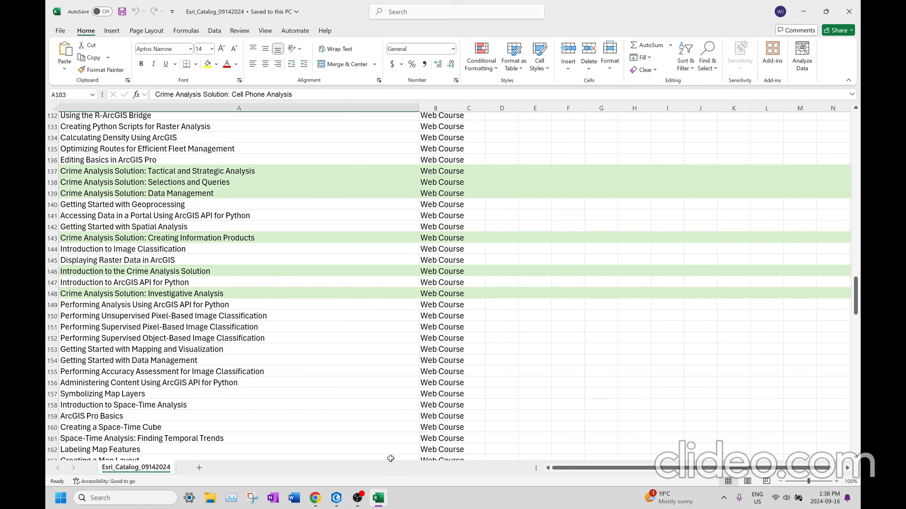
Switch to ArcGIS Pro and review Select Layer By Date And Time for the Crimes layer alongside its offense date and time fields
mouse_move(366, 498)
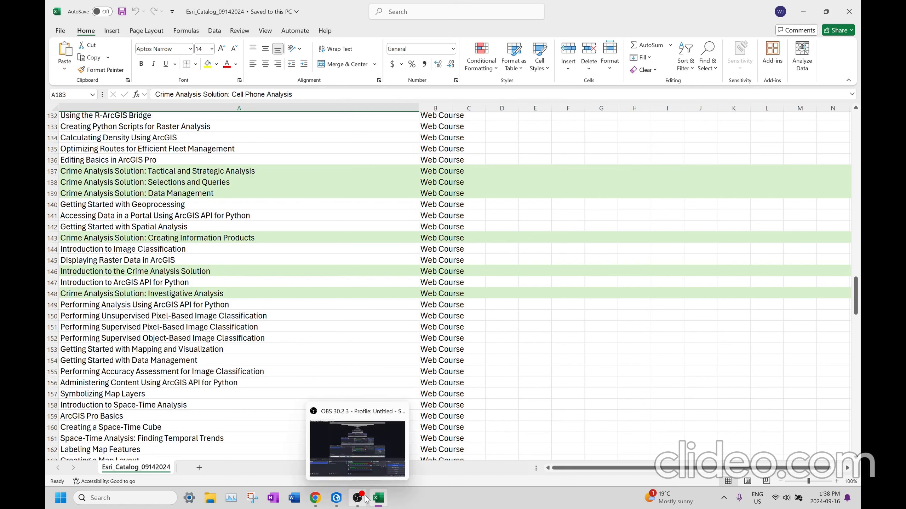
click(358, 446)
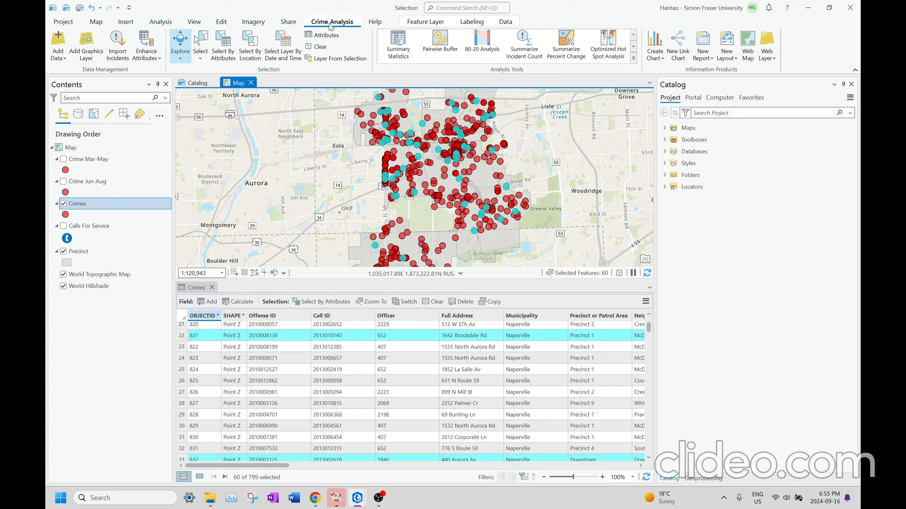
click(292, 65)
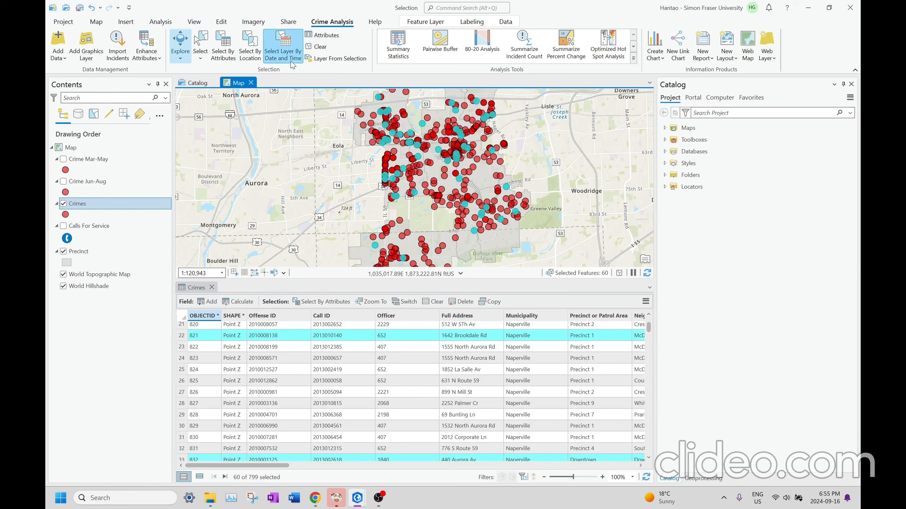
drag(484, 106, 758, 114)
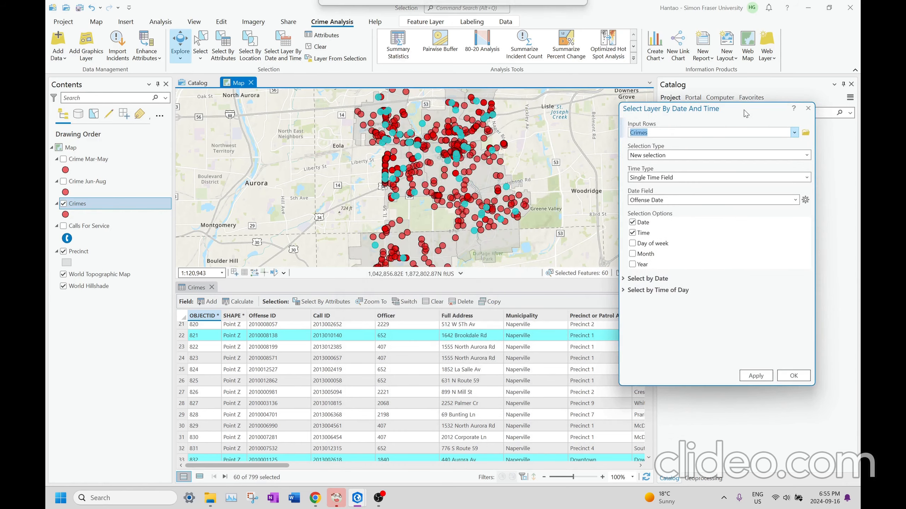
click(278, 475)
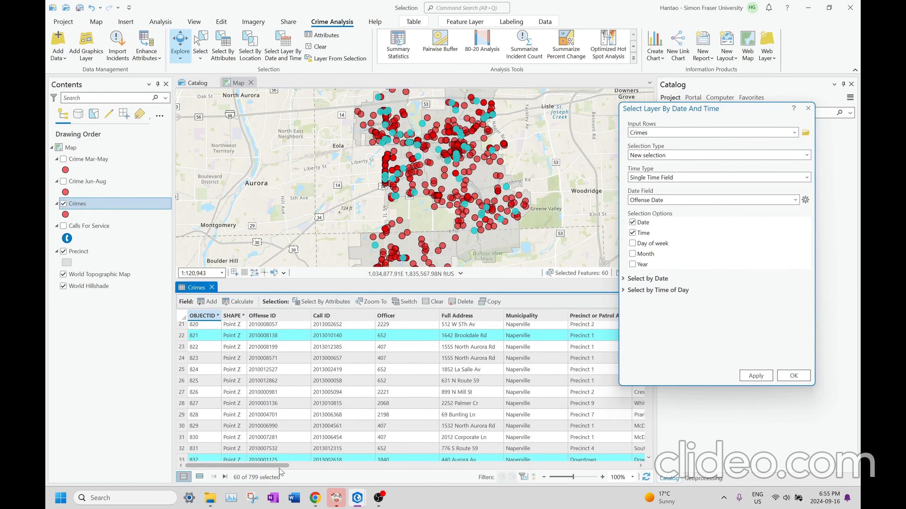
drag(282, 466, 419, 464)
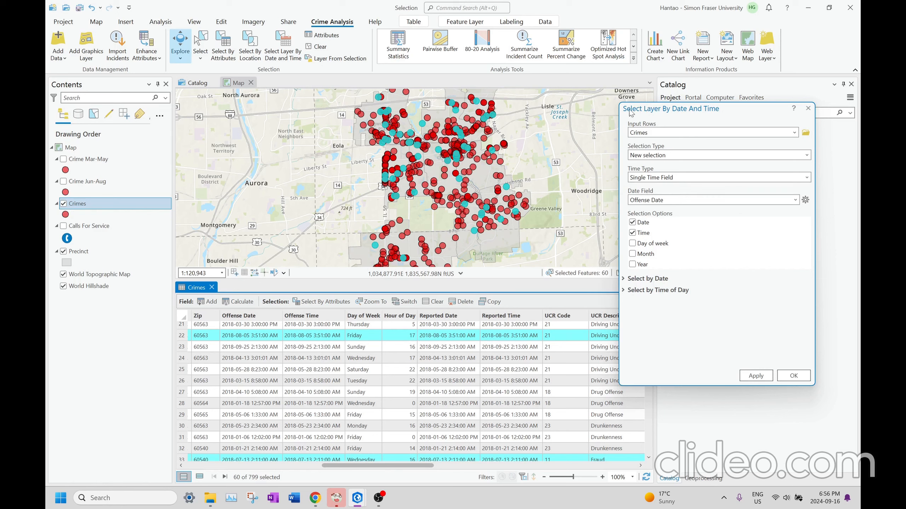
click(808, 109)
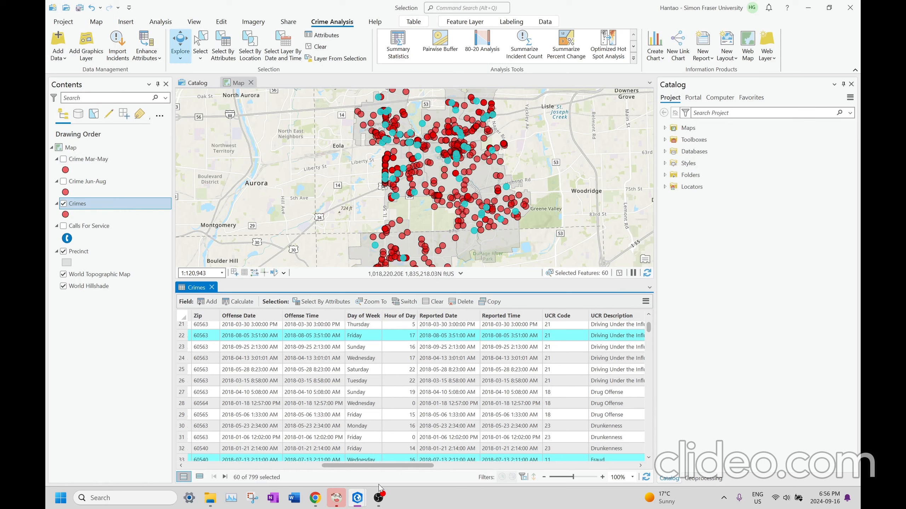
Switch to the CrimeAnalysisSolution project and view the "About this map" note beside the hot streets on the 80-20 Analysis map
mouse_move(356, 497)
click(435, 449)
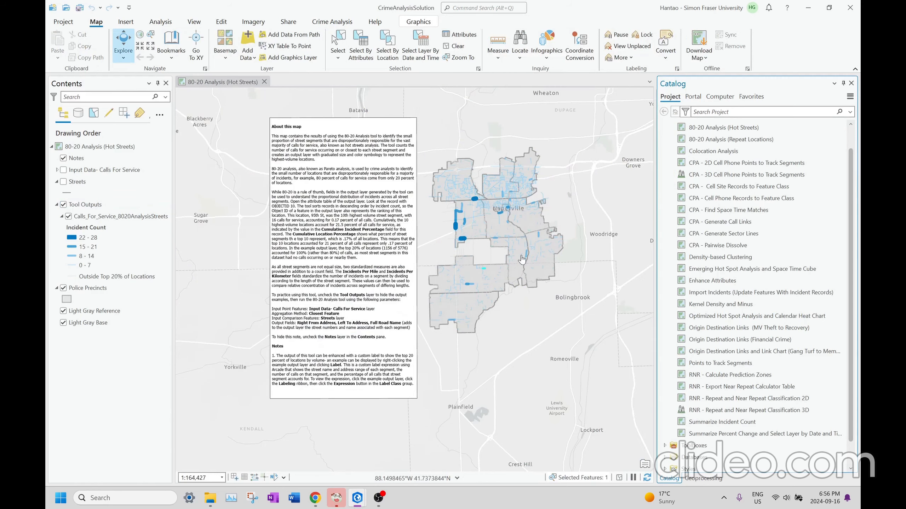
scroll(748, 243, up, 1)
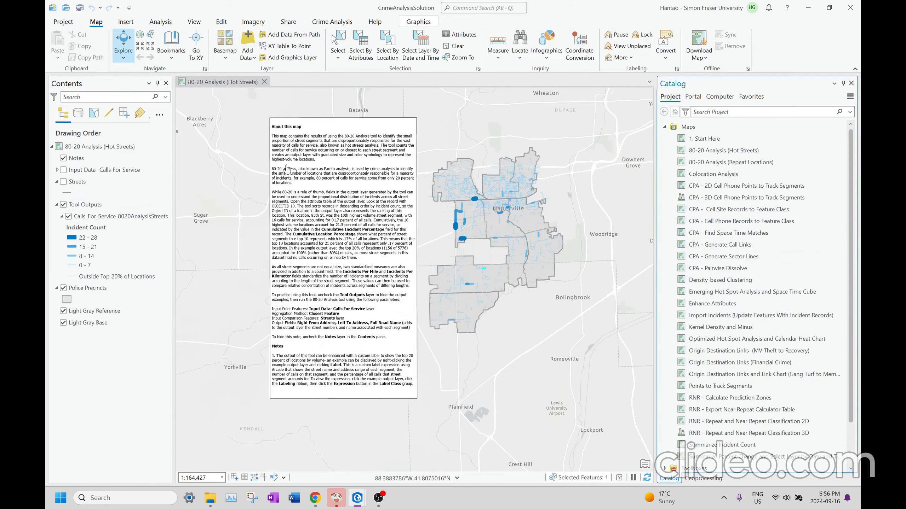
scroll(460, 175, up, 2)
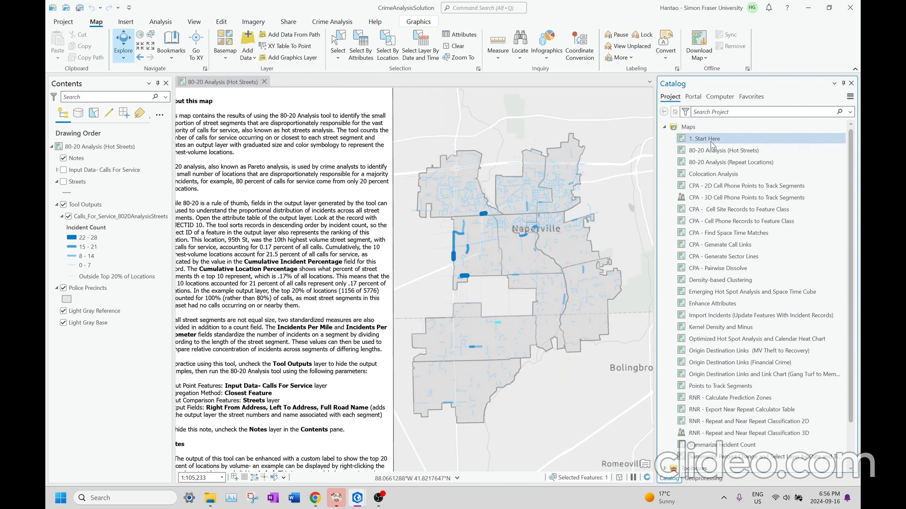
drag(370, 187, 399, 226)
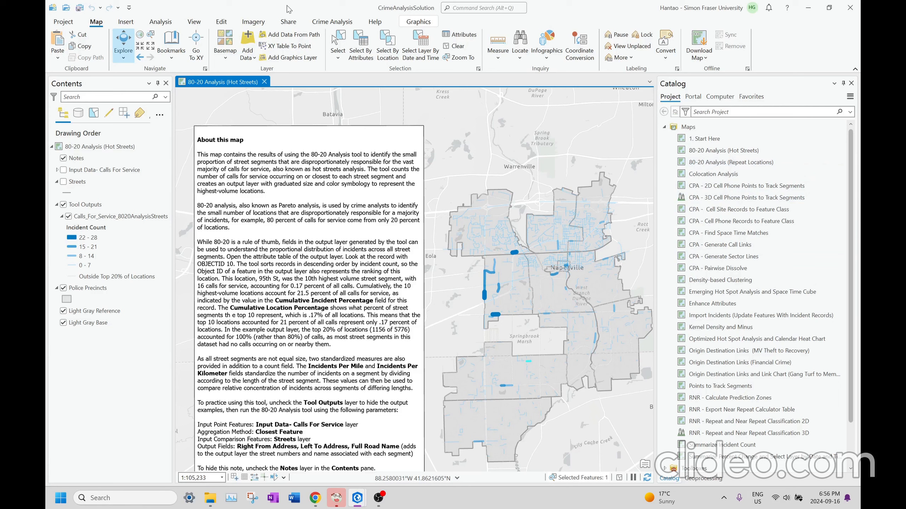
Browse the Crime Analysis toolset to see which analysis tools are available
click(331, 22)
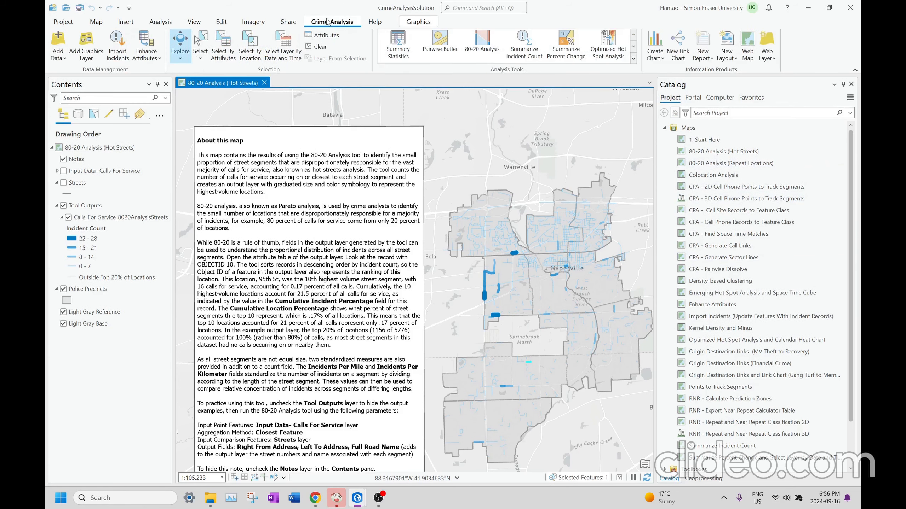
click(634, 46)
click(634, 46)
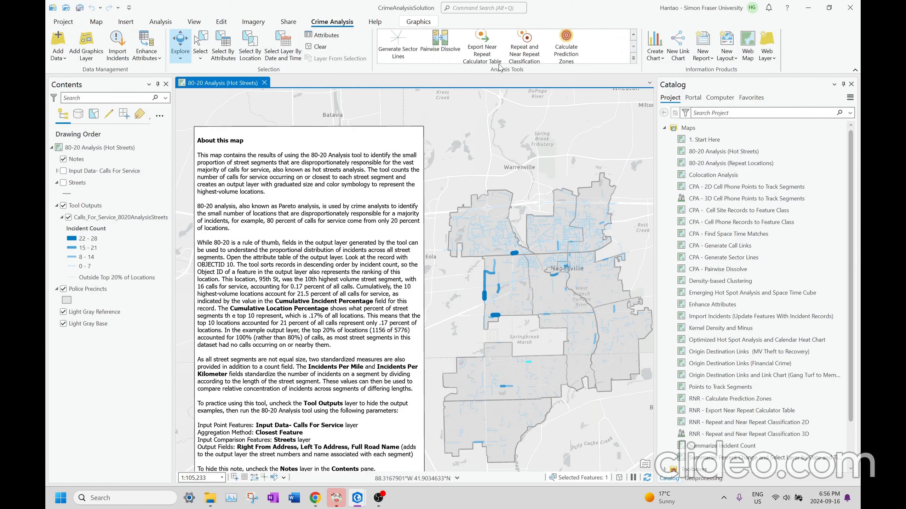
click(634, 46)
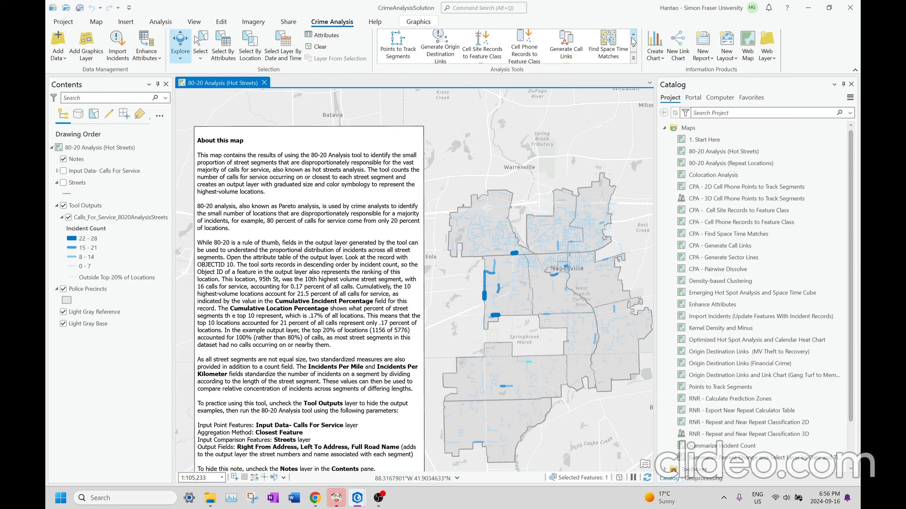
Read the opening paragraphs of the "About this map" note describing the 80-20 Analysis tool
drag(429, 154, 420, 137)
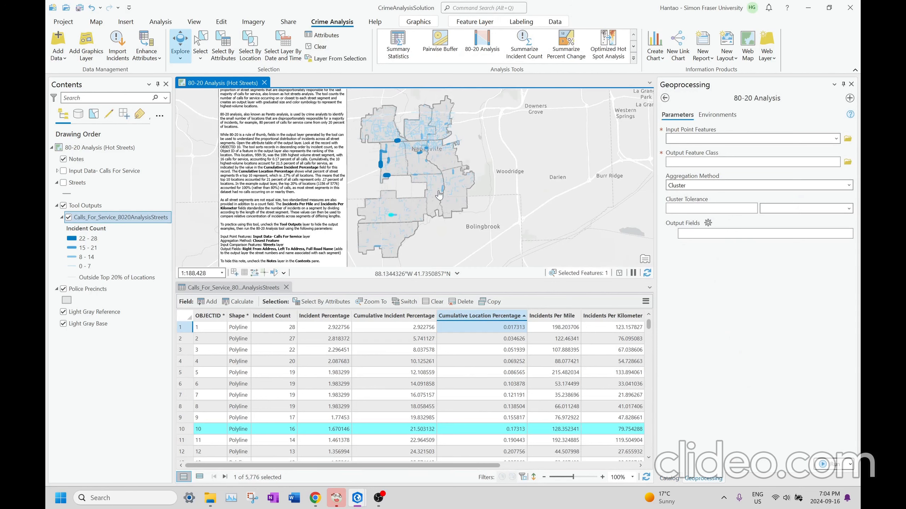
drag(345, 189, 456, 243)
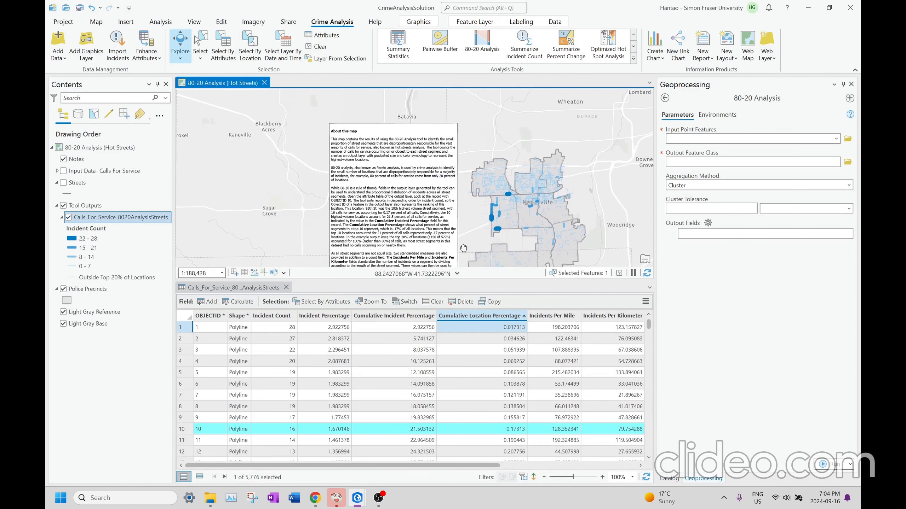
scroll(416, 165, up, 3)
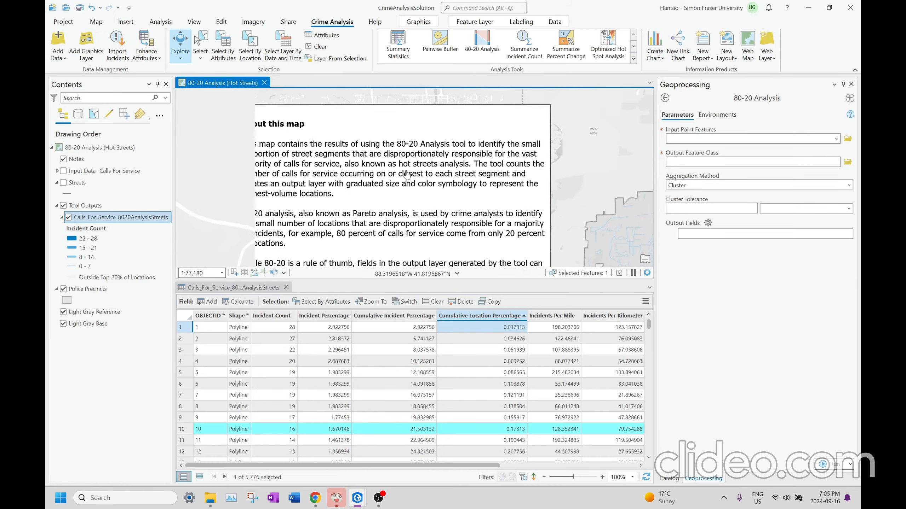
drag(342, 163, 348, 160)
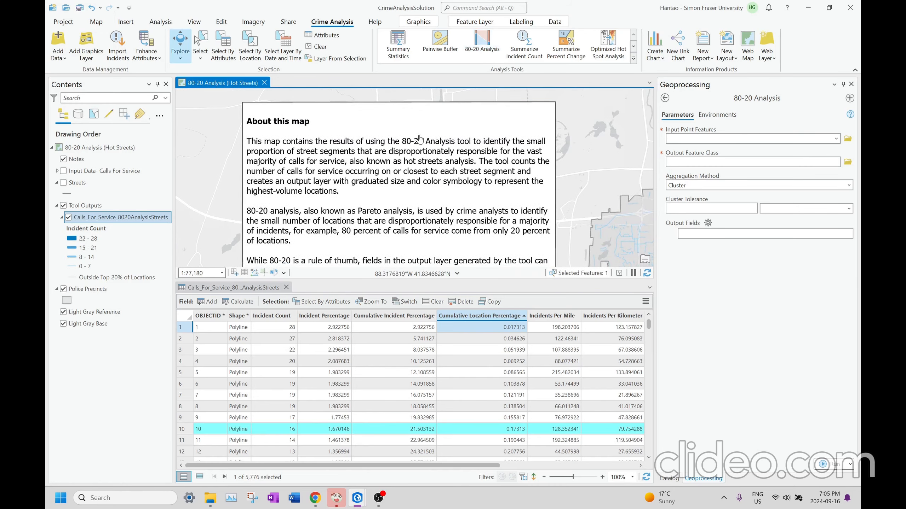
Switch to the ChatGPT conversation in Chrome and read the explanation of the 80-20 analysis objective and key attribute terms
key(alt+Tab)
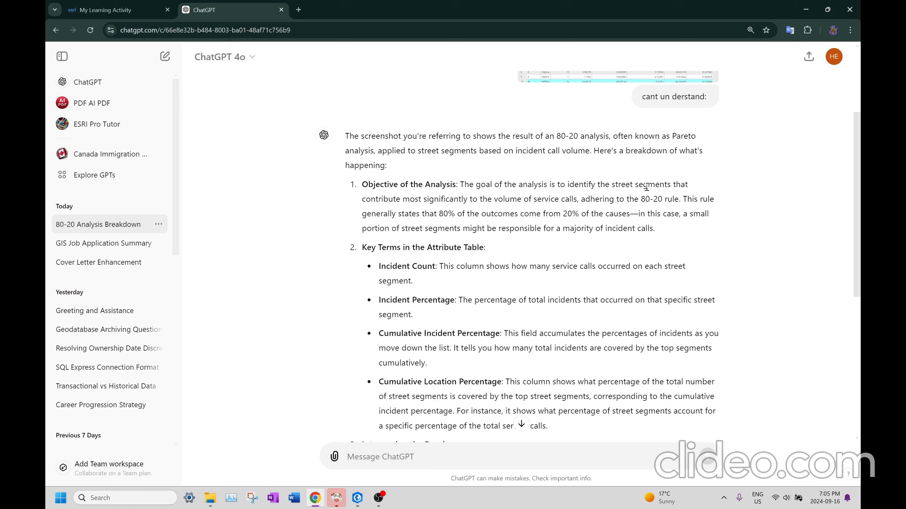
drag(361, 200, 582, 200)
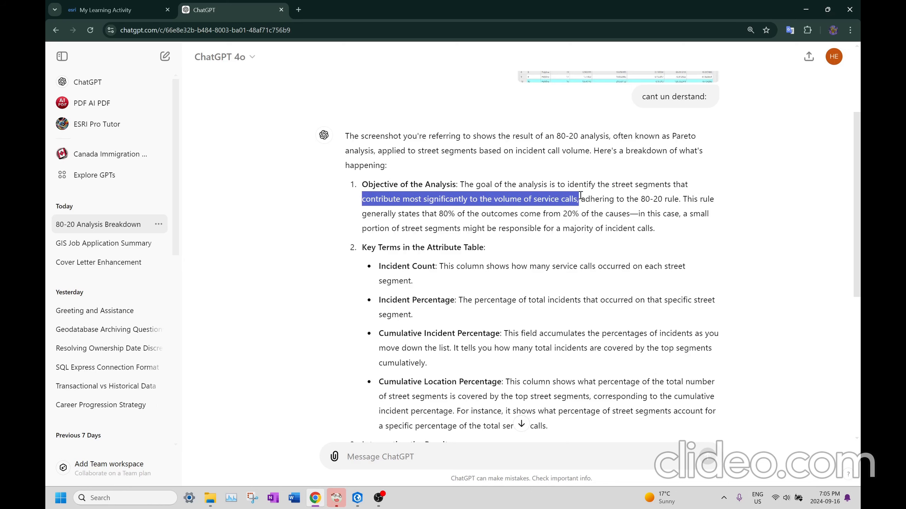
click(679, 202)
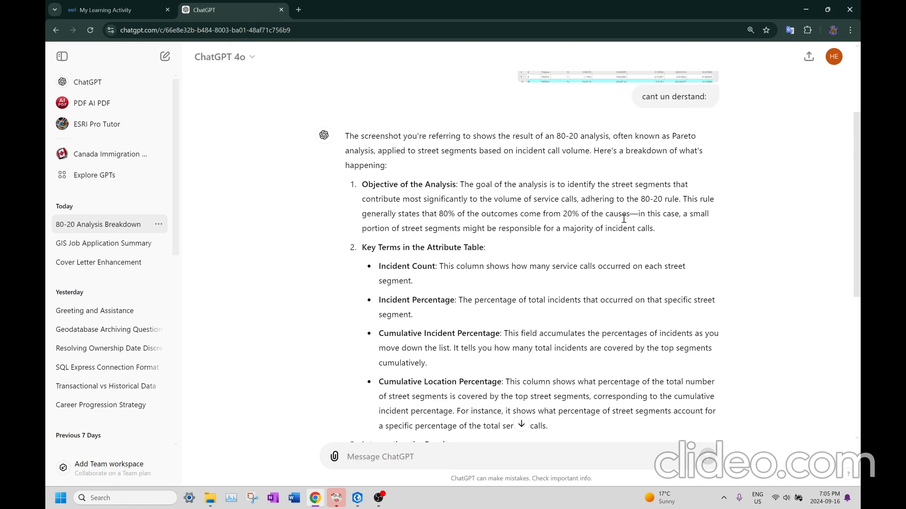
scroll(600, 238, down, 1)
Return to ArcGIS Pro and examine the Cumulative Incident Percentage column of the street analysis table, focusing on the record with OBJECTID 10
key(alt+Tab)
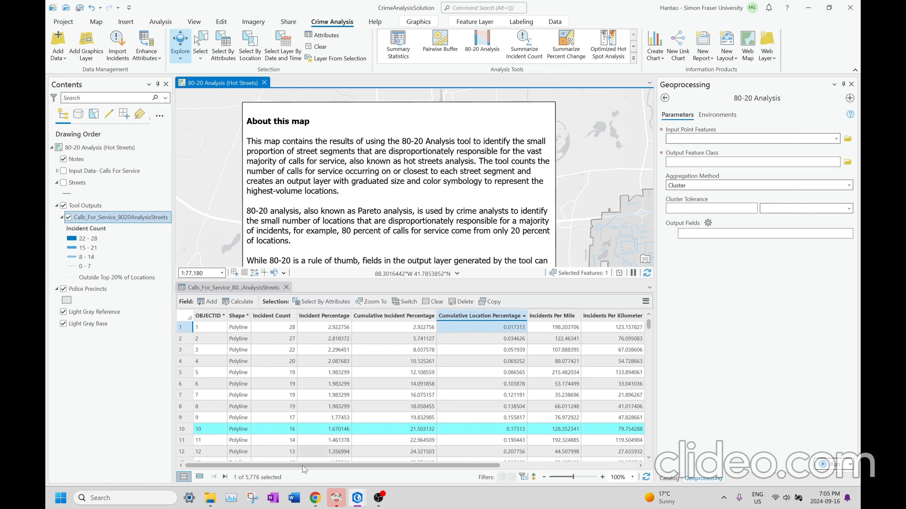
key(alt+Tab)
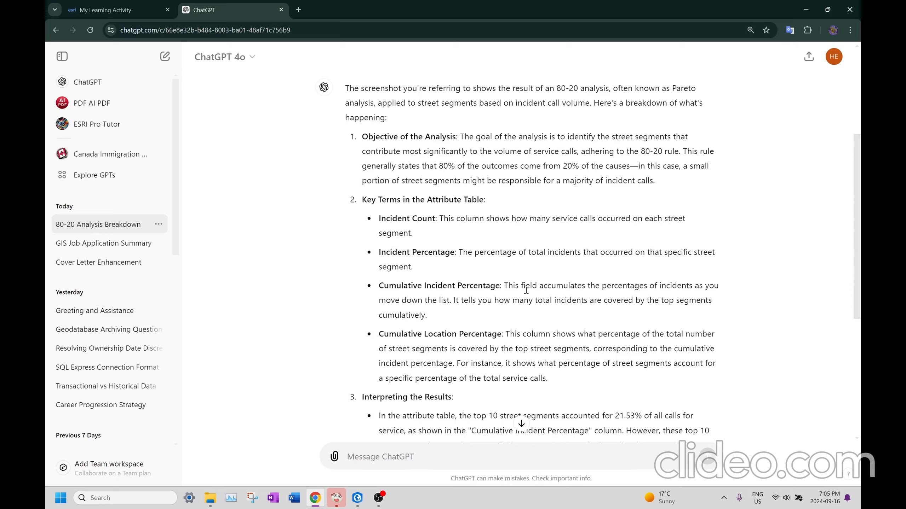
key(alt+Tab)
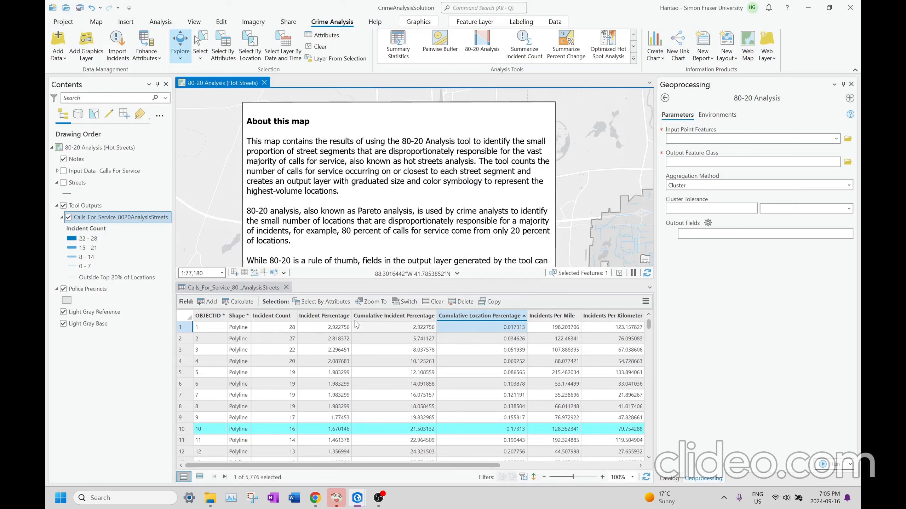
click(384, 317)
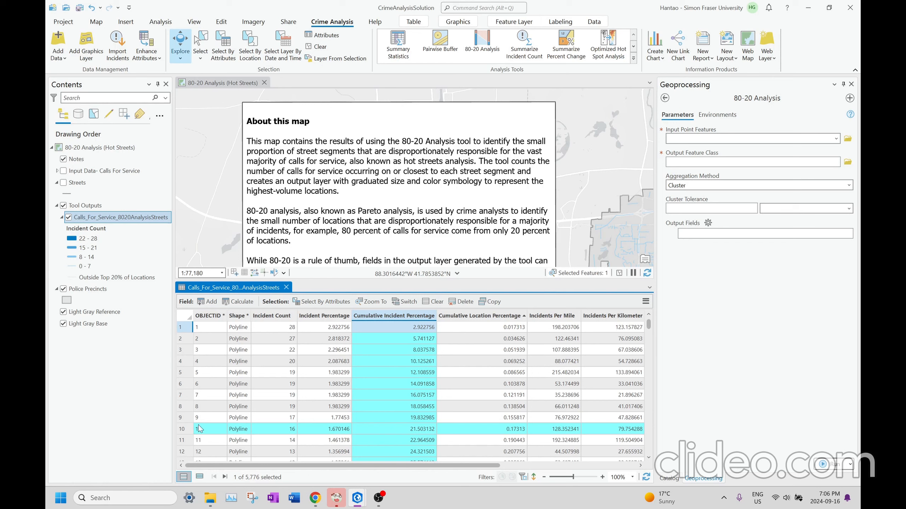
click(412, 438)
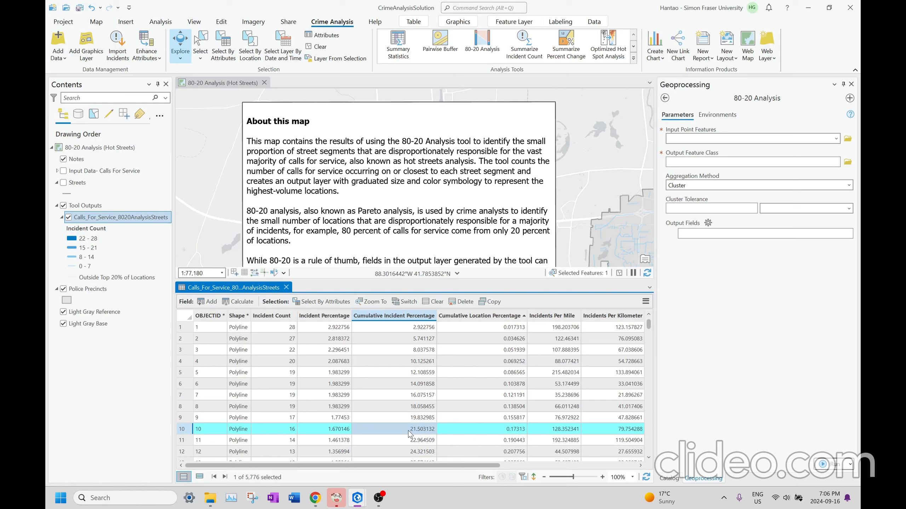
Switch to ChatGPT and read the results interpretation and the OBJECTID 10 example, highlighting the Cumulative Incident Percentage reference
key(alt+Tab)
scroll(502, 312, down, 8)
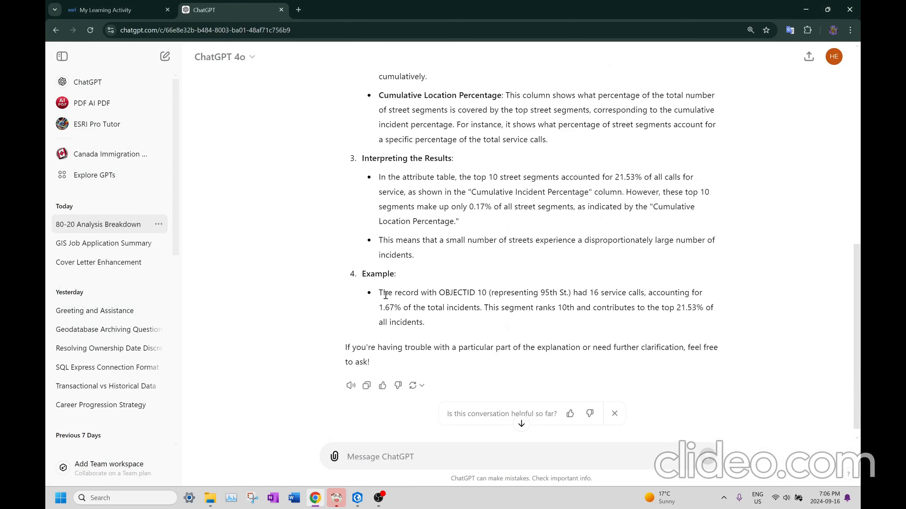
drag(385, 303, 476, 293)
click(489, 278)
click(587, 293)
drag(456, 176, 411, 195)
drag(467, 193, 600, 191)
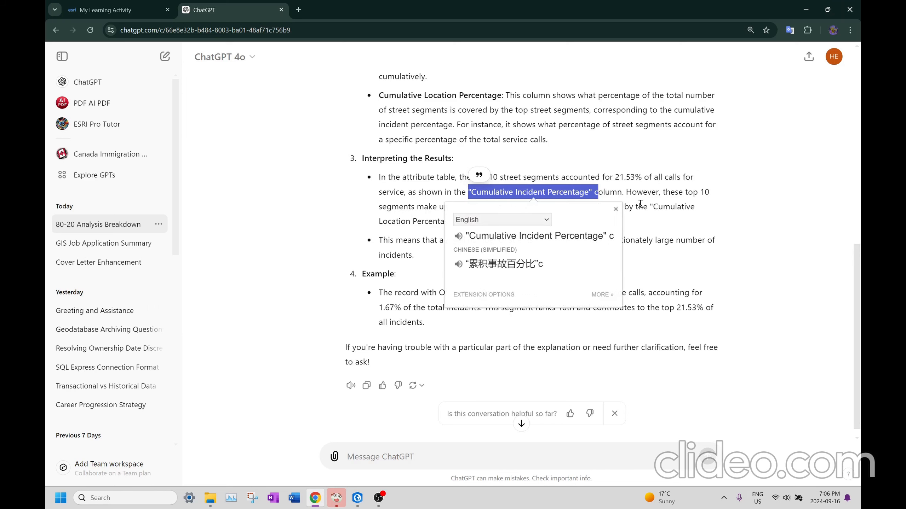
click(698, 188)
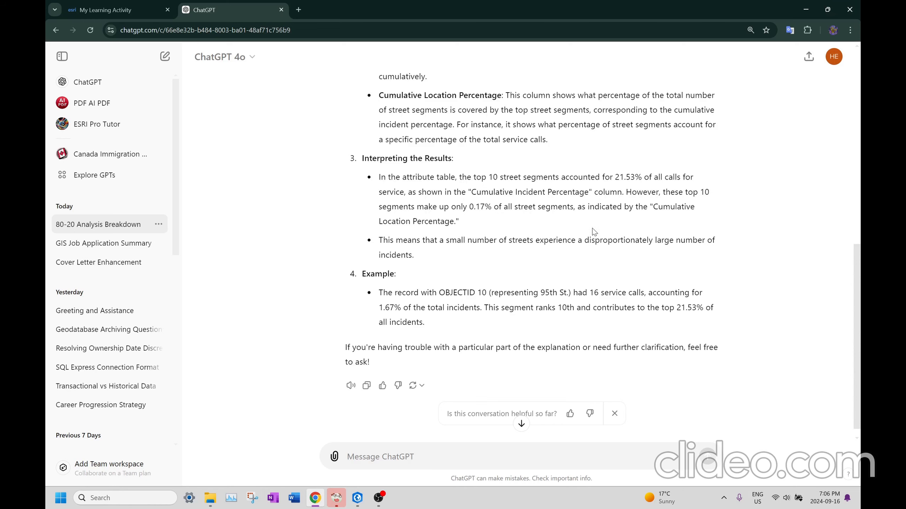
Review the ChatGPT definitions of Cumulative Incident Percentage and Cumulative Location Percentage
scroll(594, 232, up, 5)
drag(378, 238, 587, 302)
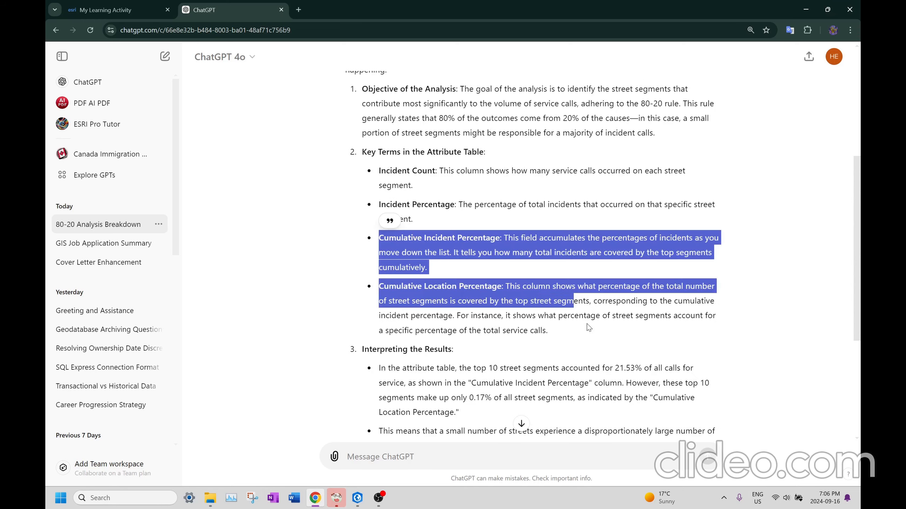
click(589, 320)
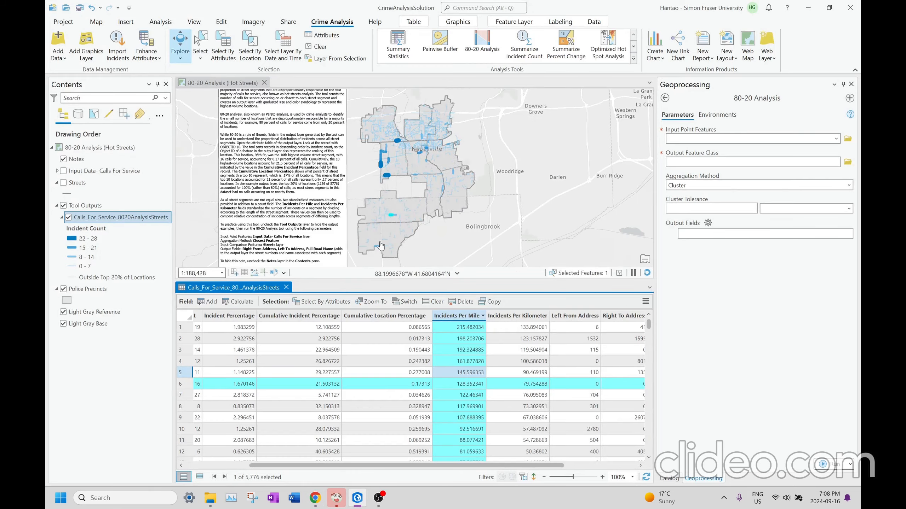
Read the map note's paragraph on Incidents Per Mile and Incidents Per Kilometer and compare it with the corresponding table columns
scroll(360, 195, up, 4)
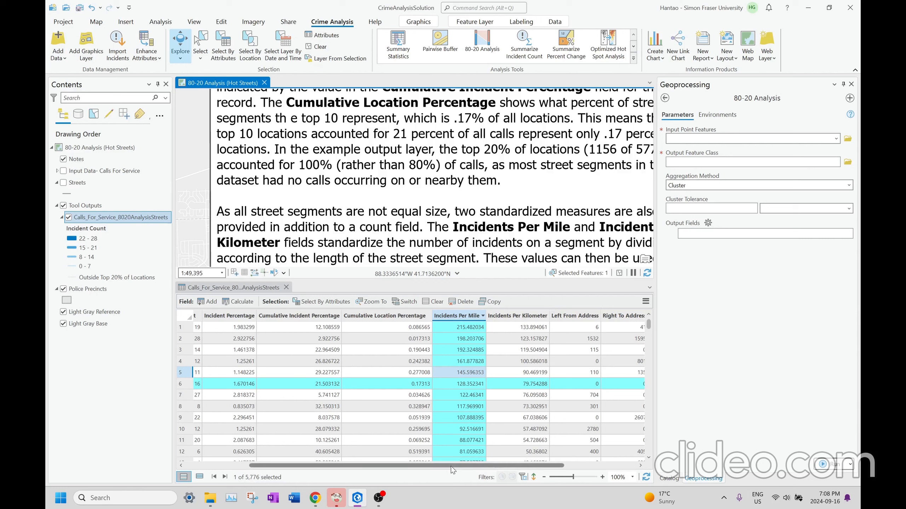
drag(449, 465, 385, 466)
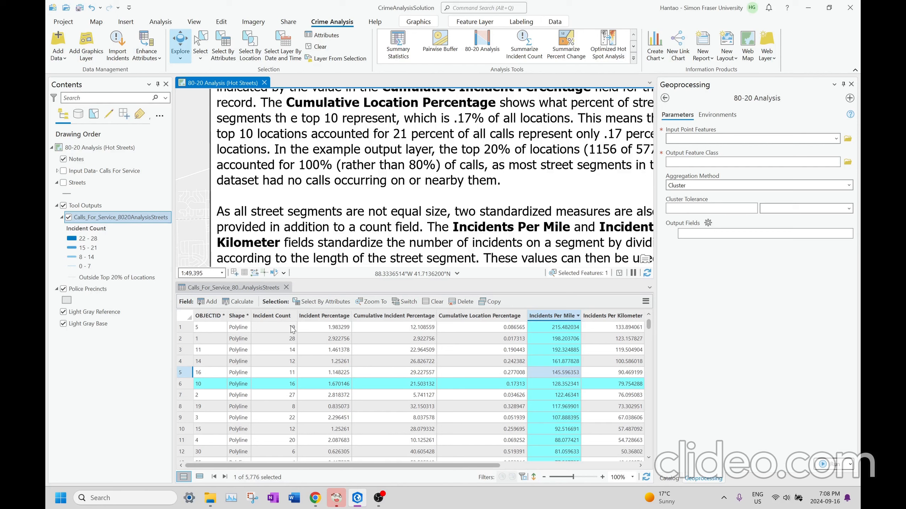
drag(483, 467, 532, 468)
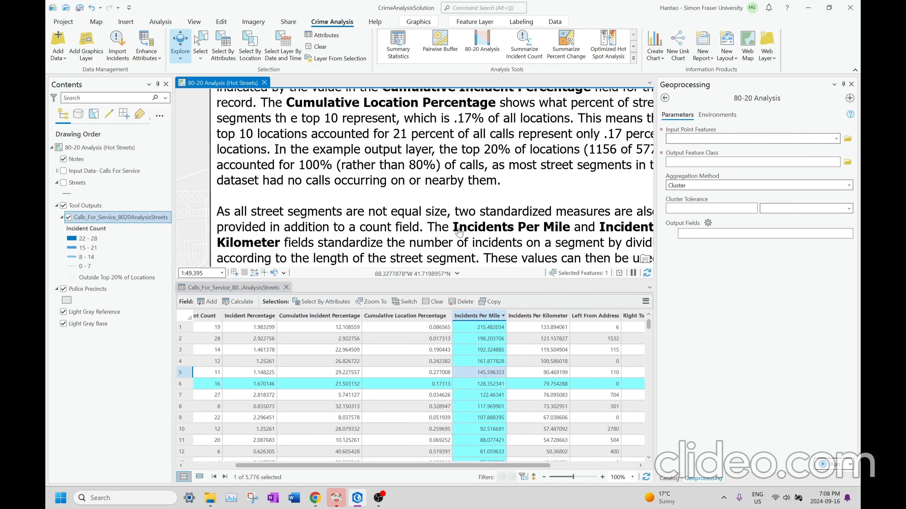
drag(524, 240, 486, 195)
drag(216, 168, 275, 167)
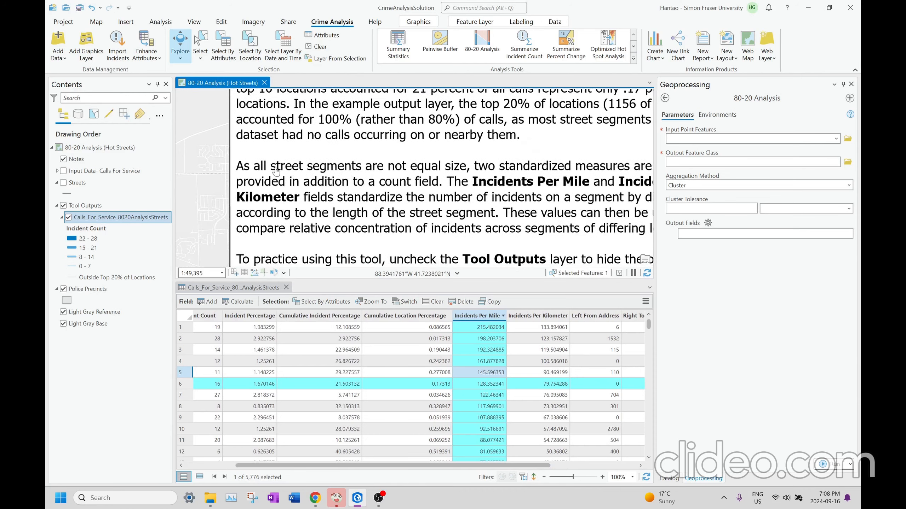
Examine the Incidents Per Mile values in the street analysis table alongside the map note's explanation of the standardized measures
drag(528, 179, 465, 178)
scroll(374, 153, down, 3)
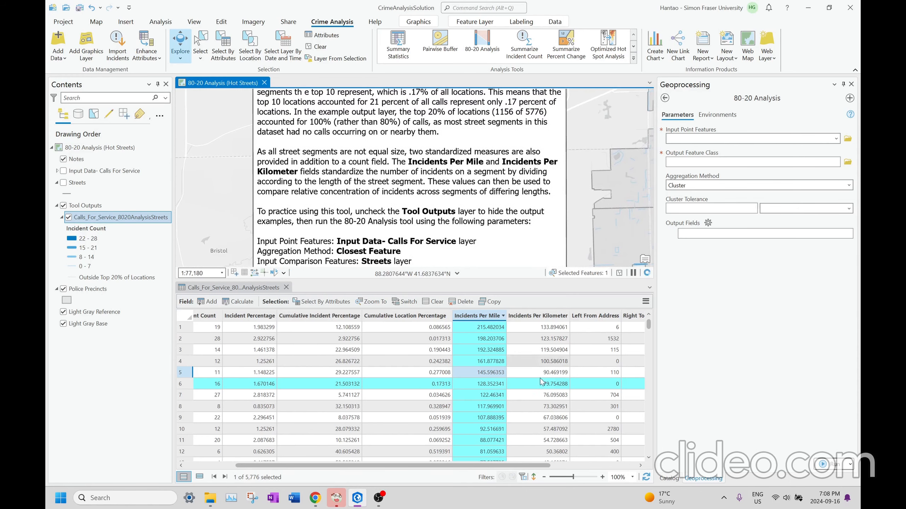
click(499, 385)
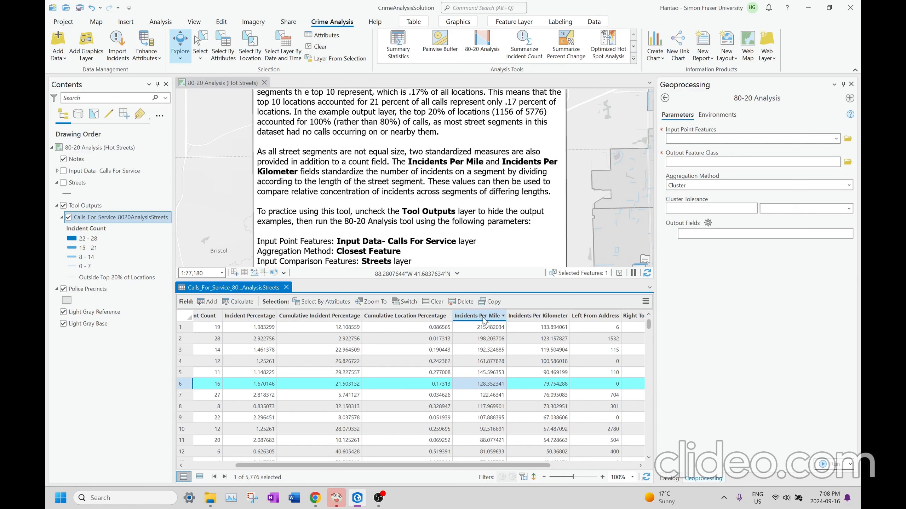
click(496, 326)
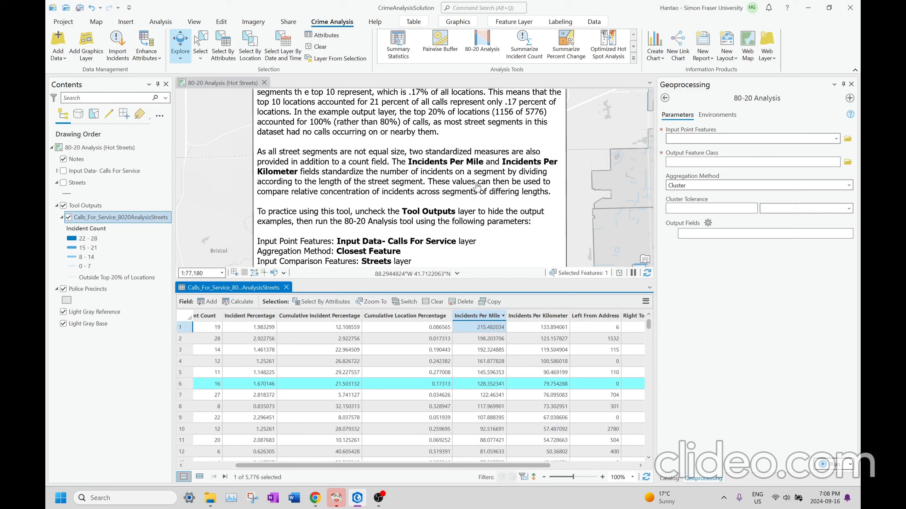
click(486, 317)
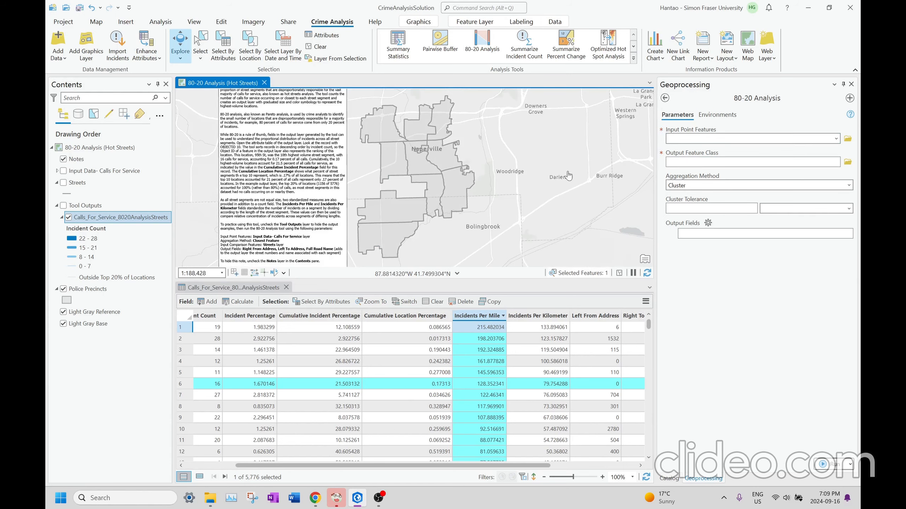
Consult the map note's practice parameters and set the Input Point Features to Input Data- Calls For Service
drag(359, 163, 522, 155)
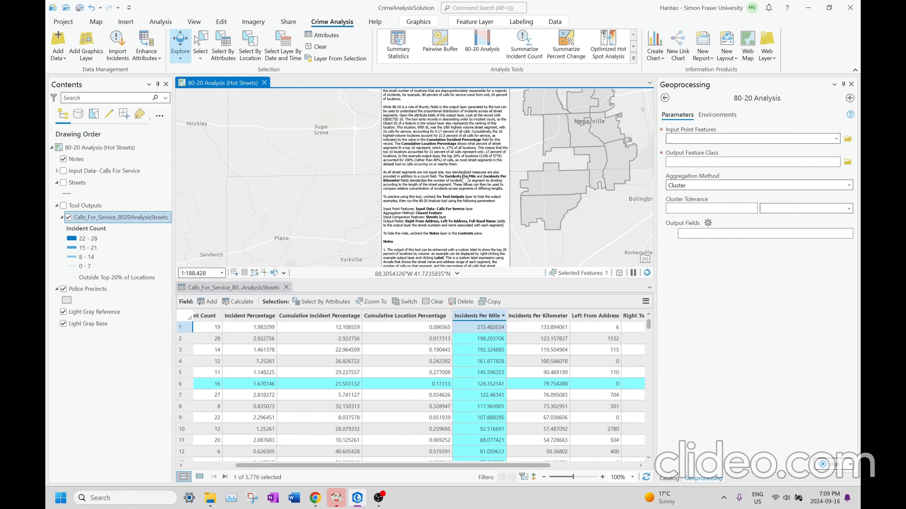
scroll(463, 178, up, 5)
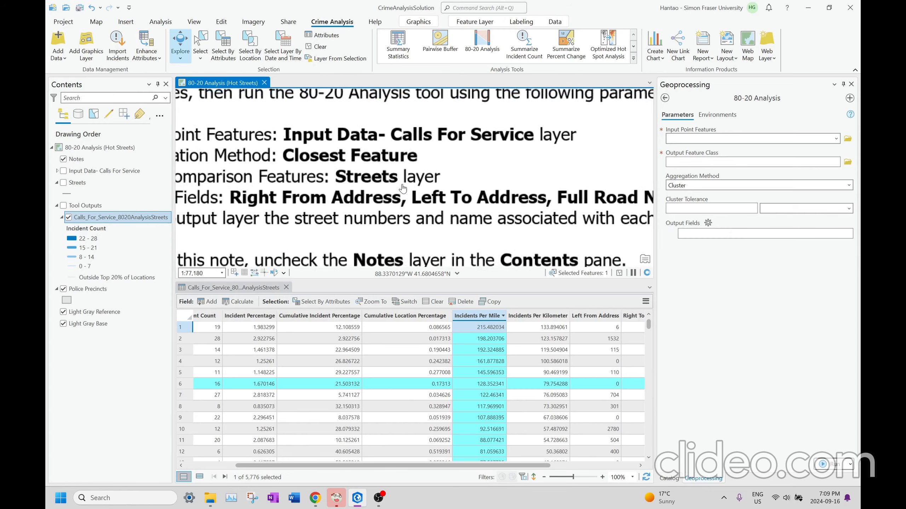
scroll(403, 187, down, 1)
drag(401, 204, 400, 138)
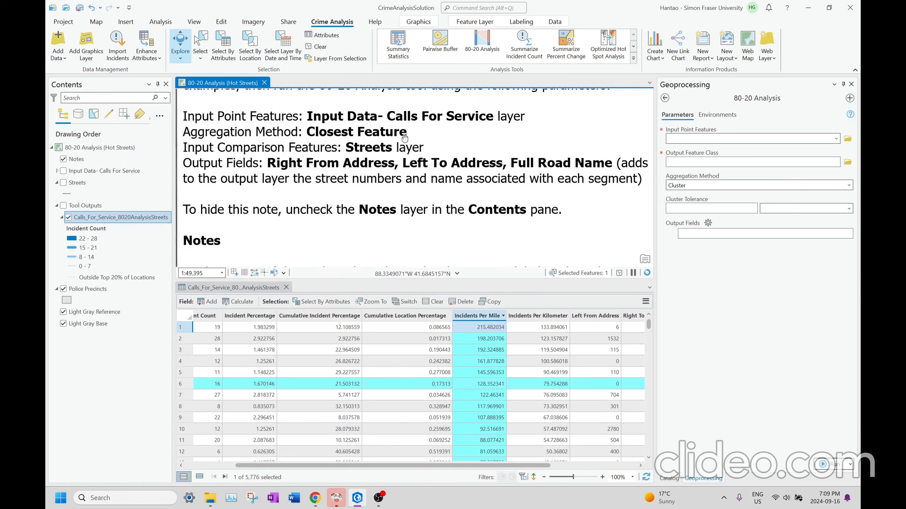
click(835, 138)
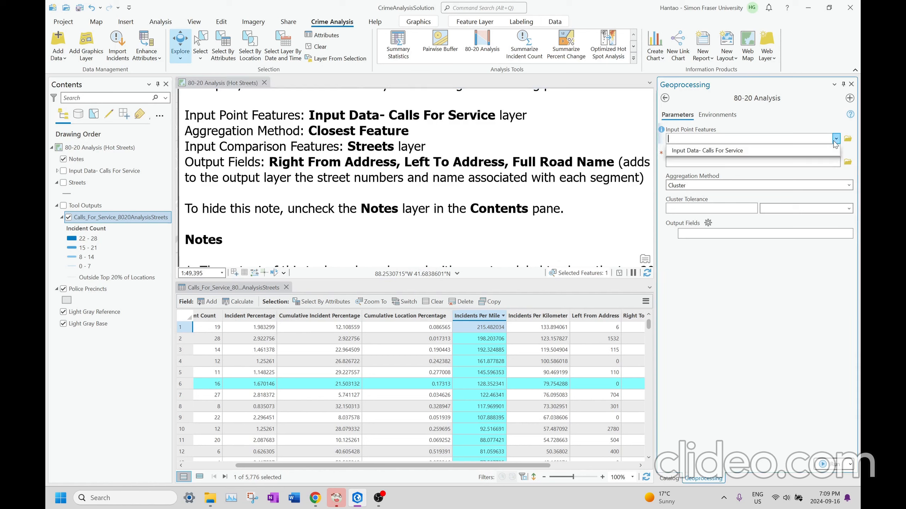
click(797, 150)
Open the attribute table of the Input Data- Calls For Service layer and look through its fields
right_click(81, 171)
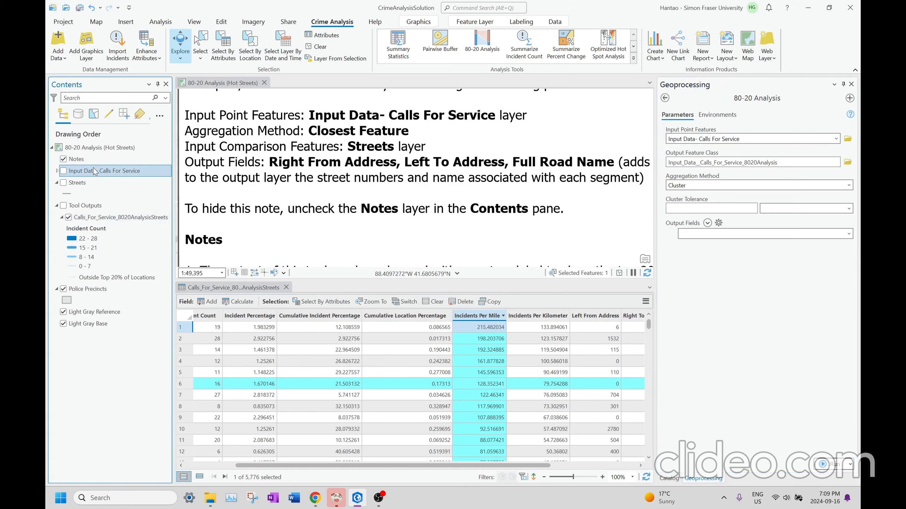
click(159, 143)
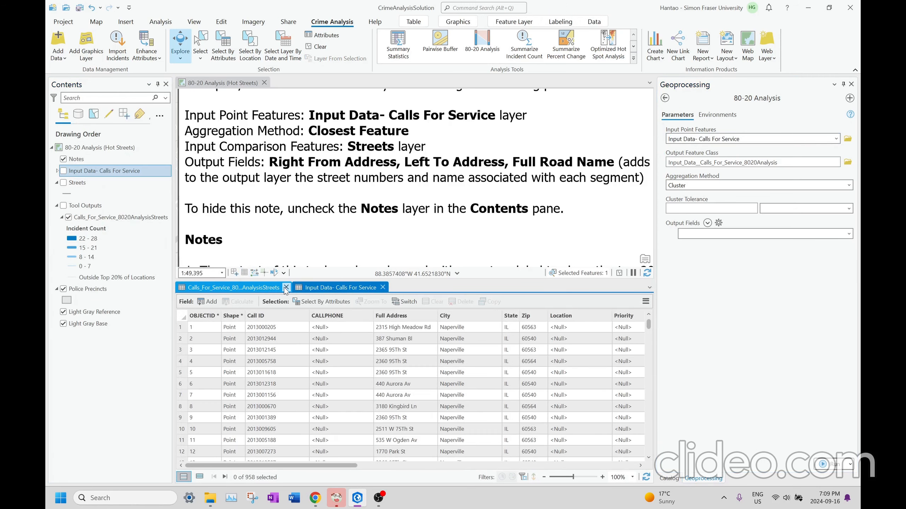
mouse_move(335, 465)
mouse_down()
mouse_move(458, 471)
mouse_move(323, 467)
mouse_up()
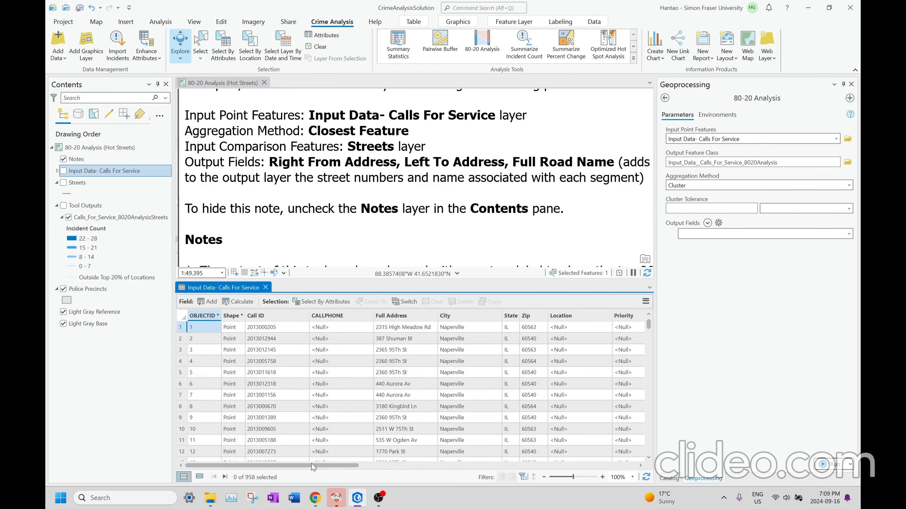
mouse_move(310, 467)
mouse_down()
mouse_move(561, 464)
mouse_move(307, 465)
mouse_up()
Turn on the Input Data- Calls For Service and Streets layers in the map
scroll(344, 199, down, 5)
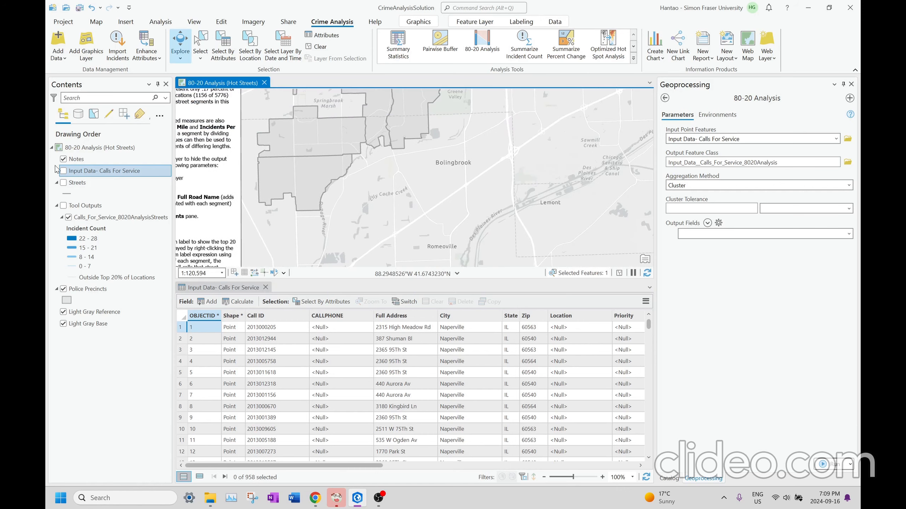
click(64, 172)
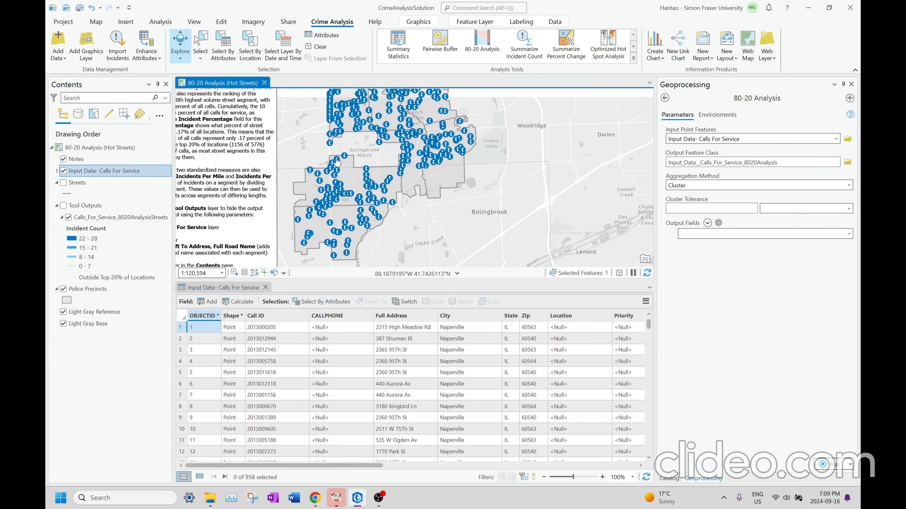
click(63, 183)
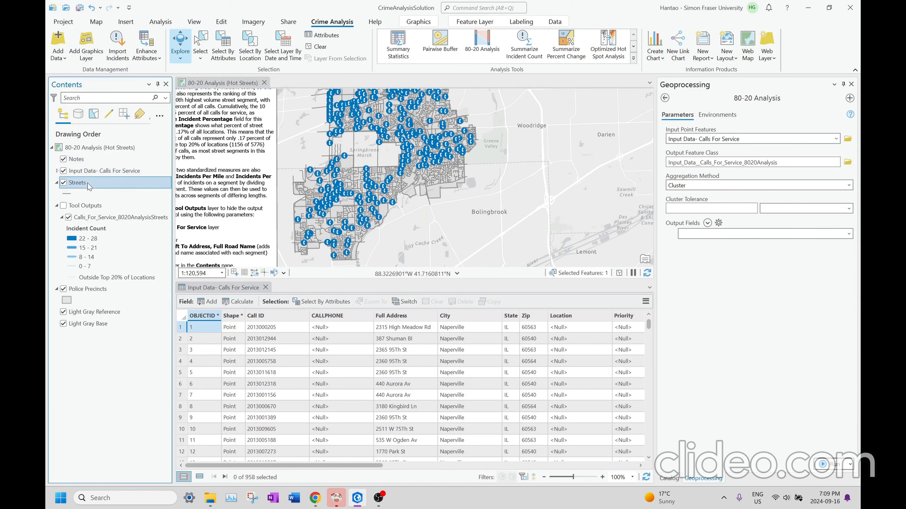
Open the Streets layer's attribute table and inspect its address fields and the call points along the streets
right_click(80, 185)
click(178, 157)
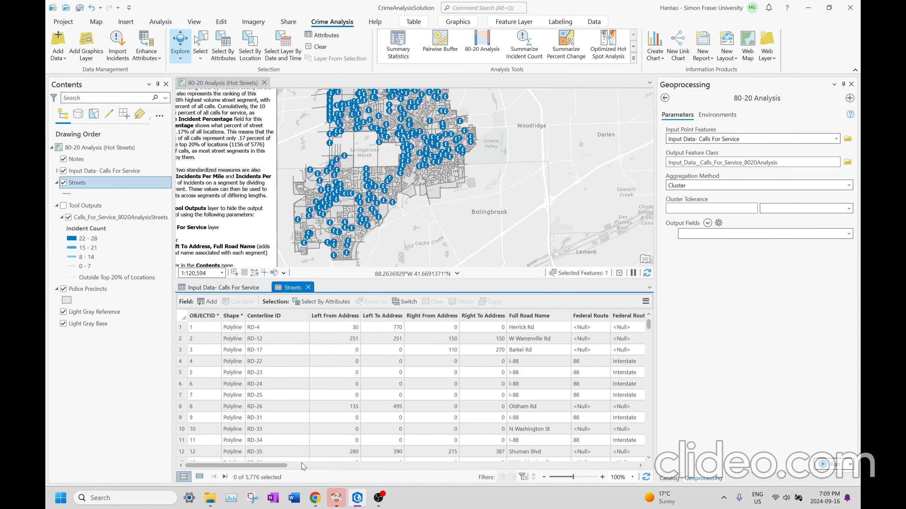
mouse_move(281, 466)
mouse_down()
mouse_move(357, 466)
mouse_move(281, 465)
mouse_up()
scroll(335, 175, up, 5)
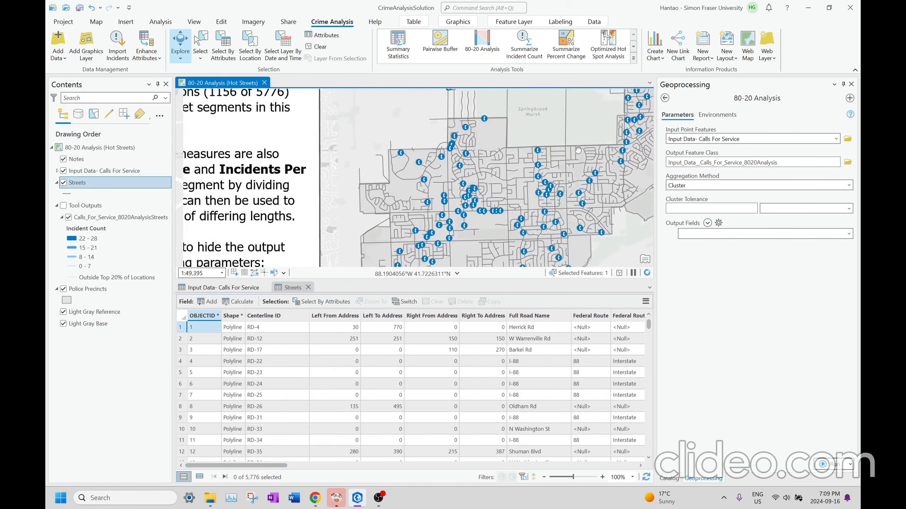
Set the Aggregation Method to Closest Feature with Streets as the Input Comparison Features, and read the Aggregation Method help
scroll(432, 189, down, 2)
drag(432, 188, 584, 109)
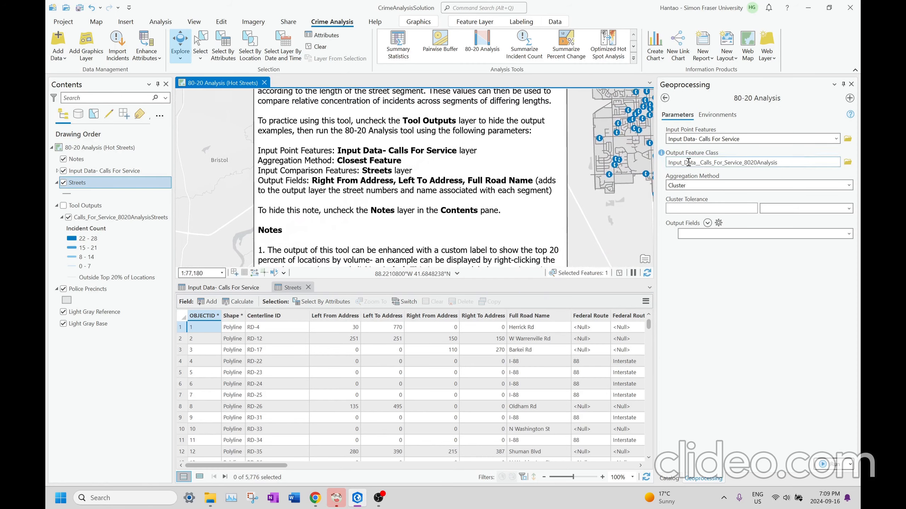
scroll(350, 164, up, 2)
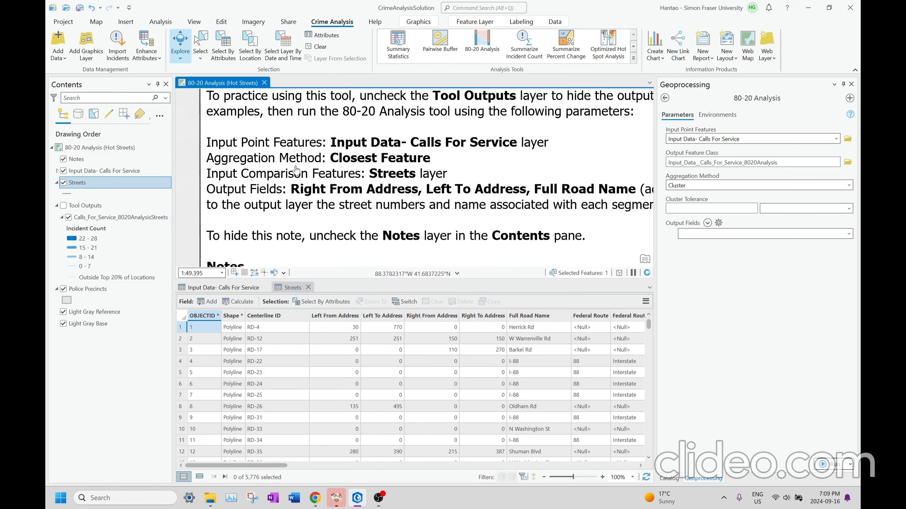
click(830, 185)
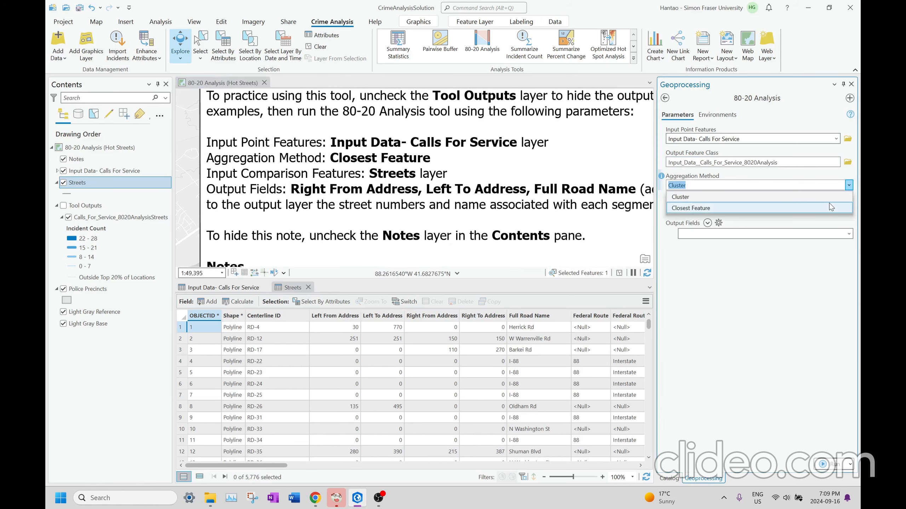
click(744, 196)
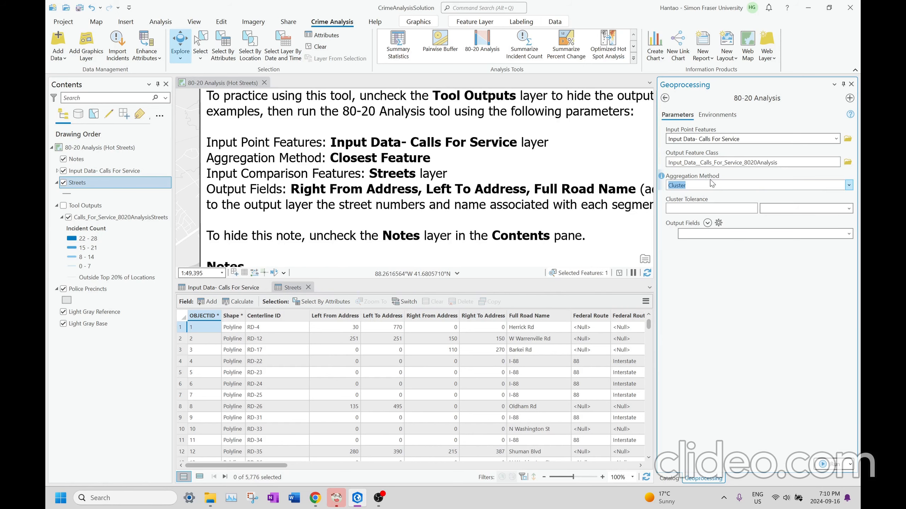
mouse_move(662, 176)
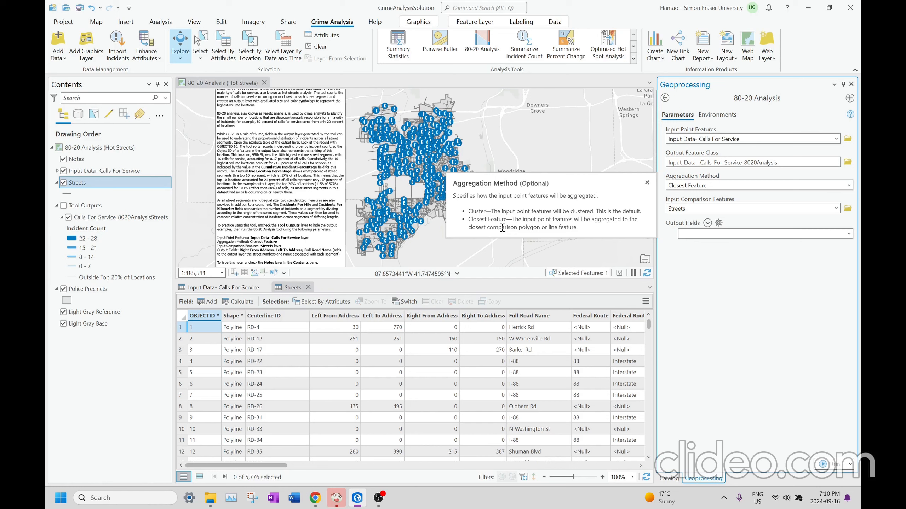
drag(519, 219, 582, 230)
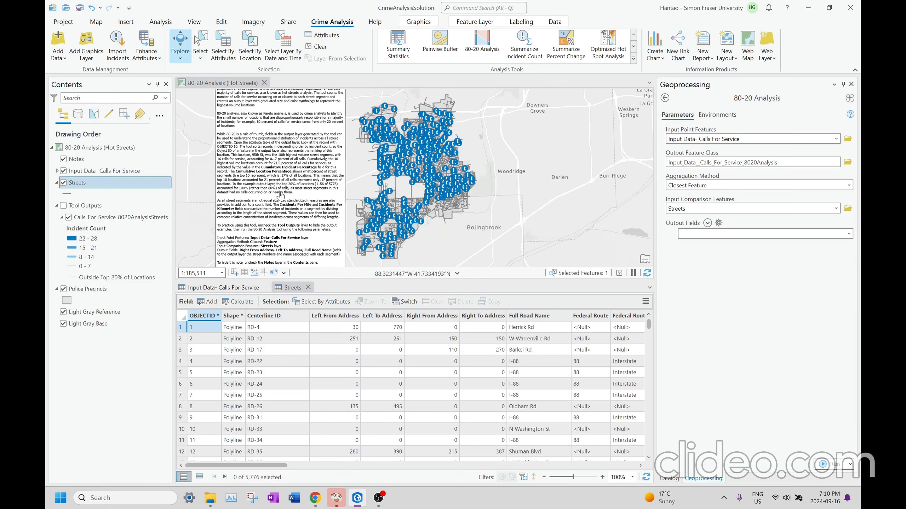
Check the tool settings against the map note's parameter list and read the help for Input Comparison Features
scroll(286, 195, up, 5)
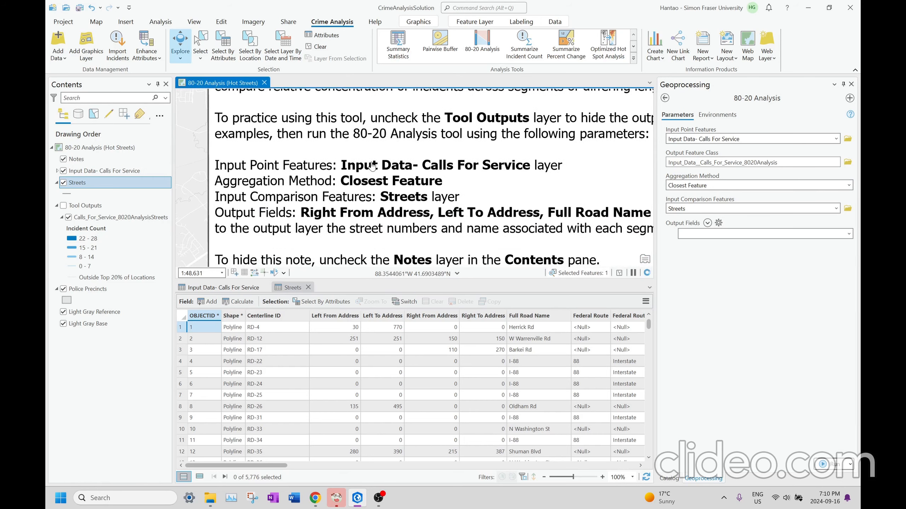
drag(562, 208, 530, 178)
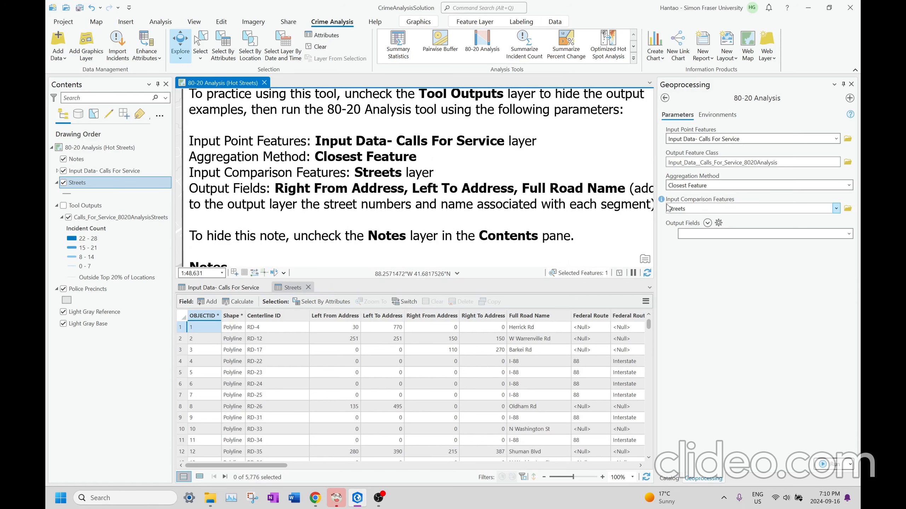
mouse_move(661, 201)
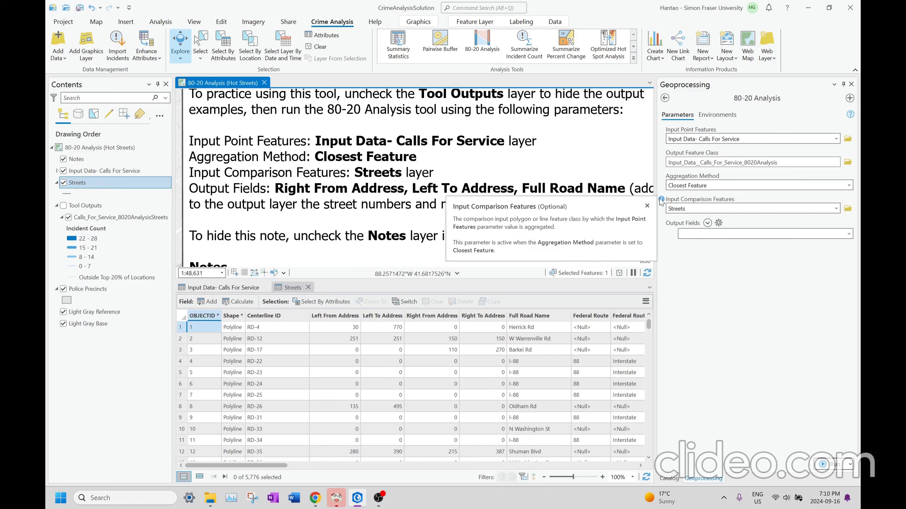
key(Insert)
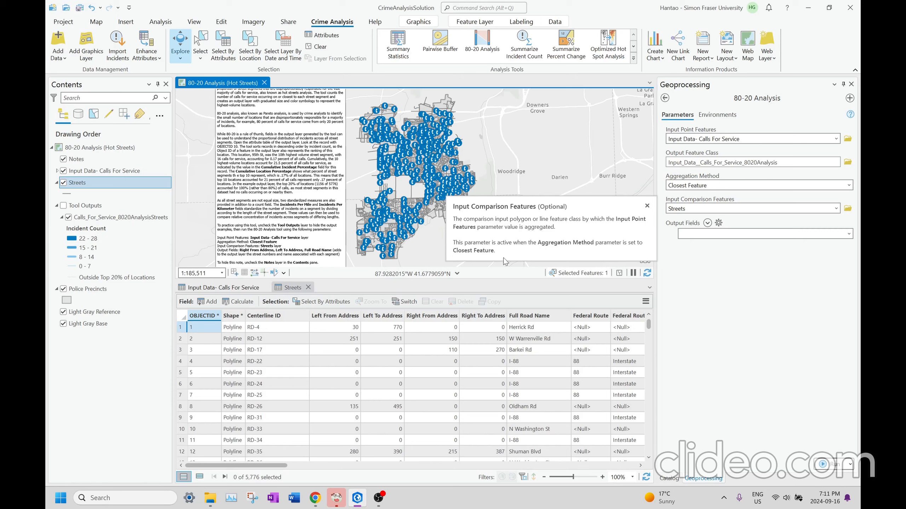
drag(333, 246, 438, 149)
scroll(403, 154, up, 2)
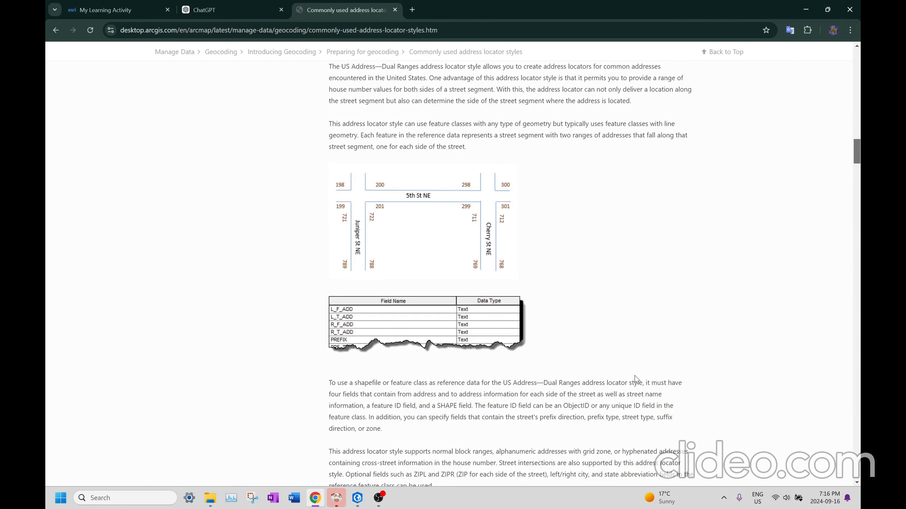
View the US Address—Dual Ranges web documentation, then return to ArcGIS Pro and highlight the left and right address columns in the Streets table
scroll(508, 351, up, 3)
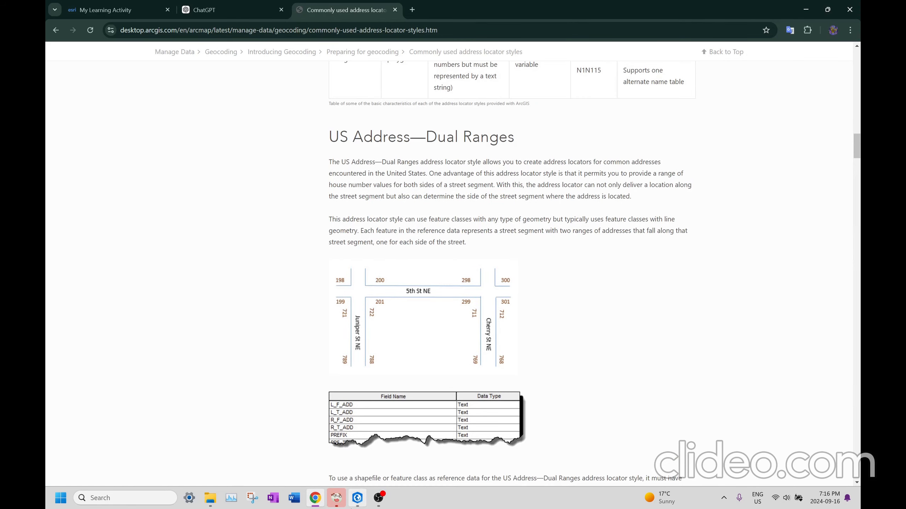
click(357, 498)
click(336, 316)
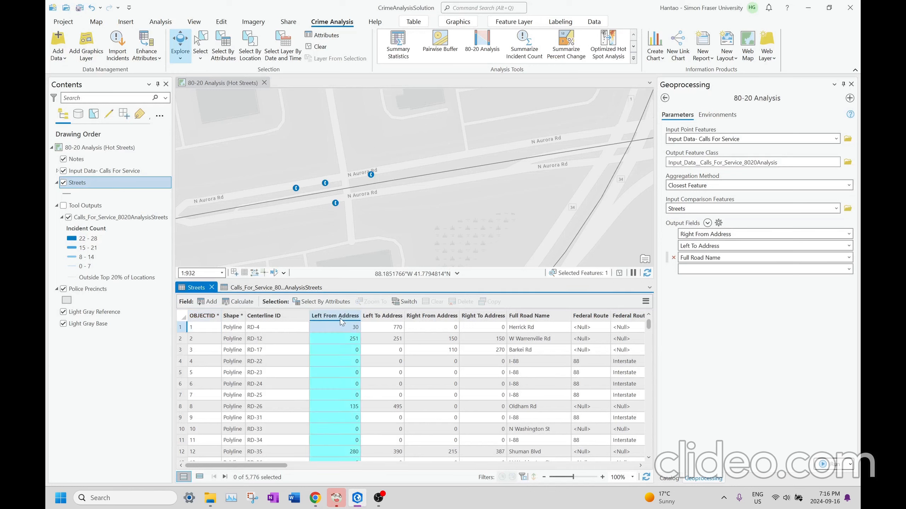
click(463, 316)
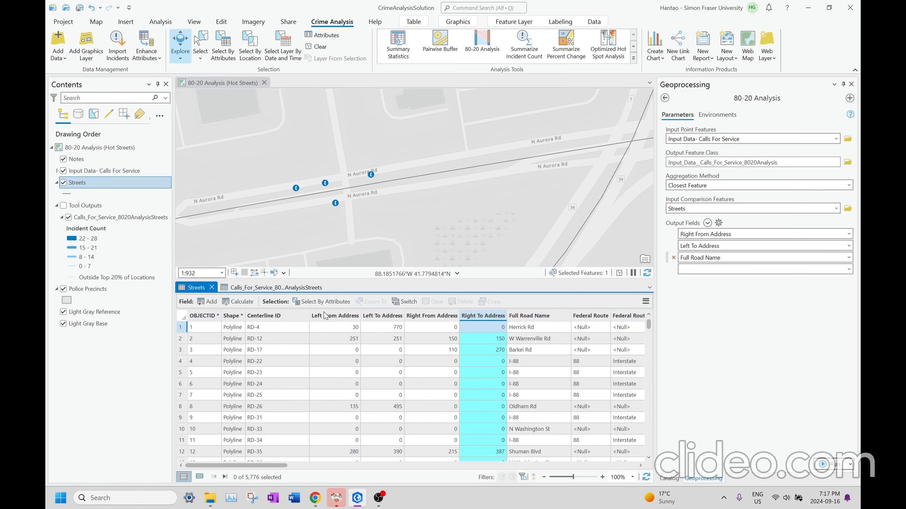
click(324, 316)
click(376, 320)
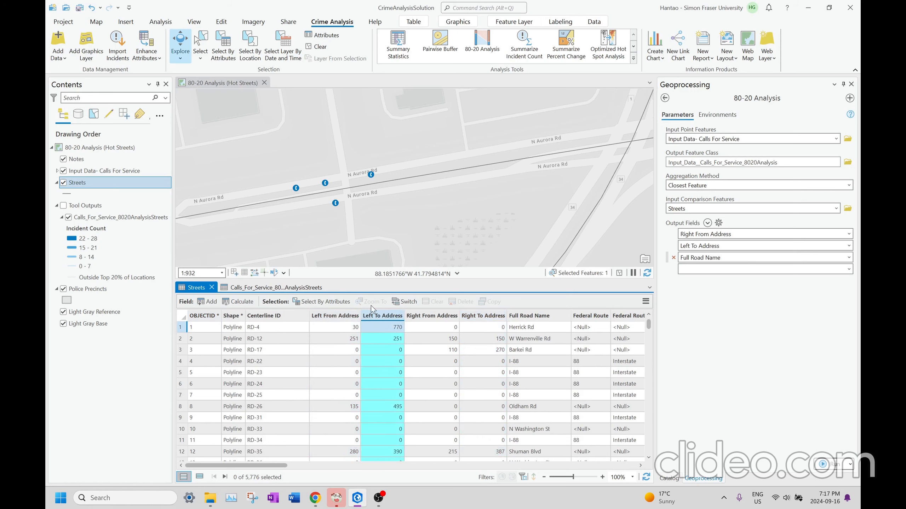
Switch to the browser and compare ChatGPT's definitions of the four address fields with the US Address—Dual Ranges diagram
key(alt+Tab)
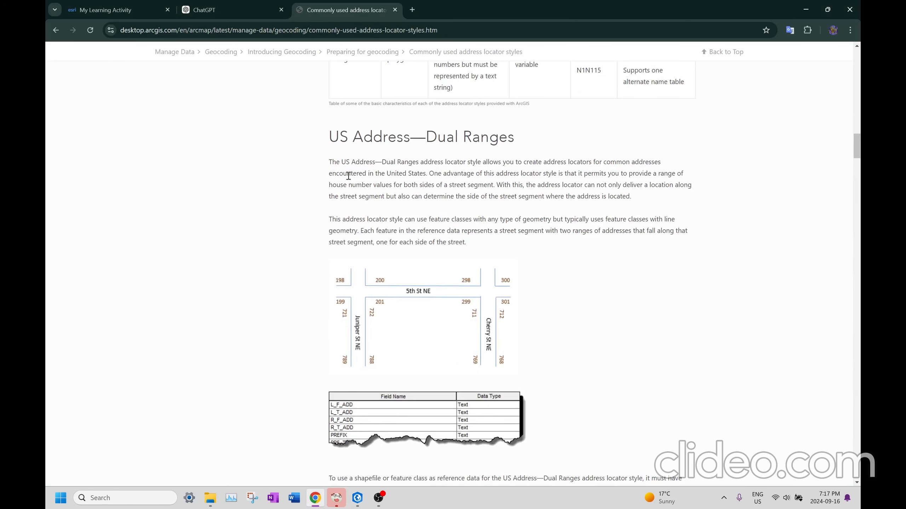
click(228, 10)
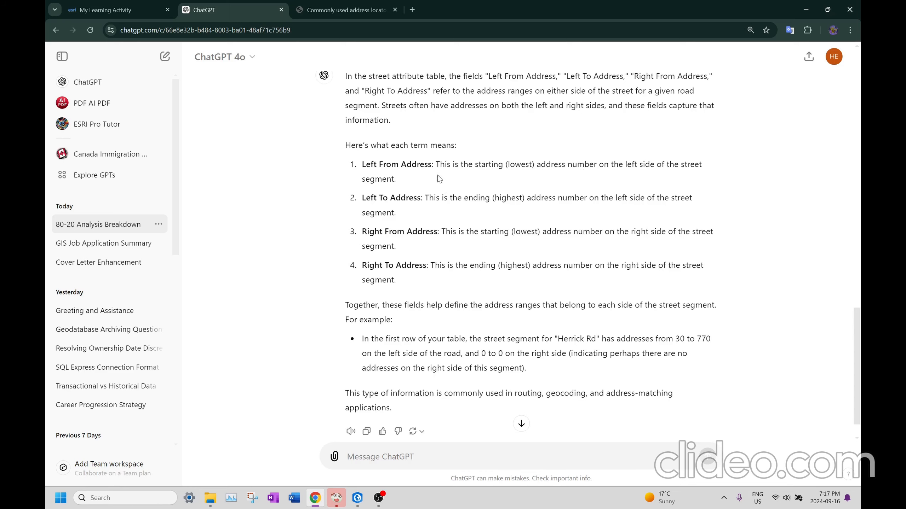
click(345, 10)
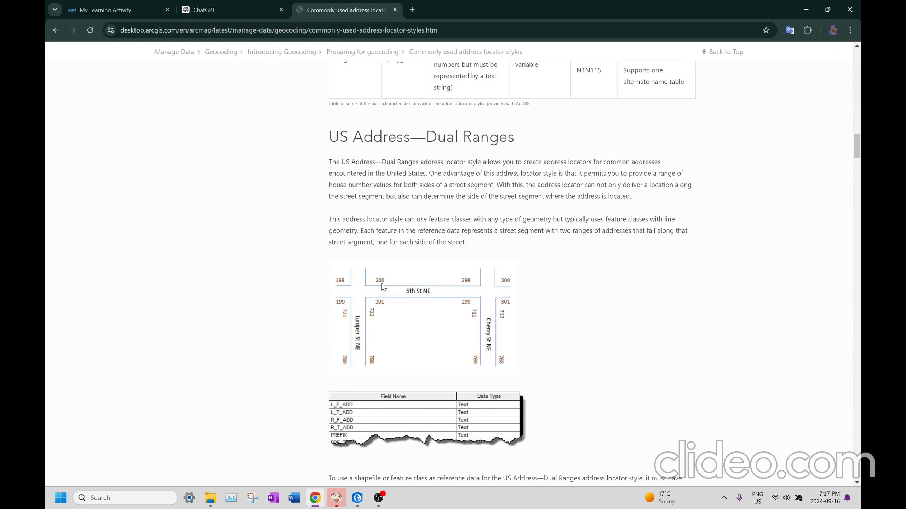
key(ctrl+shift+Tab)
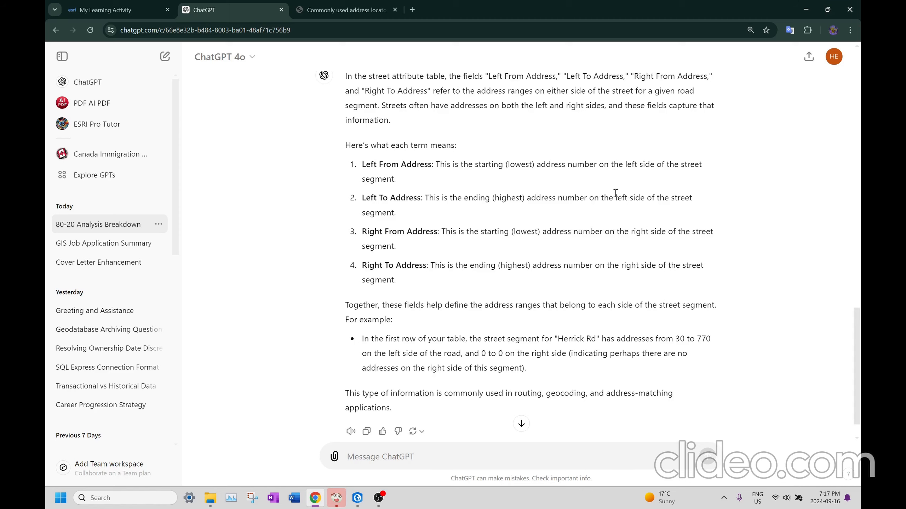
Highlight "left side" in ChatGPT's Left To Address definition and check it against the US Address—Dual Ranges diagram
drag(615, 197, 652, 197)
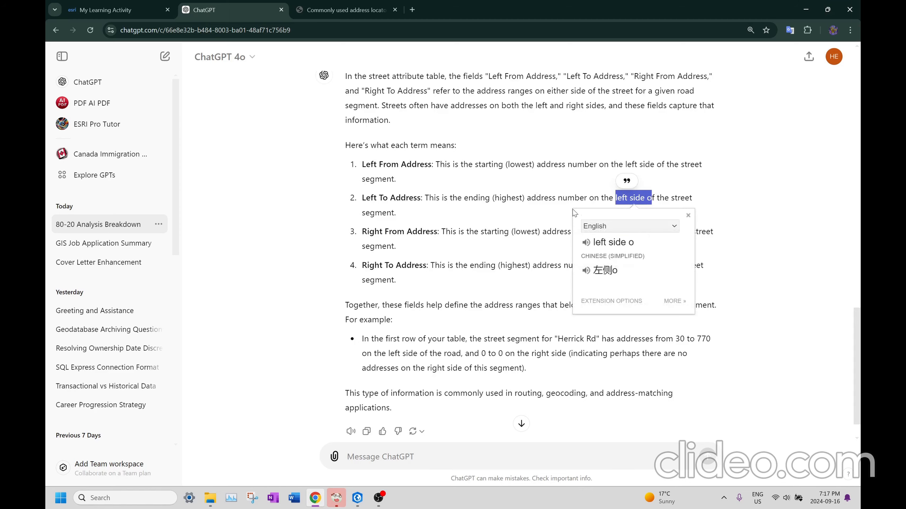
key(ctrl+Tab)
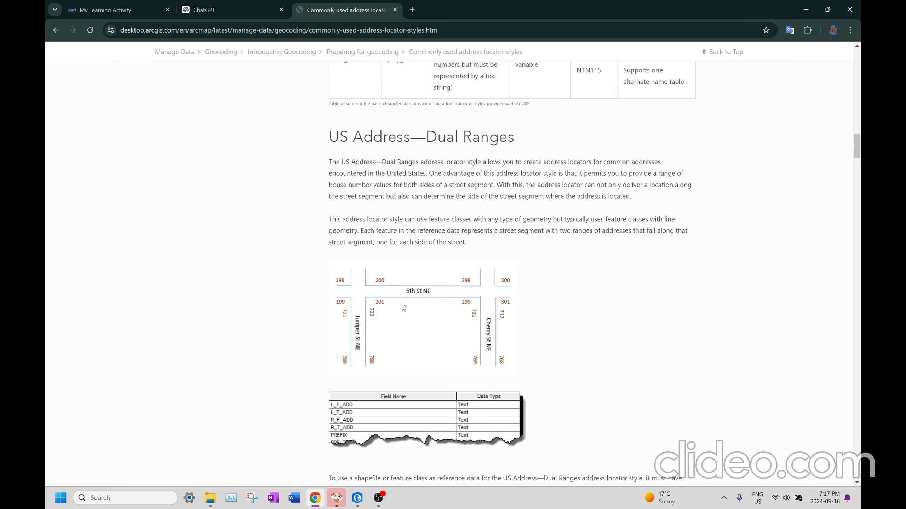
click(139, 4)
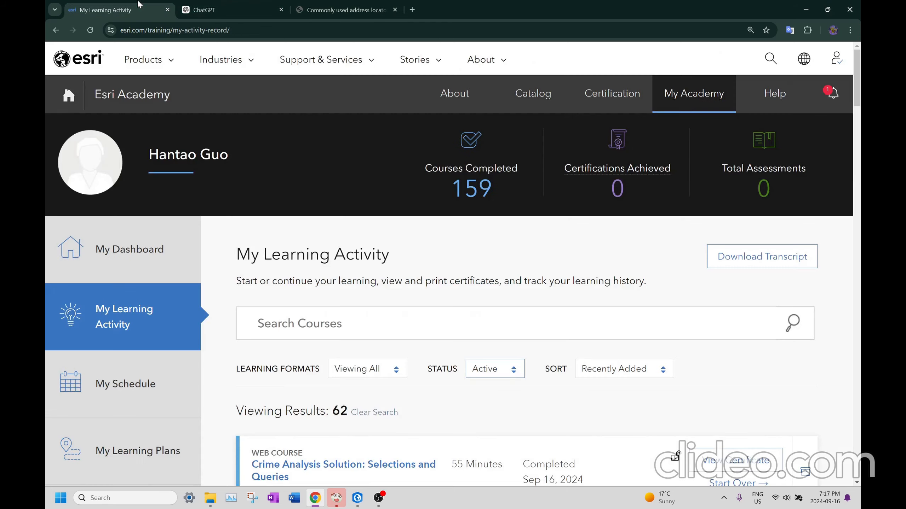
Return to ArcGIS Pro and show the labeling settings and Expression option for the Calls_For_Service_8020AnalysisStreets layer
click(357, 498)
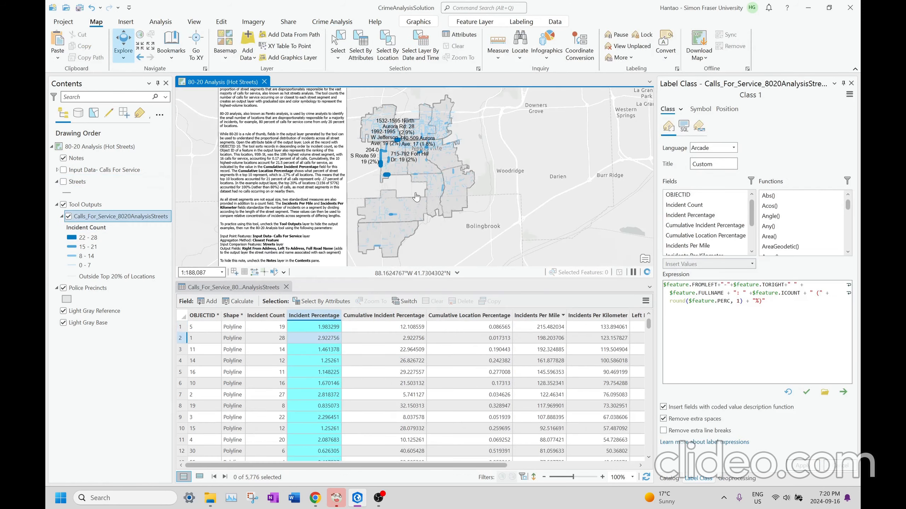
scroll(391, 131, up, 2)
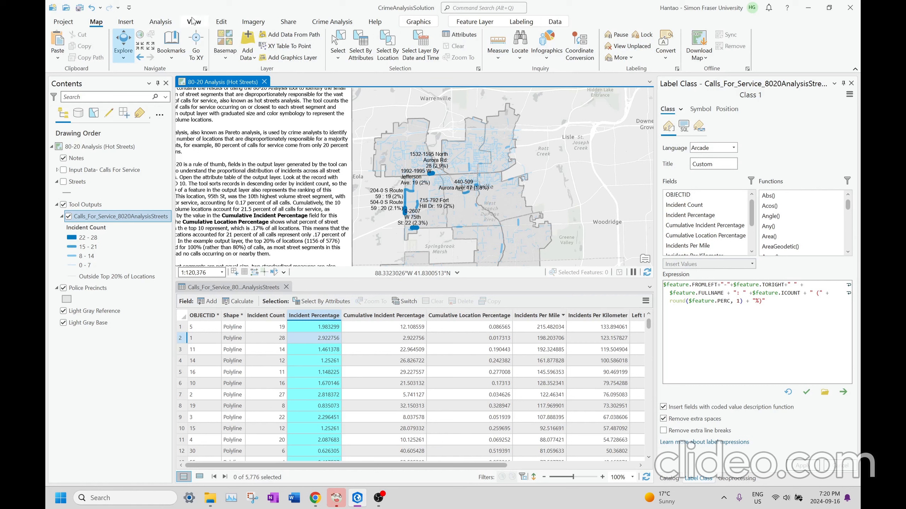
click(521, 22)
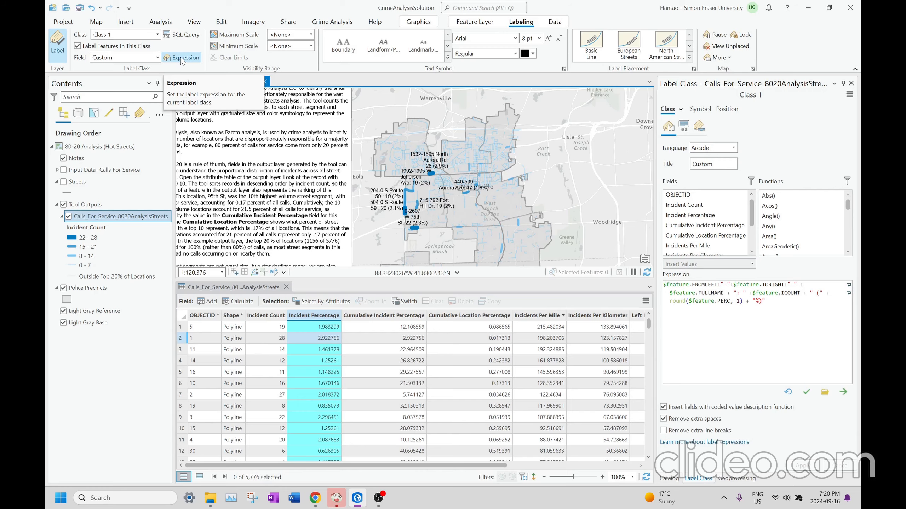
Examine the address range, incident count and percentage labels on the hot streets around Route 59, Jefferson Ave and W 75th St
drag(437, 225, 477, 215)
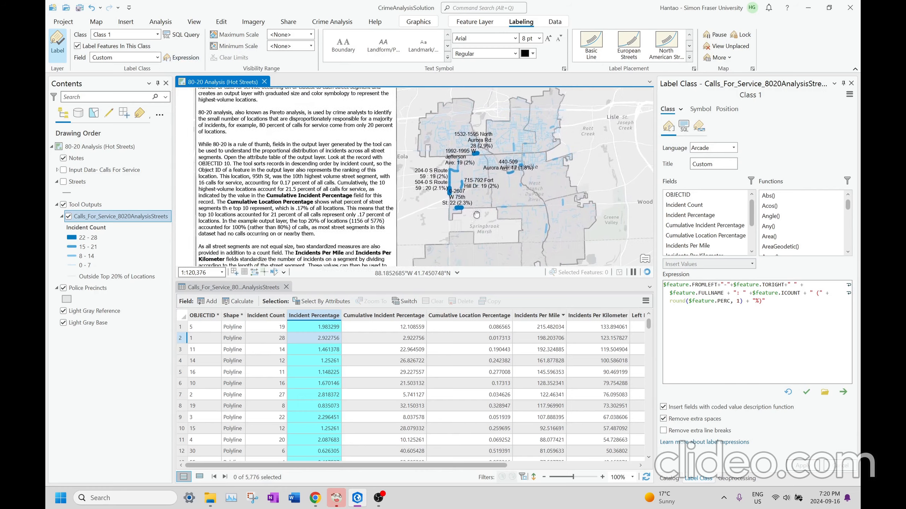
scroll(461, 143, up, 4)
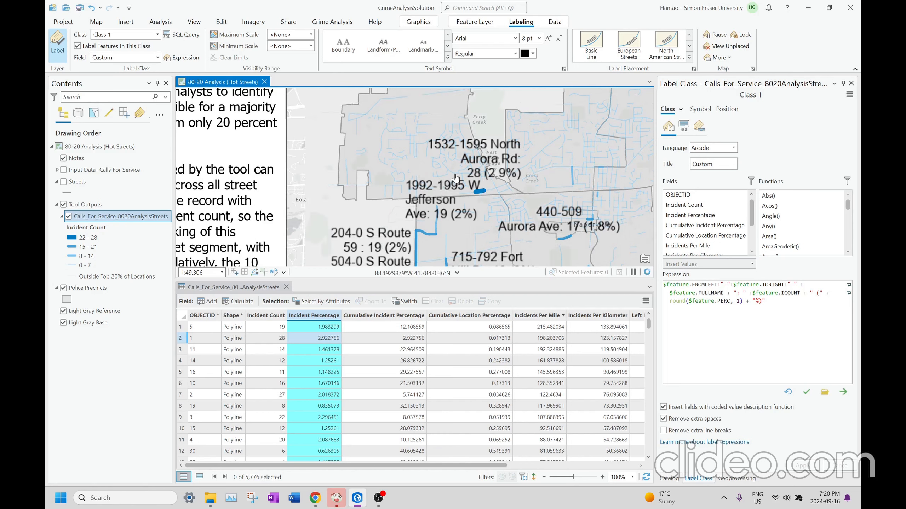
drag(470, 221, 478, 150)
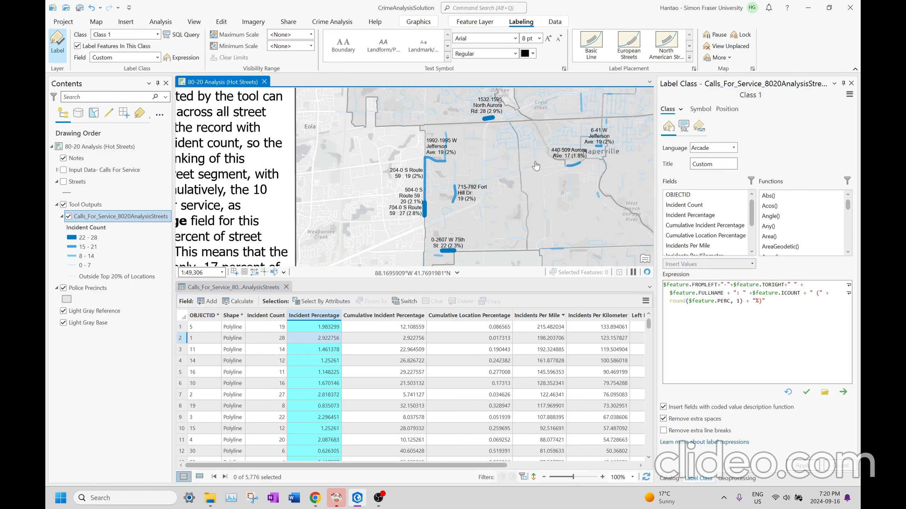
scroll(476, 132, down, 3)
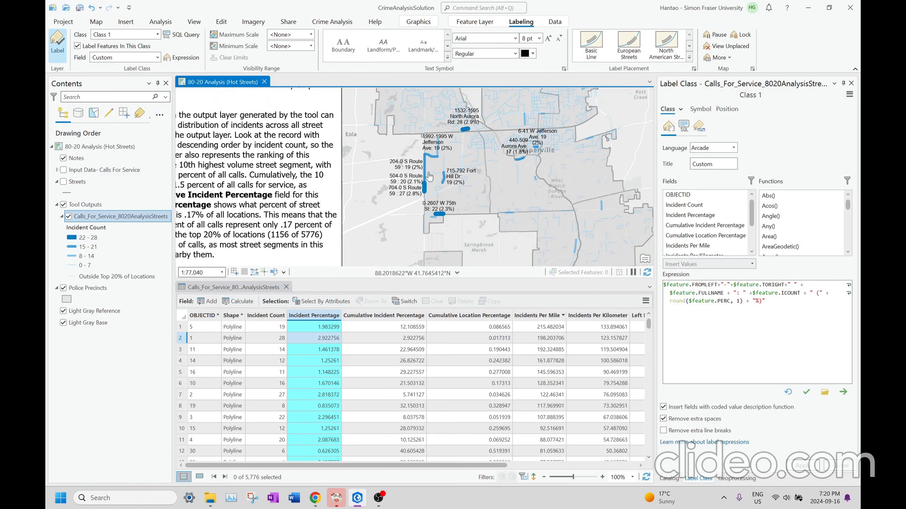
scroll(428, 177, up, 3)
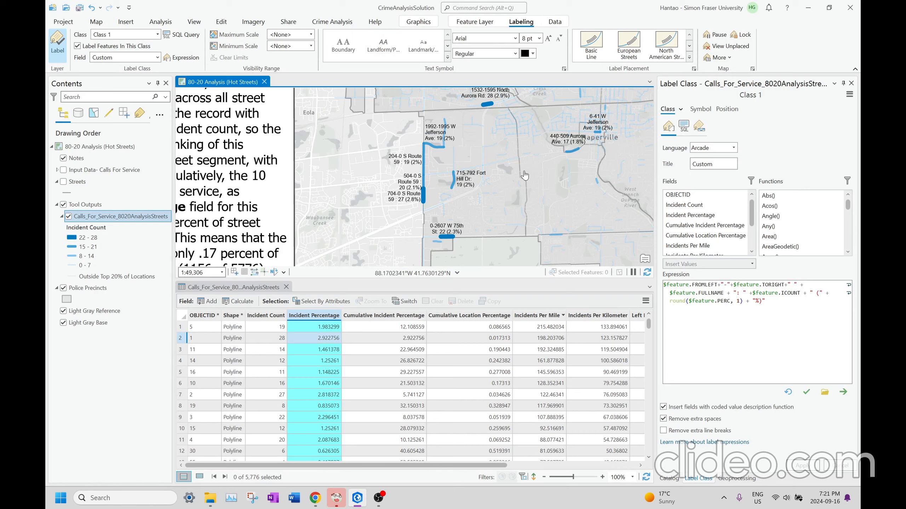
scroll(520, 167, up, 3)
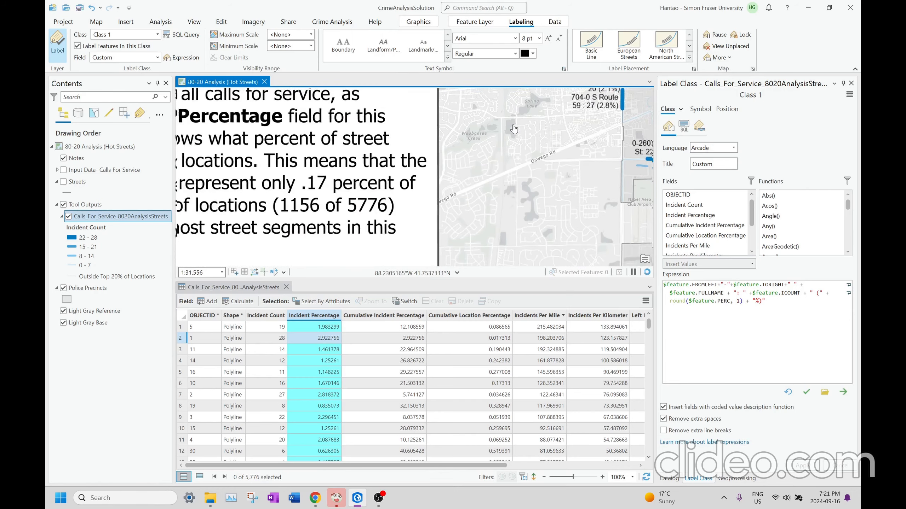
Read the map note's Notes section on the custom Arcade label and compare it with the street labels on the map
scroll(513, 128, down, 4)
drag(396, 255, 433, 128)
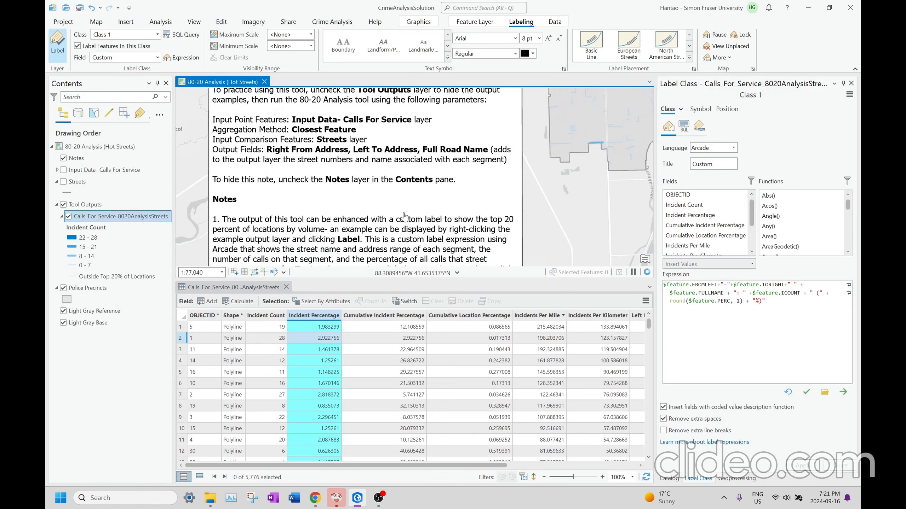
drag(404, 217, 413, 161)
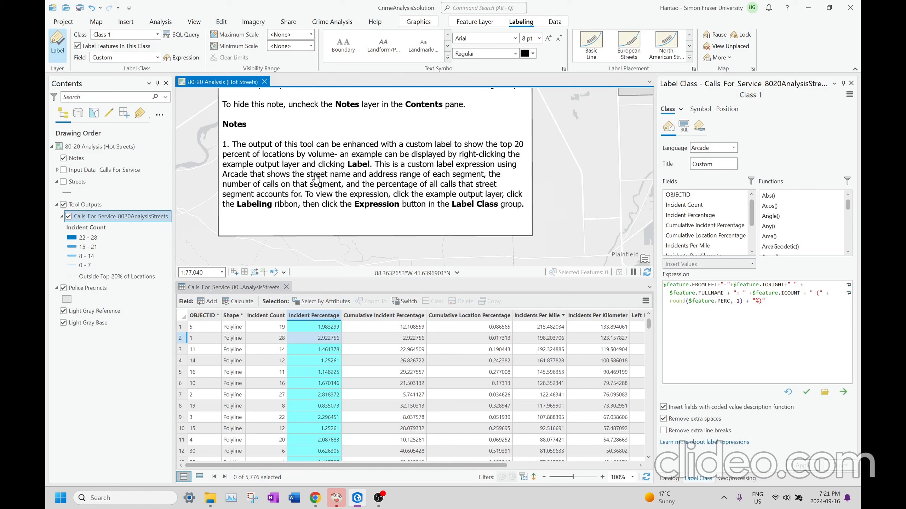
drag(625, 177, 514, 291)
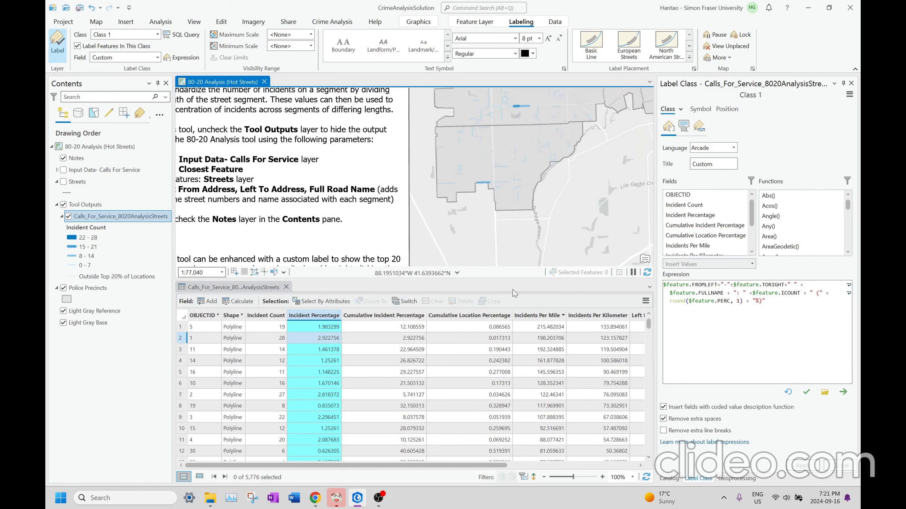
drag(502, 161, 460, 236)
drag(503, 102, 494, 199)
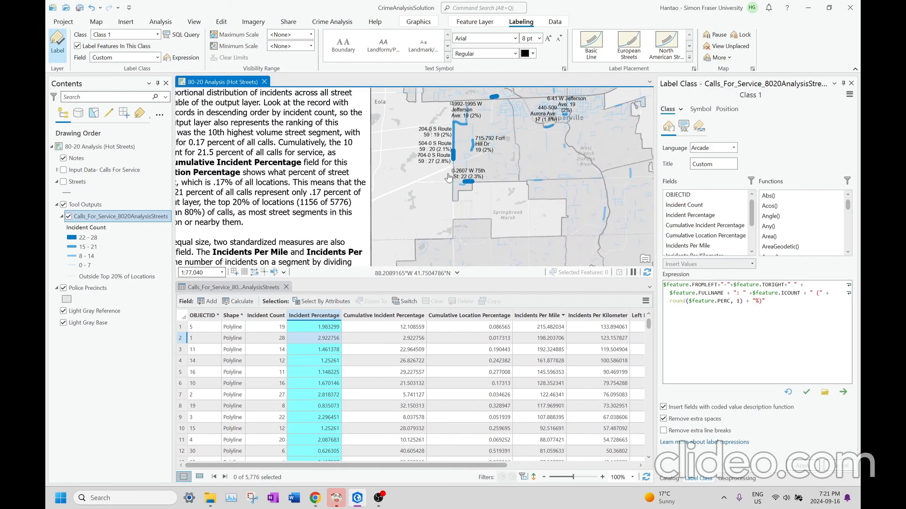
drag(465, 173, 628, 89)
drag(403, 246, 502, 109)
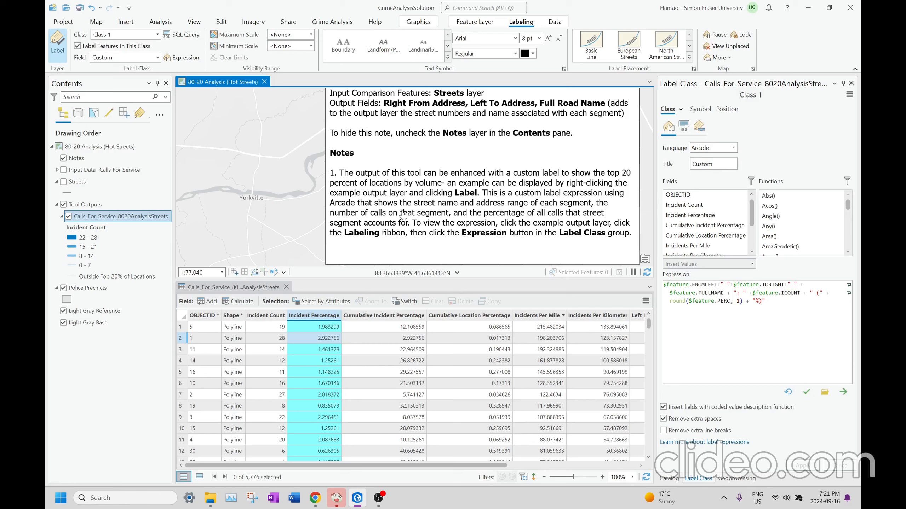
Highlight the Incident Count and Incident Percentage columns in the output table and sort the records by Incident Count in descending order
click(272, 317)
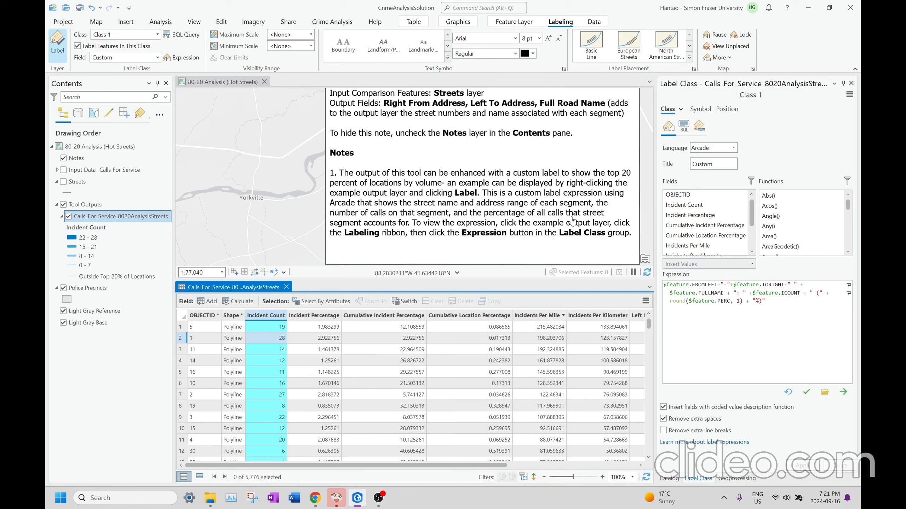
click(336, 316)
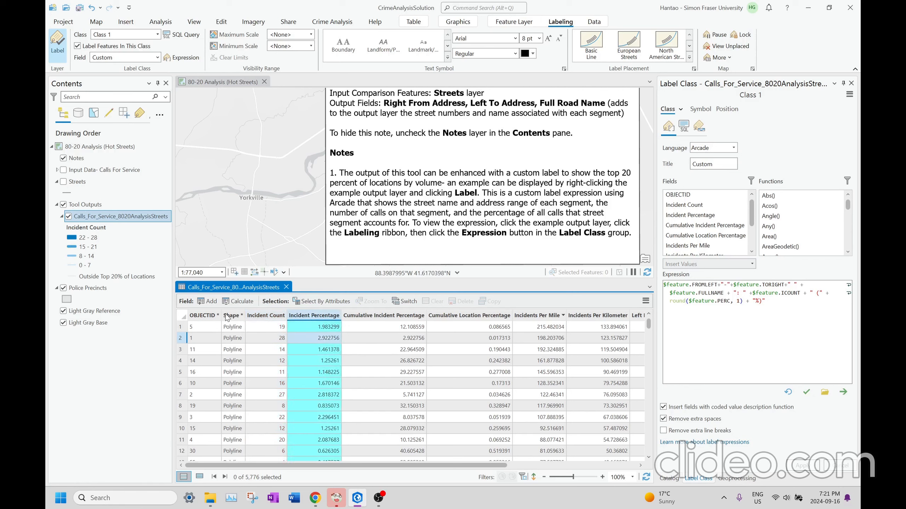
double_click(268, 316)
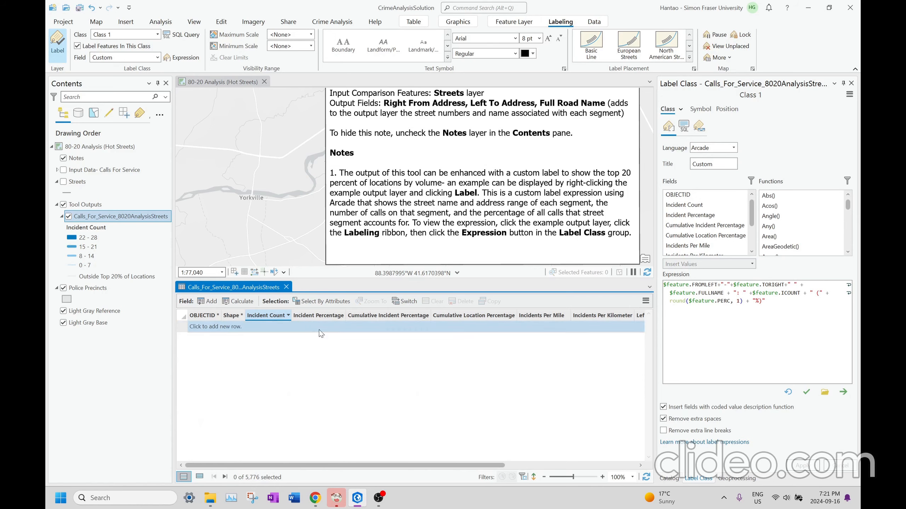
click(334, 328)
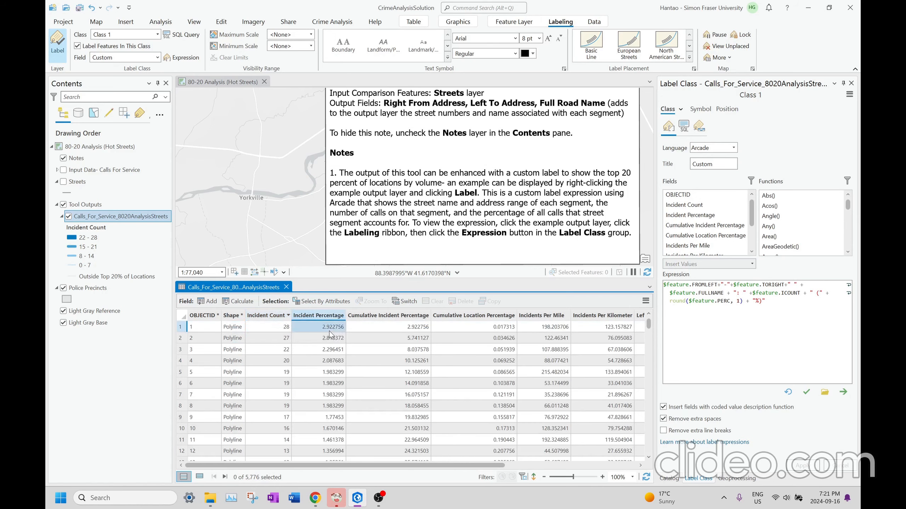
Compare the hot street labels with the Arcade label expression, then review the whole note and analysis area together
drag(526, 153, 368, 231)
drag(570, 118, 493, 207)
drag(516, 89, 493, 209)
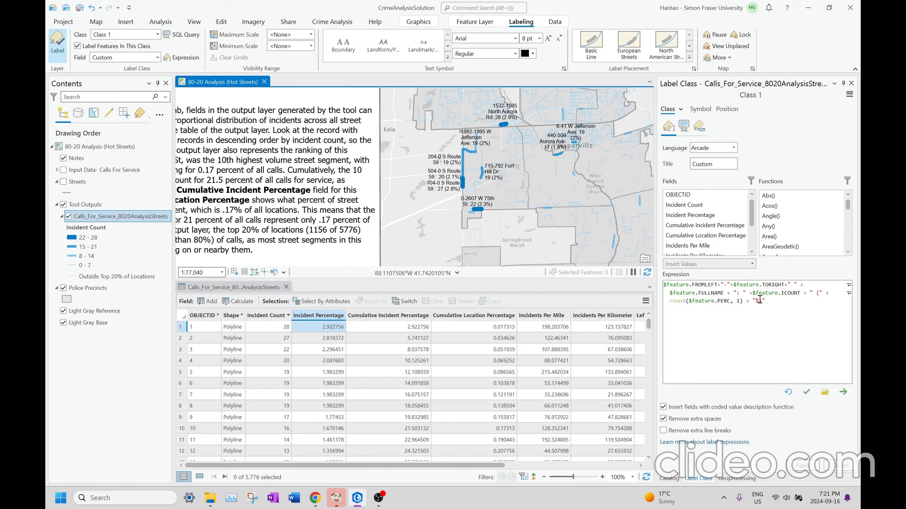
scroll(478, 199, up, 4)
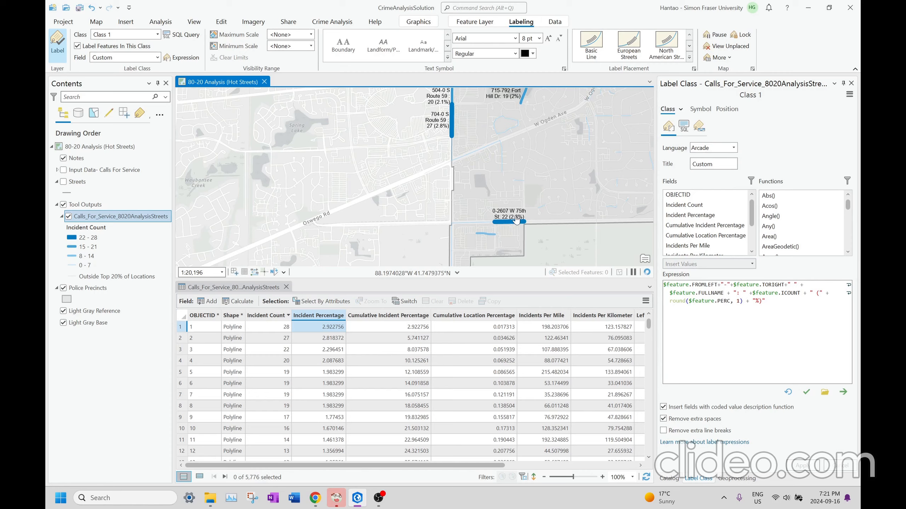
scroll(520, 210, down, 7)
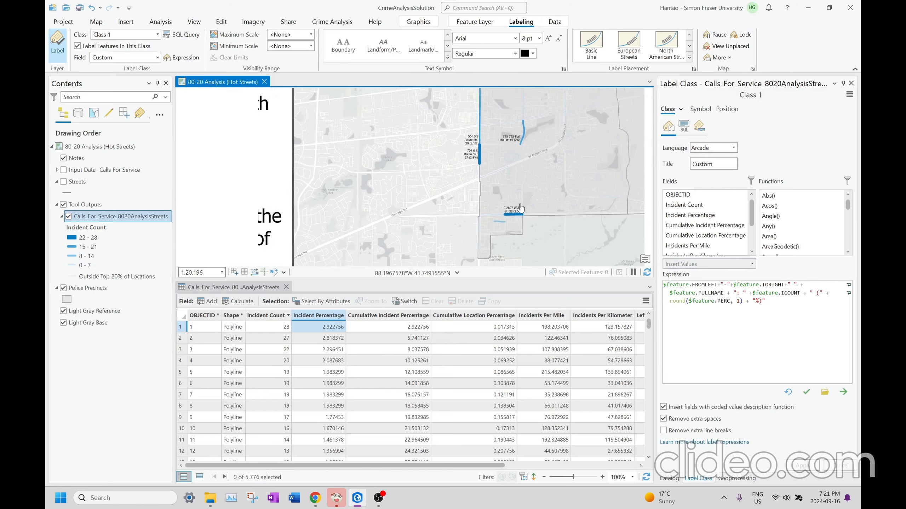
scroll(442, 185, up, 2)
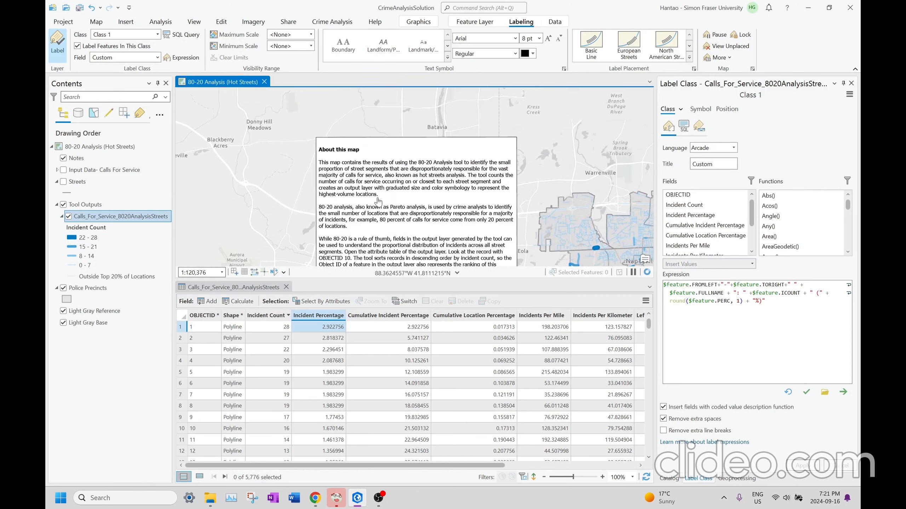
scroll(384, 209, down, 3)
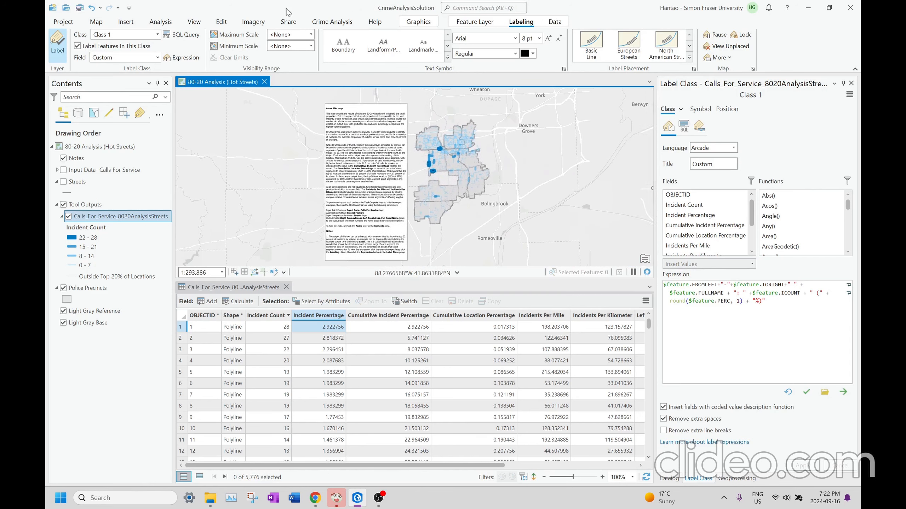
Compare the 80-20 Analysis (Repeat Locations) point output with the street segments in the 80-20 Analysis (Hot Streets) map
click(161, 22)
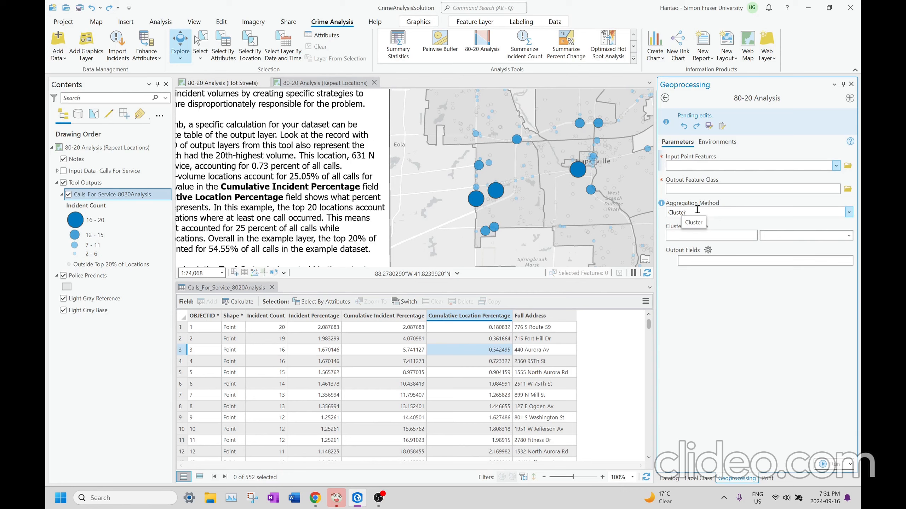
scroll(516, 163, down, 3)
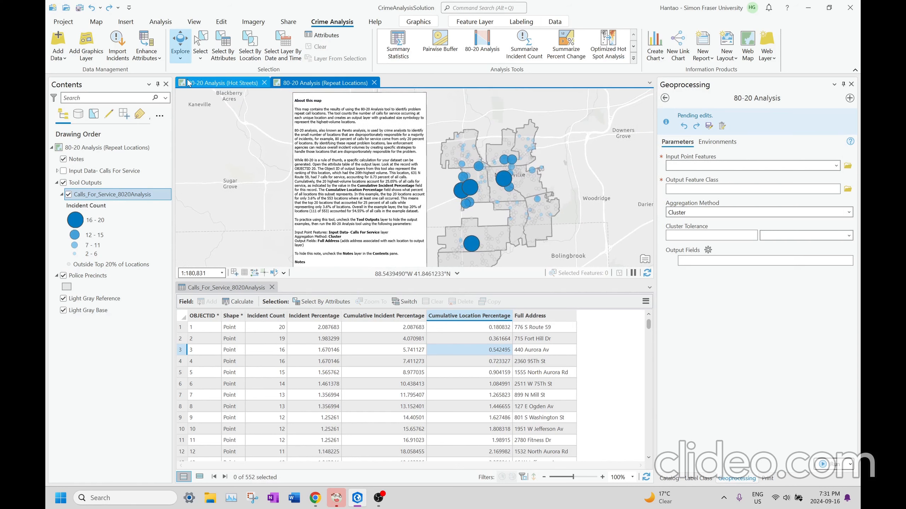
click(223, 82)
scroll(393, 226, up, 3)
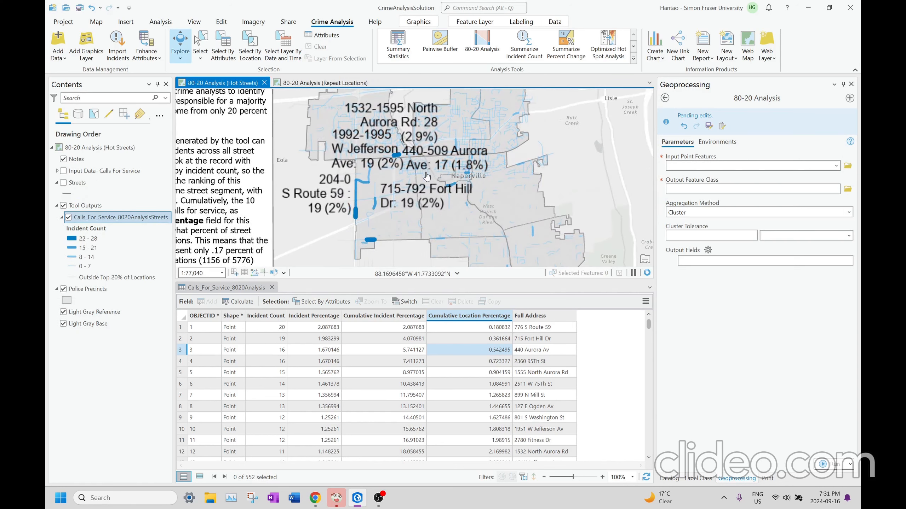
drag(367, 188, 399, 175)
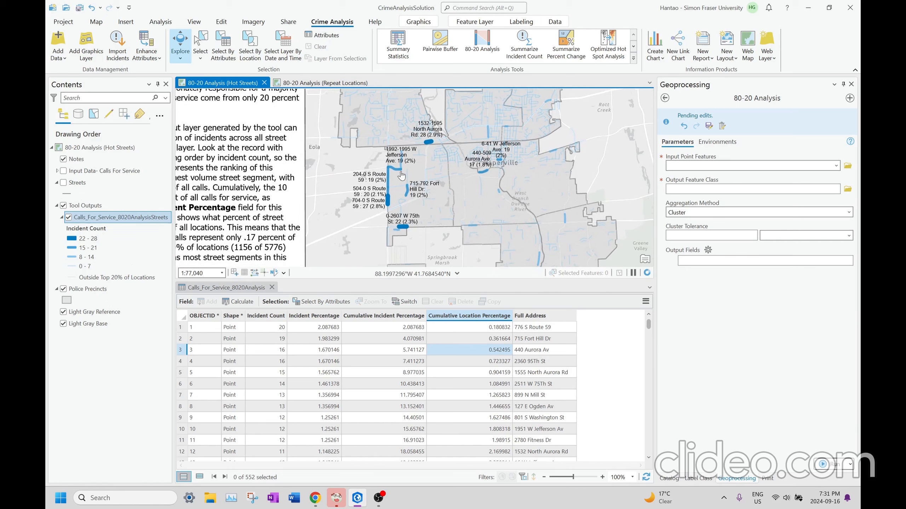
Set the 80-20 Analysis tool's Aggregation Method to Closest Feature, then return to the Repeat Locations map
click(850, 213)
click(784, 237)
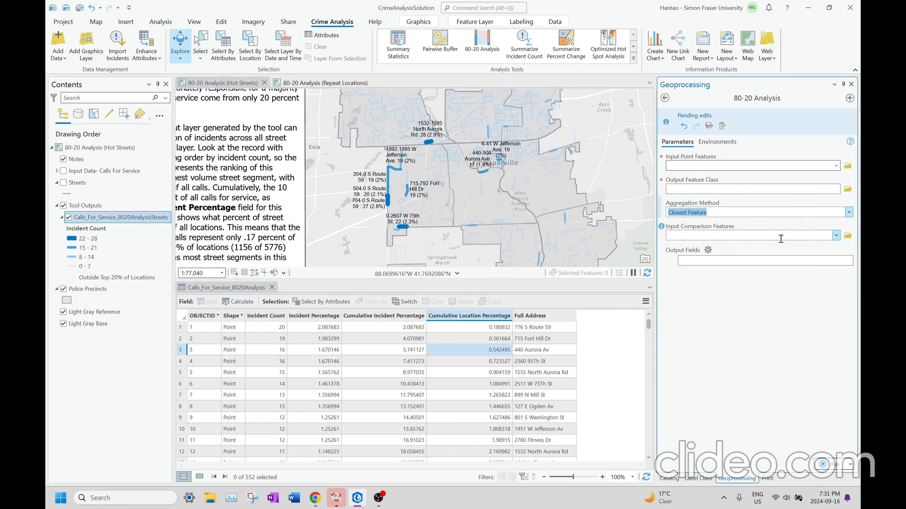
click(305, 83)
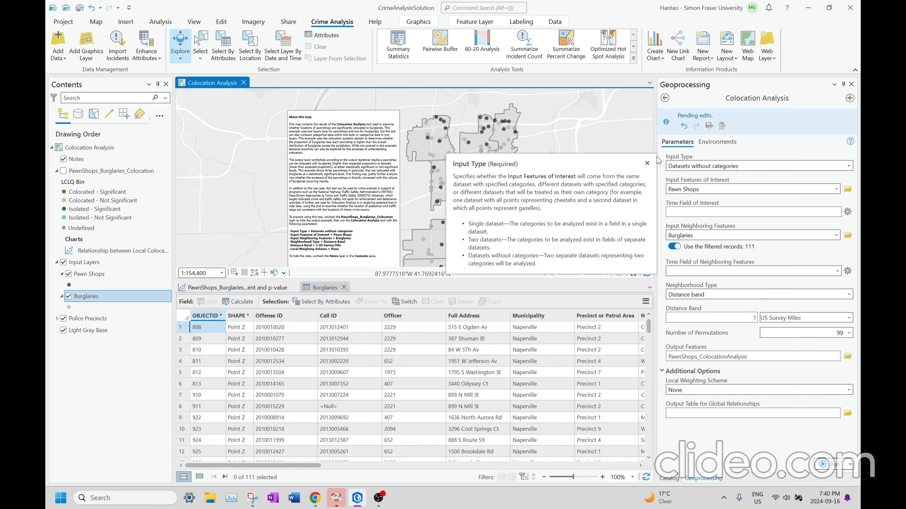
View the Colocation Analysis map's pawn shops, burglaries and note, then switch to the browser for ChatGPT's explanation of the tool setup
drag(398, 209, 368, 183)
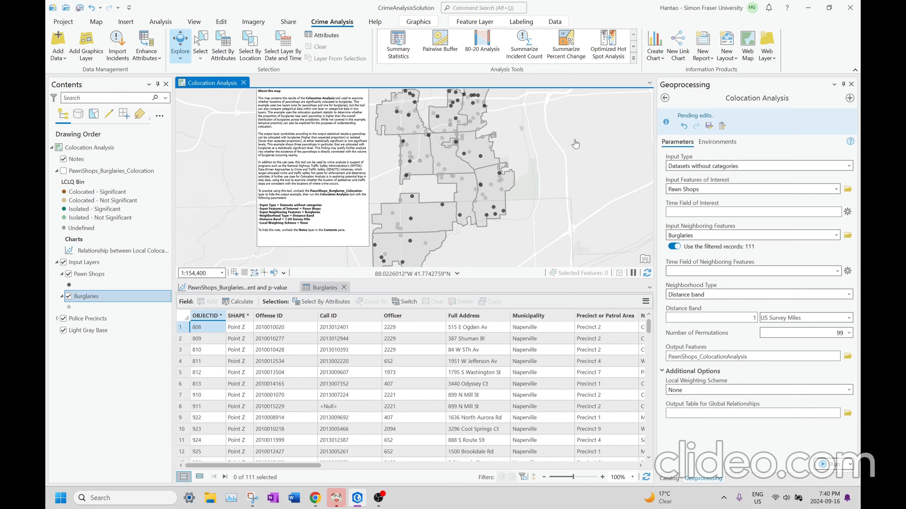
drag(530, 142, 580, 180)
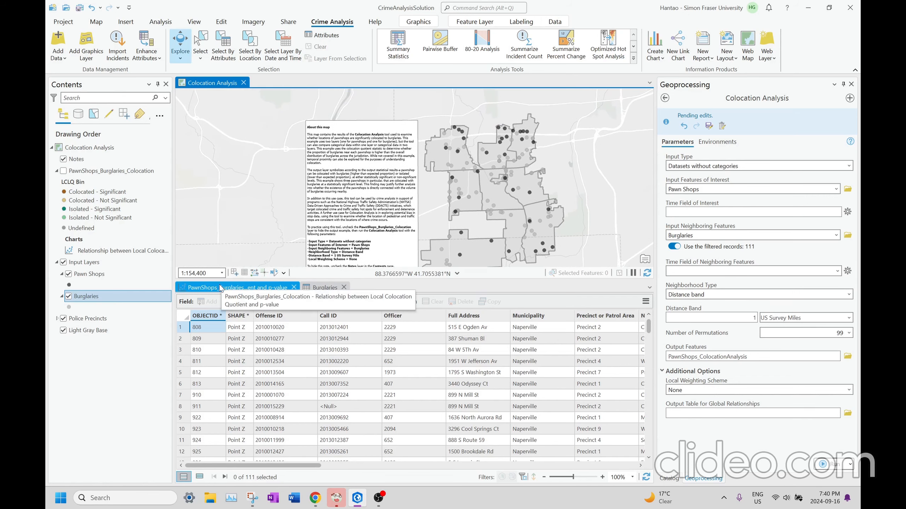
key(alt+Tab)
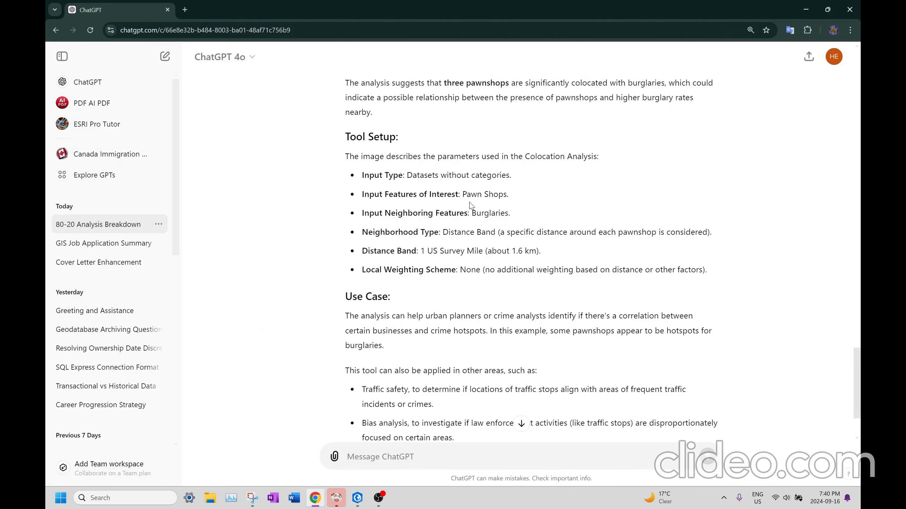
Examine ChatGPT's breakdown of the Colocation Analysis map, covering its objective, symbology categories, tool setup and use cases
scroll(469, 206, up, 10)
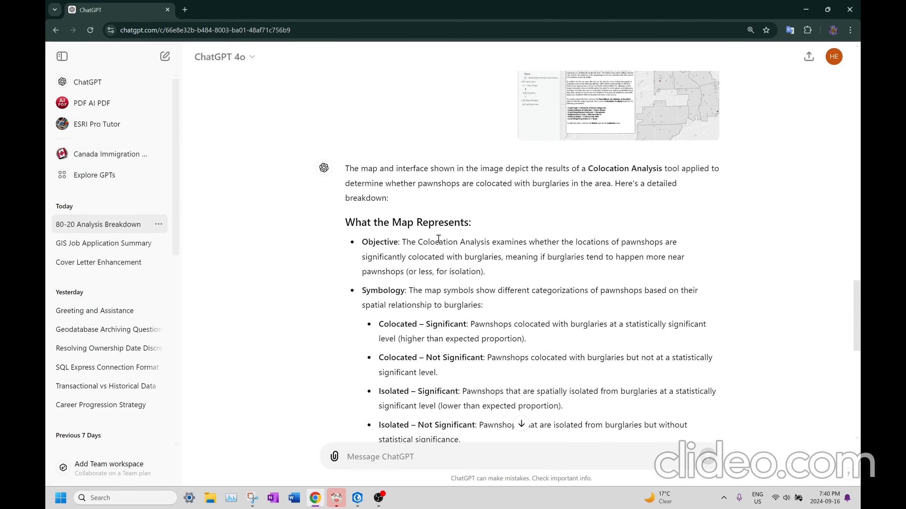
scroll(438, 239, down, 3)
scroll(439, 238, up, 3)
scroll(441, 238, down, 1)
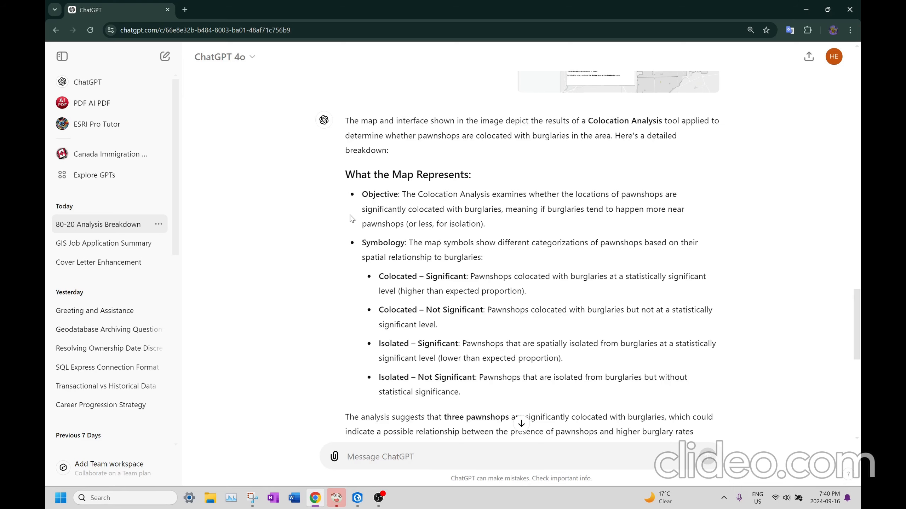
double_click(426, 209)
click(483, 207)
scroll(425, 222, down, 3)
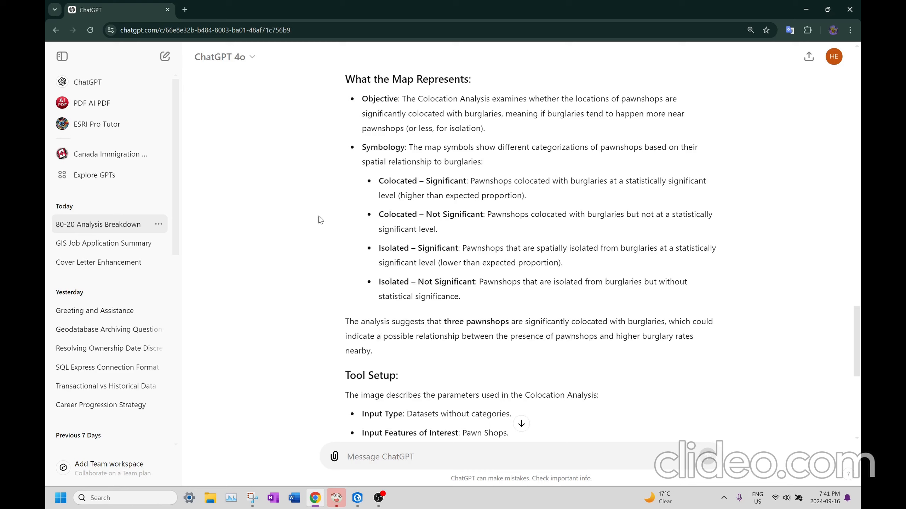
scroll(527, 310, down, 7)
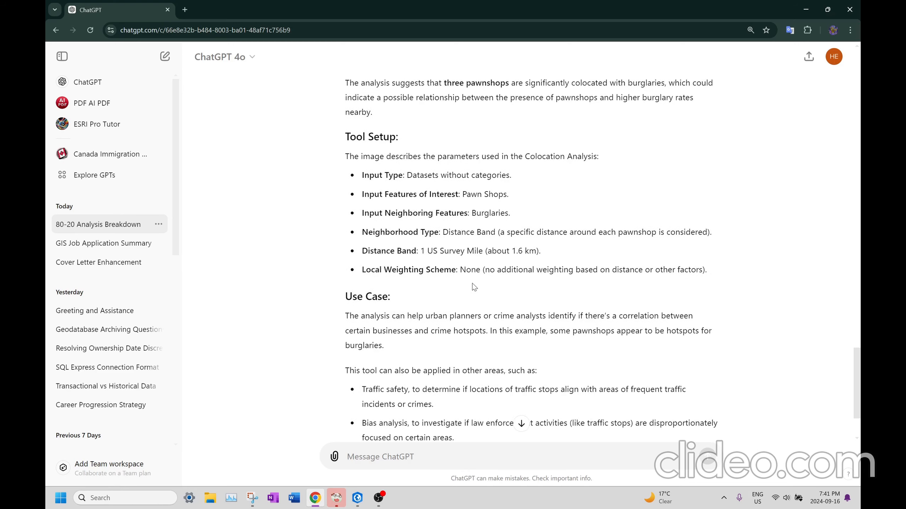
scroll(422, 280, down, 4)
Switch to ArcGIS Pro, show the PawnShops_Burglaries_Colocation layer to inspect its categorized pawn shops, and hide it again
key(alt+Tab)
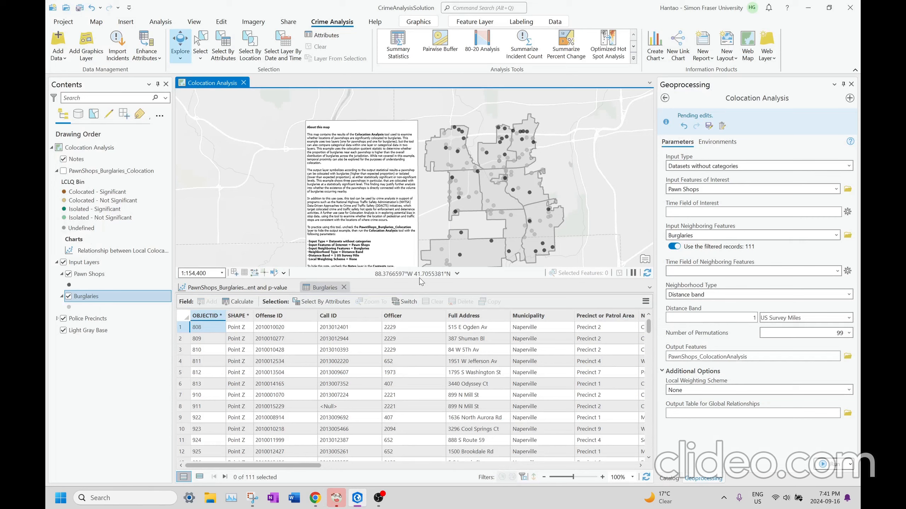
click(64, 171)
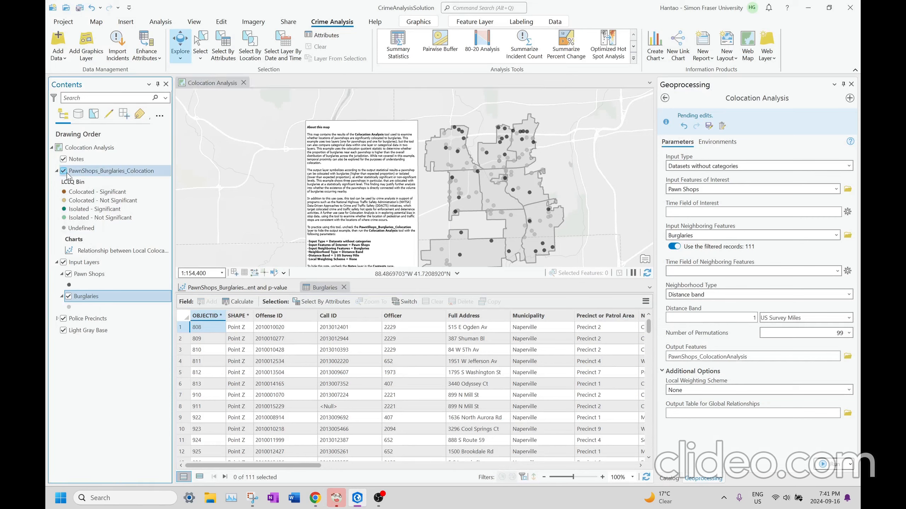
scroll(501, 178, up, 1)
scroll(500, 178, up, 2)
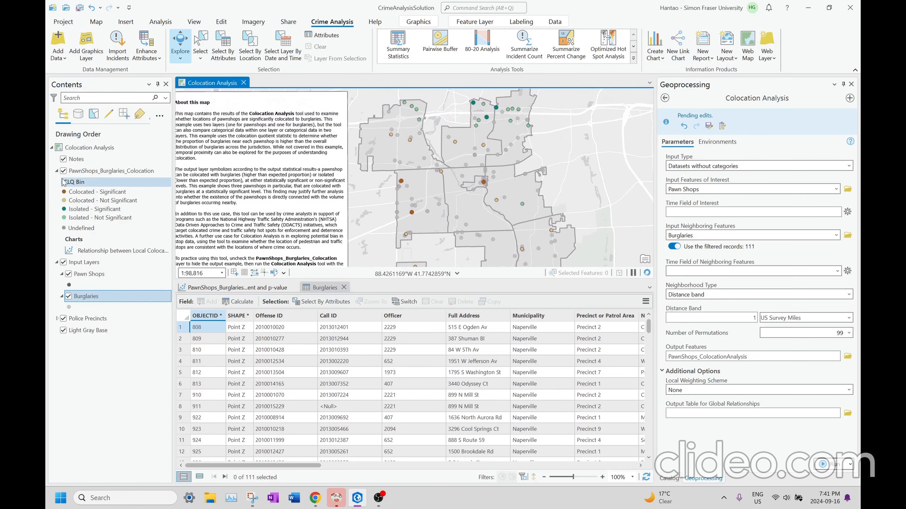
click(64, 170)
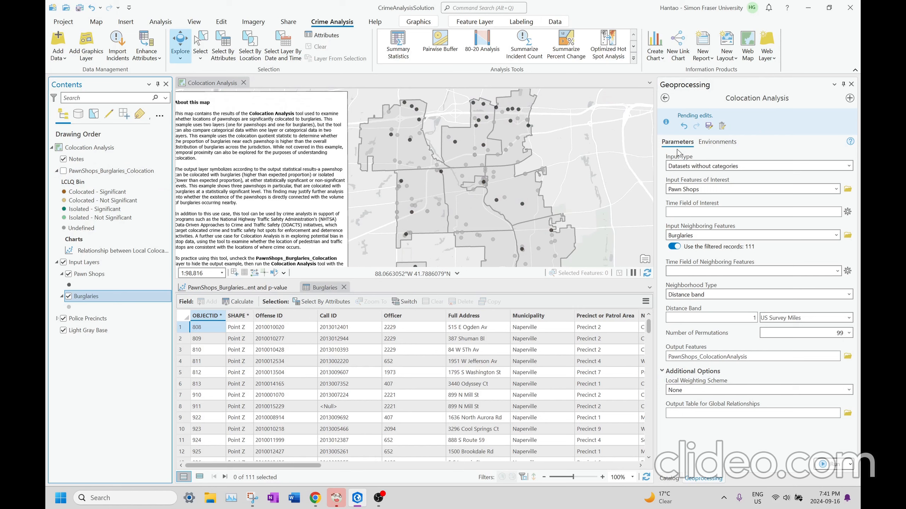
Review the Colocation Analysis parameter descriptions, including Neighborhood Type and Distance Band, and run the tool for Pawn Shops and Burglaries
mouse_move(663, 160)
mouse_move(661, 290)
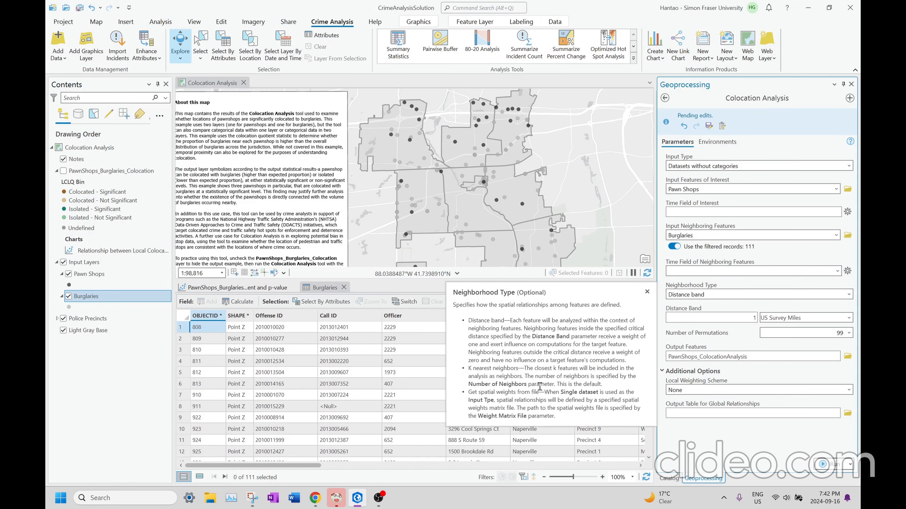
drag(534, 372, 583, 372)
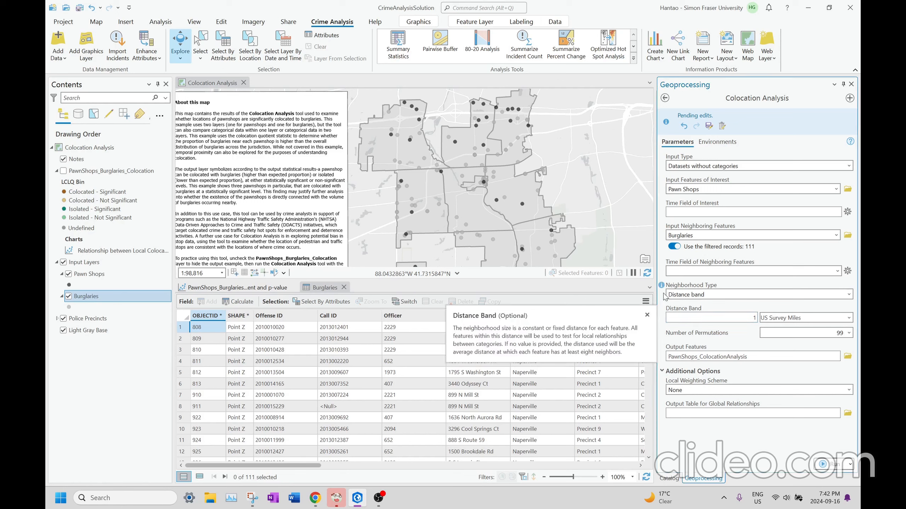
mouse_move(661, 285)
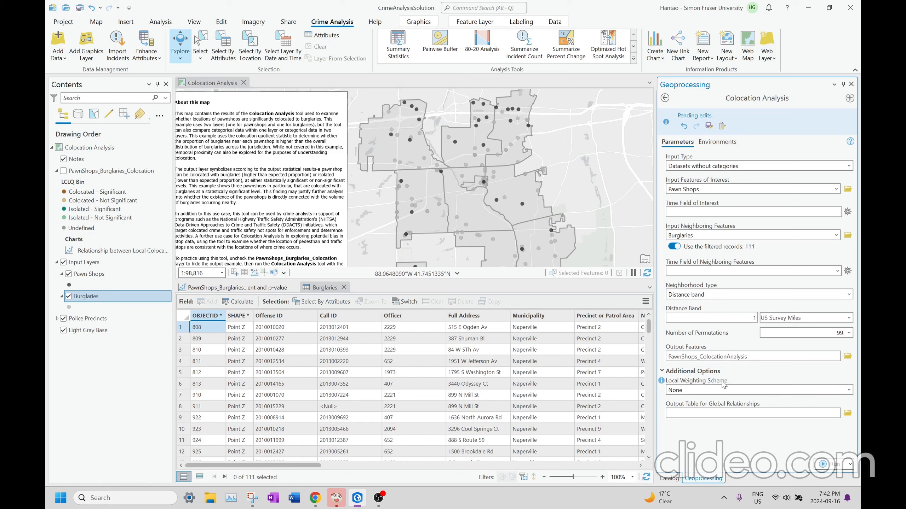
click(833, 465)
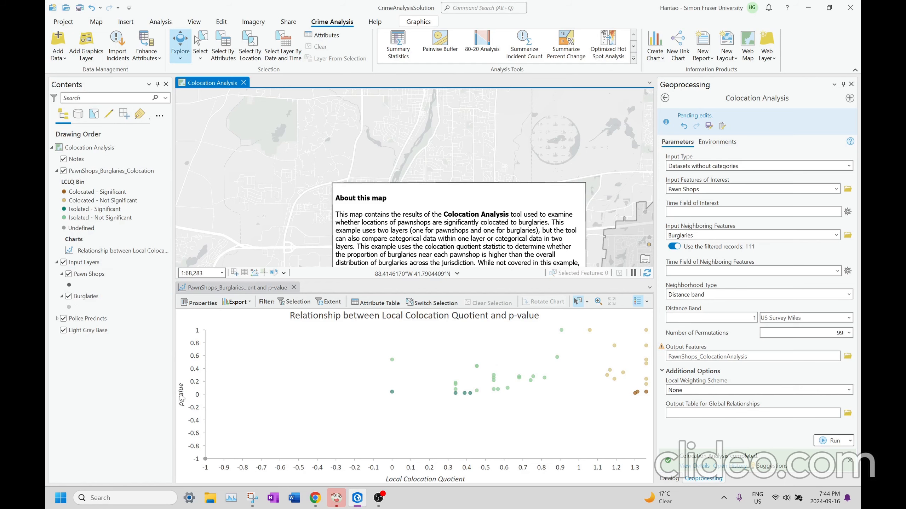
Read ChatGPT's explanation of Local Colocation Quotient and p-value in the browser, then return to ArcGIS Pro to relate it to the chart
key(alt+Tab)
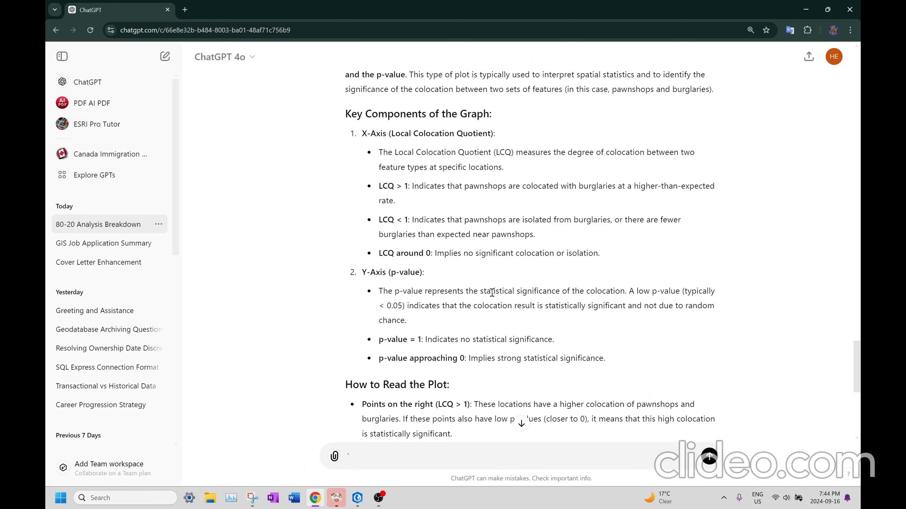
drag(480, 292, 619, 292)
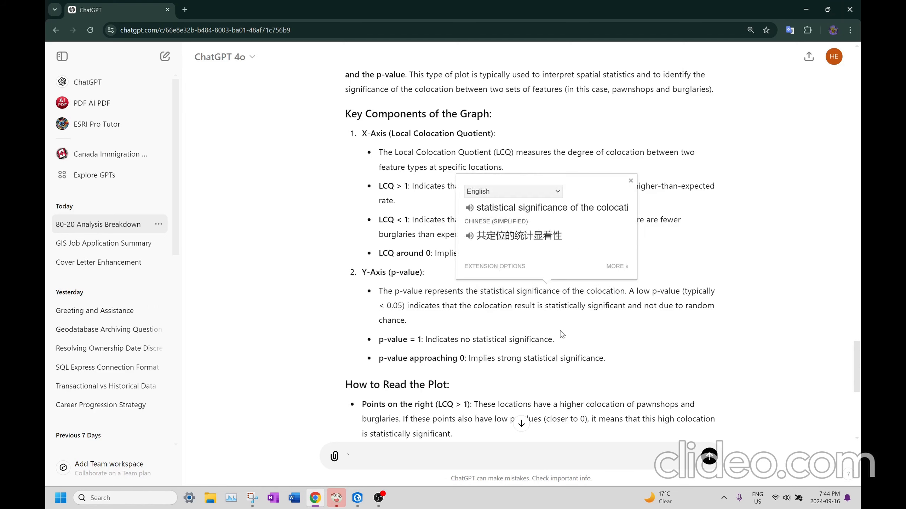
click(391, 196)
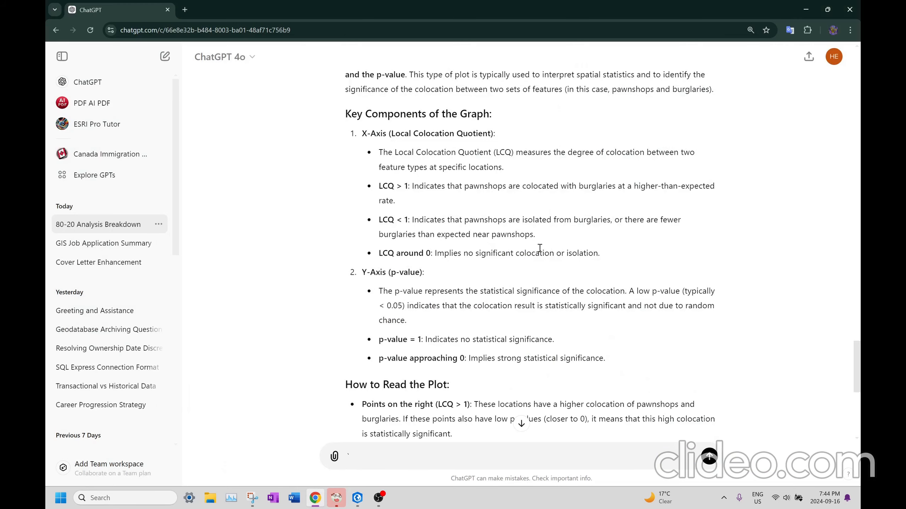
key(alt+Tab)
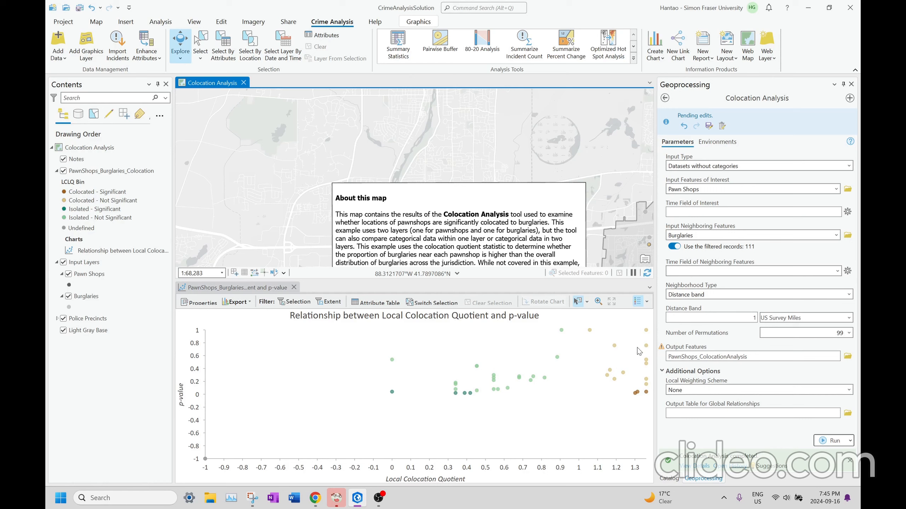
mouse_move(639, 397)
Adjust the view of the 2D Cell Phone Points to Track Segments map and save the project
drag(553, 259, 452, 195)
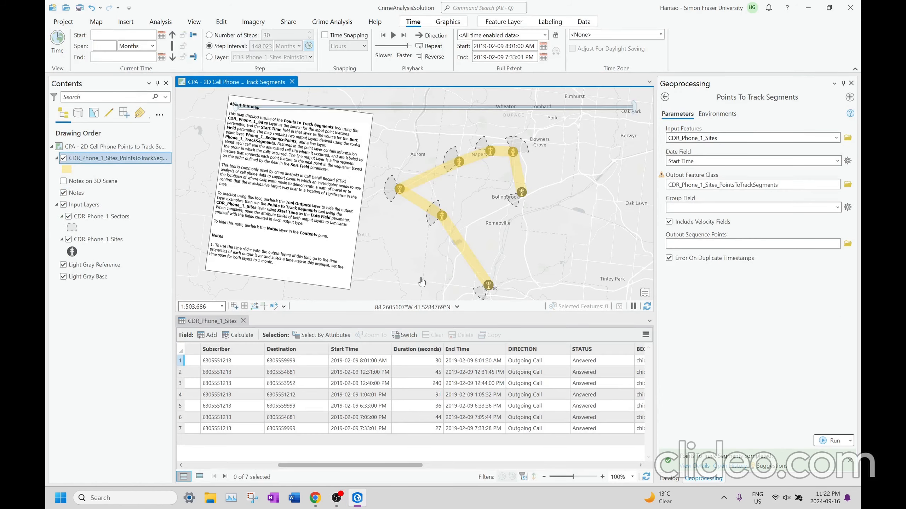
key(a)
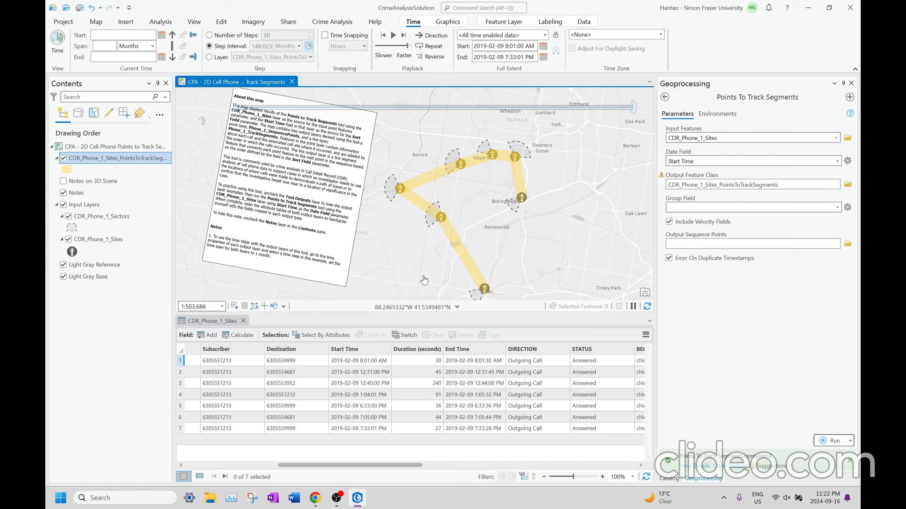
key(ctrl+s)
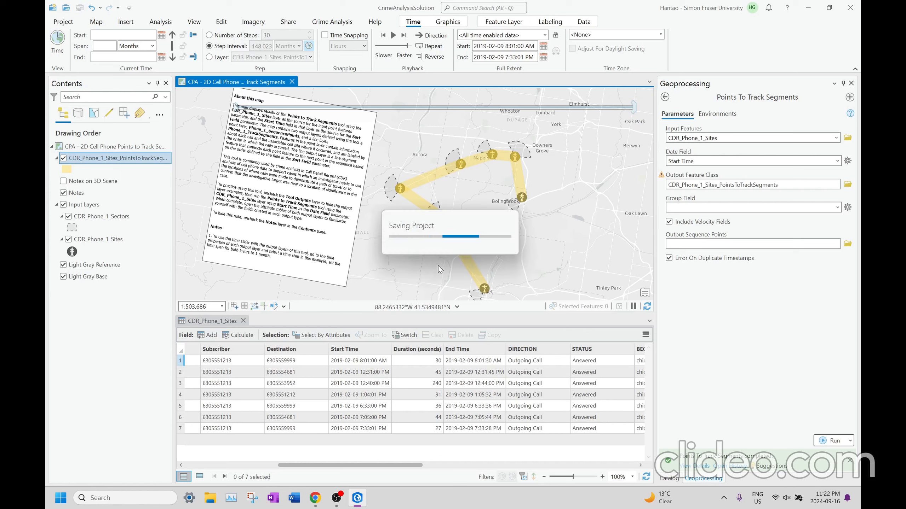
drag(440, 263, 455, 245)
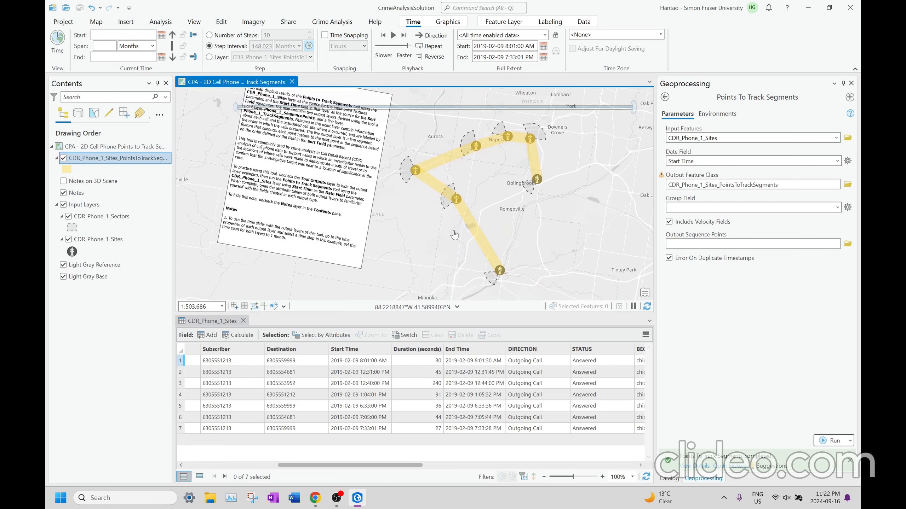
Rotate the map until its "About this map" note is nearly level, read the Points to Track Segments description, and bring the whole track into view
drag(343, 148, 415, 227)
scroll(356, 191, up, 5)
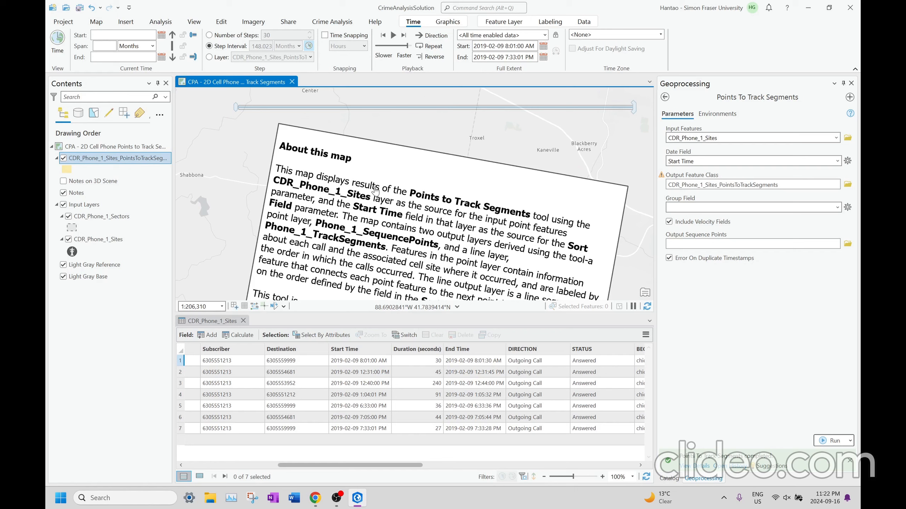
drag(375, 191, 424, 186)
key(ctrl+s)
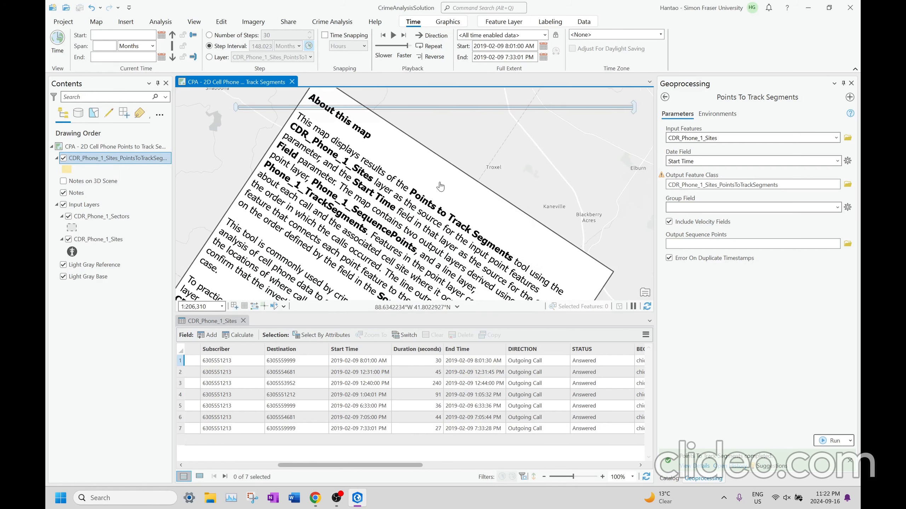
key(a)
key(a)
key(a)
key(a)
key(a)
key(a)
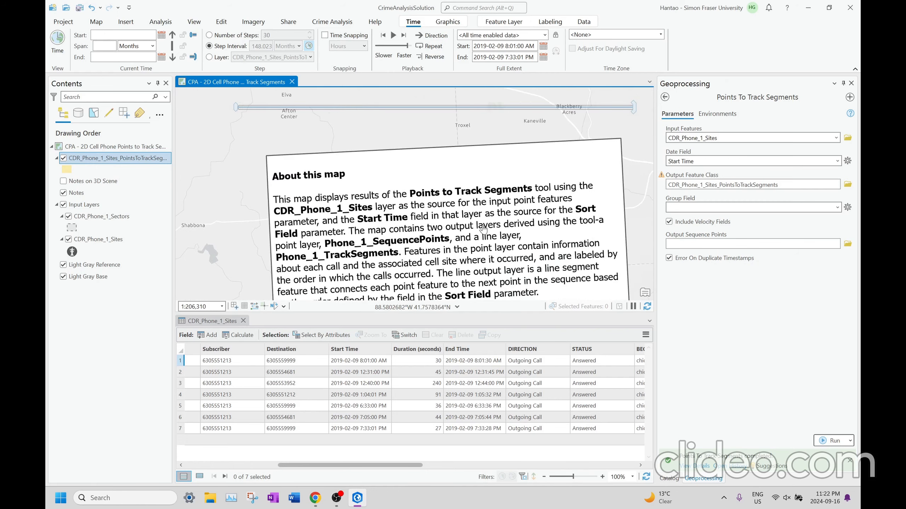
key(d)
drag(480, 224, 461, 201)
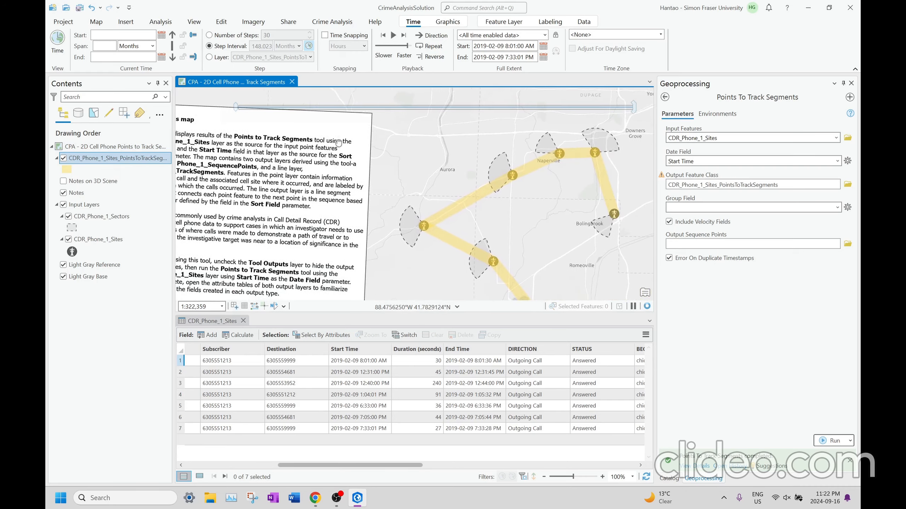
scroll(457, 178, down, 2)
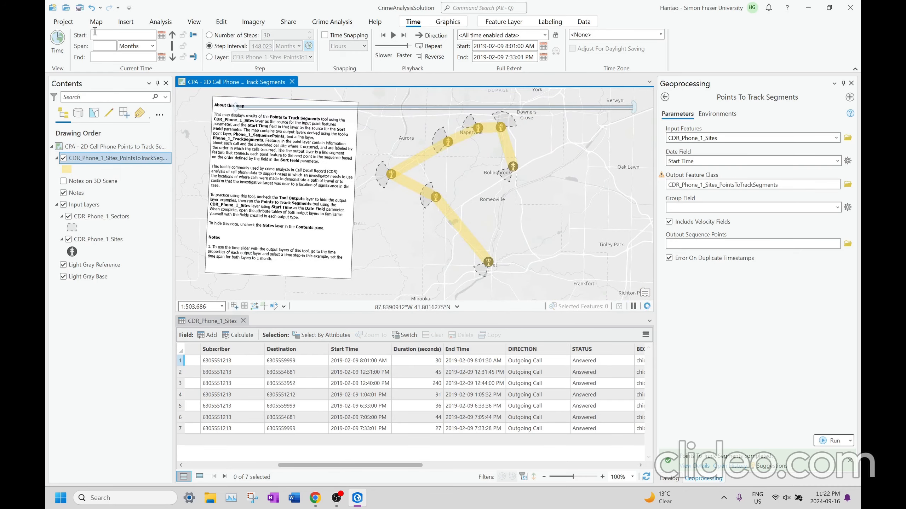
Enable time on the map, move the time window's end to 2019-02-09 8:04:54 AM, and select the first call record in CDR_Phone_1_Sites
click(58, 43)
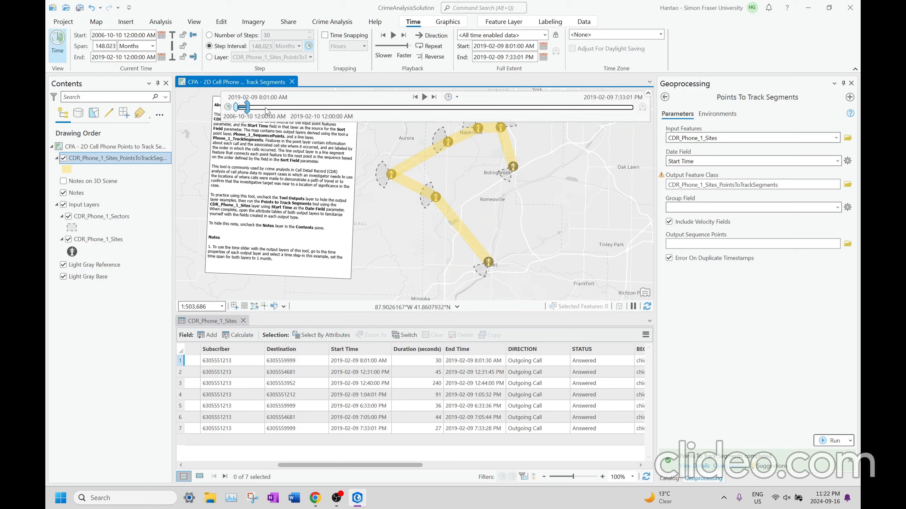
drag(245, 108, 239, 108)
drag(511, 198, 521, 225)
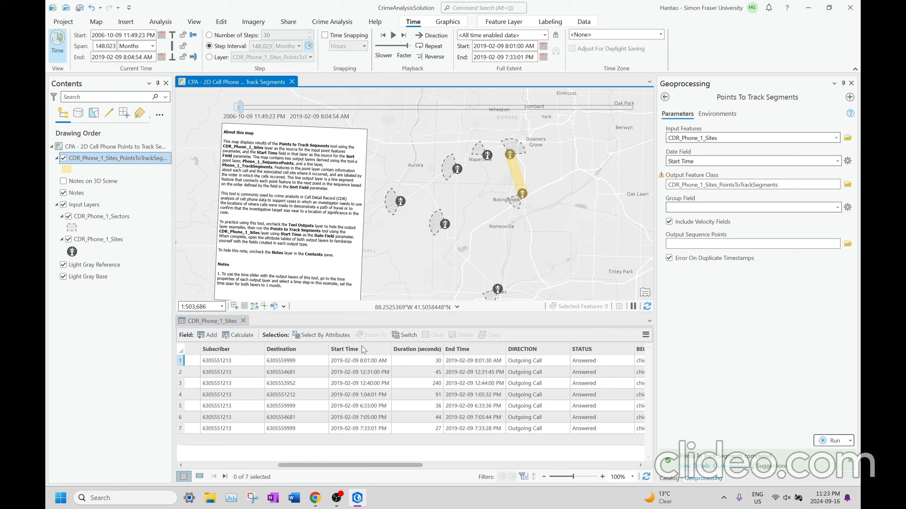
click(180, 361)
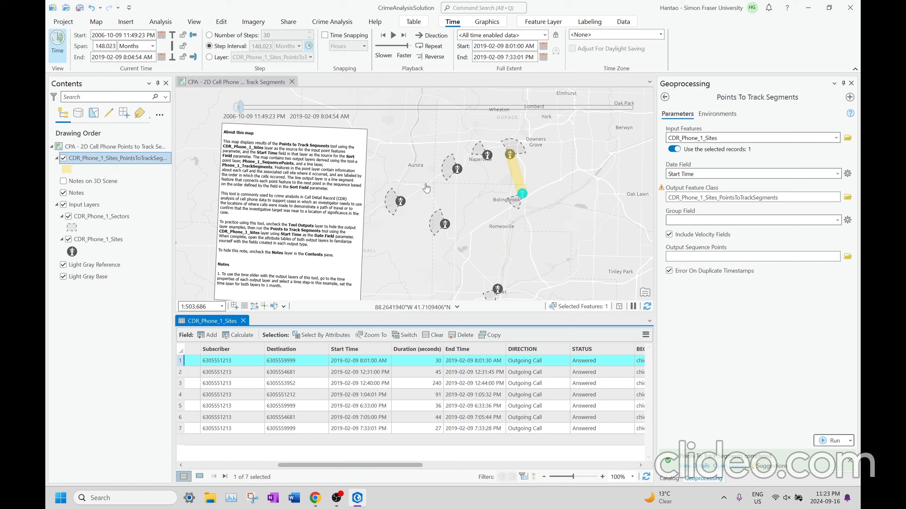
Extend the time window's end to 2019-02-09 8:35:36 AM, then play it forward and step back to review the phone's track segments
drag(243, 107, 259, 108)
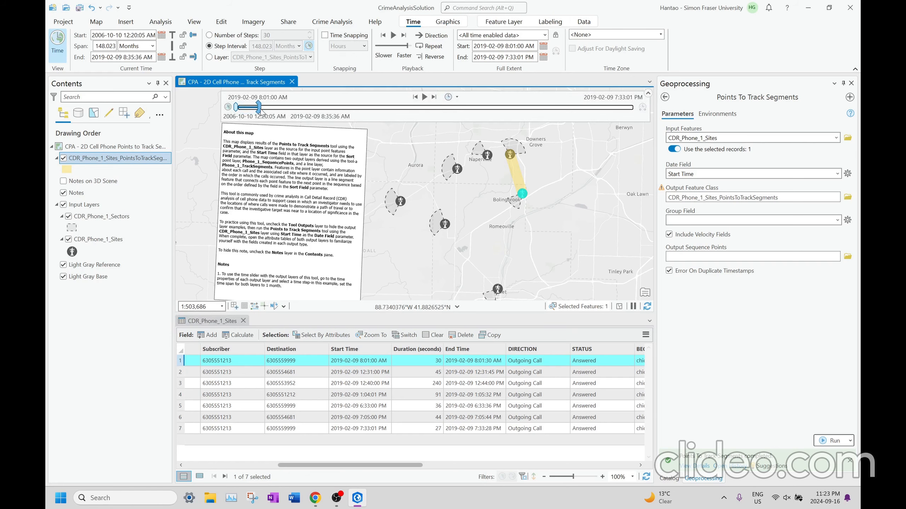
click(425, 98)
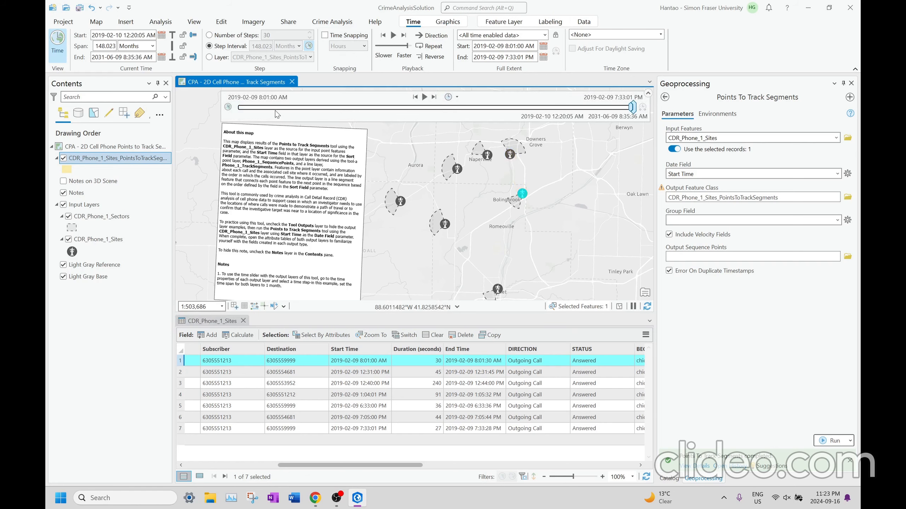
click(415, 97)
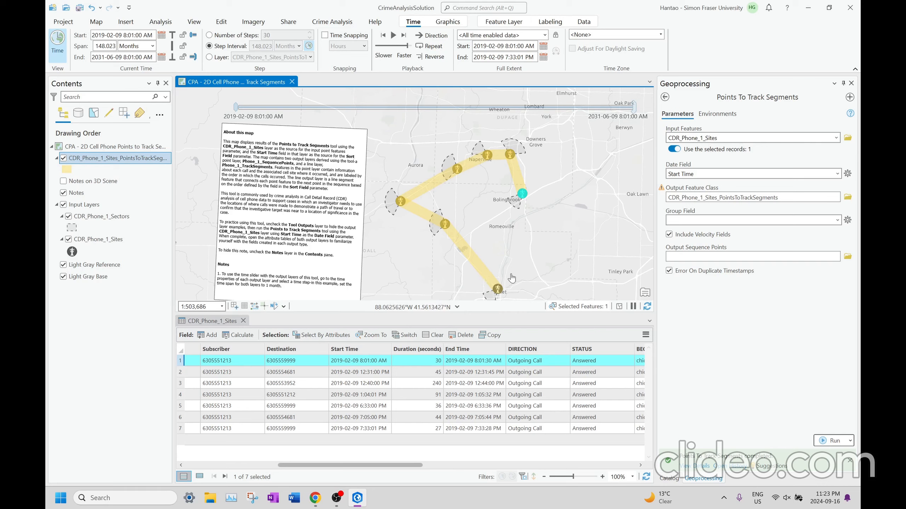
drag(528, 273, 553, 248)
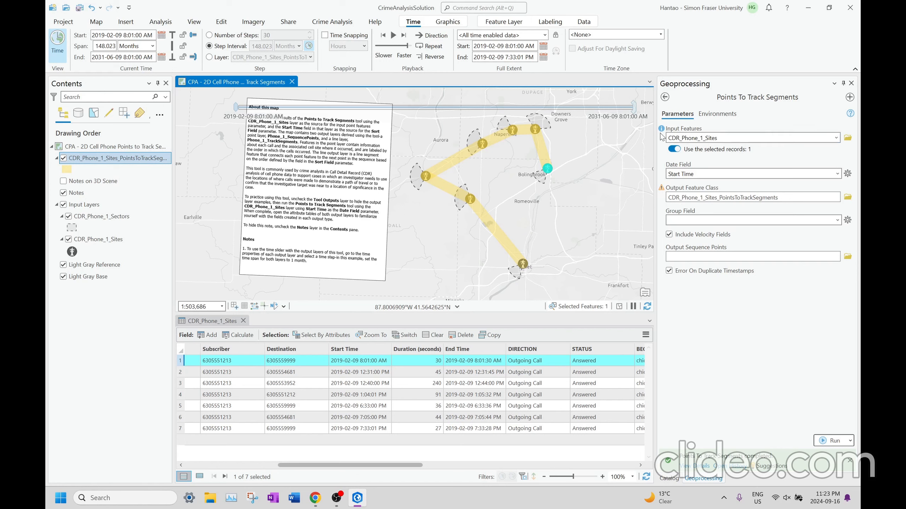
click(232, 319)
click(369, 417)
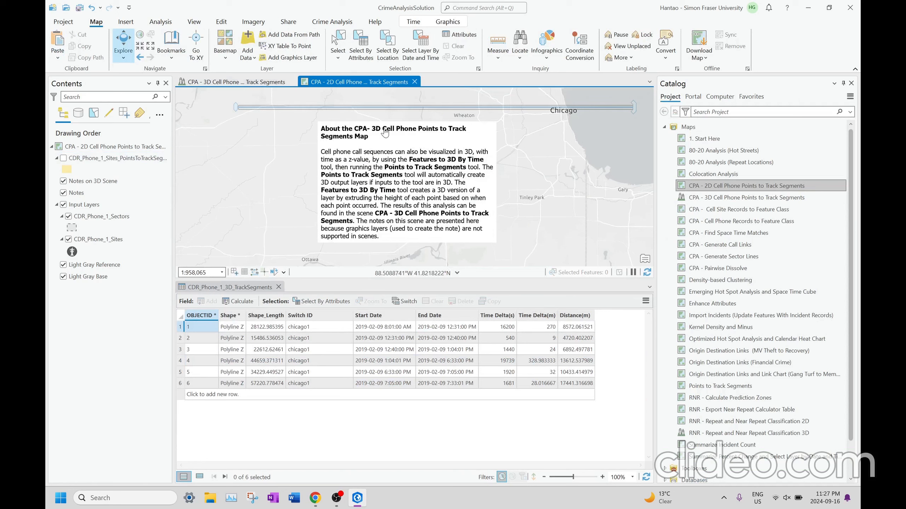
Open the CPA - 3D Cell Phone Points to Track Segments scene and examine the numbered 3D call track up close
click(242, 83)
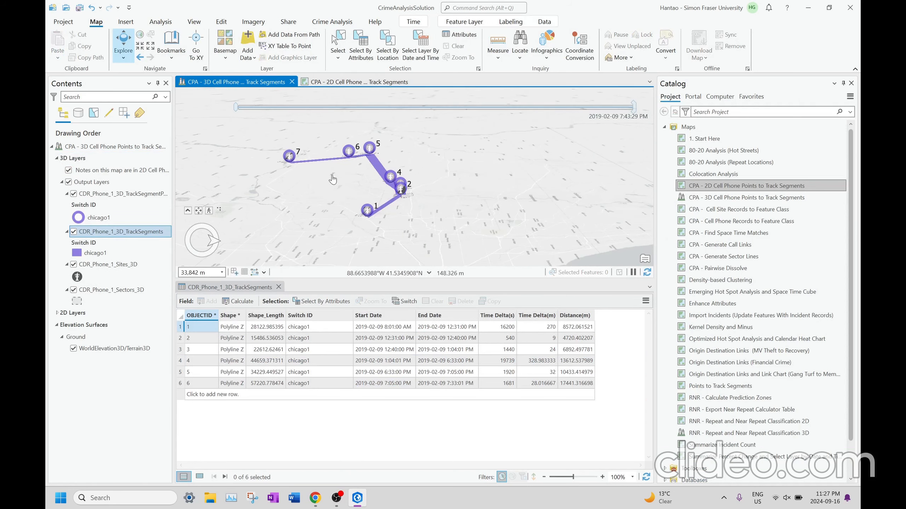
scroll(333, 175, up, 2)
drag(337, 174, 362, 161)
scroll(403, 219, up, 1)
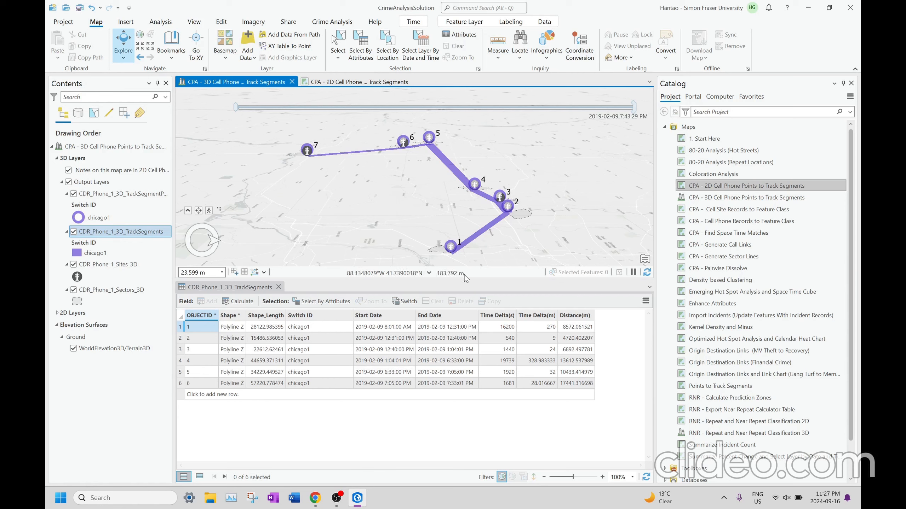
Review the seven-point 3D call track from a lower viewing angle
mouse_move(434, 177)
mouse_down()
mouse_move(453, 196)
mouse_move(495, 186)
mouse_move(442, 142)
mouse_up()
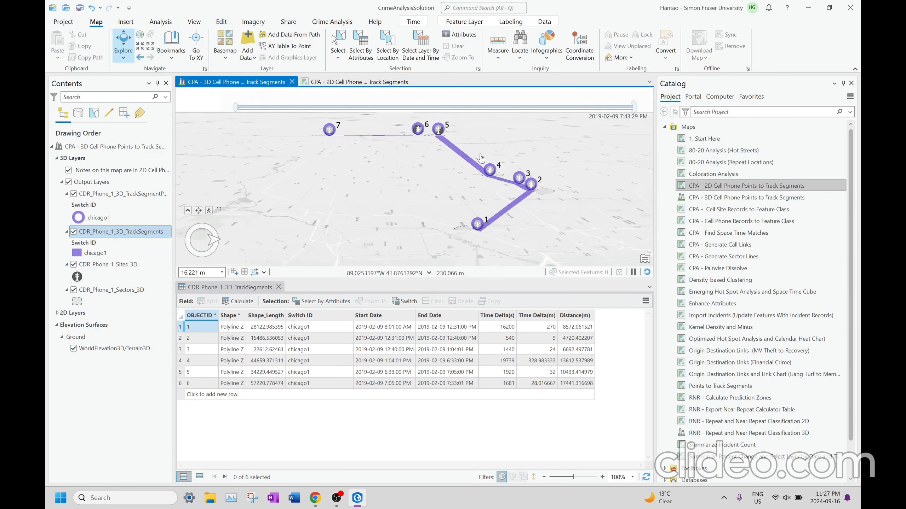
mouse_move(436, 181)
mouse_down()
mouse_move(414, 178)
mouse_move(457, 173)
mouse_move(426, 194)
mouse_move(408, 190)
mouse_up()
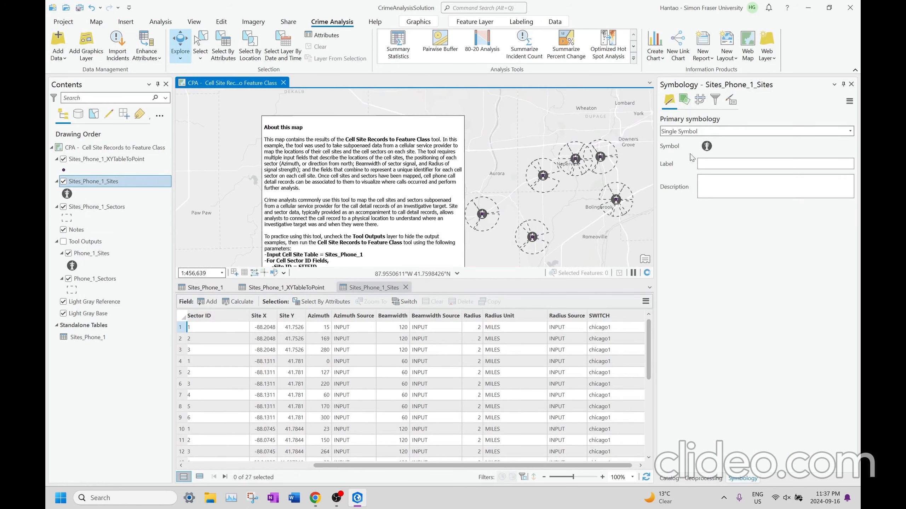
Close the layer's symbology settings, bring up the project's map list, and reveal the cell phone tools among the crime analysis tools
click(851, 85)
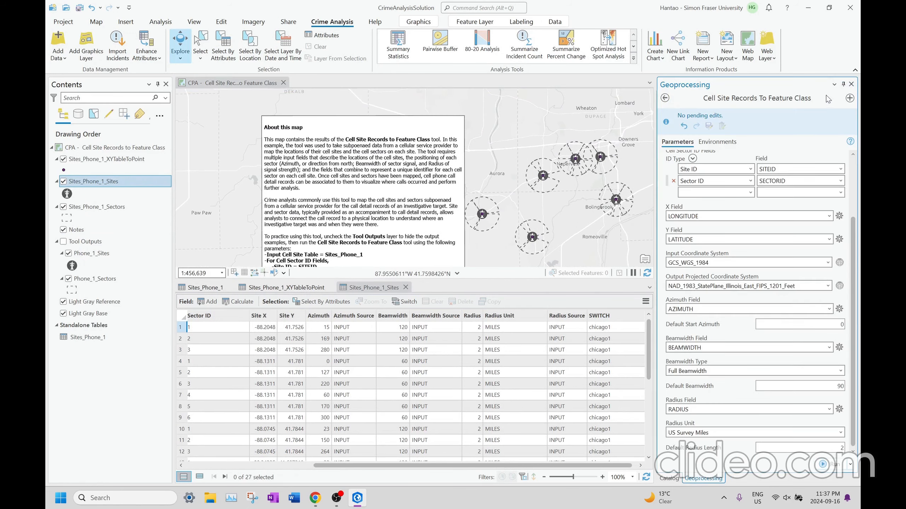
click(669, 478)
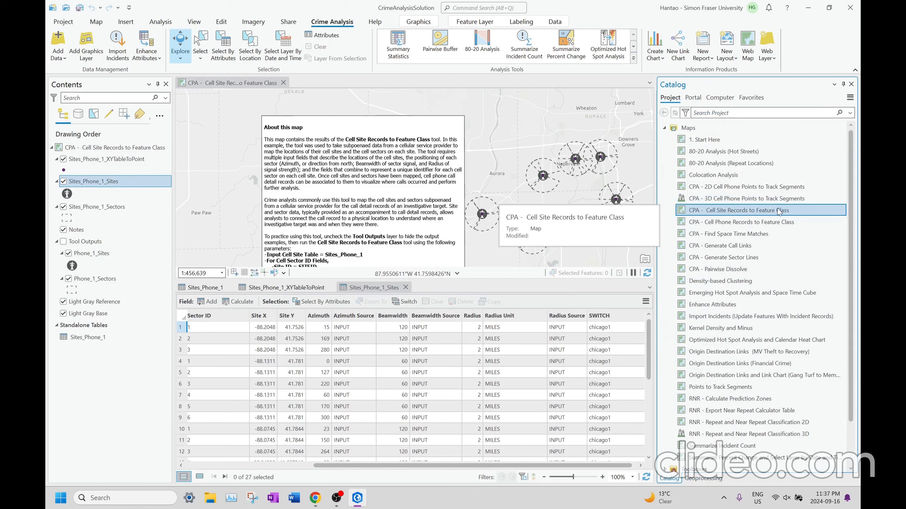
scroll(615, 61, down, 1)
scroll(615, 61, up, 1)
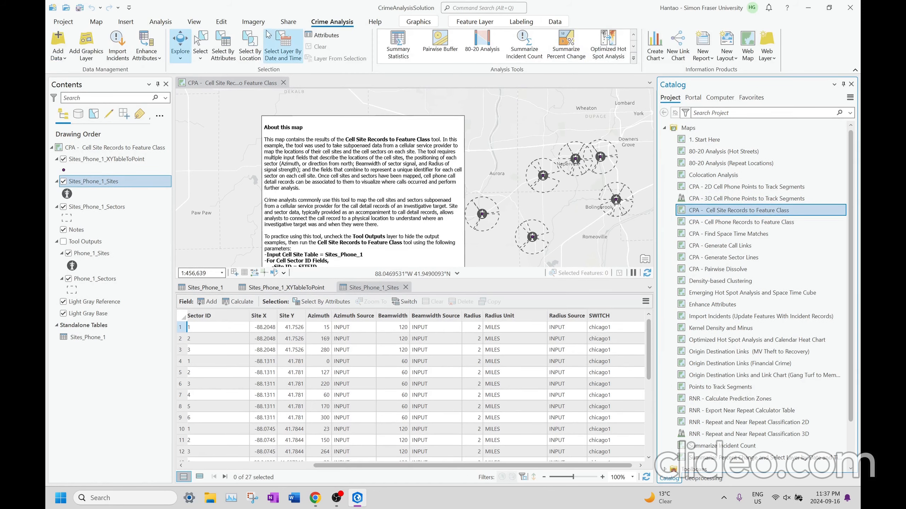
click(636, 48)
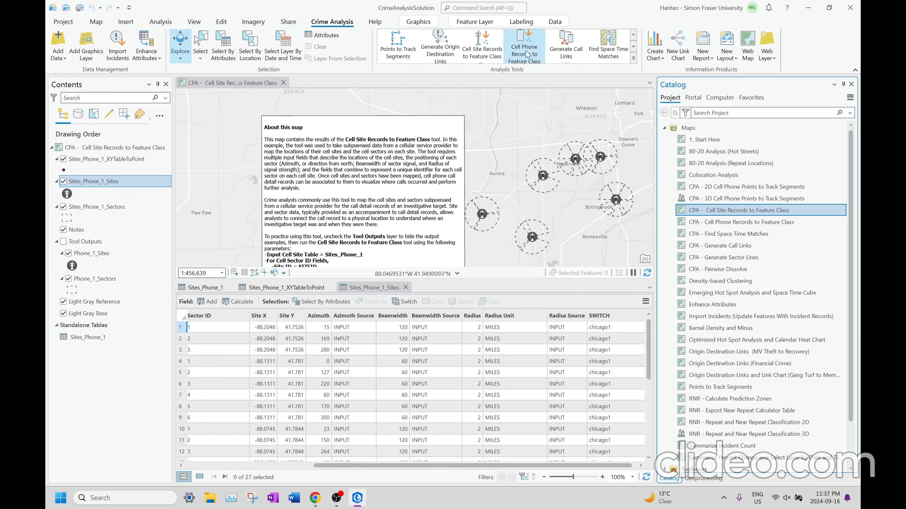
Open the Sites_Phone_1 table and review its site, sector, coordinate, azimuth, beamwidth and radius fields against the mapped cell sites
click(204, 289)
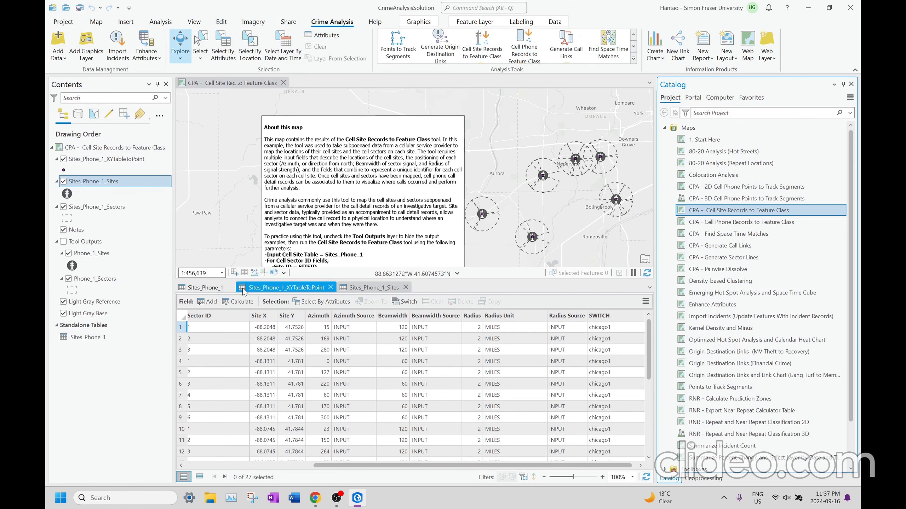
drag(388, 181, 292, 170)
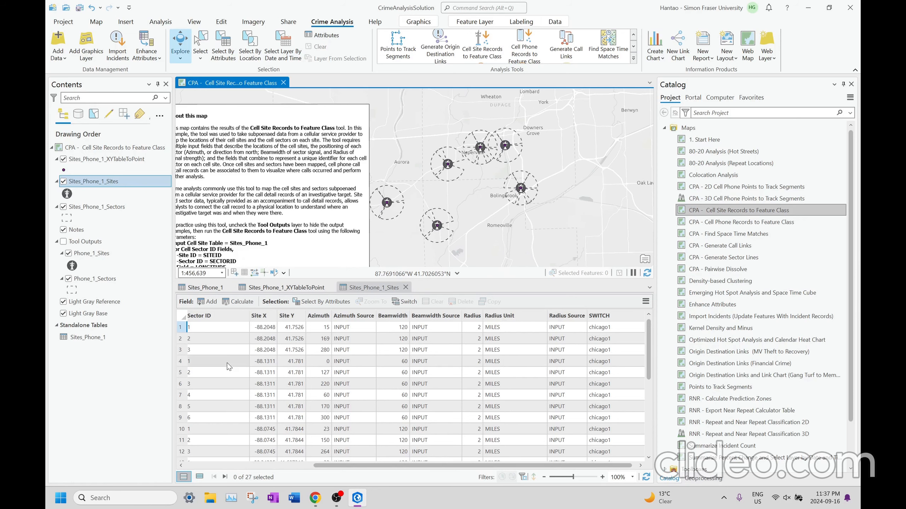
click(202, 288)
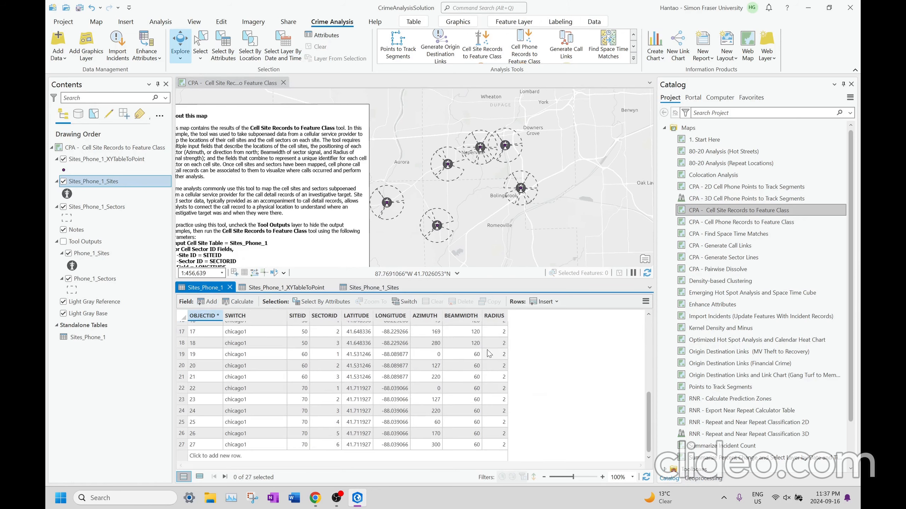
scroll(291, 317, up, 5)
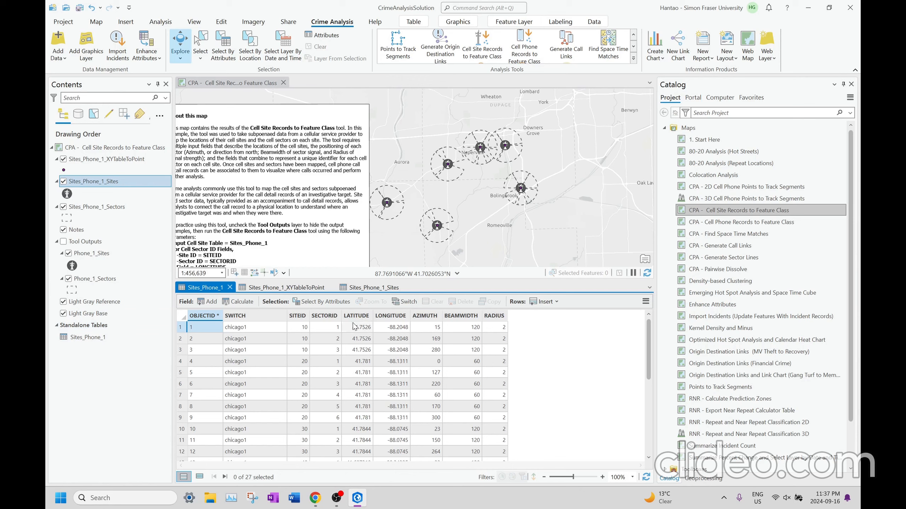
drag(422, 219, 481, 207)
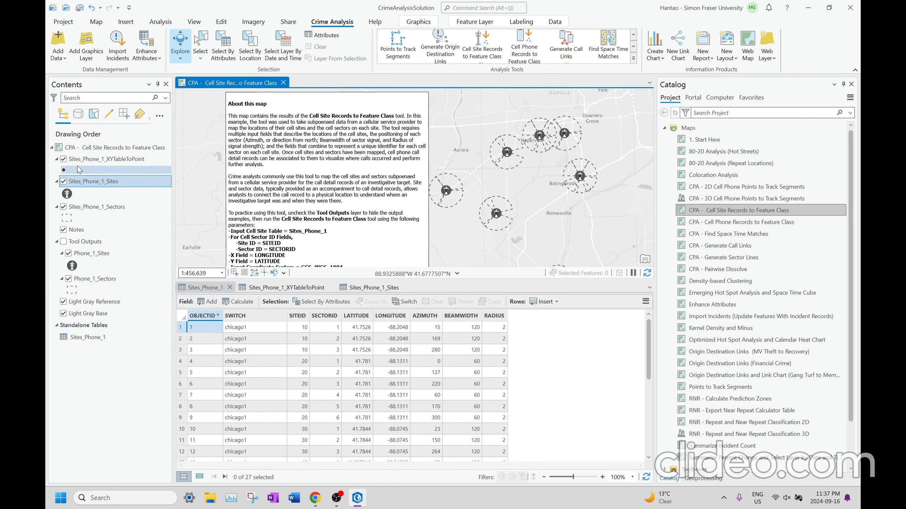
Hide the Sites_Phone_1_Sites and Sites_Phone_1_Sectors layers to compare the XYTableToPoint points with the Sites_Phone_1 rows
click(116, 161)
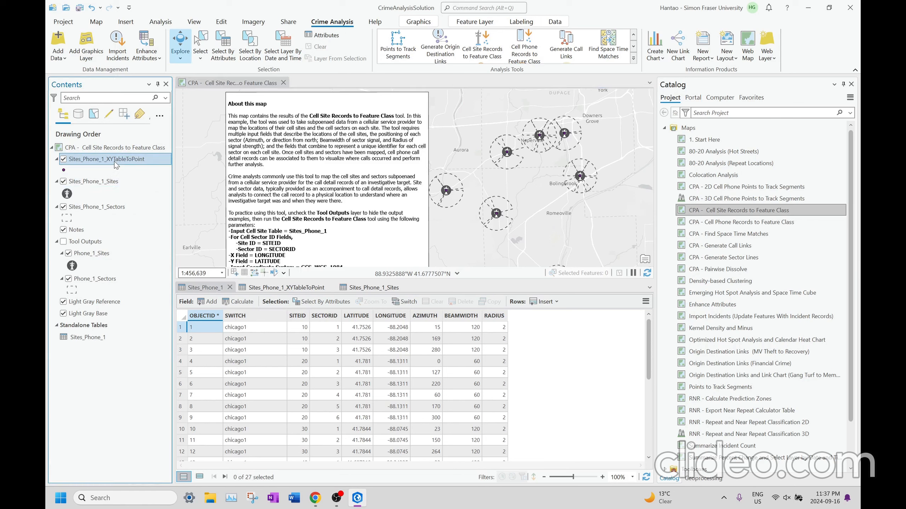
click(64, 182)
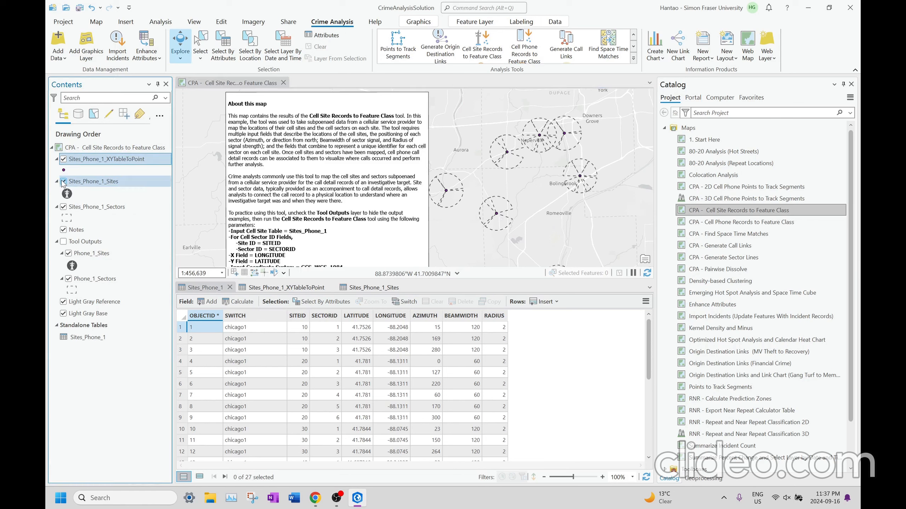
click(64, 208)
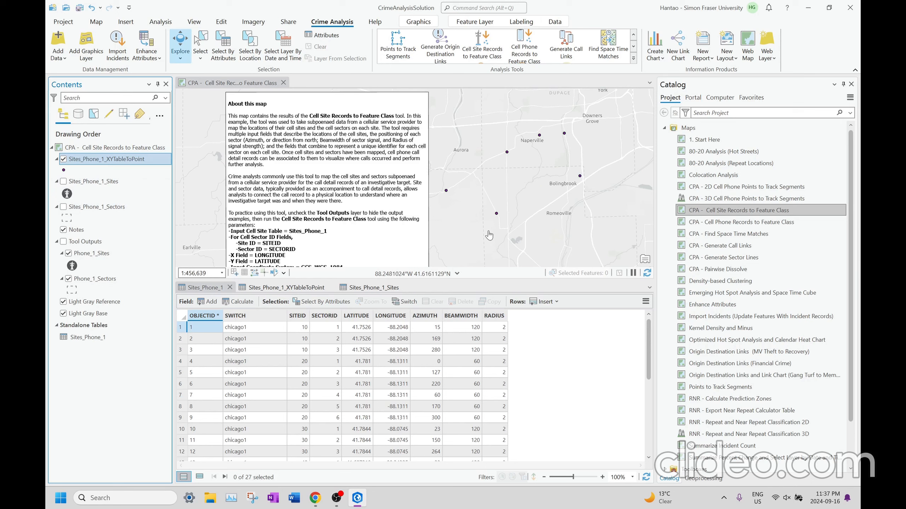
scroll(370, 406, down, 5)
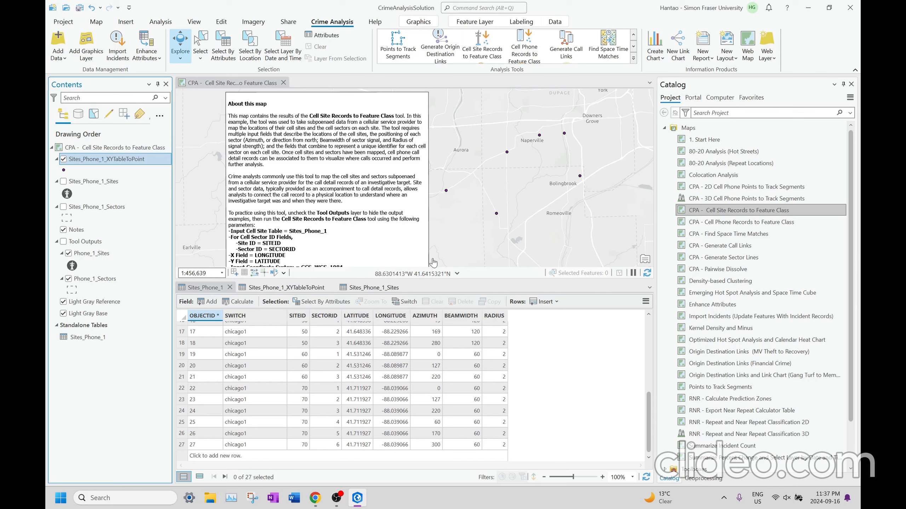
scroll(389, 368, up, 5)
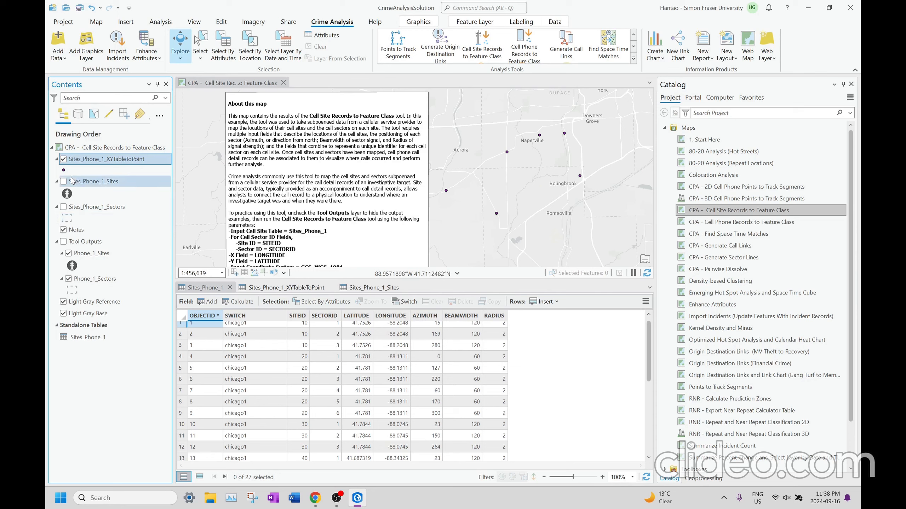
Show the Sites_Phone_1_Sectors layer again and examine the dashed sectors around the site points up close
click(63, 206)
drag(469, 193, 493, 197)
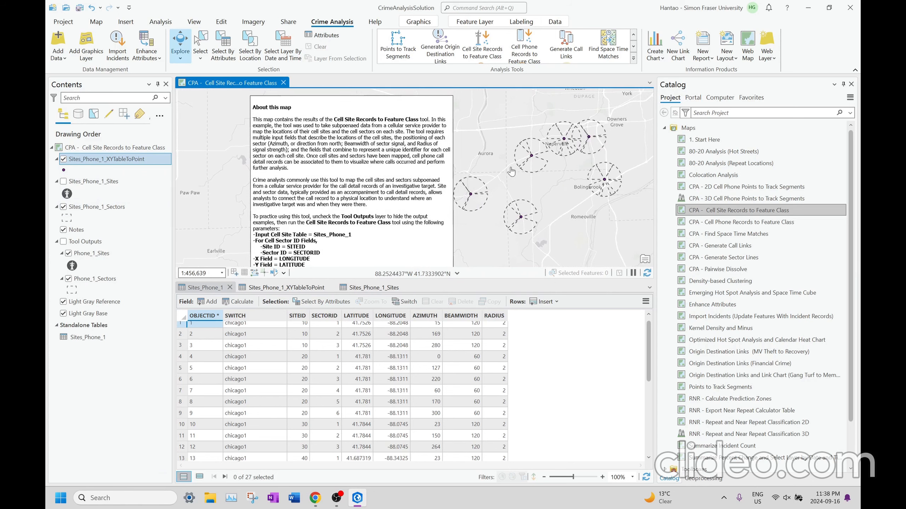
scroll(469, 197, up, 2)
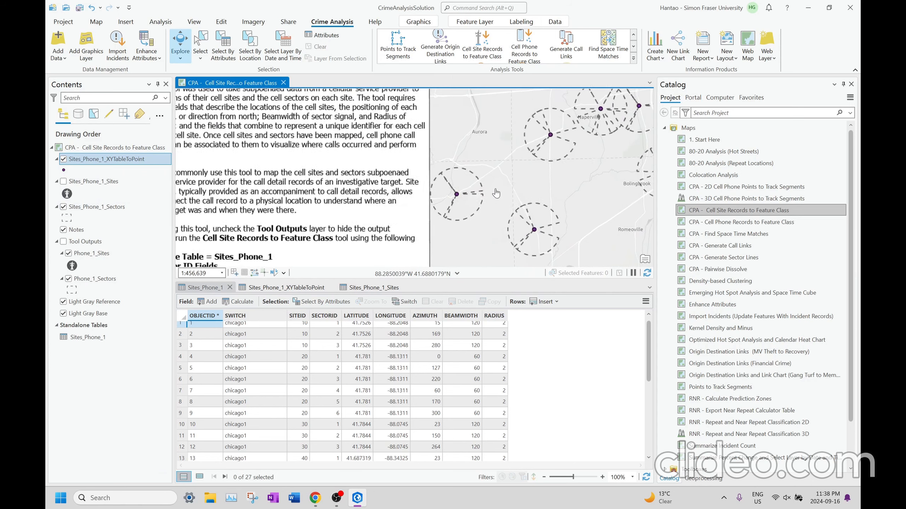
drag(571, 110, 536, 137)
drag(499, 225, 463, 190)
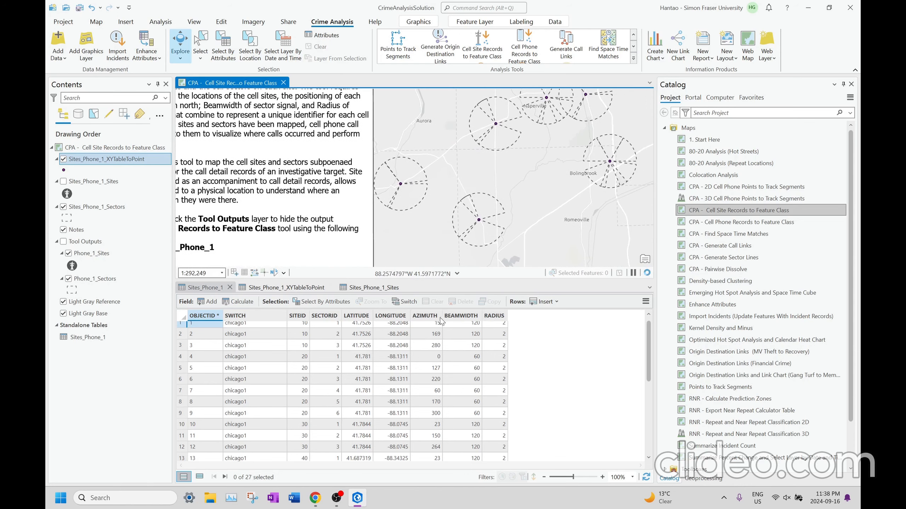
drag(289, 140, 401, 207)
Bring up the Cell Site Records To Feature Class parameters and hide the Sites_Phone_1_XYTableToPoint layer
click(699, 479)
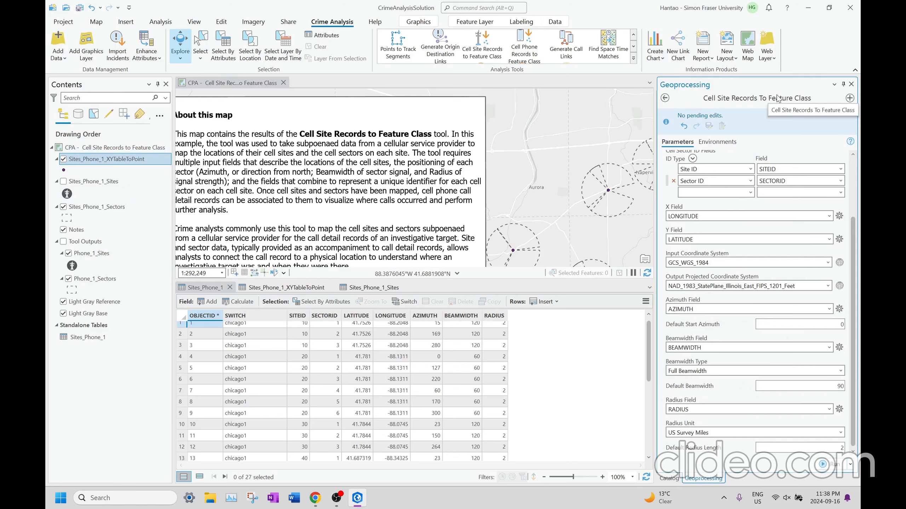
drag(626, 183, 471, 170)
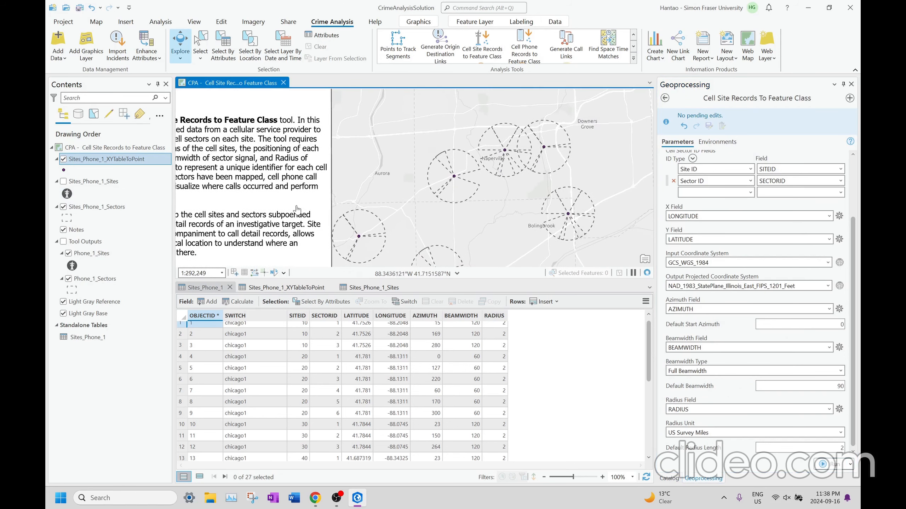
click(63, 160)
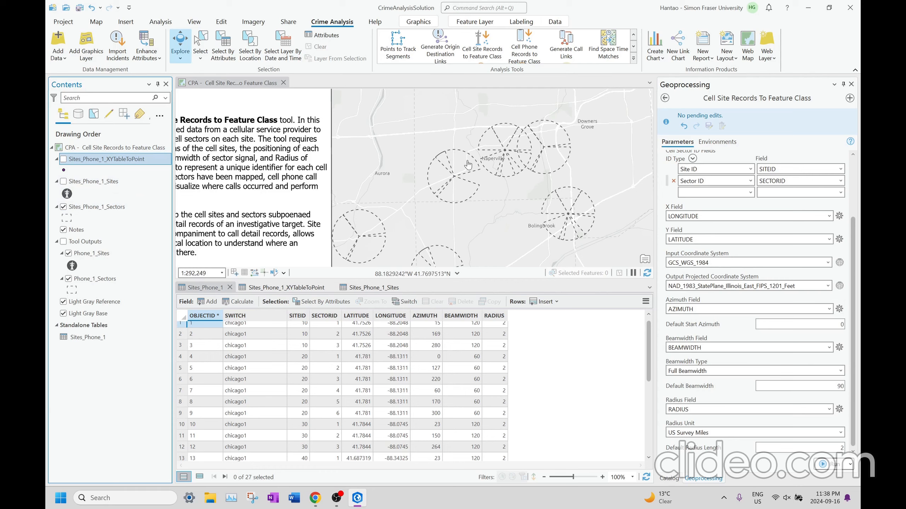
Examine the sector shapes around the cell sites against the azimuth, beamwidth and radius values in the Sites_Phone_1 table
scroll(451, 162, up, 3)
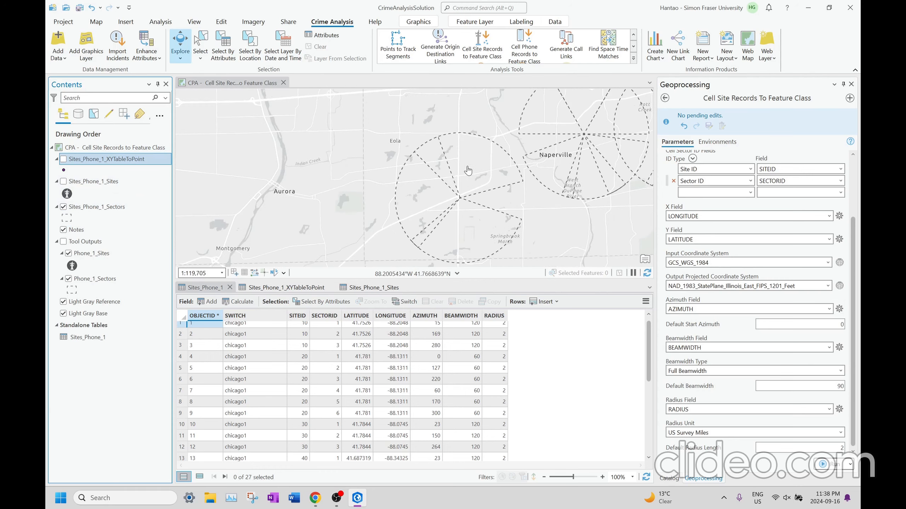
scroll(467, 167, down, 3)
scroll(467, 167, down, 2)
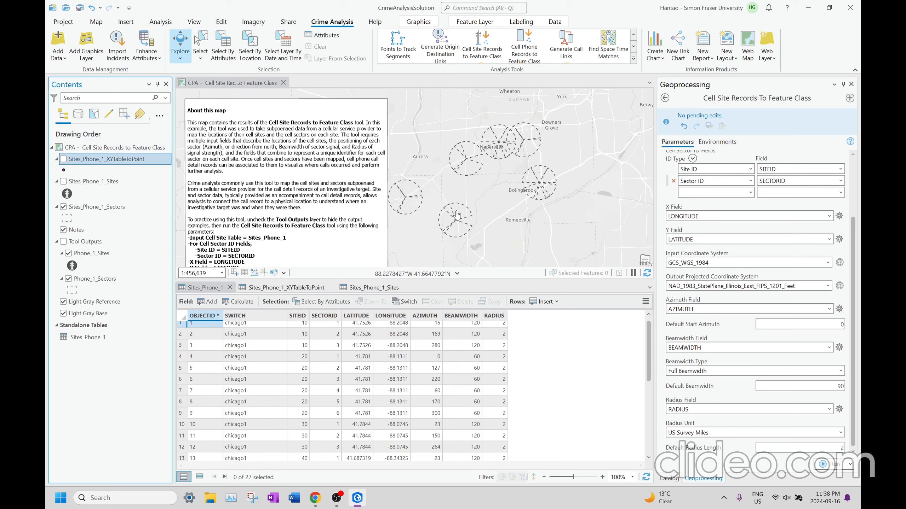
scroll(524, 364, up, 1)
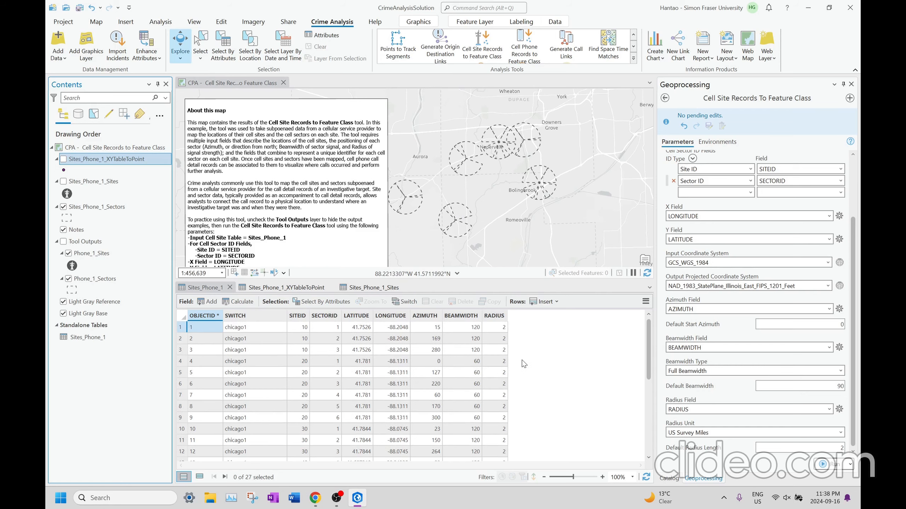
scroll(413, 196, up, 2)
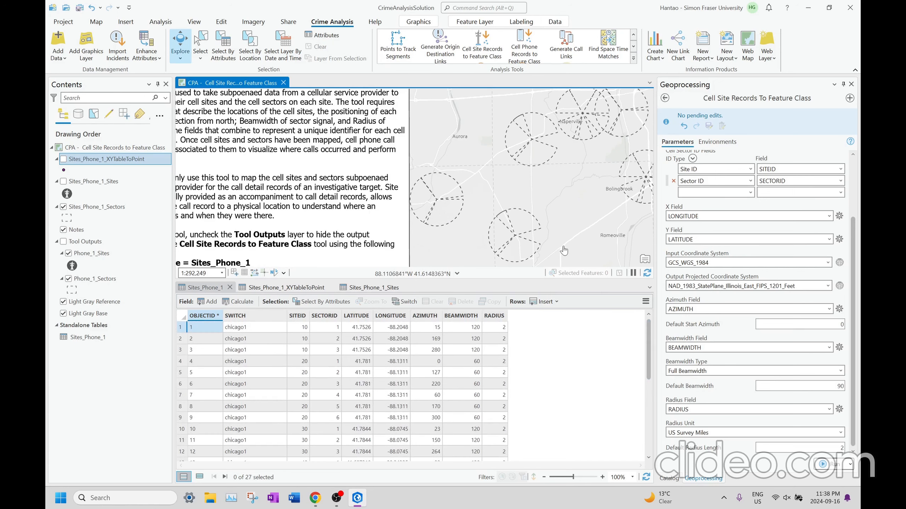
scroll(531, 151, down, 2)
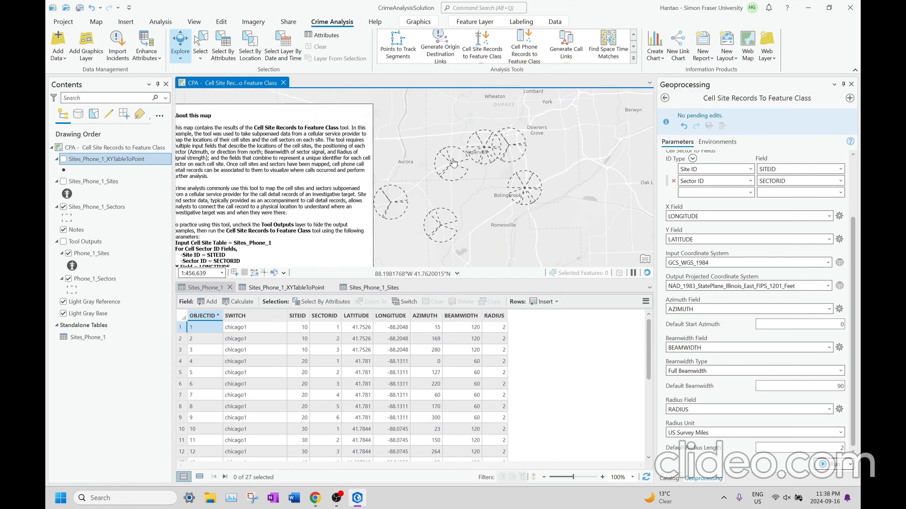
scroll(454, 163, up, 2)
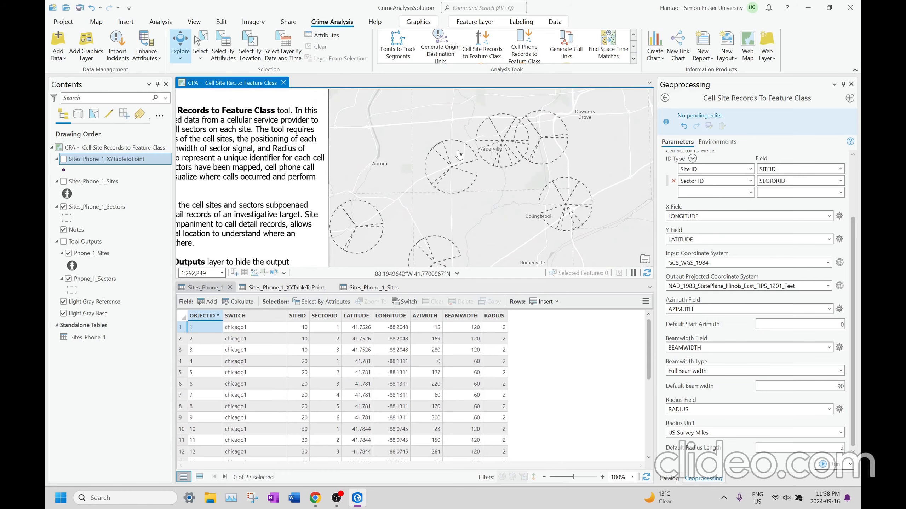
scroll(455, 153, up, 4)
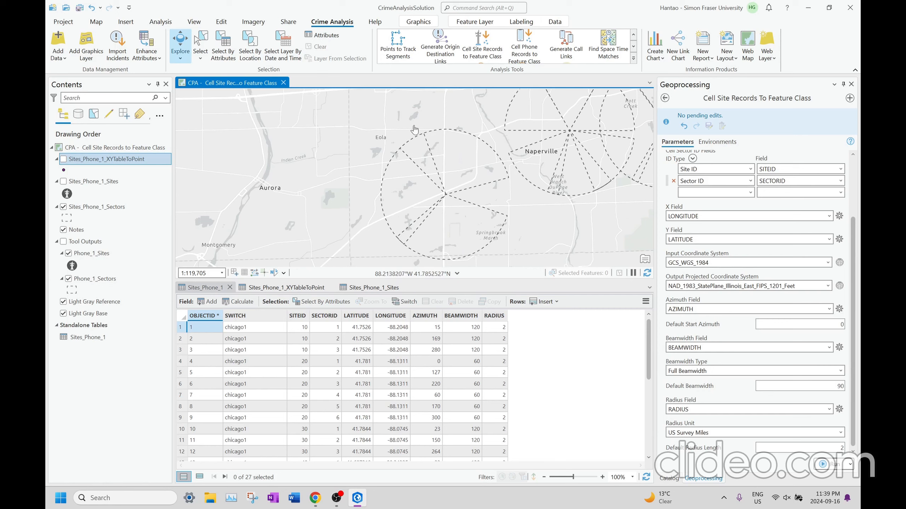
scroll(429, 145, down, 2)
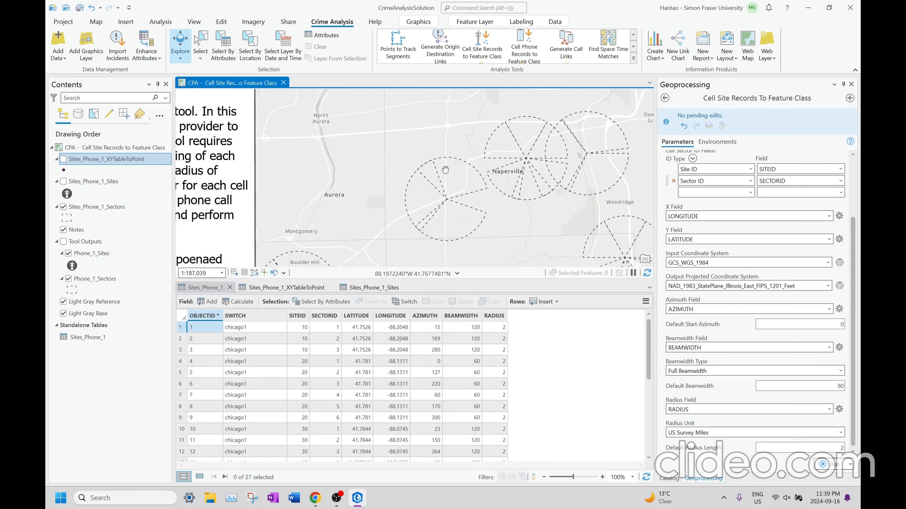
scroll(350, 234, down, 4)
scroll(358, 232, up, 2)
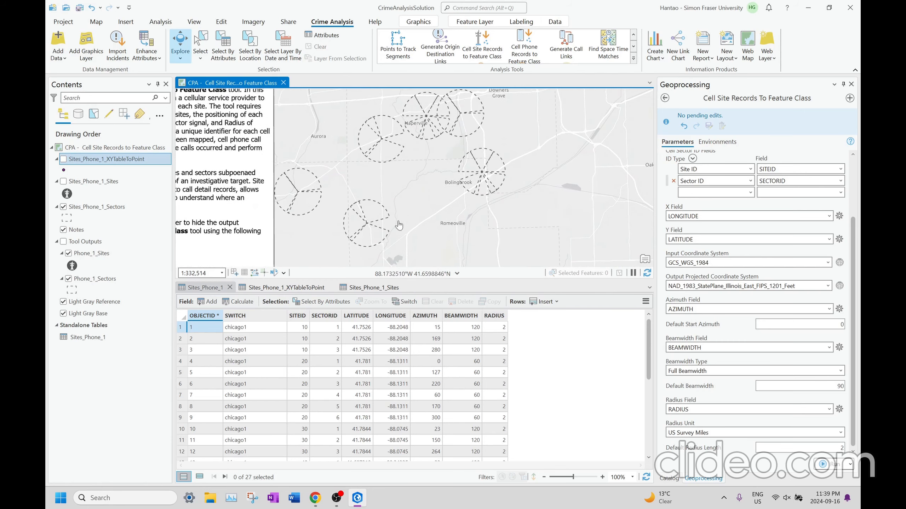
drag(563, 163, 571, 197)
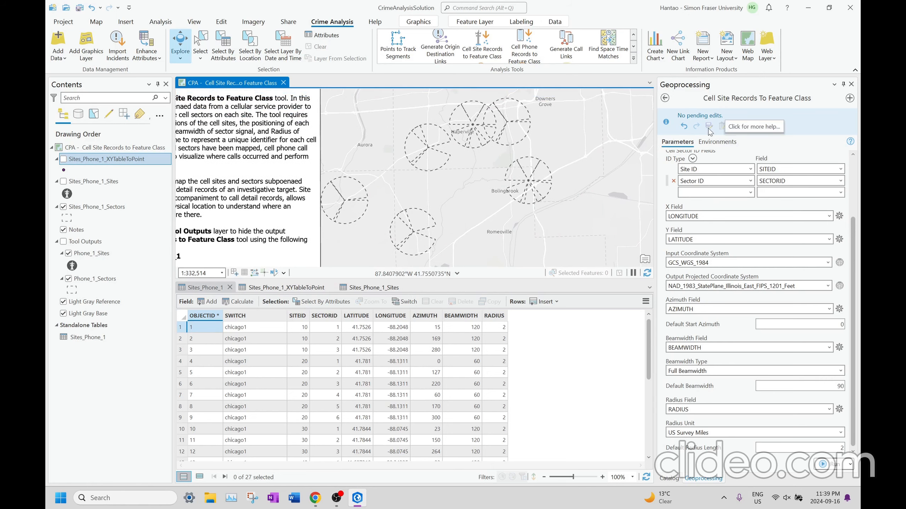
drag(414, 194, 554, 195)
Review the sites on the Cell Phone Records to Feature Class map and return to the Cell Site Records to Feature Class map
drag(384, 196, 425, 191)
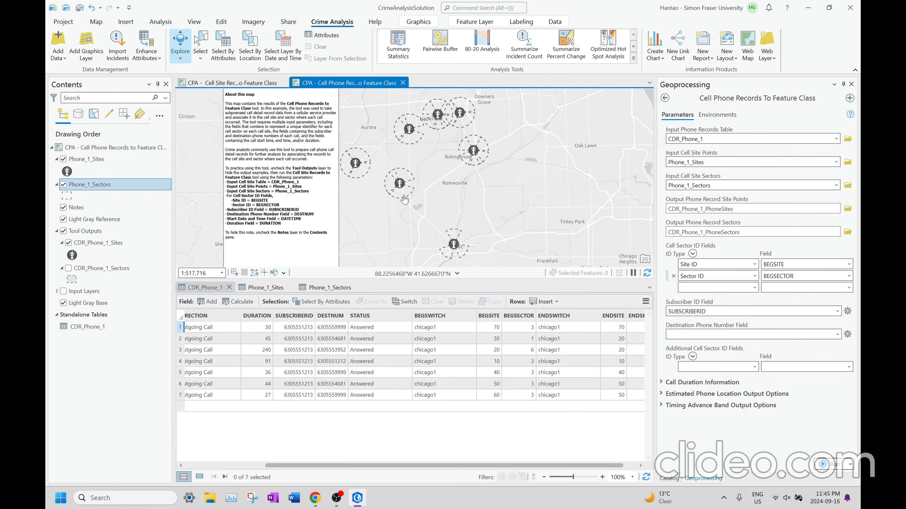
drag(412, 161, 467, 178)
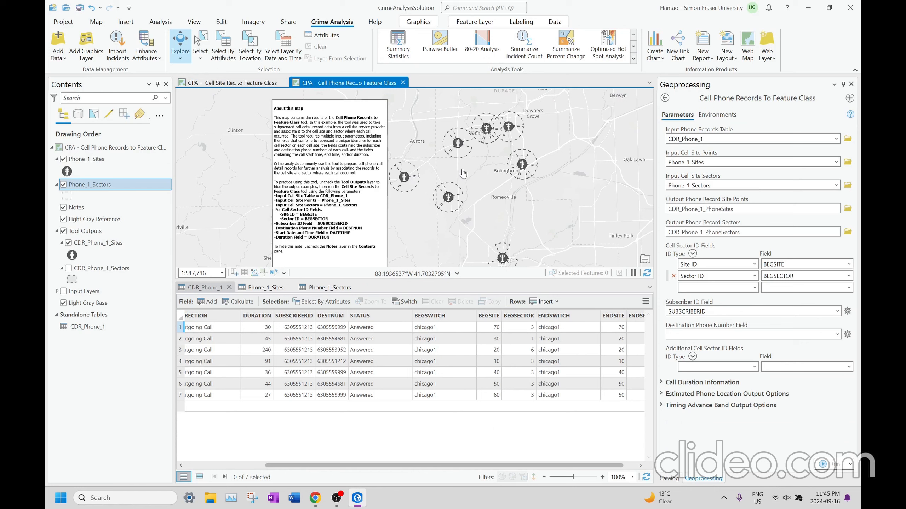
click(220, 83)
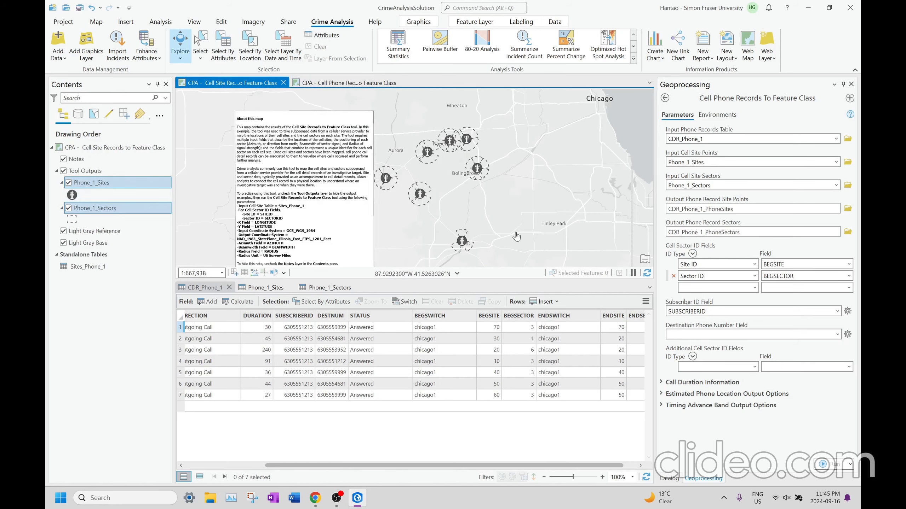
Bring up the Cell Phone Records to Feature Class map and review the BEGSWITCH, BEGSITE and BEGSECTOR columns of the CDR_Phone_1 table
scroll(472, 173, up, 3)
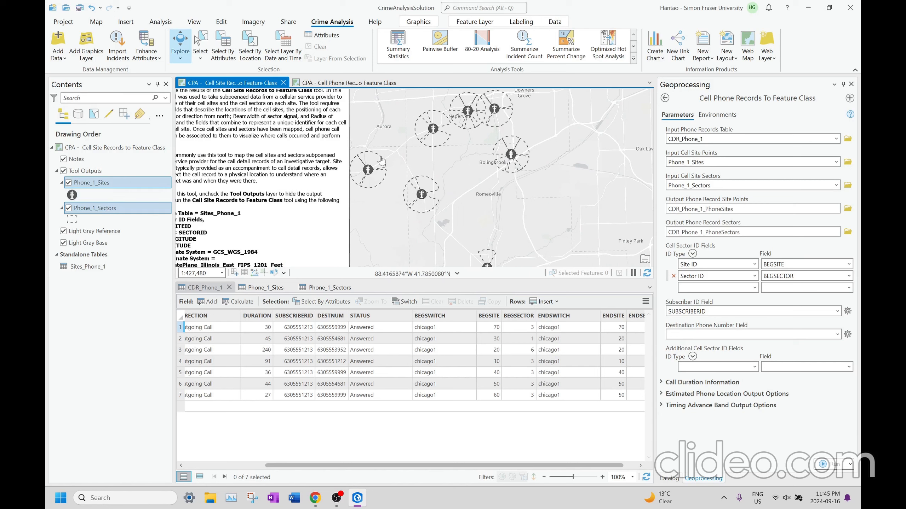
click(358, 86)
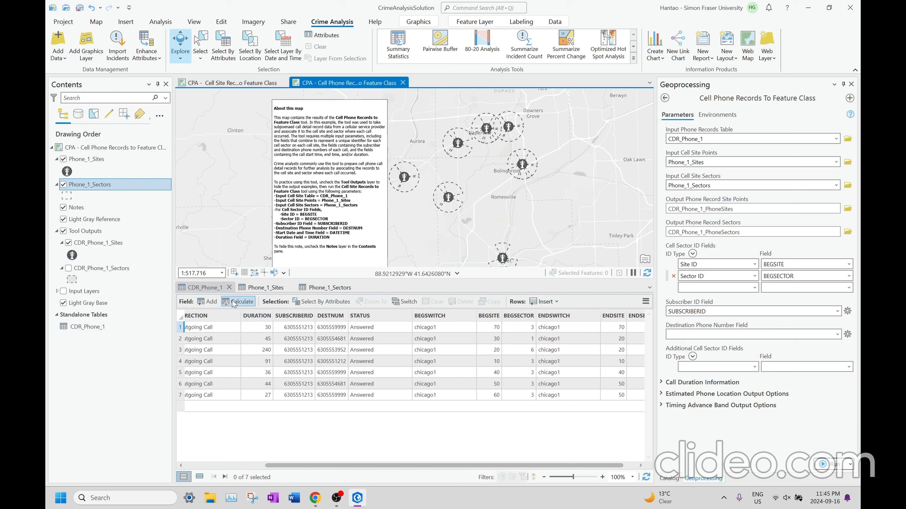
drag(462, 467, 425, 454)
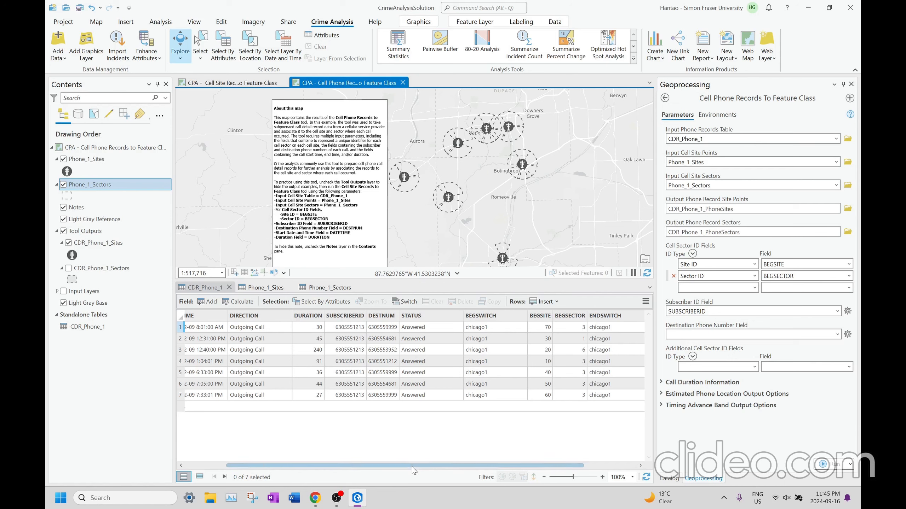
drag(414, 465, 551, 467)
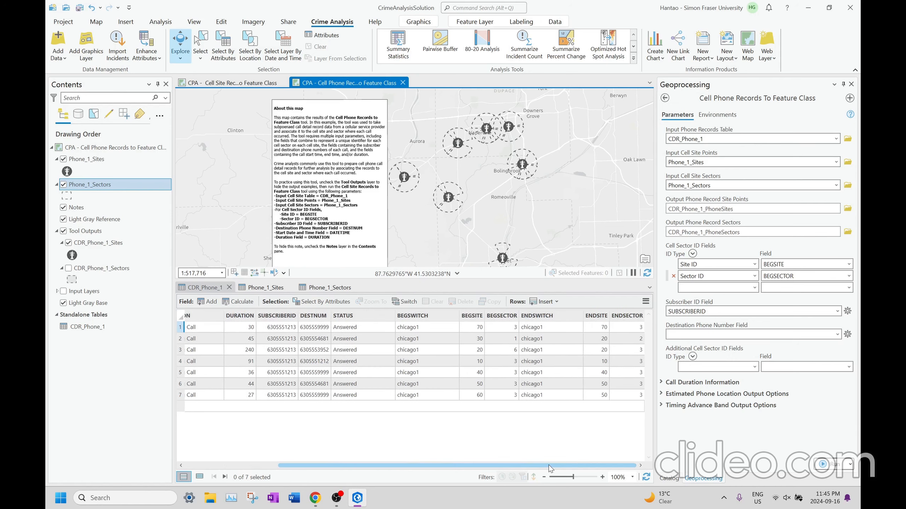
click(430, 316)
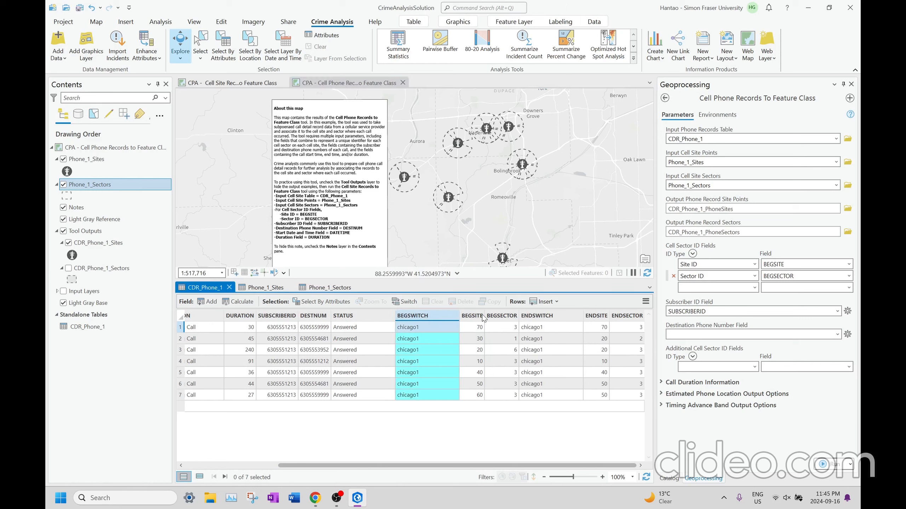
click(472, 316)
click(506, 316)
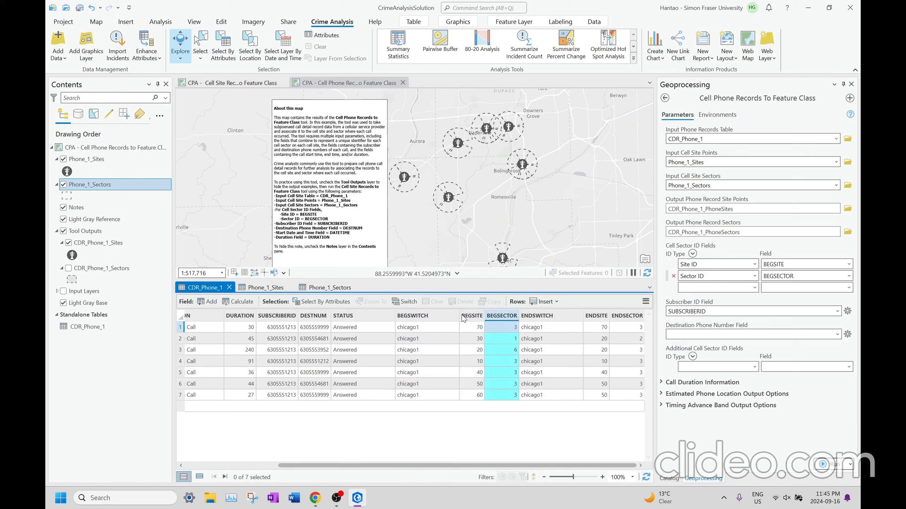
Select the CDR_Phone_1 record whose BEGSITE value is 40
click(472, 373)
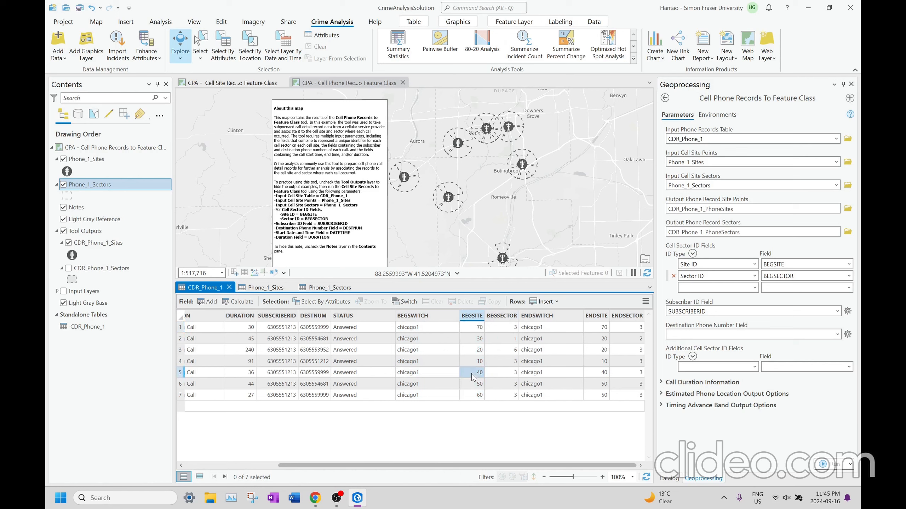
click(181, 373)
right_click(196, 351)
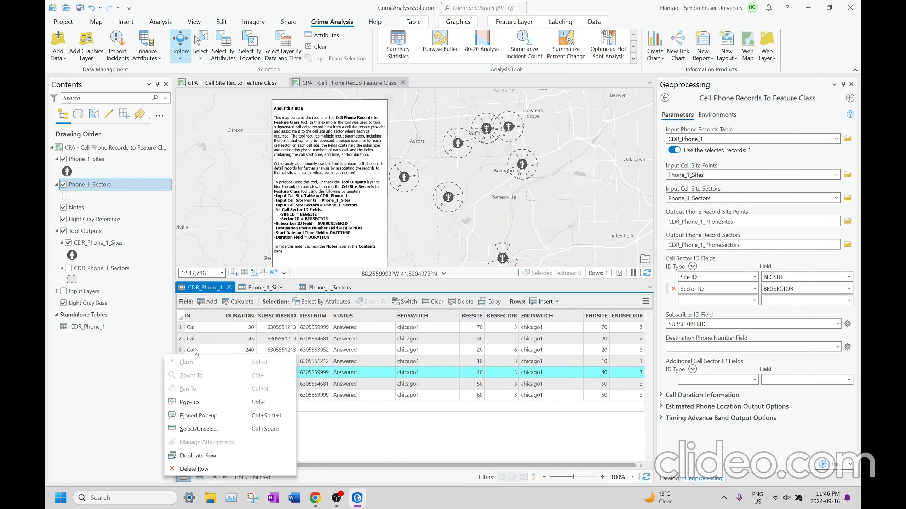
click(368, 441)
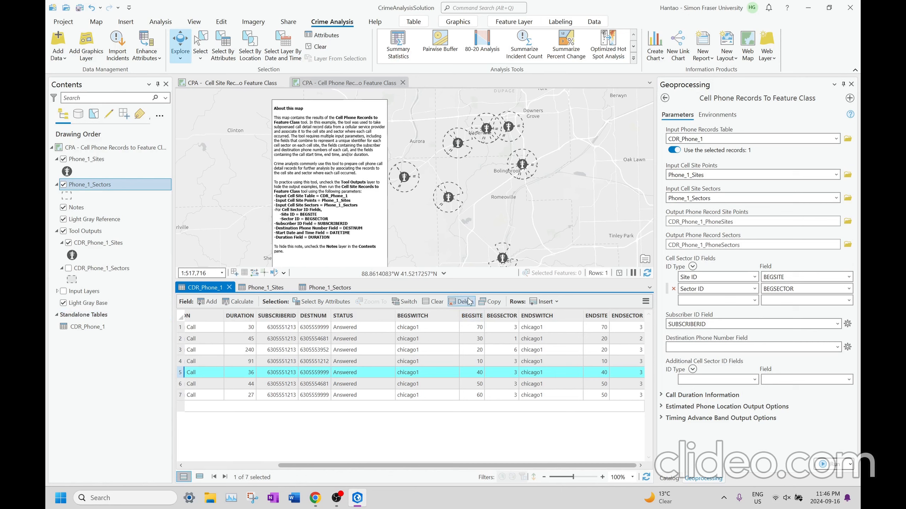
Inspect the attributes of the west-facing Phone_1_Sectors feature at the site near Oswego, and close its pop-up
drag(410, 187, 436, 193)
scroll(436, 193, up, 3)
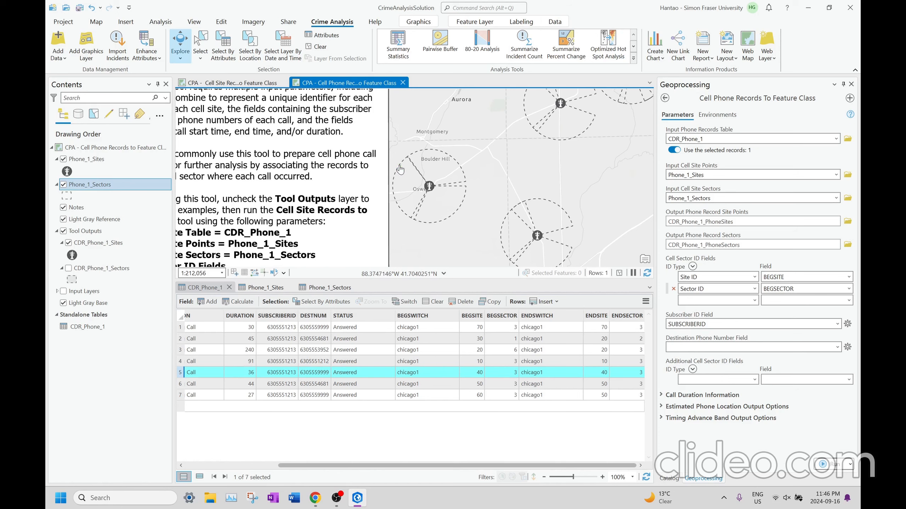
click(399, 166)
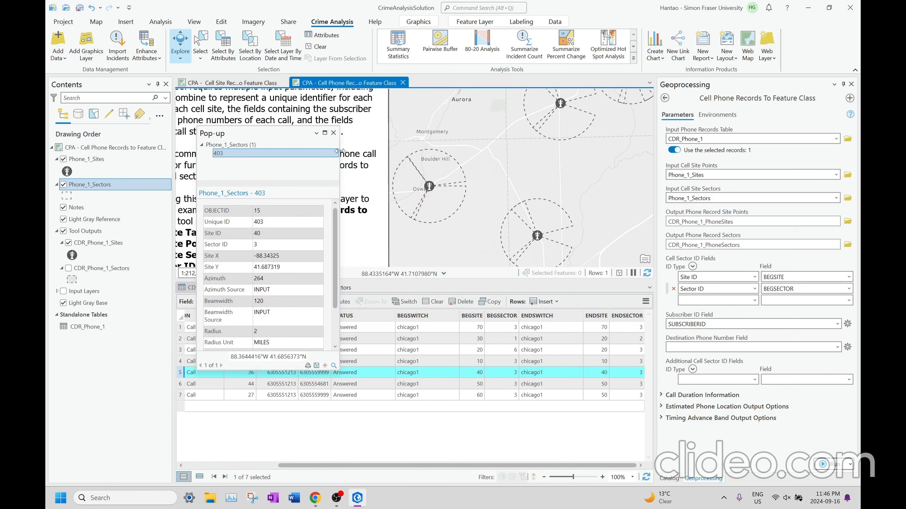
click(334, 132)
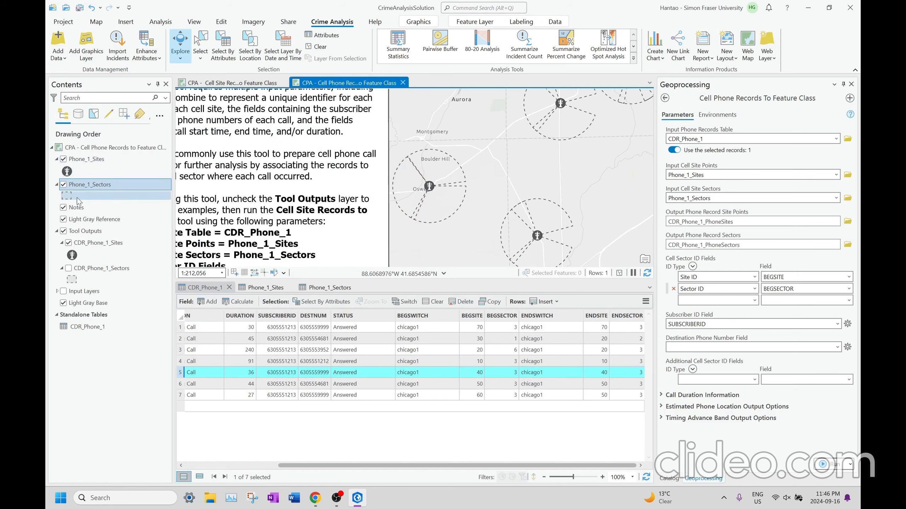
Show the CDR_Phone_1_Sectors layer and examine the shaded call sectors across the cell sites
click(69, 268)
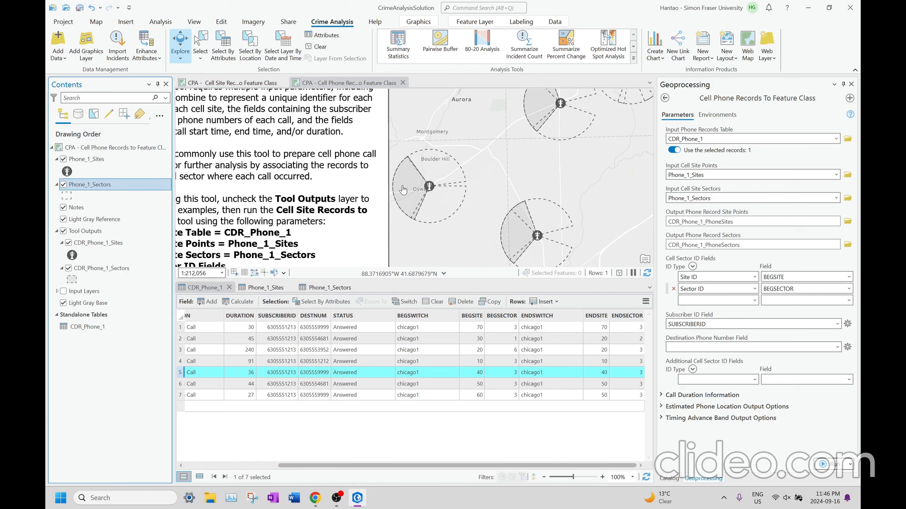
scroll(409, 188, down, 3)
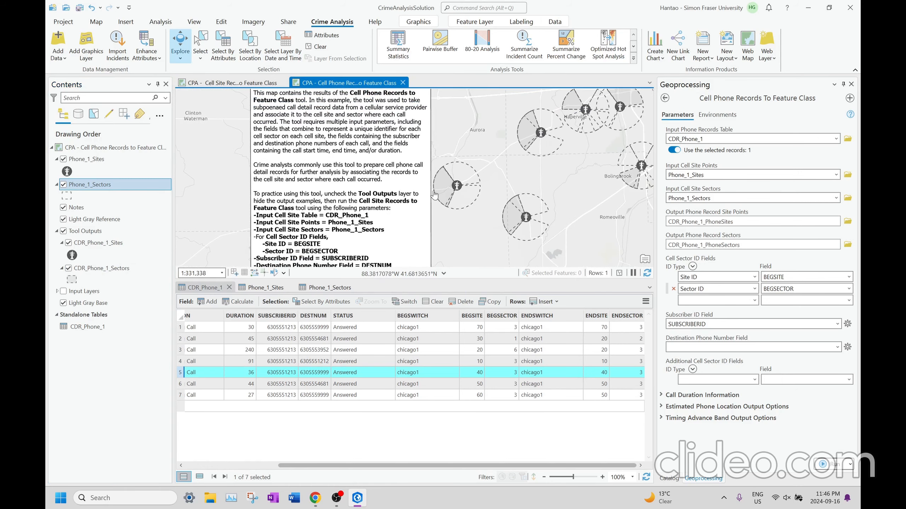
drag(545, 146, 468, 166)
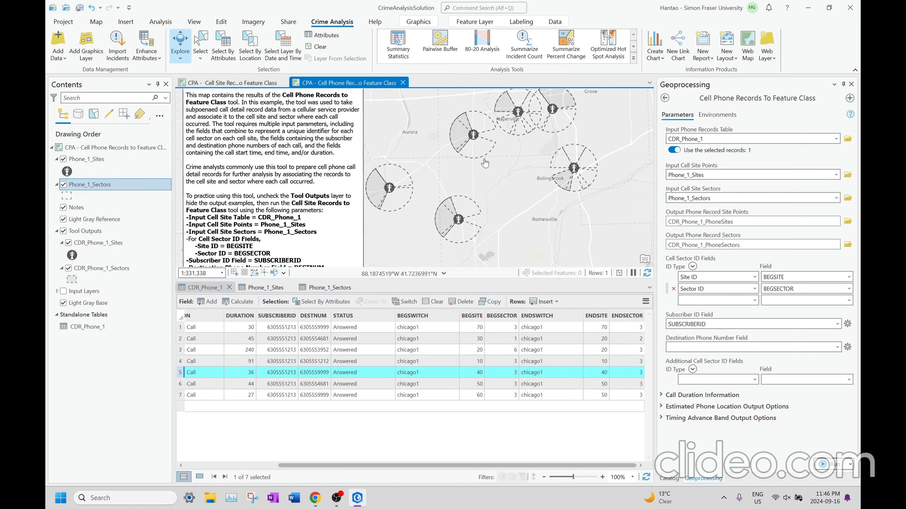
scroll(486, 163, down, 2)
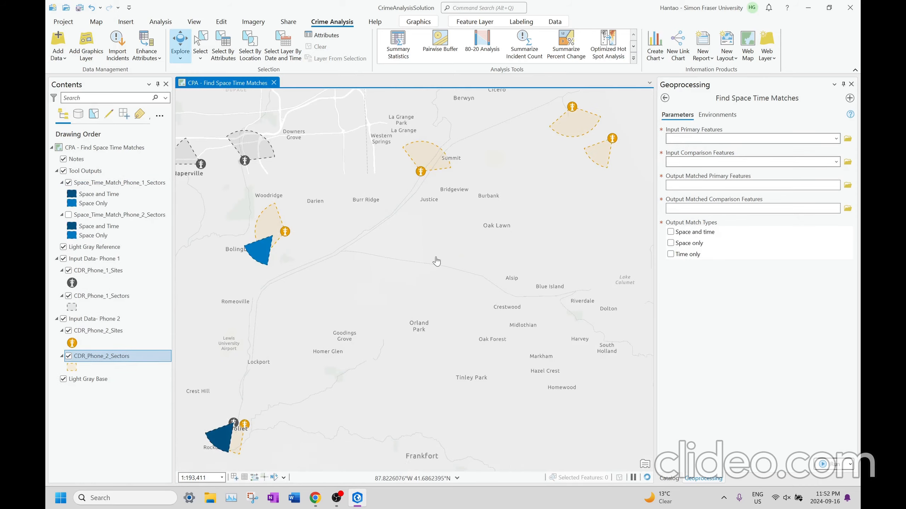
Read the About this map note on the Find Space Time Matches map and look over the matched sectors beside it
scroll(478, 268, down, 2)
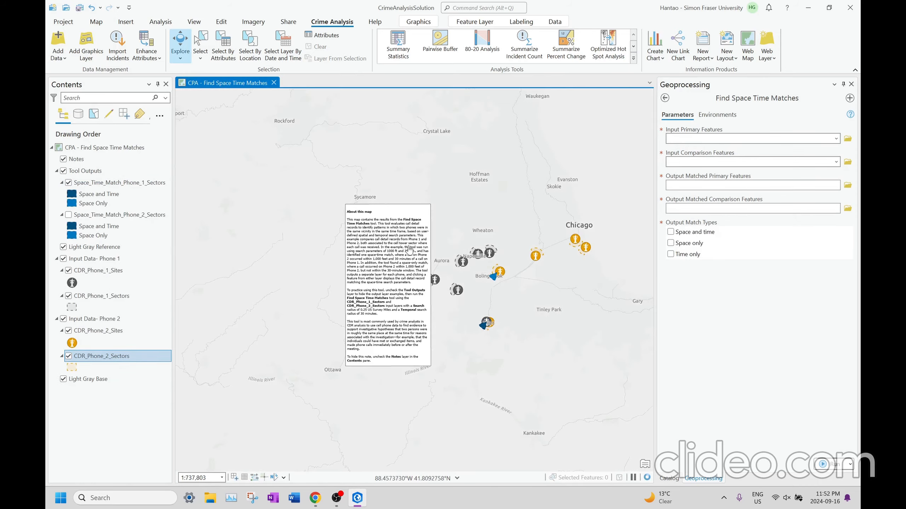
scroll(477, 268, up, 3)
drag(608, 214, 512, 167)
drag(463, 205, 504, 204)
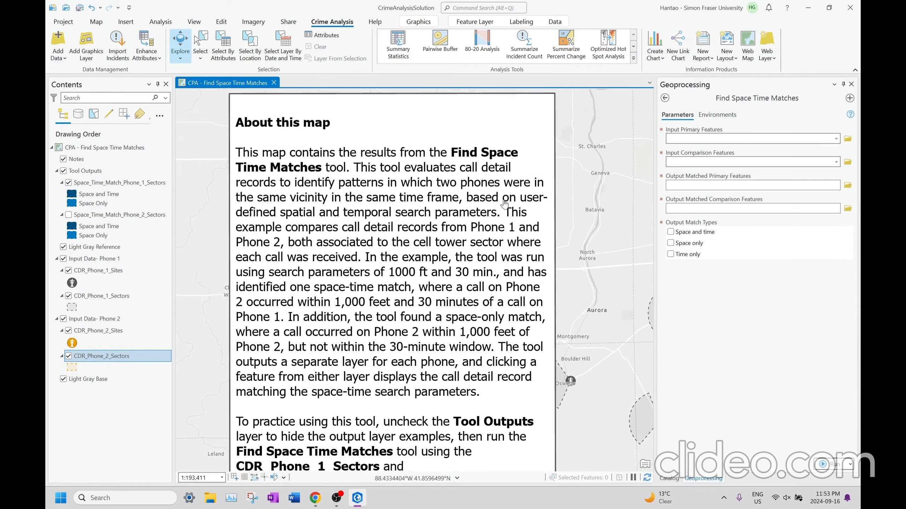
drag(584, 325, 407, 206)
scroll(431, 226, down, 1)
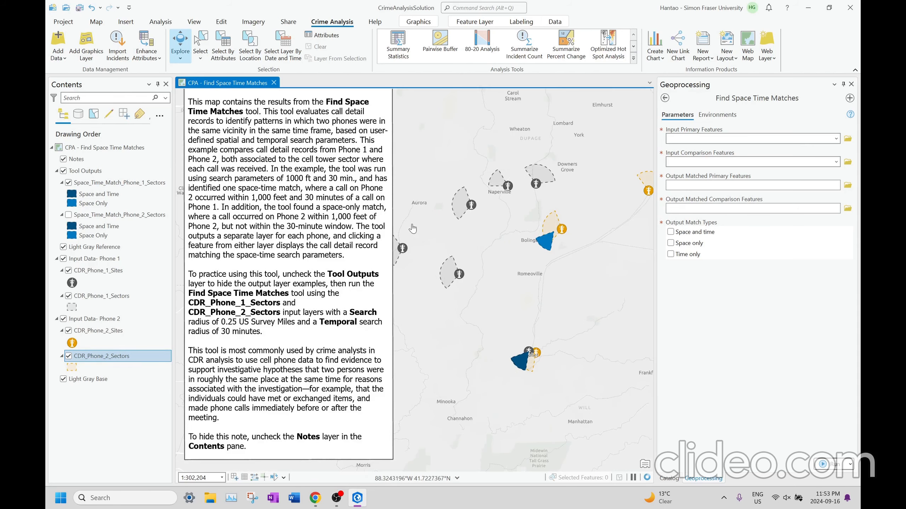
Hide the Notes layer, the Input Data- Phone 2 group, the Space_Time_Match_Phone_1_Sectors layer and the Tool Outputs group
click(63, 159)
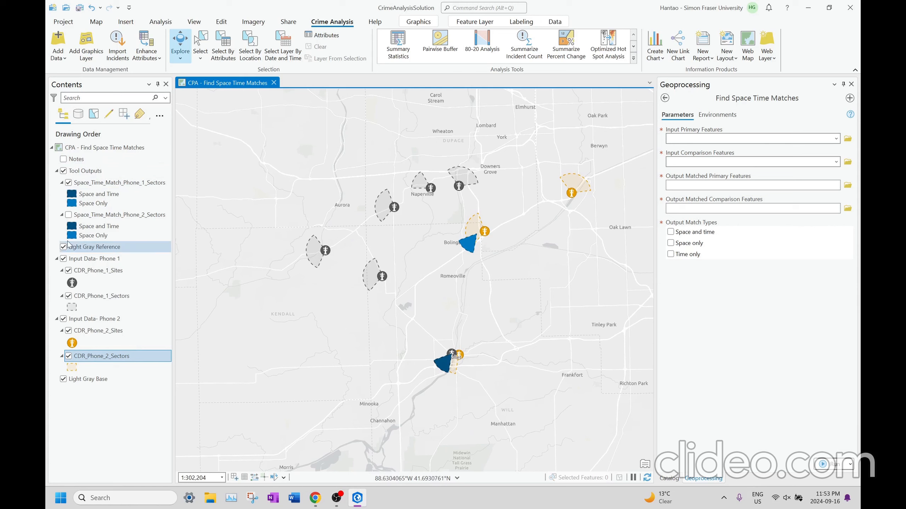
click(63, 319)
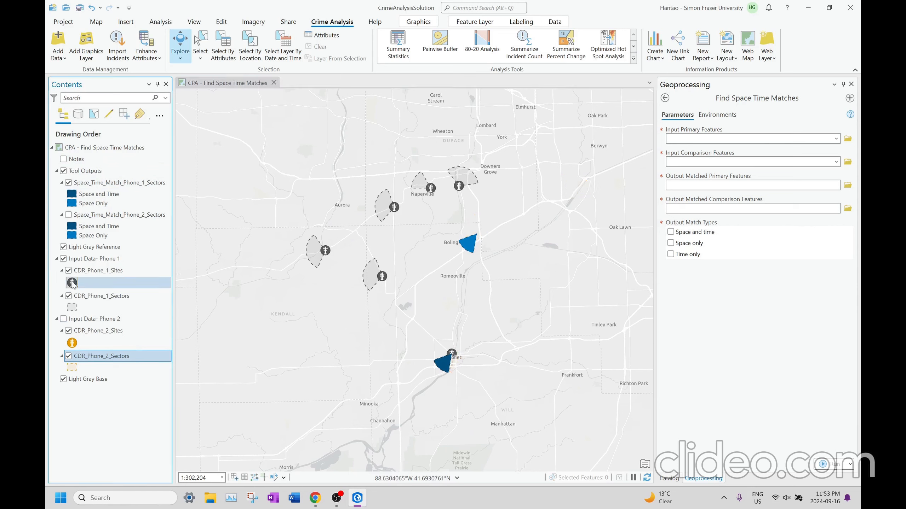
click(69, 183)
click(63, 171)
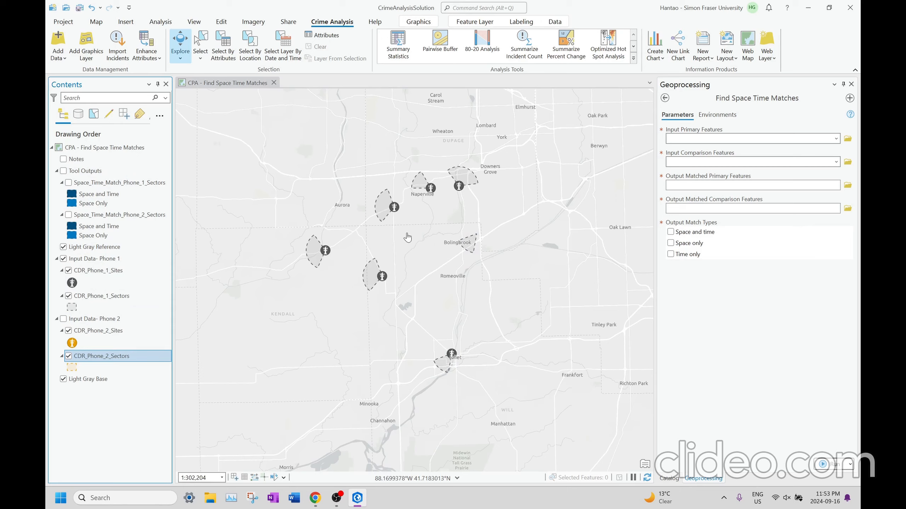
Look over the Phone 1 sites and sectors, and show the Input Data- Phone 2 group again
drag(401, 237, 441, 252)
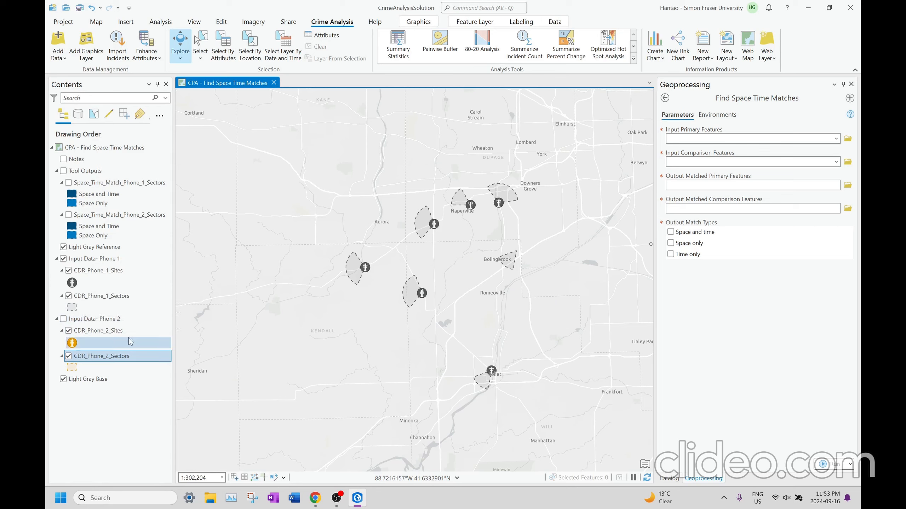
click(62, 319)
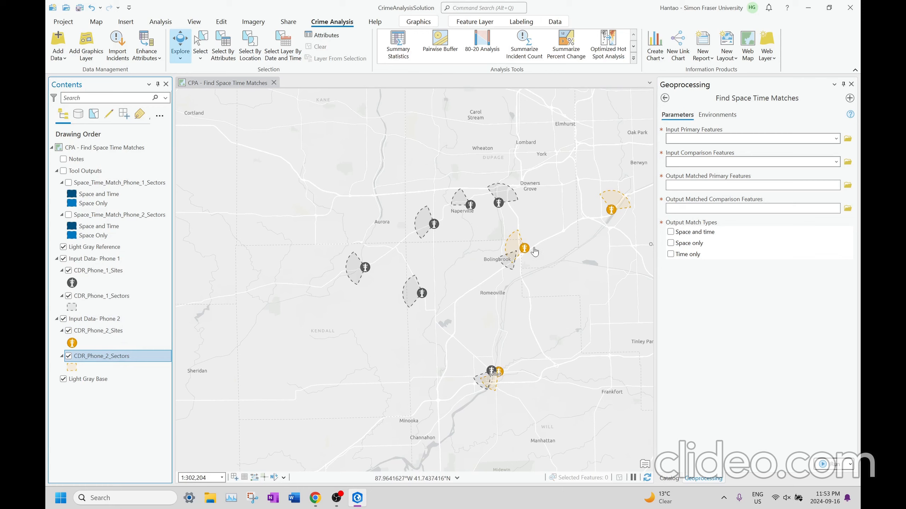
Switch to ChatGPT in Chrome and read the Find Space Time Matches explanation, translating the passage about two phones in the same vicinity
click(316, 498)
scroll(461, 246, up, 15)
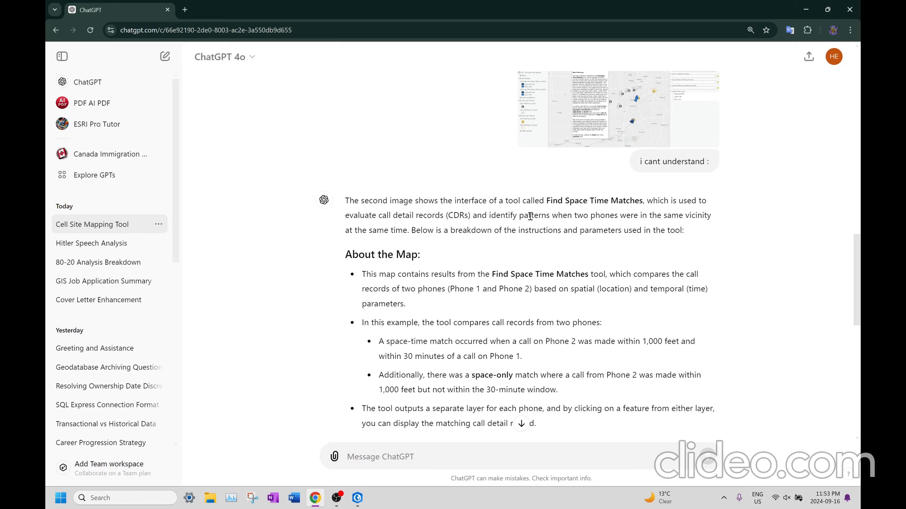
drag(578, 216, 410, 229)
click(471, 255)
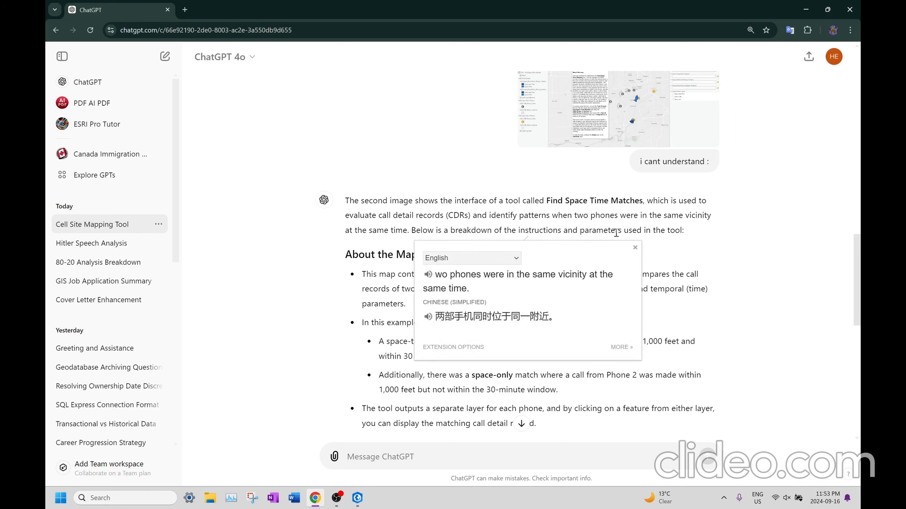
click(635, 247)
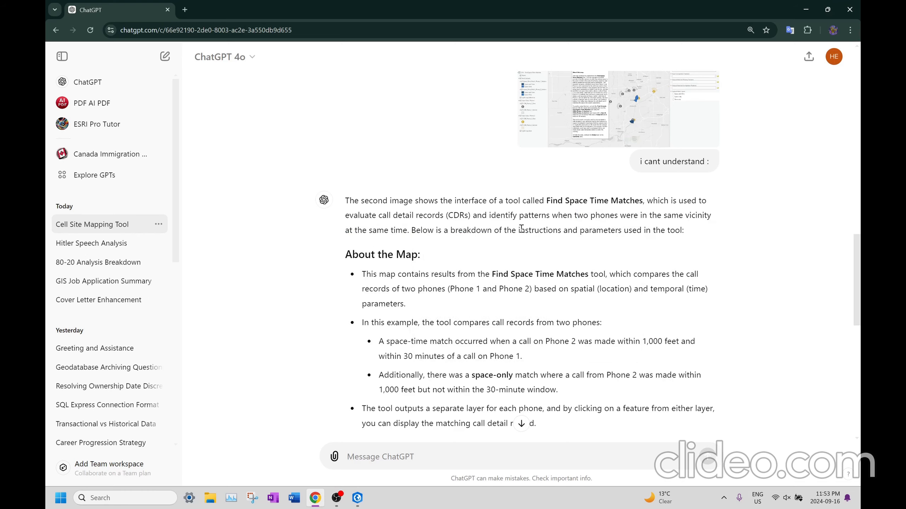
Return to ArcGIS Pro and show the Tool Outputs group with its Space_Time_Match_Phone_1_Sectors layer
key(alt+Tab)
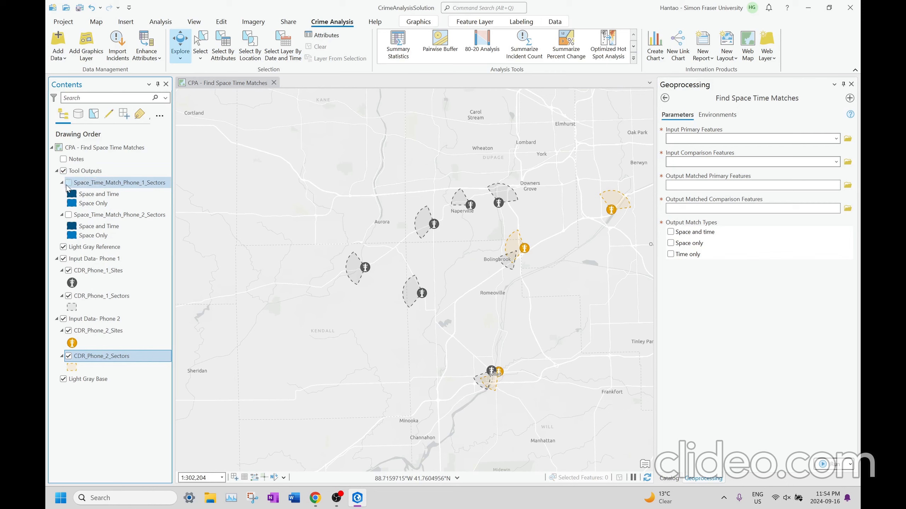
click(69, 183)
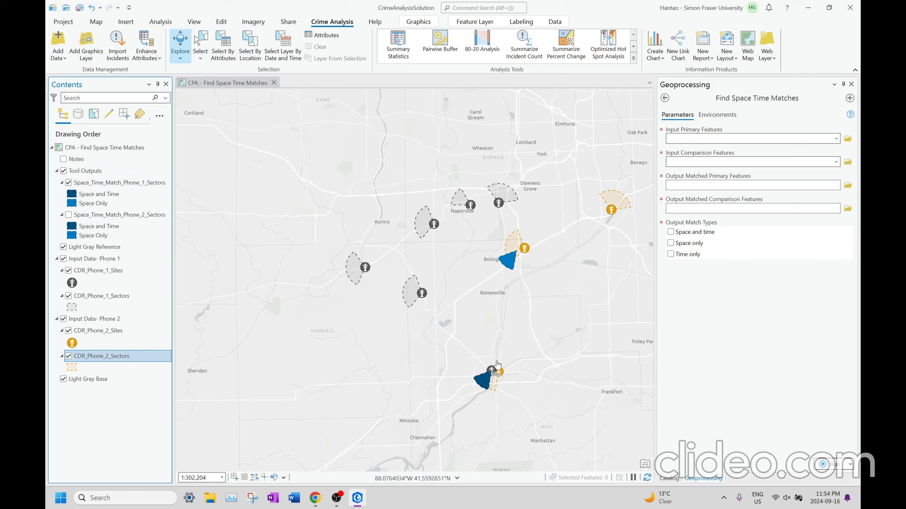
scroll(538, 368, up, 3)
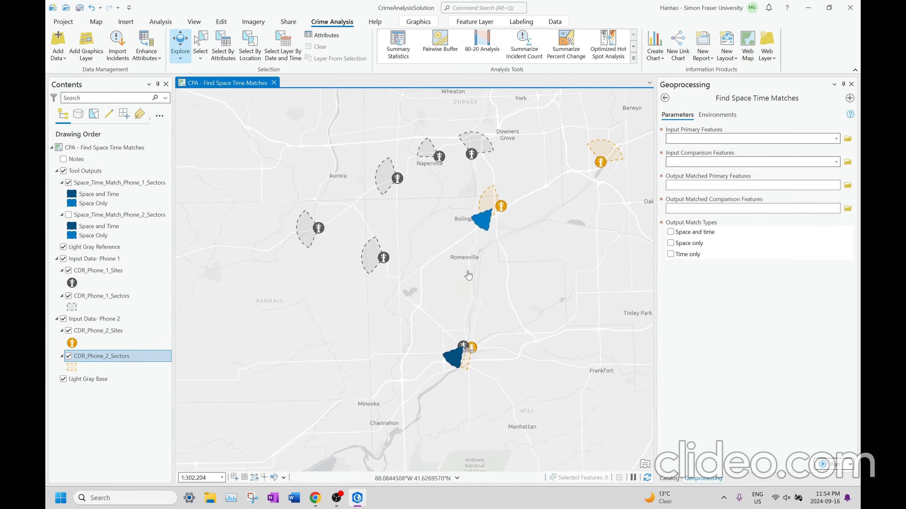
Switch back to ChatGPT and read the space-time and space-only match criteria, the parameter descriptions and the output match types
key(alt+Tab)
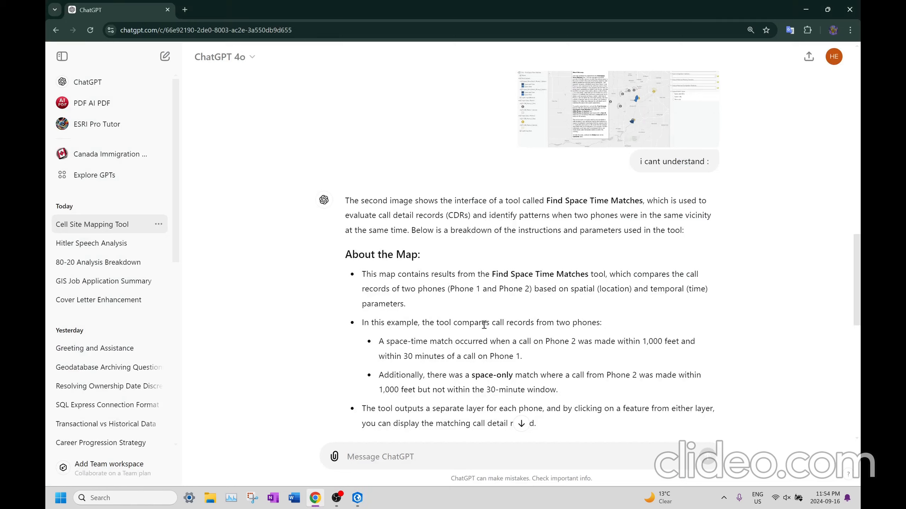
scroll(483, 297, down, 2)
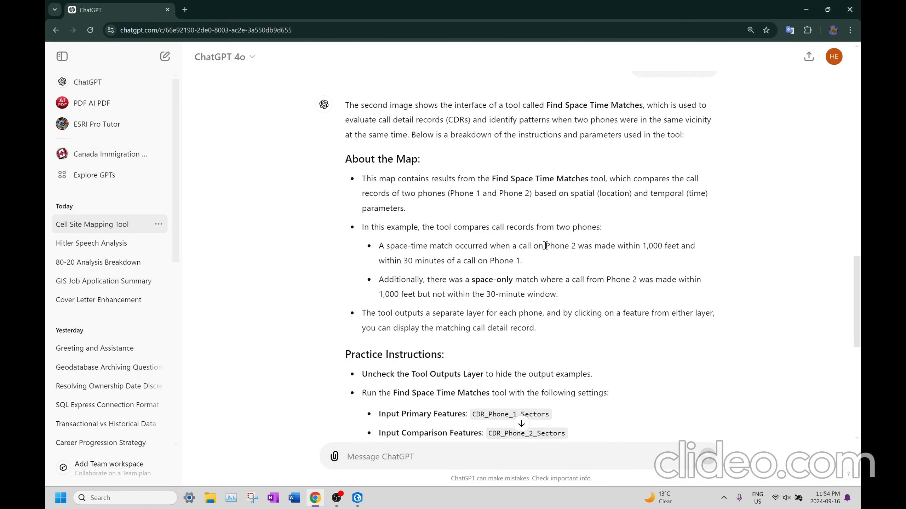
scroll(545, 246, down, 8)
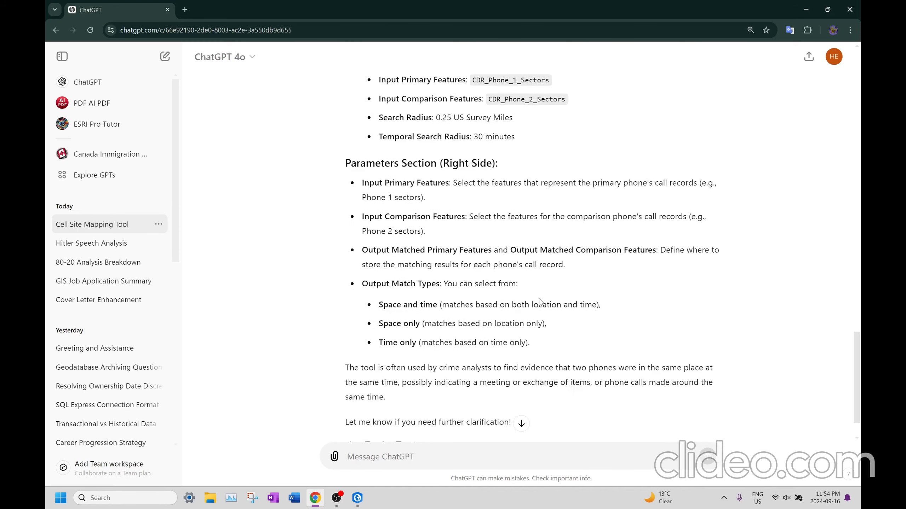
scroll(539, 301, up, 7)
drag(599, 200, 678, 200)
double_click(391, 213)
drag(412, 208, 522, 213)
Return to ArcGIS Pro and examine the Space Only and Space and Time match sectors near Bolingbrook and Joliet
key(alt+Tab)
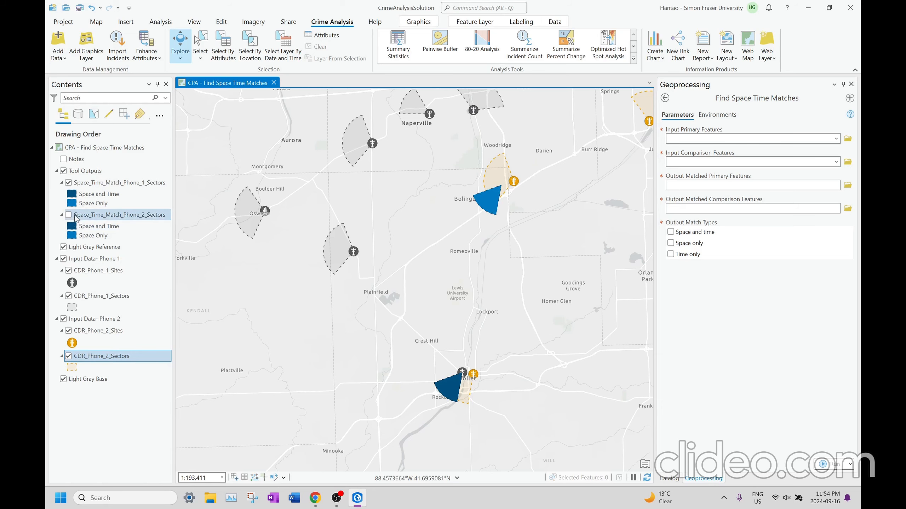
drag(448, 211, 447, 248)
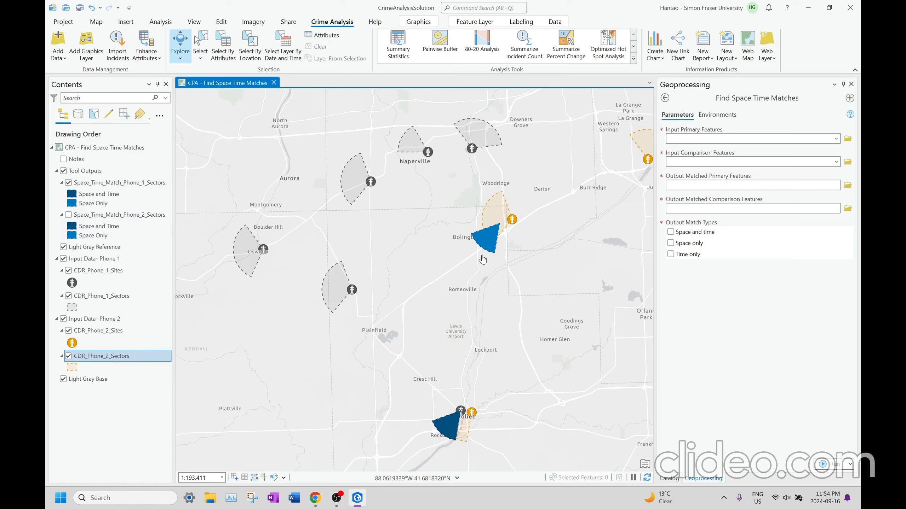
Toggle the visibility of the Space_Time_Match_Phone_2_Sectors layer to compare its matches with those of Phone 1
click(69, 215)
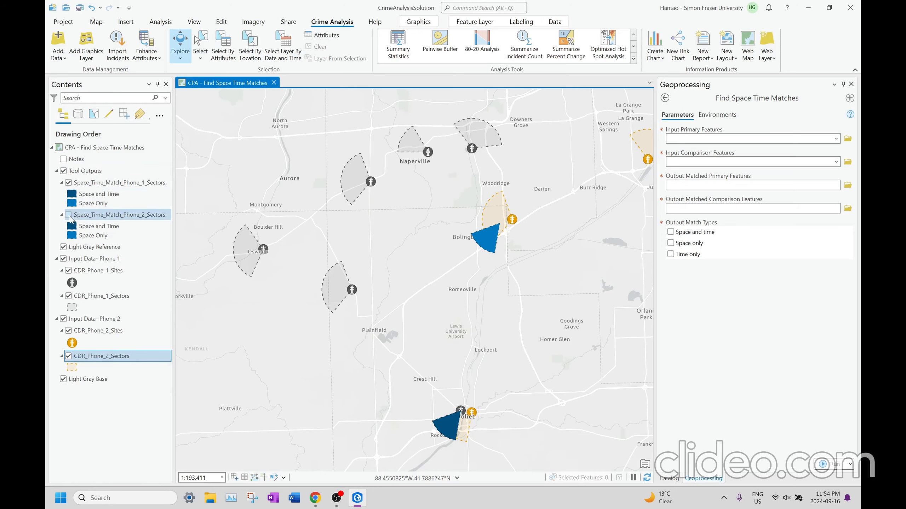
click(70, 219)
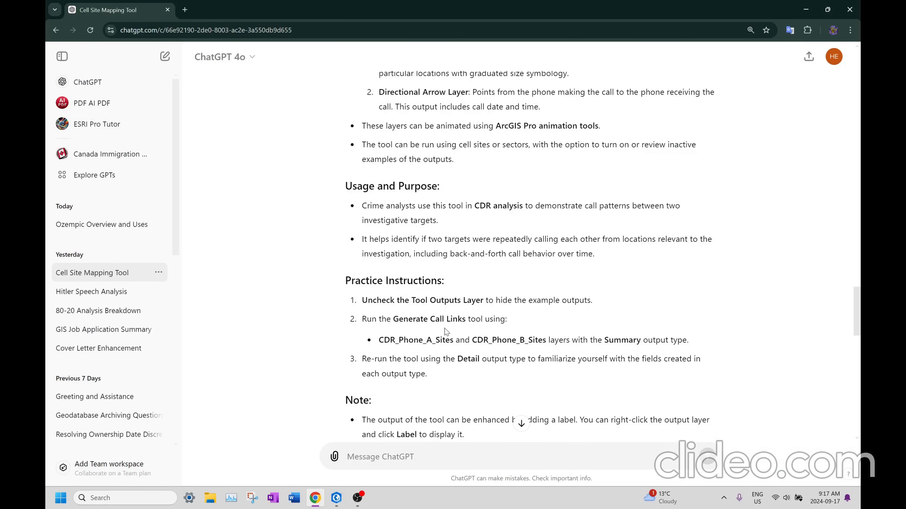
Switch to ChatGPT and read the Generate Call Links explanation, translating the tool name and viewing the enlarged map screenshot
scroll(446, 332, up, 10)
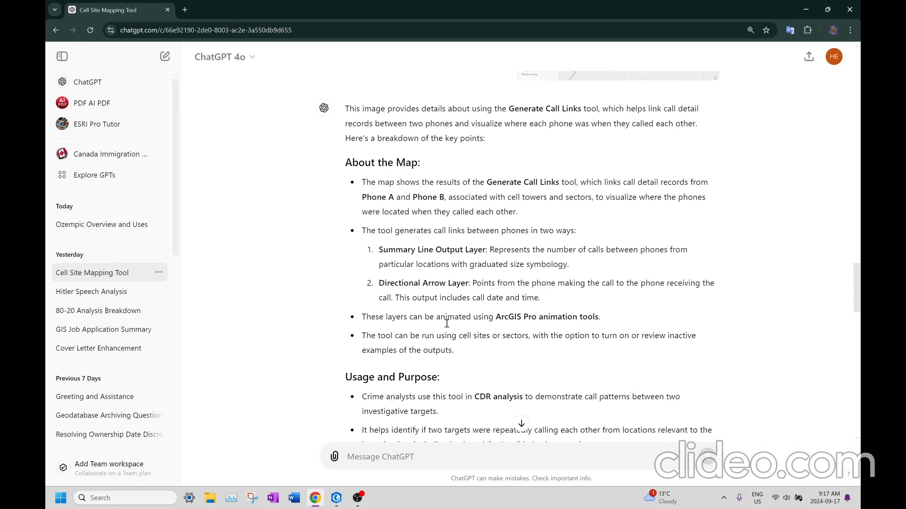
scroll(551, 256, down, 1)
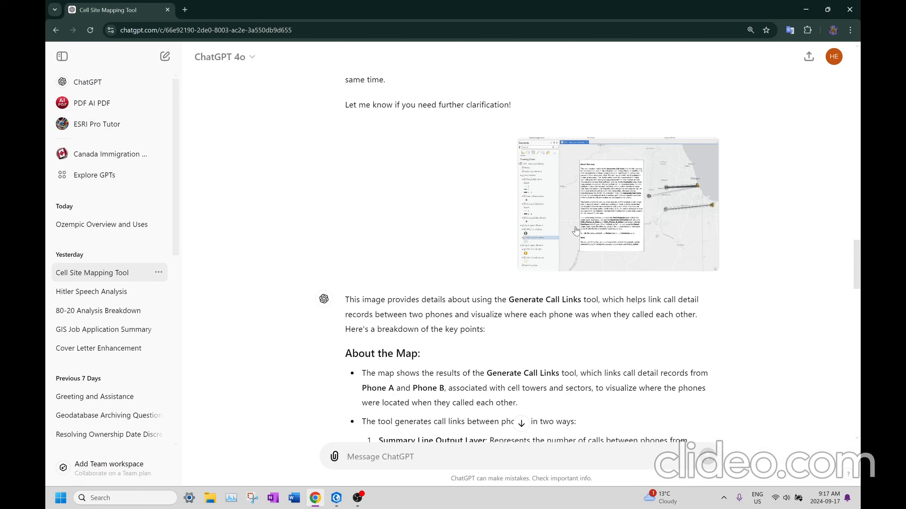
drag(509, 303, 588, 303)
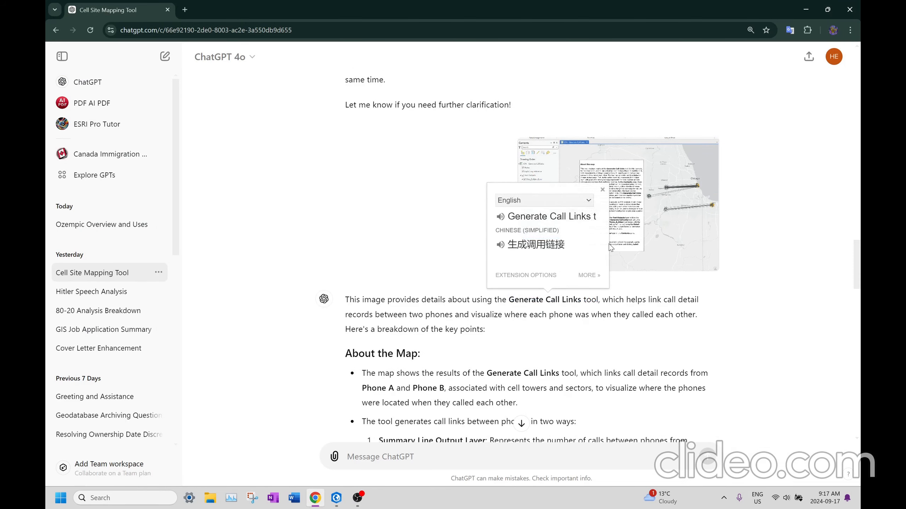
click(630, 208)
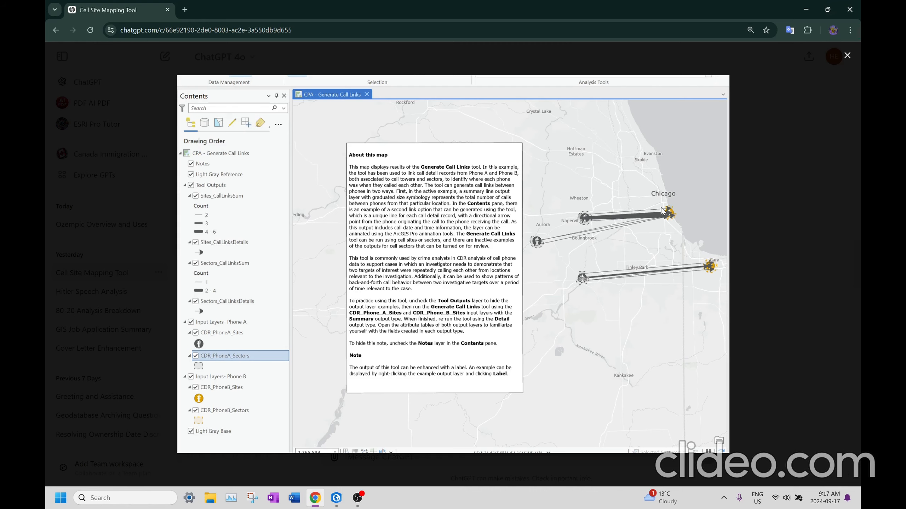
click(735, 214)
Return to ArcGIS Pro and read the About this map note in the Generate Call Links map
key(alt+Tab)
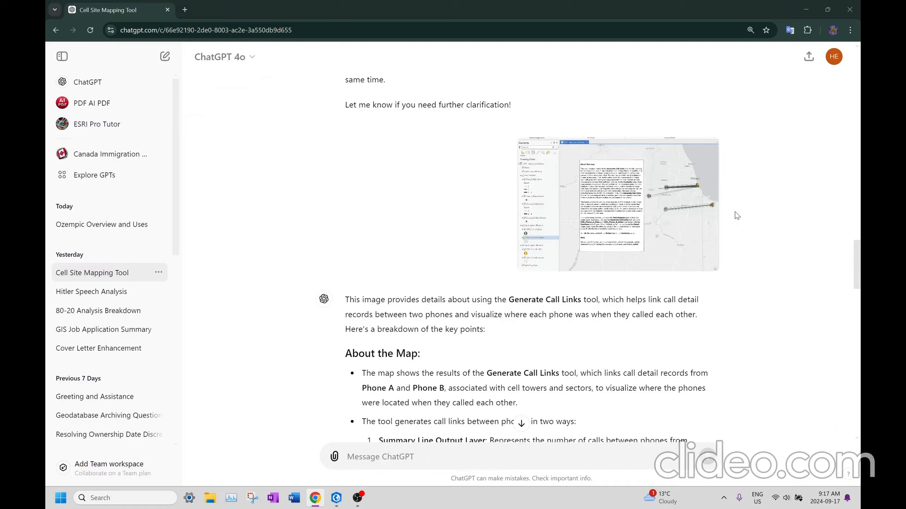
scroll(235, 148, up, 4)
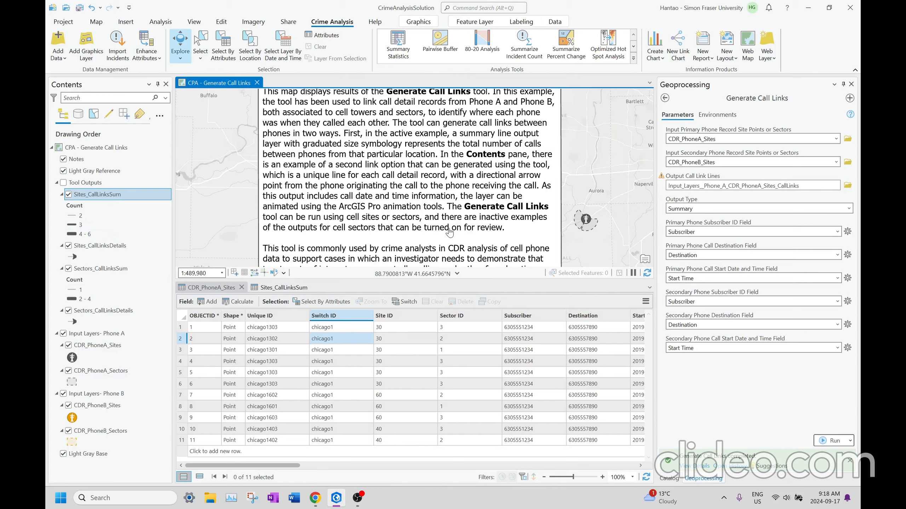
drag(458, 231, 436, 139)
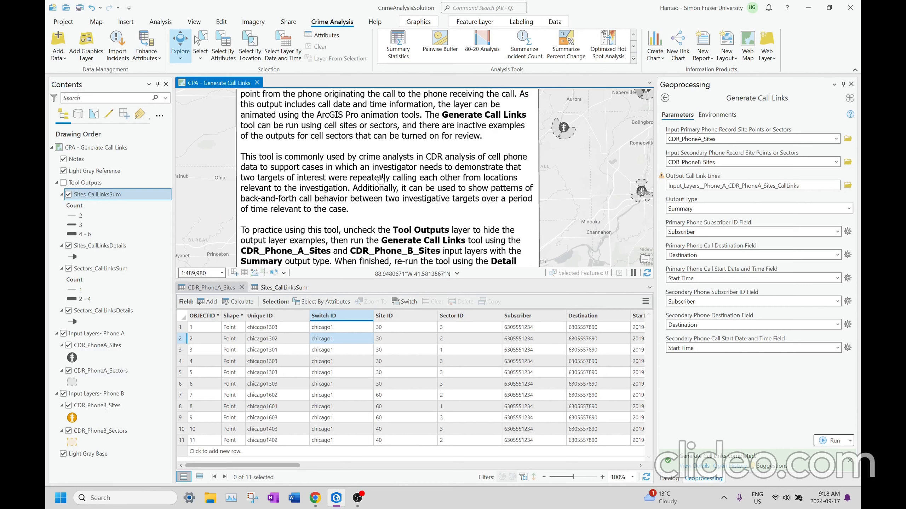
Switch back to ChatGPT and read the CDR analysis answer, highlighting the Call Detail Record term and the list of what a CDR includes
key(alt+Tab)
scroll(445, 223, down, 20)
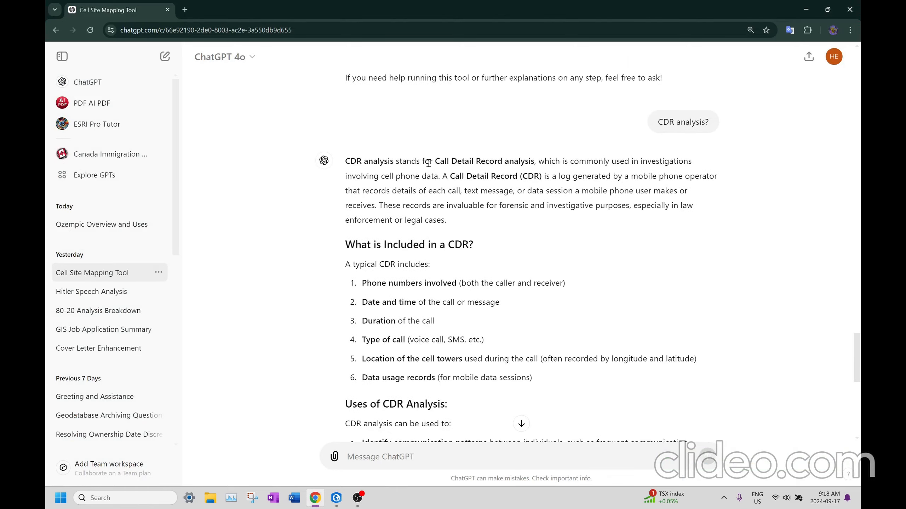
drag(435, 161, 503, 162)
drag(348, 257, 549, 380)
click(569, 383)
Return to ArcGIS Pro and show the Tool Outputs group with the call links between the CDR_PhoneA_Sites and CDR_PhoneB_Sites locations
key(alt+Tab)
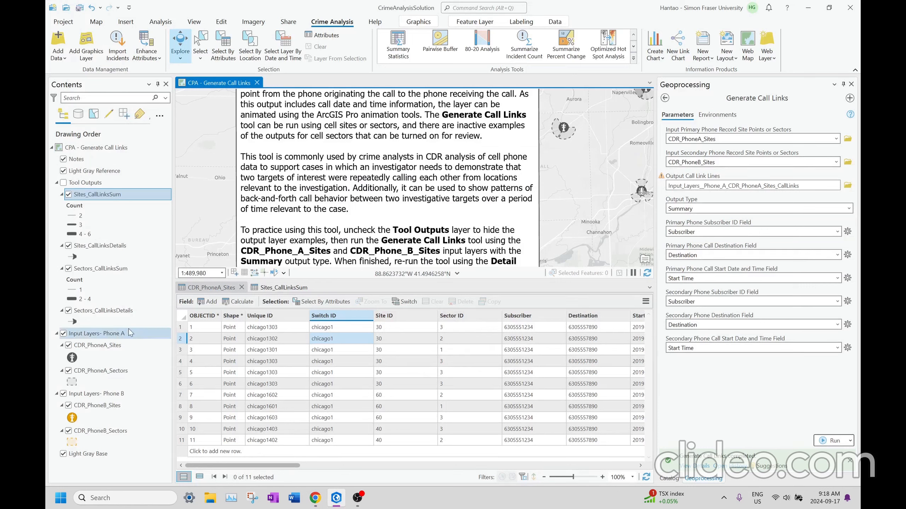
click(110, 349)
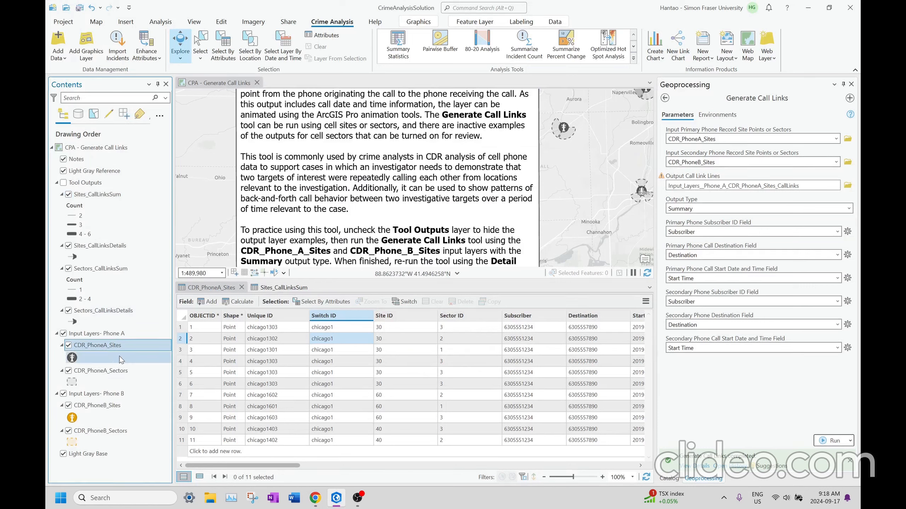
click(97, 405)
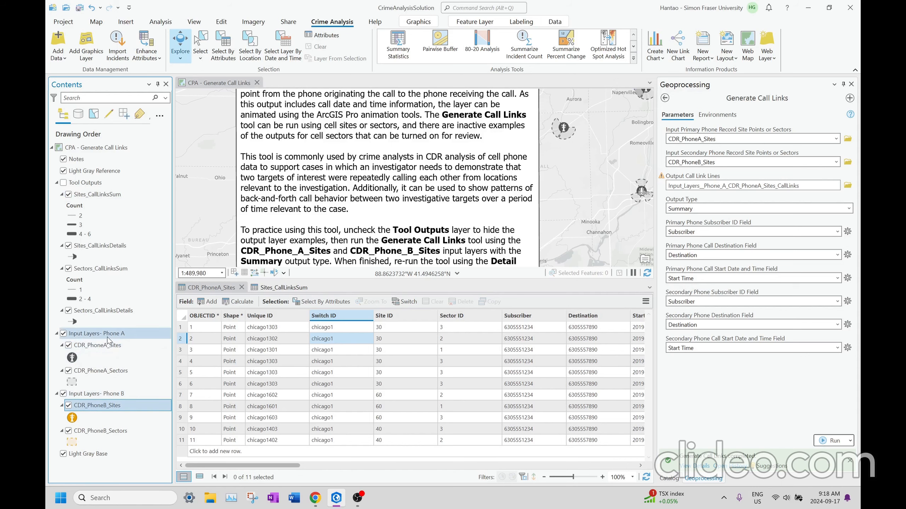
drag(453, 216, 132, 256)
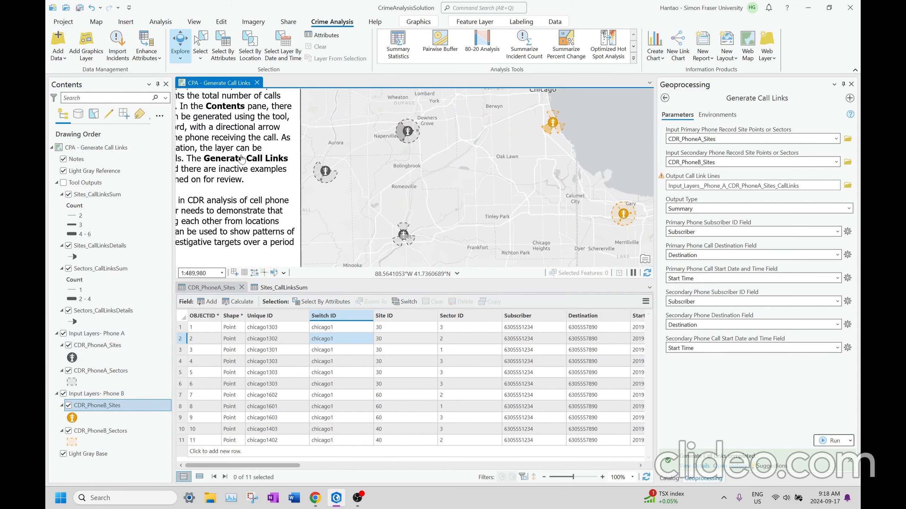
click(67, 185)
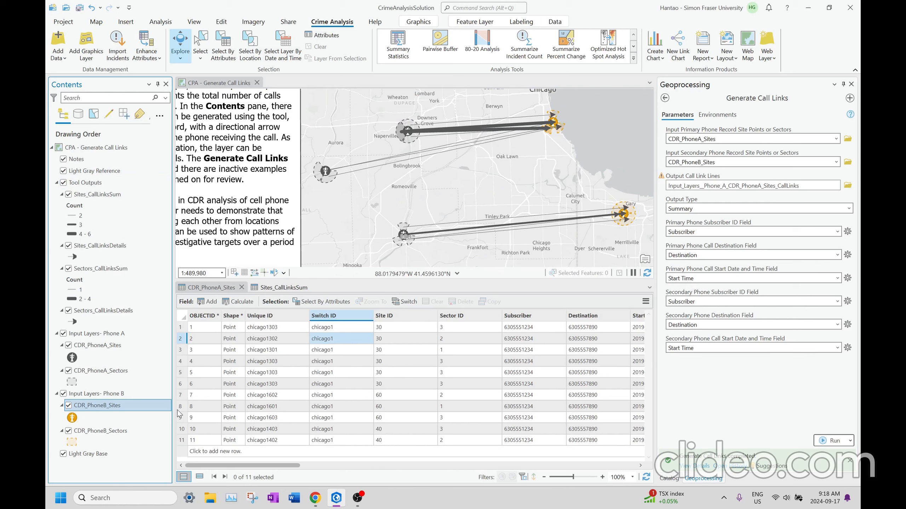
Examine the CDR_PhoneA_Sites attribute table, from the subscriber and call time fields to the azimuth, beamwidth and radius fields
click(156, 345)
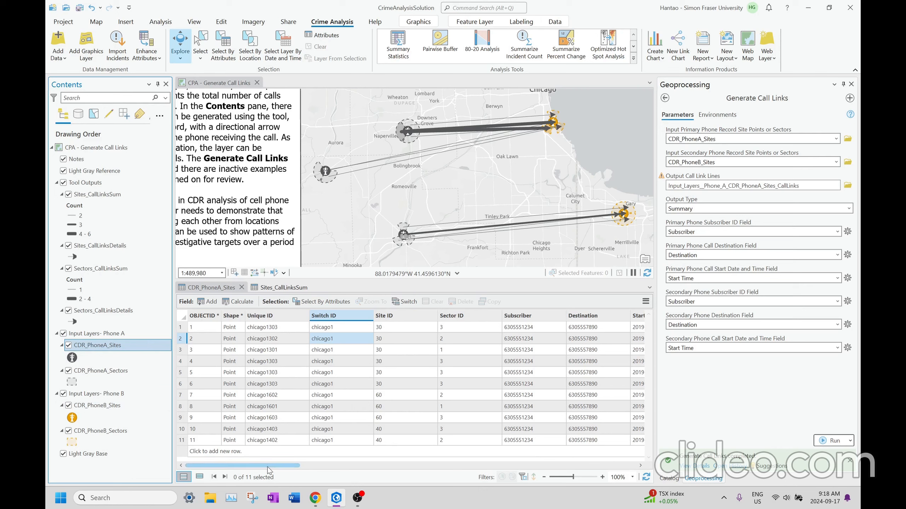
drag(268, 468, 344, 458)
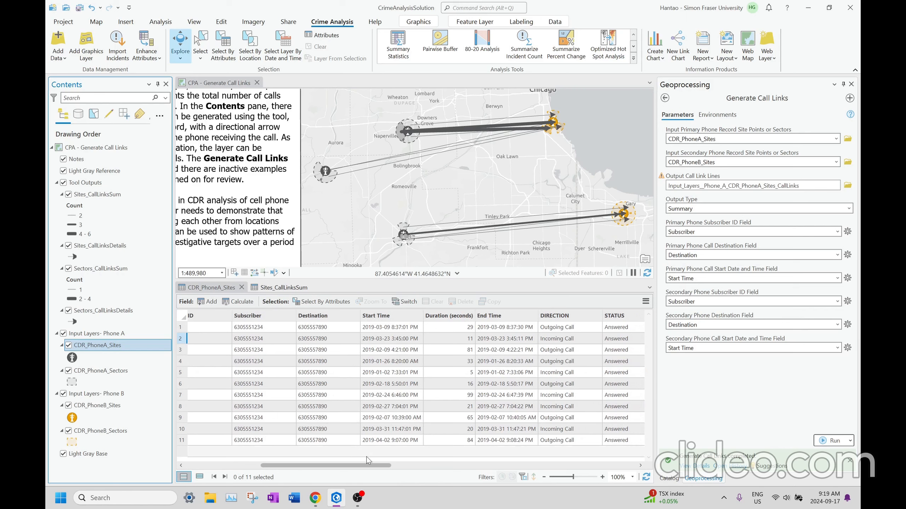
drag(368, 464, 598, 452)
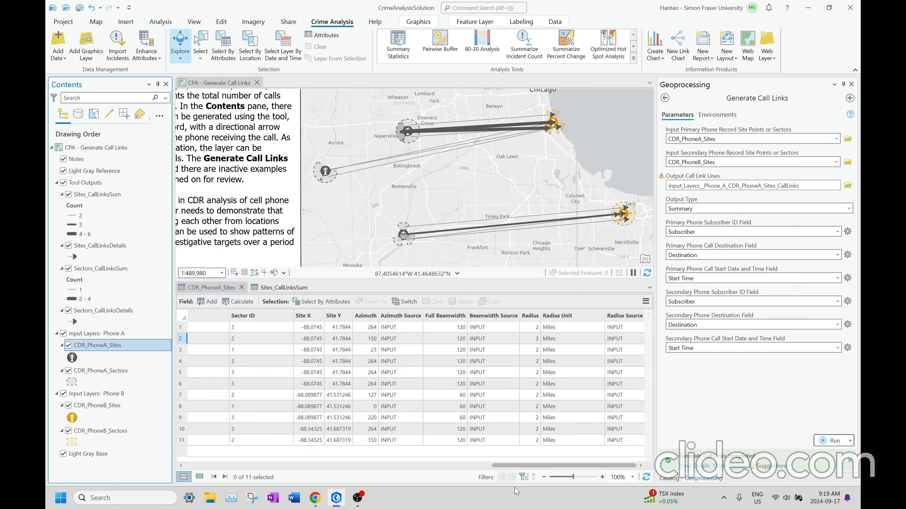
drag(529, 469, 128, 451)
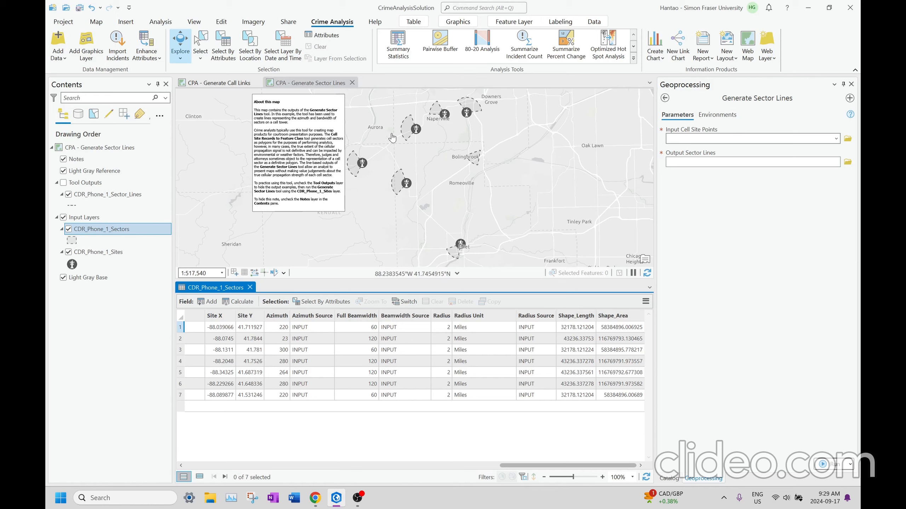
In the Generate Sector Lines map, compare the cell sector polygons with the sector lines by toggling the Input Layers and Tool Outputs groups
drag(356, 139, 368, 176)
scroll(385, 183, up, 4)
drag(501, 202, 332, 201)
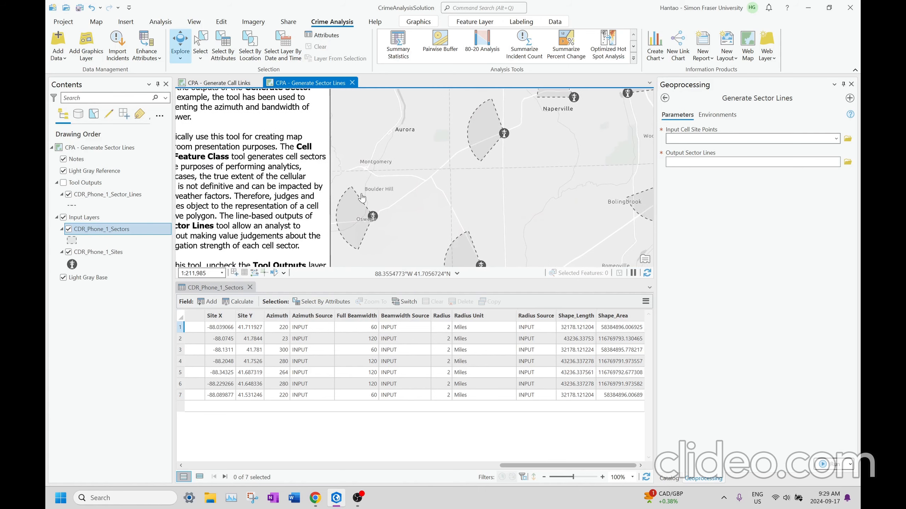
click(63, 218)
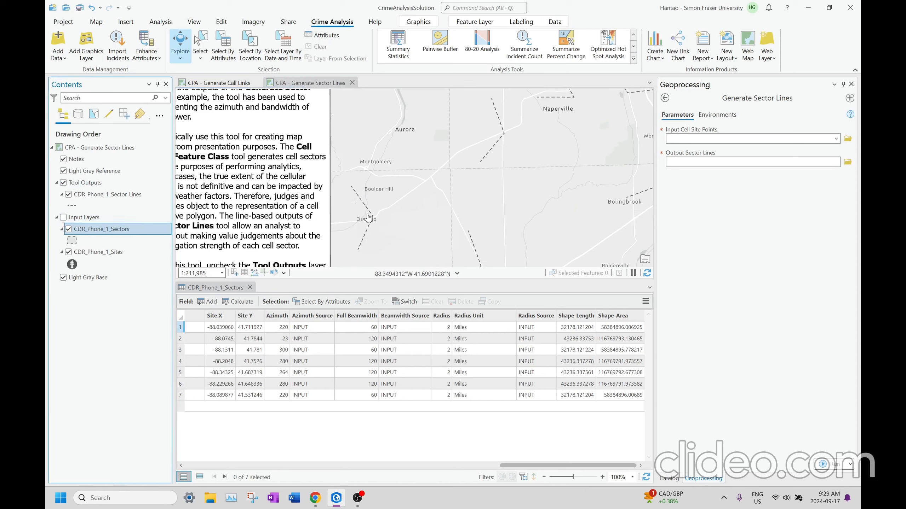
click(63, 217)
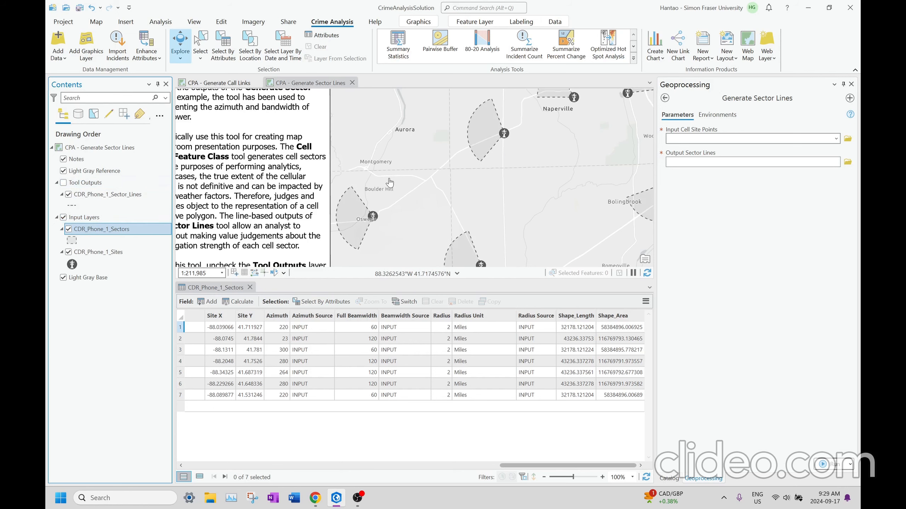
Read the map note on the Generate Sector Lines tool, including its purpose and practice instructions
drag(390, 182, 471, 192)
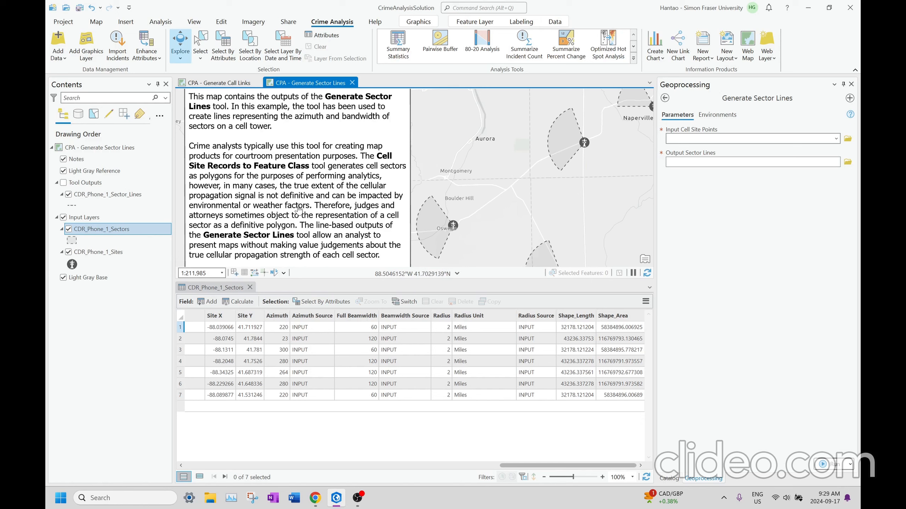
drag(310, 214, 337, 189)
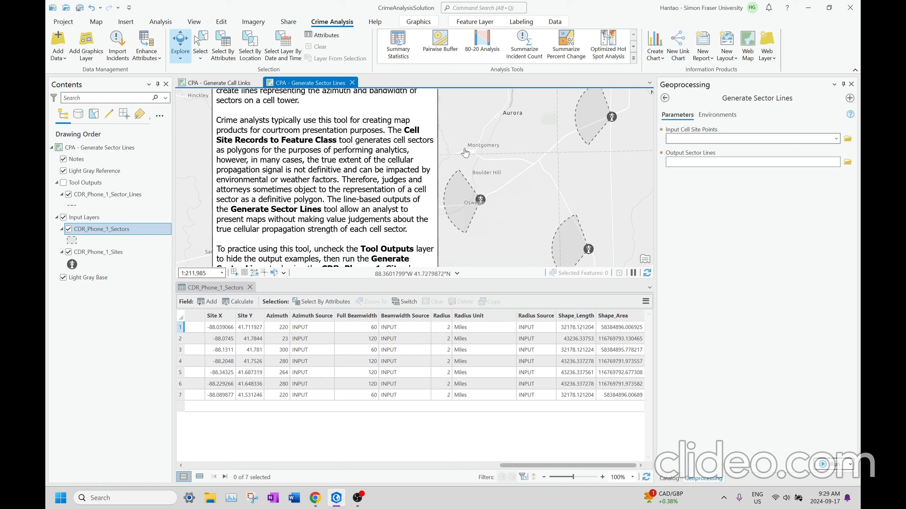
drag(436, 240, 457, 192)
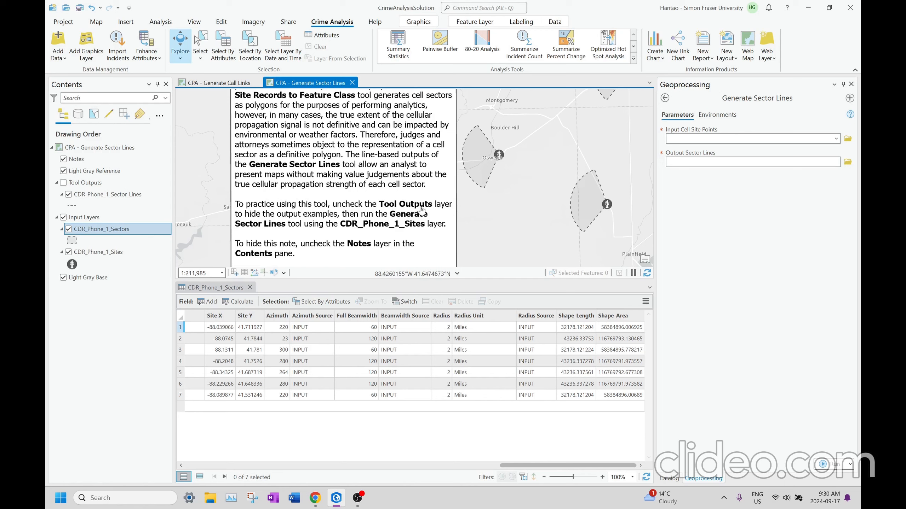
drag(536, 207, 539, 279)
drag(451, 197, 486, 234)
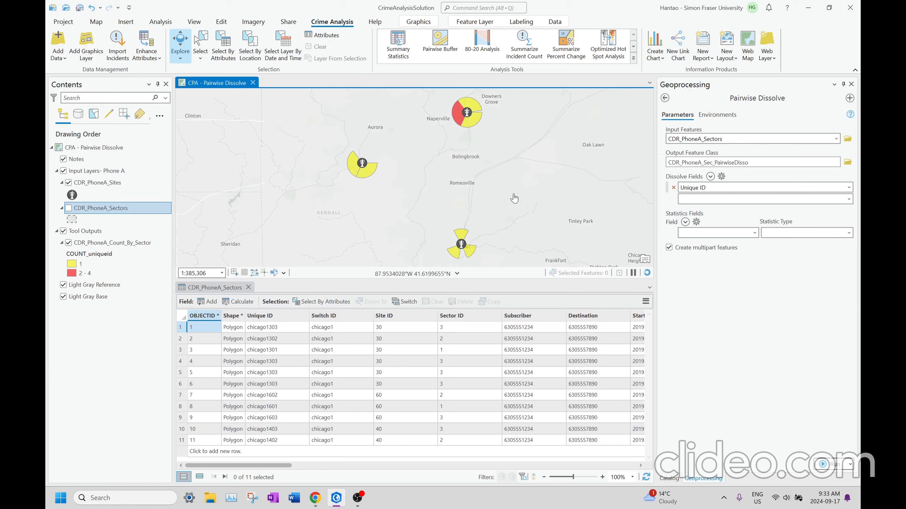
Examine the Pairwise Dissolve map's cell sectors and read its note about counting Phone A calls by Unique ID
drag(475, 181, 491, 203)
scroll(489, 199, down, 2)
scroll(473, 203, up, 2)
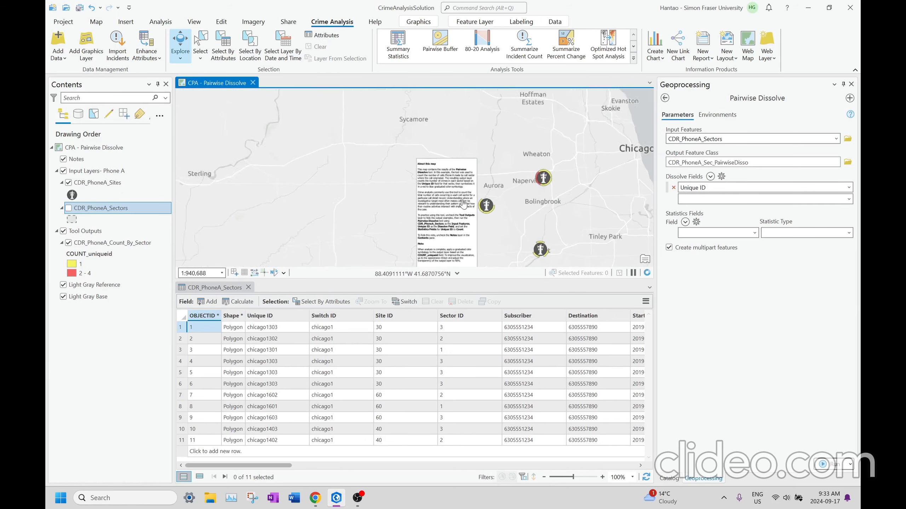
scroll(393, 146, up, 3)
scroll(401, 157, down, 4)
scroll(398, 160, down, 2)
scroll(400, 171, up, 2)
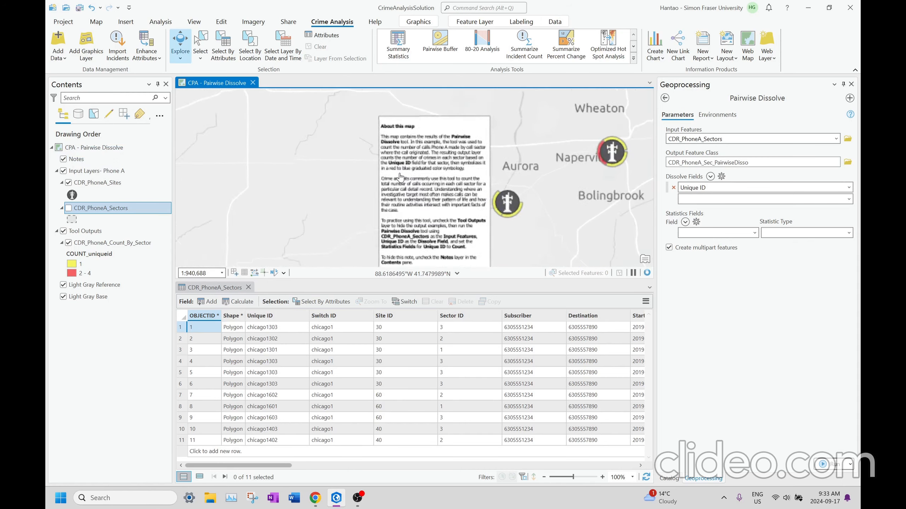
click(64, 159)
click(63, 159)
scroll(344, 145, up, 1)
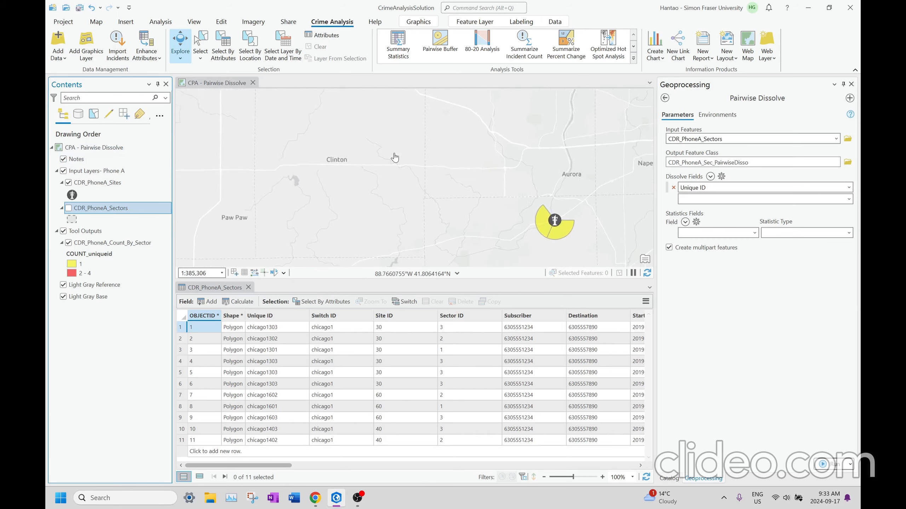
scroll(412, 161, down, 1)
scroll(427, 164, up, 2)
drag(483, 160, 417, 172)
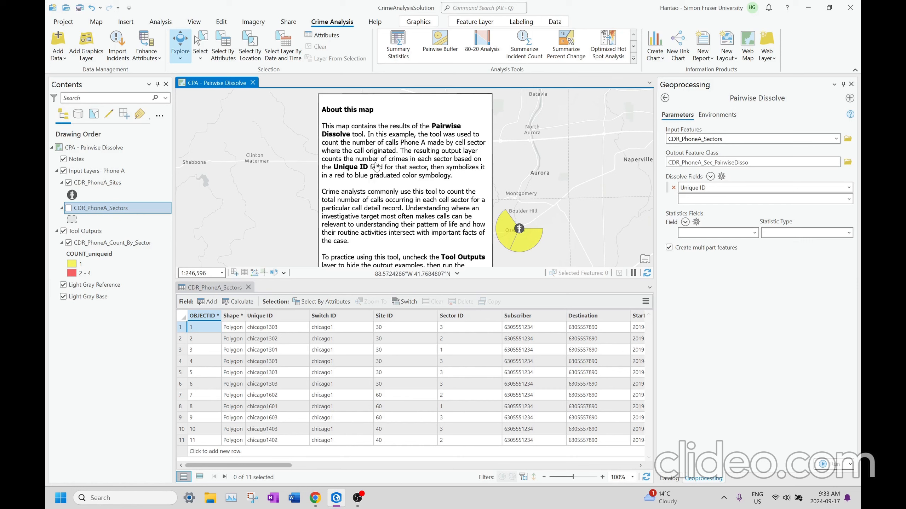
drag(442, 169, 273, 130)
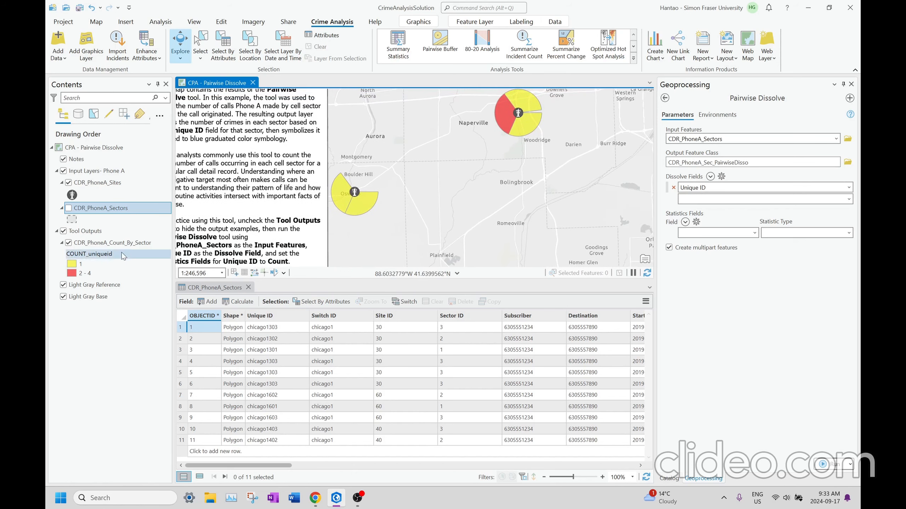
Show the CDR_PhoneA_Sectors layer and hide the Tool Outputs group on the Pairwise Dissolve map
click(69, 209)
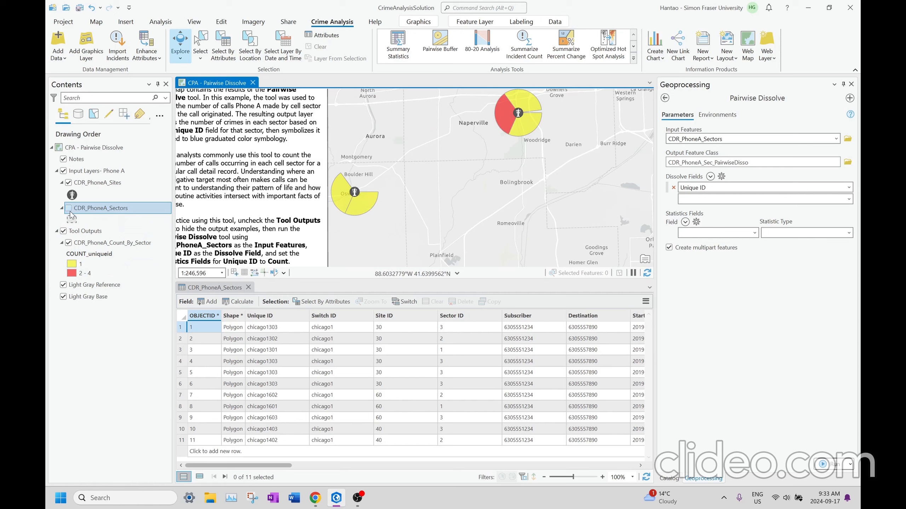
click(64, 230)
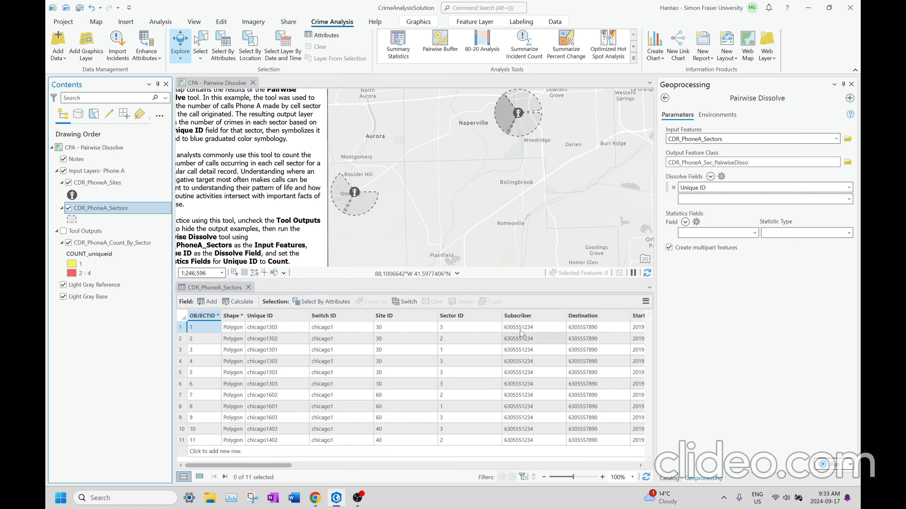
drag(485, 185, 472, 227)
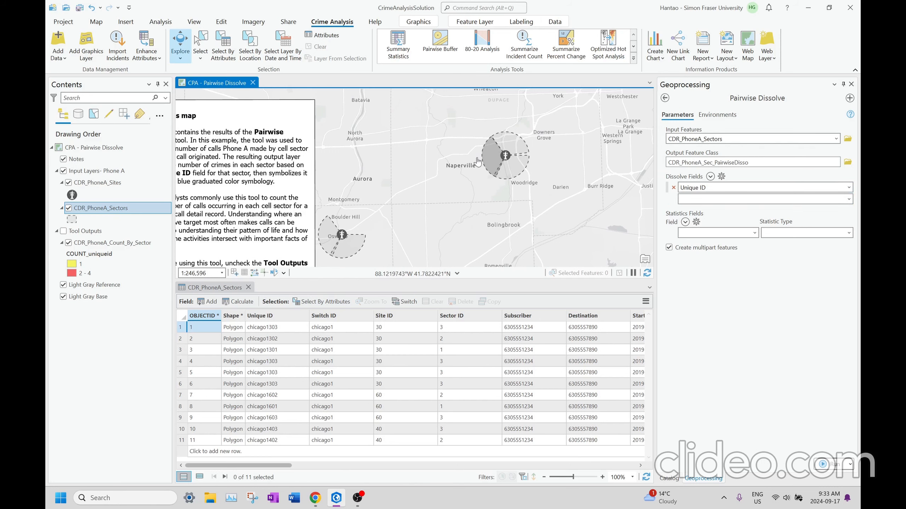
Switch to the ChatGPT conversation in Chrome and read how Pairwise Dissolve works and how it differs from Dissolve
click(634, 60)
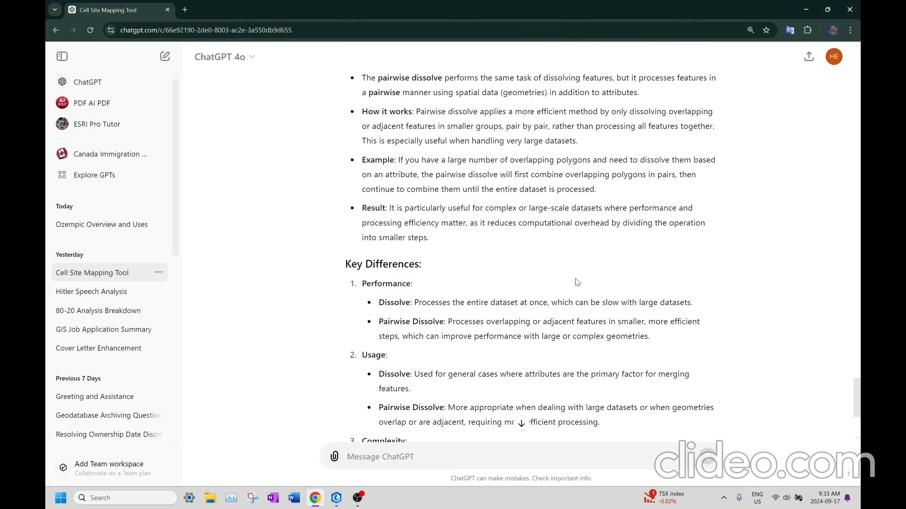
scroll(578, 282, up, 4)
scroll(577, 282, down, 2)
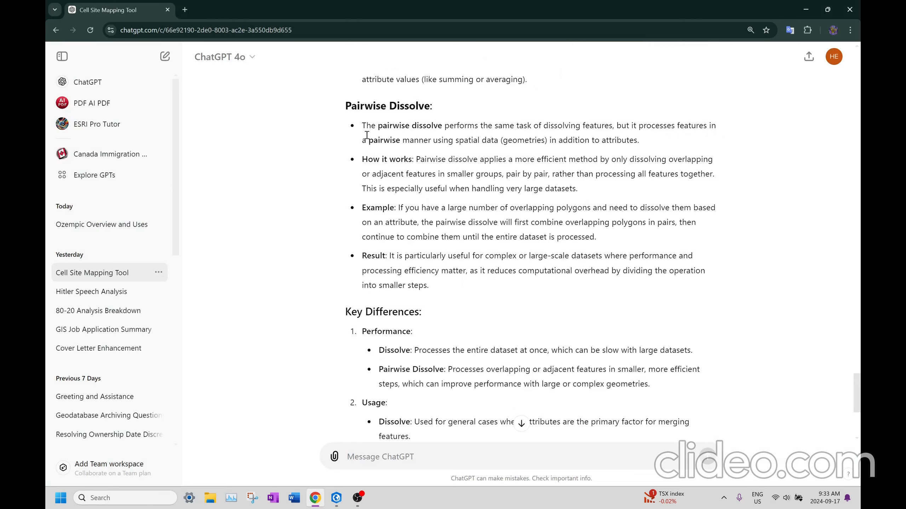
drag(344, 114, 432, 106)
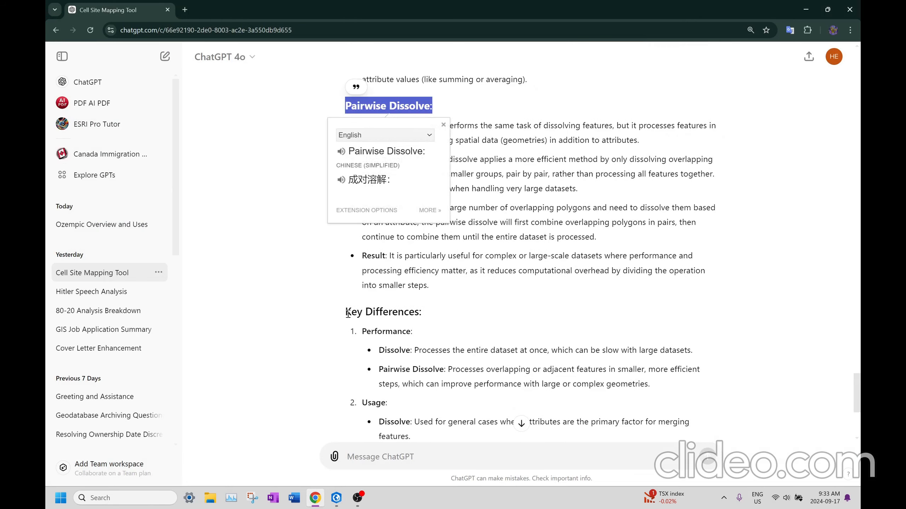
drag(379, 351, 434, 351)
click(537, 334)
scroll(565, 331, down, 2)
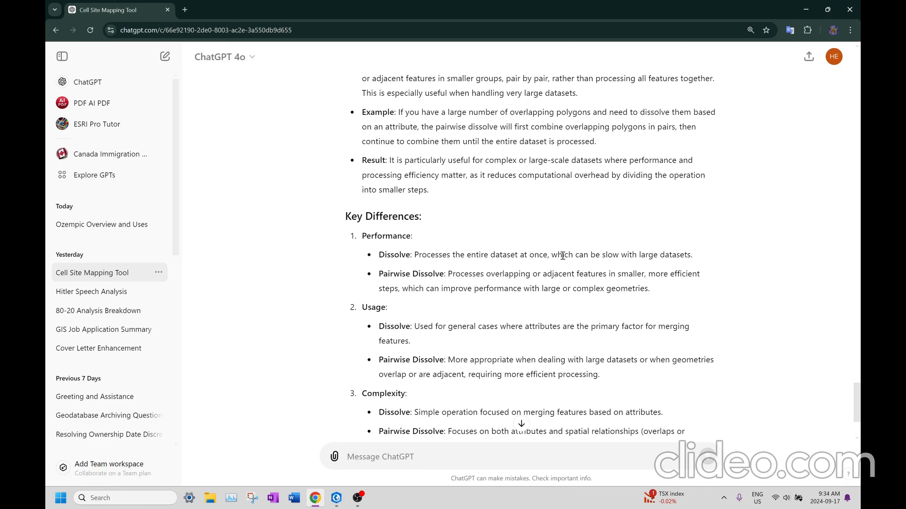
scroll(485, 273, up, 4)
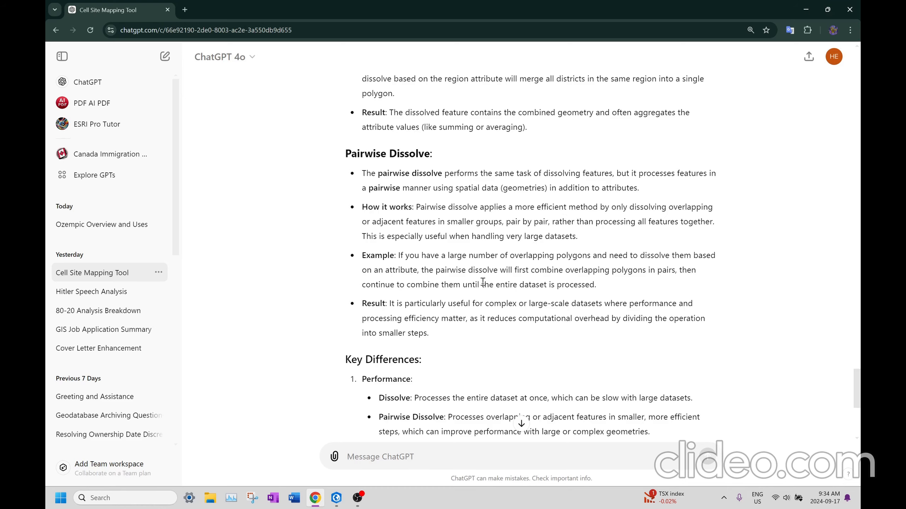
scroll(483, 283, down, 5)
Switch back to ArcGIS Pro, show the Tool Outputs group and inspect the 2 - 4 call-count sector near Naperville
key(alt+Tab)
mouse_move(401, 205)
mouse_down()
mouse_move(521, 168)
mouse_move(442, 204)
mouse_up()
click(64, 231)
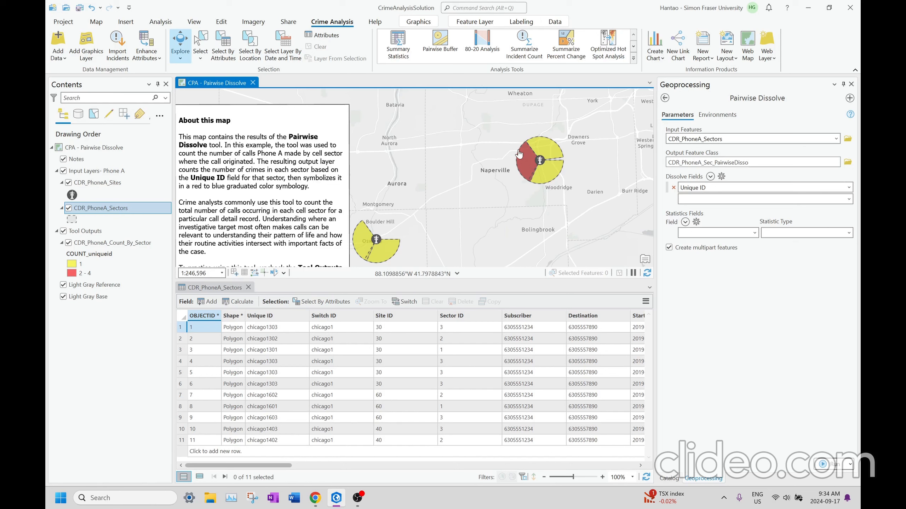
click(112, 274)
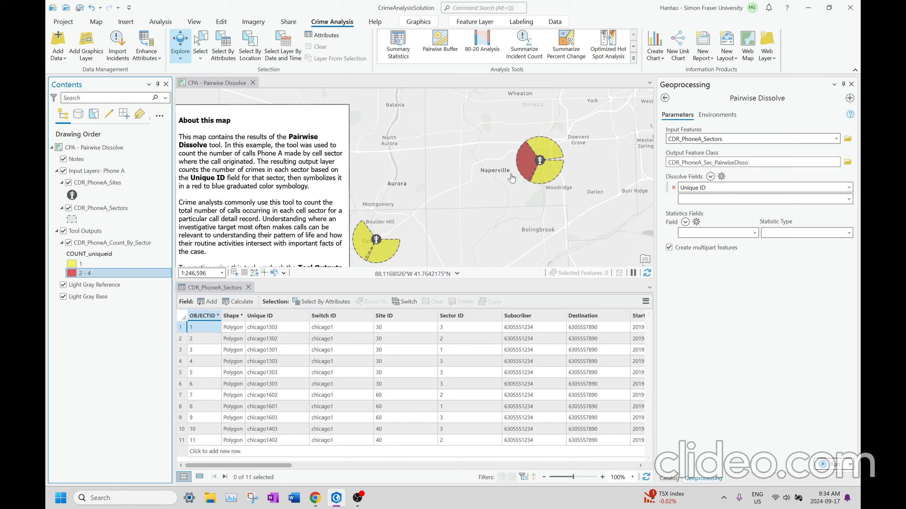
drag(307, 182, 386, 174)
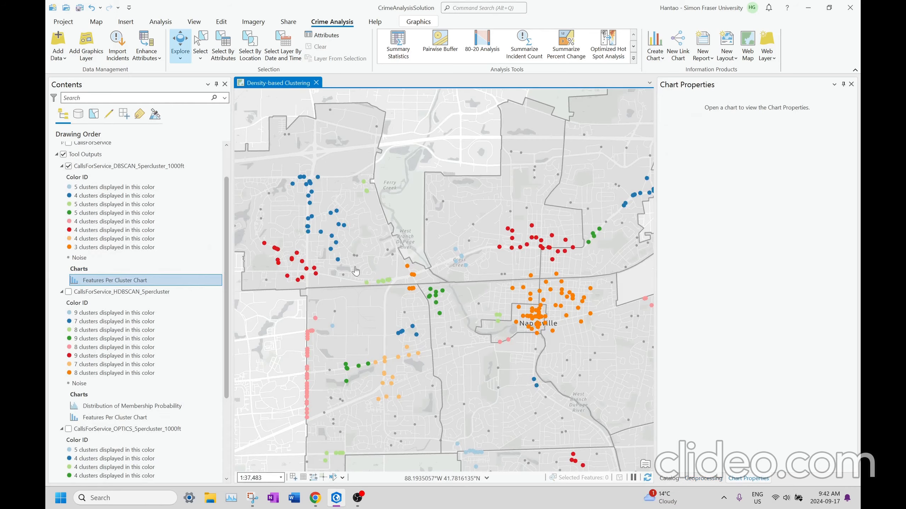
Read the Density-based Clustering map note and review the DBSCAN clusters and the HDBSCAN and OPTICS output layers
scroll(525, 249, up, 5)
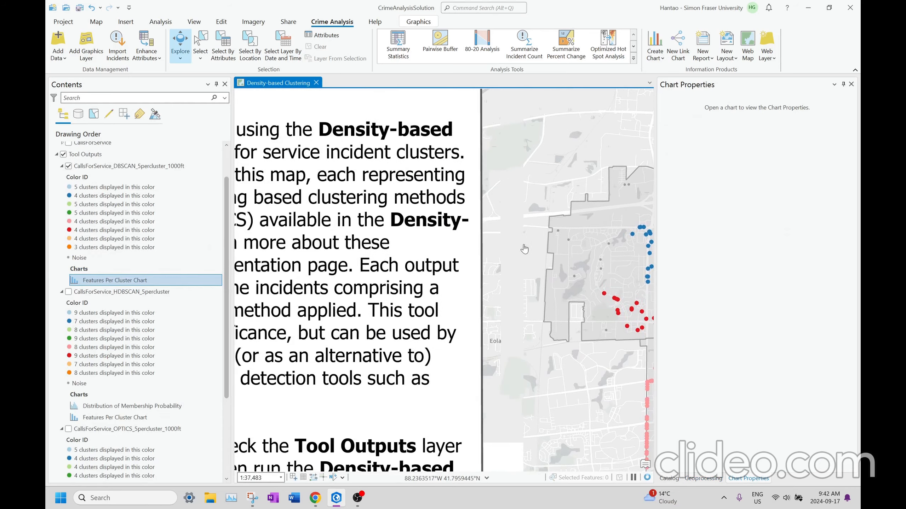
scroll(525, 250, down, 4)
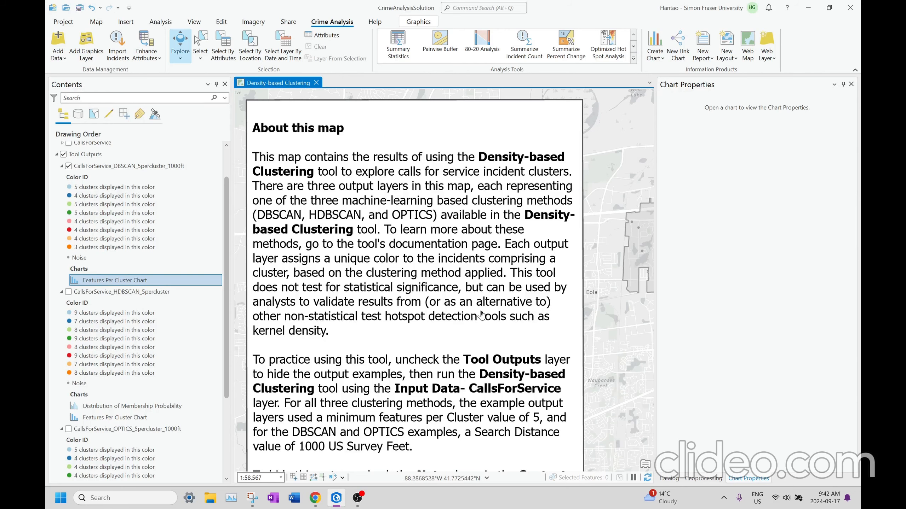
scroll(482, 315, down, 3)
drag(507, 298, 275, 268)
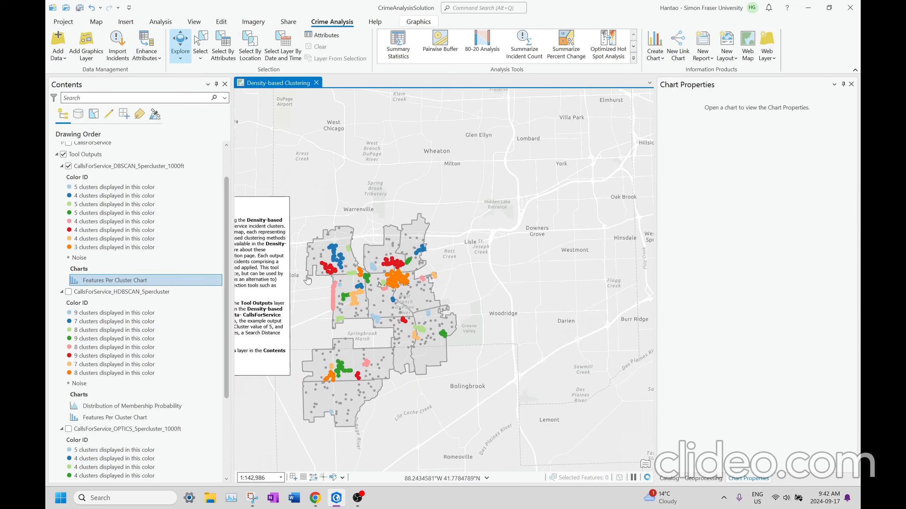
drag(361, 291, 394, 271)
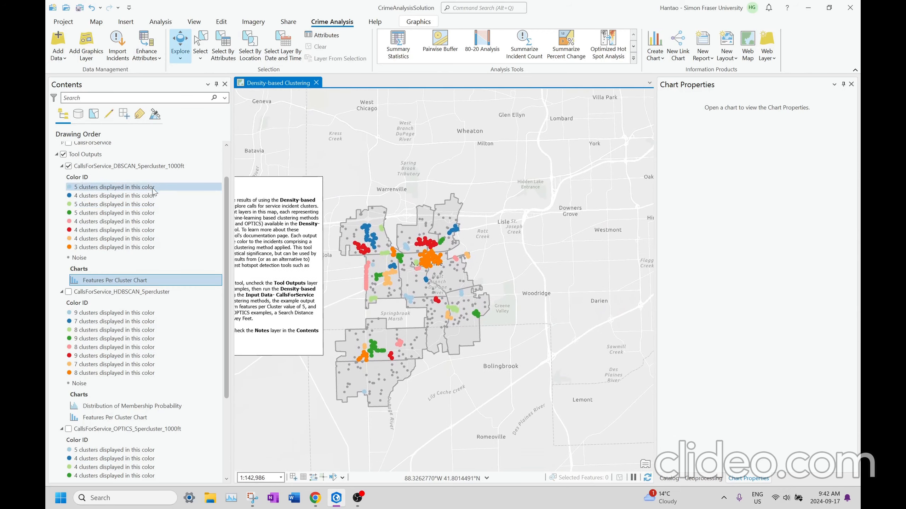
click(117, 428)
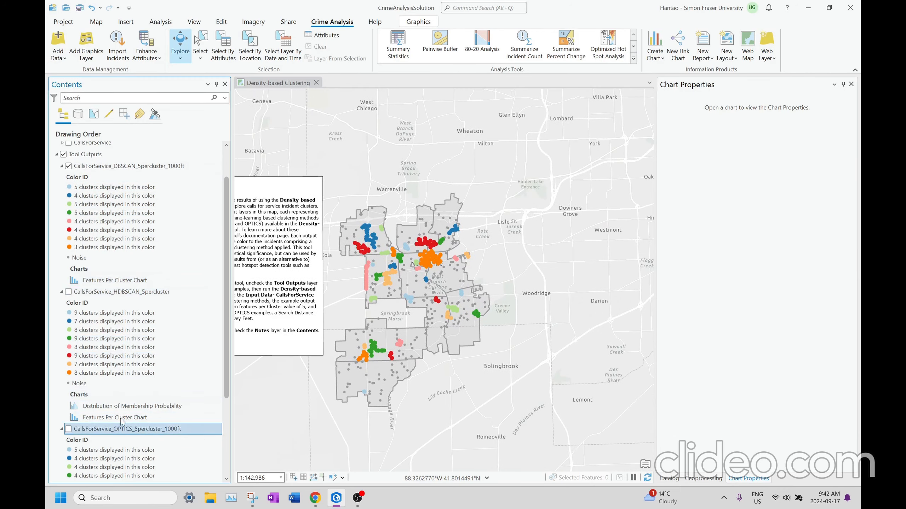
Switch to ChatGPT in Chrome and review the definitions of the DBSCAN, HDBSCAN and OPTICS clustering methods
key(alt+Tab)
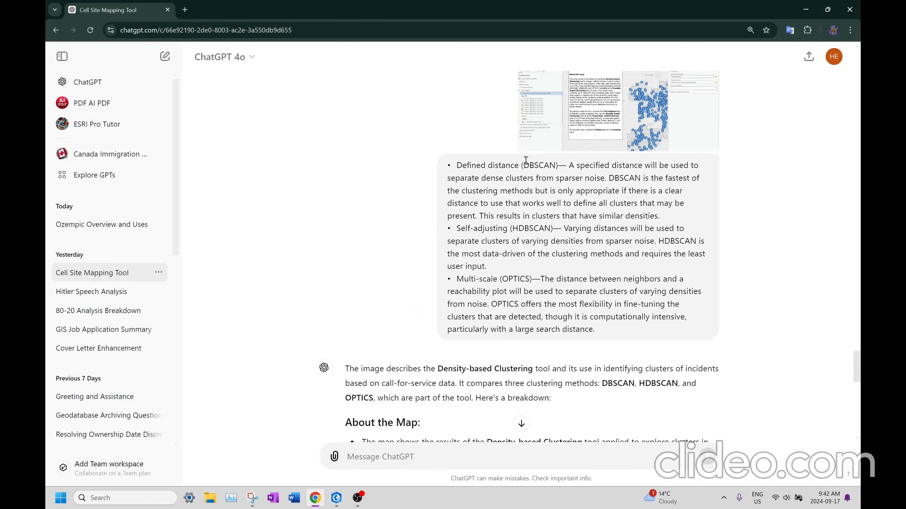
drag(456, 166, 601, 332)
click(600, 332)
Return to ArcGIS Pro and compare the DBSCAN layer's Color ID classes with the clusters around Naperville
key(alt+Tab)
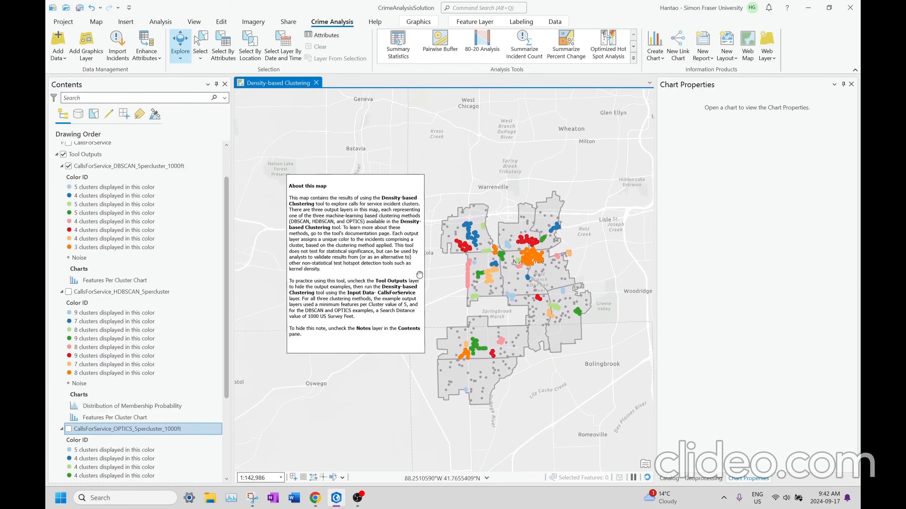
click(157, 188)
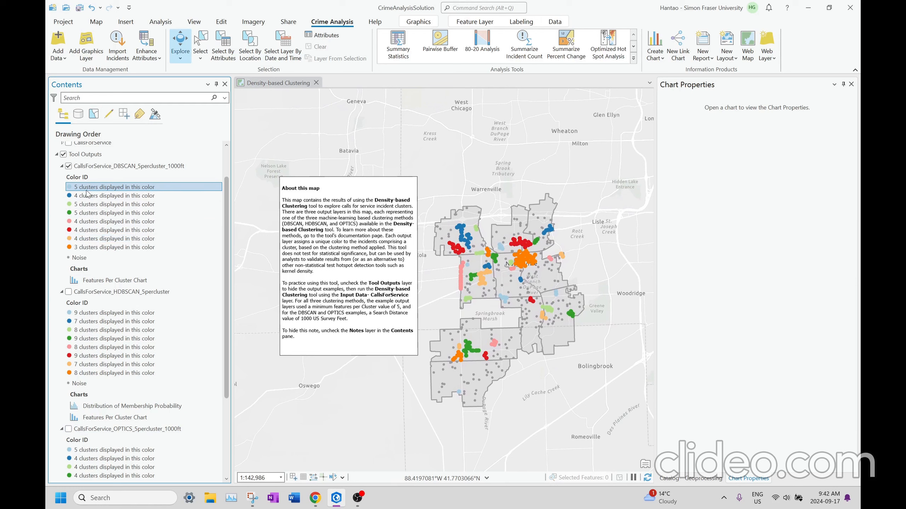
click(129, 197)
click(127, 213)
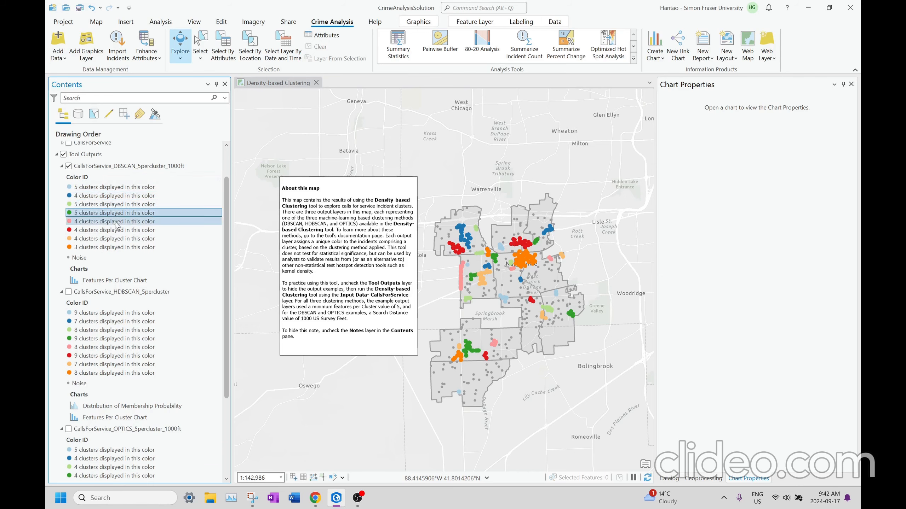
scroll(488, 237, up, 1)
scroll(488, 237, up, 2)
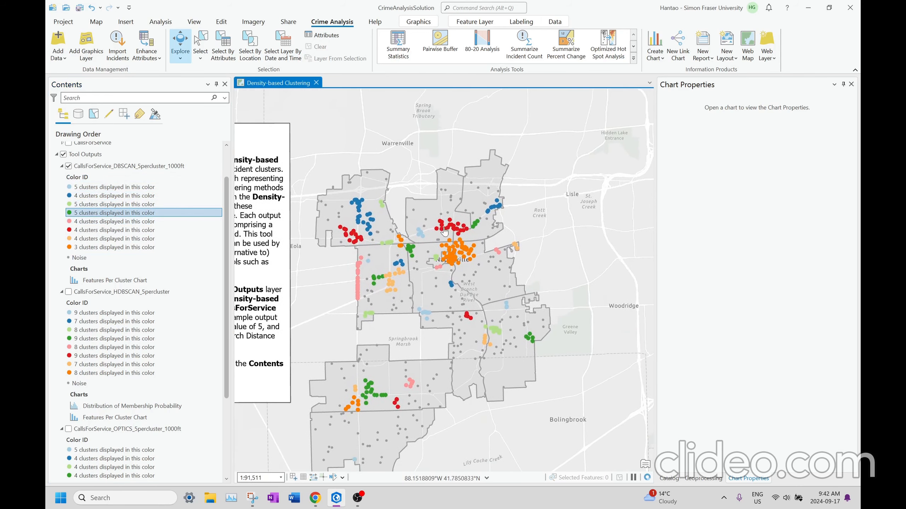
scroll(451, 250, up, 2)
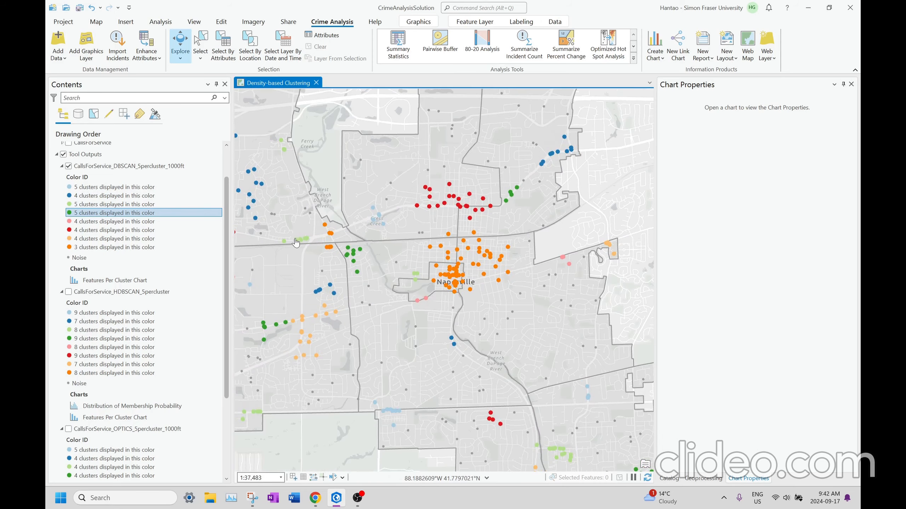
click(189, 256)
scroll(189, 255, down, 3)
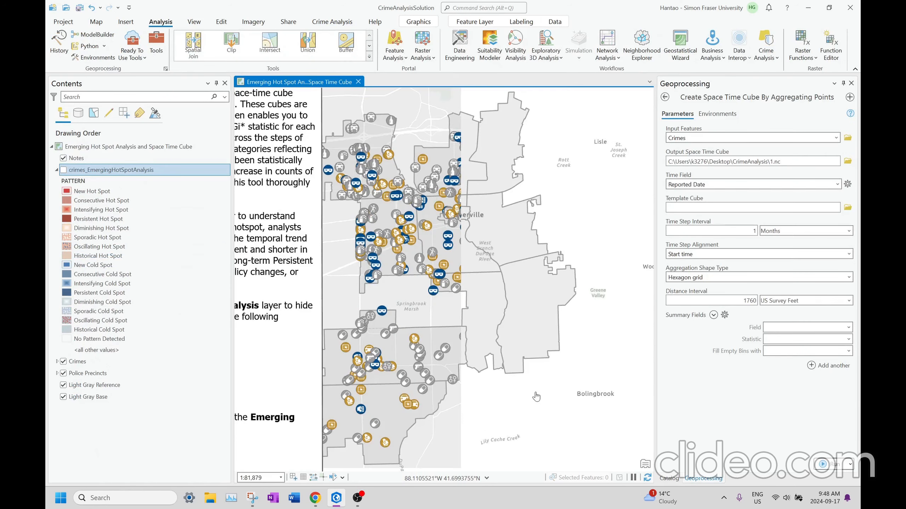
Read the map note on Create Space Time Cube and Emerging Hot Spot Analysis and view the crime points
drag(422, 274, 477, 291)
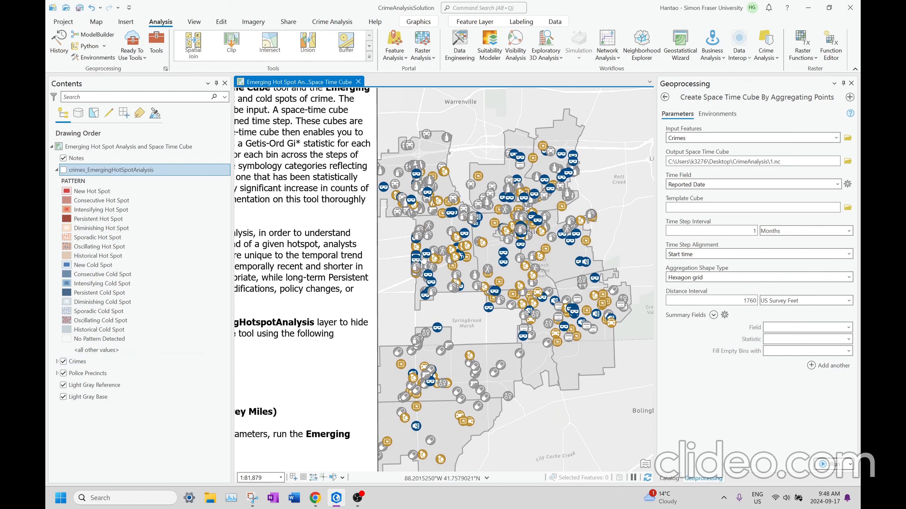
drag(400, 247, 565, 296)
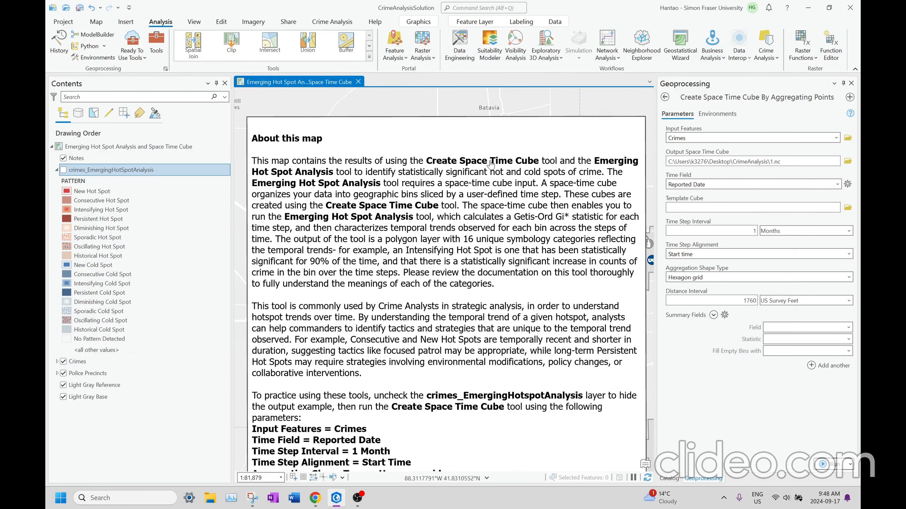
drag(490, 165, 134, 134)
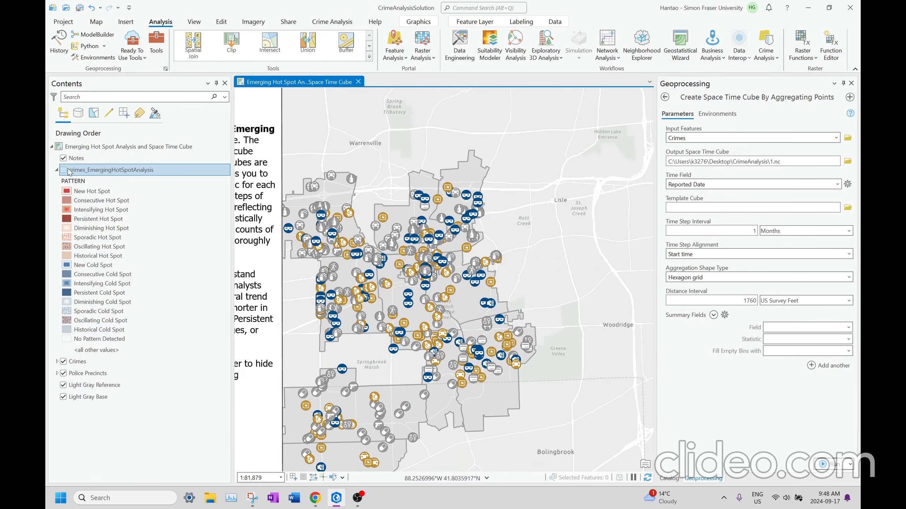
Show the crimes_EmergingHotSpotAnalysis layer, inspect its hexagon patterns around Naperville, and hide the layer again
click(63, 170)
scroll(468, 172, up, 3)
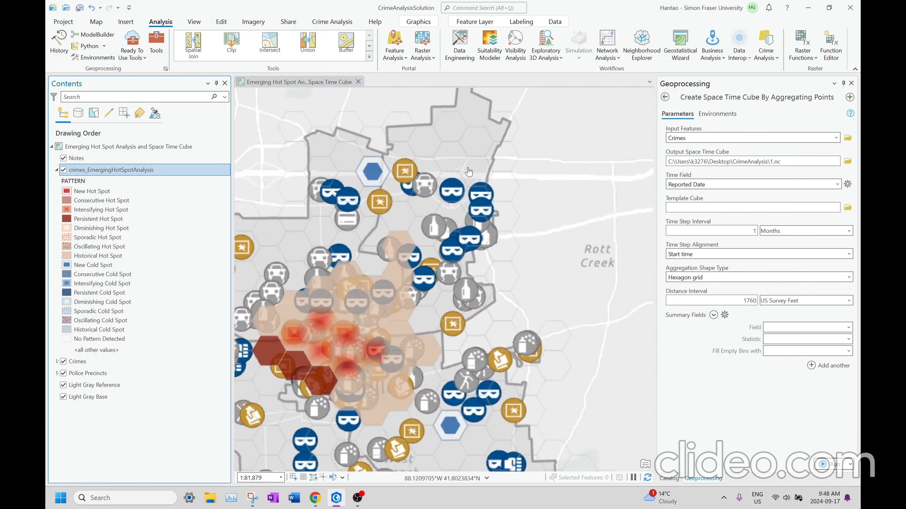
scroll(468, 172, up, 3)
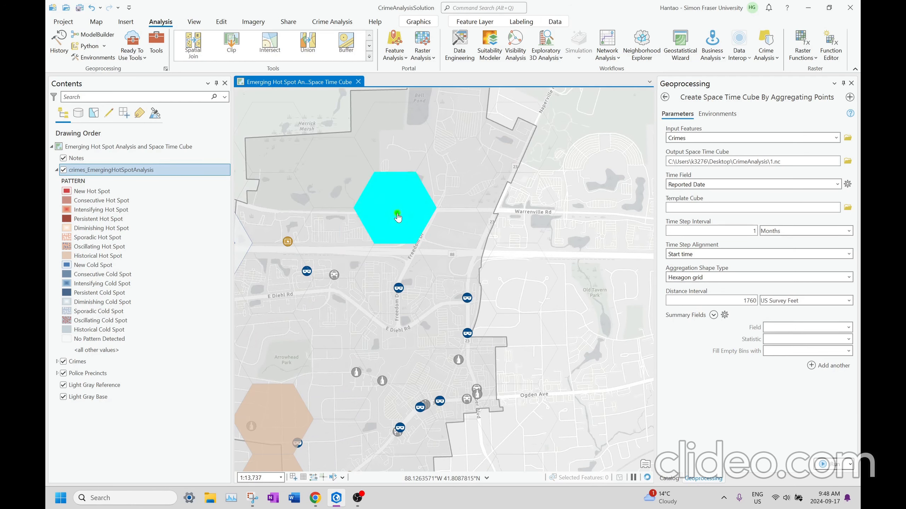
click(397, 217)
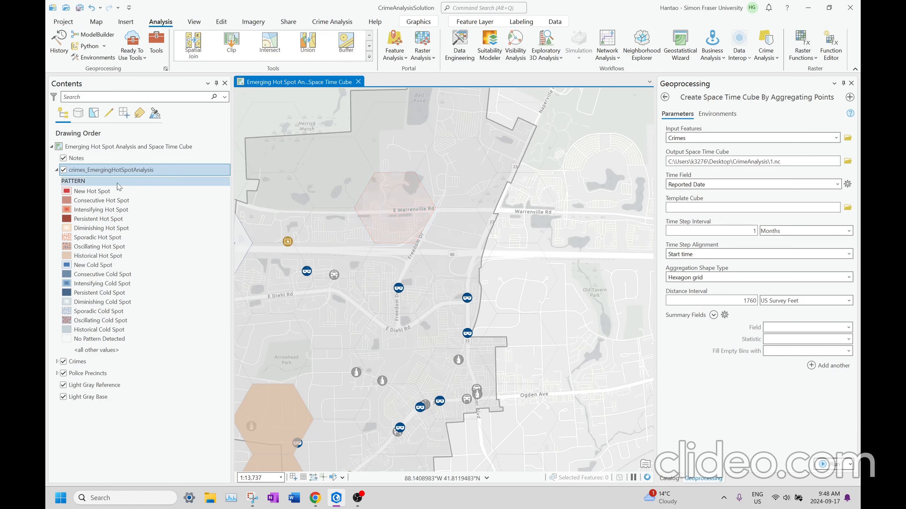
click(64, 170)
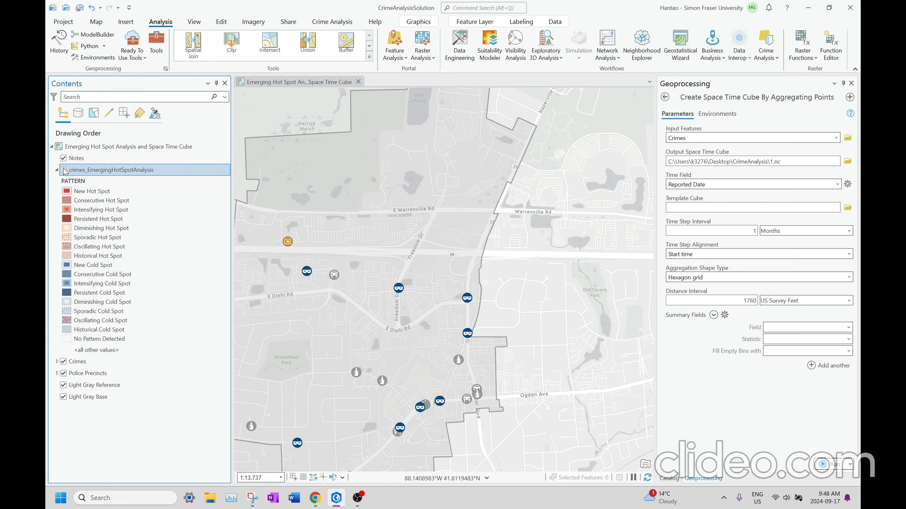
Compare the map note's space-time cube instructions with the Create Space Time Cube By Aggregating Points parameters and the crime points
drag(365, 188, 371, 186)
scroll(550, 190, down, 3)
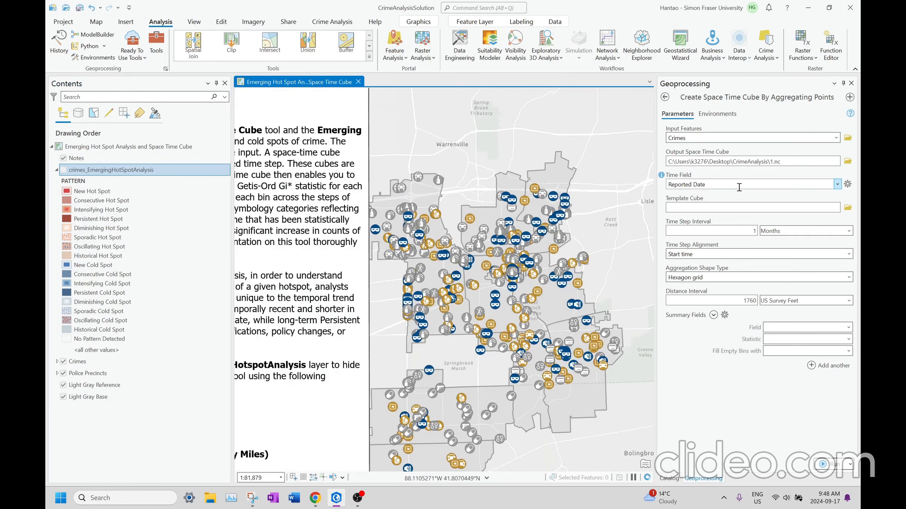
drag(416, 343, 607, 335)
scroll(496, 285, down, 1)
drag(434, 247, 490, 254)
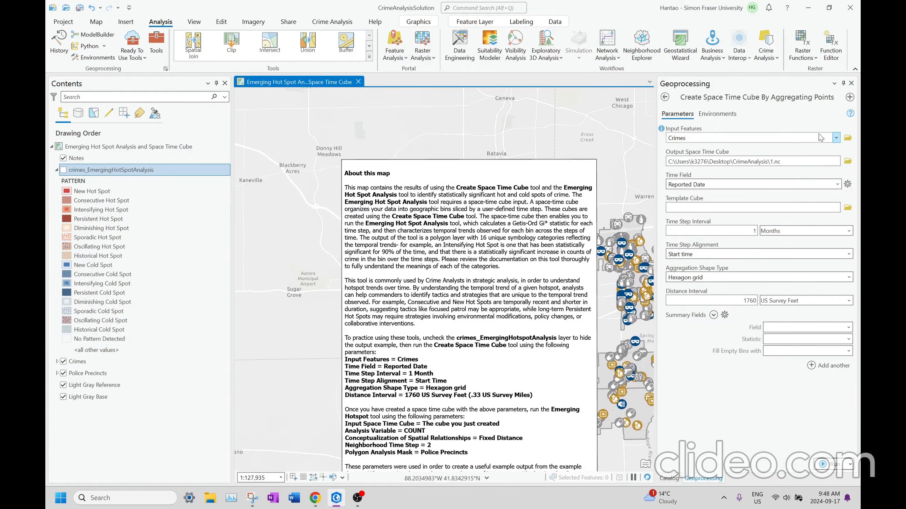
scroll(523, 264, up, 1)
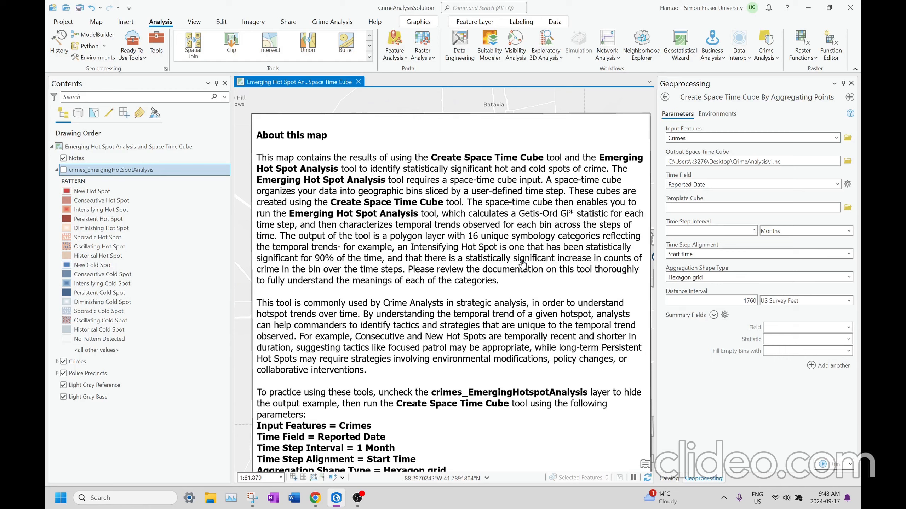
mouse_move(523, 263)
mouse_down()
mouse_move(475, 264)
mouse_move(514, 250)
mouse_up()
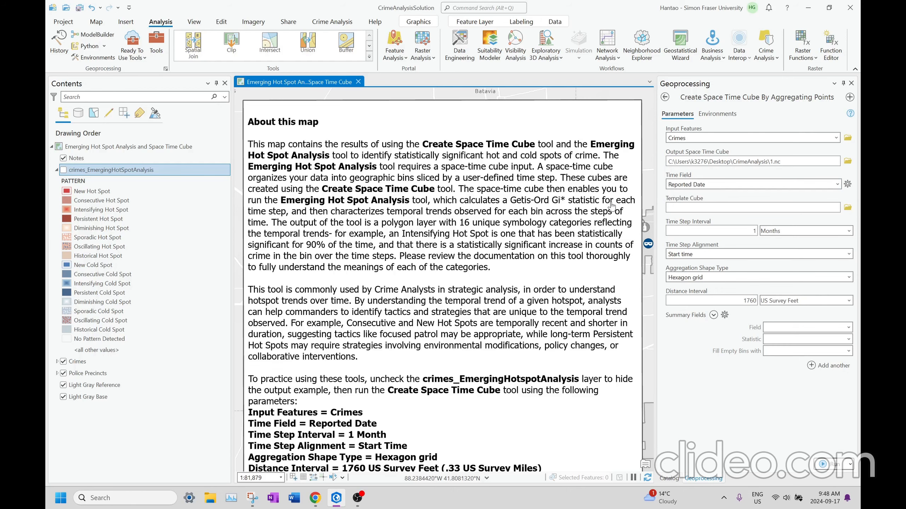
drag(617, 207, 562, 151)
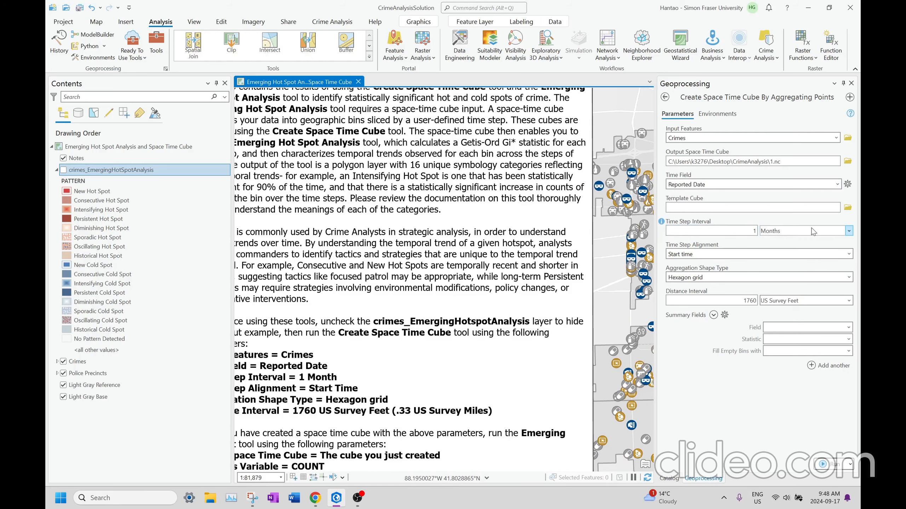
drag(646, 223, 495, 221)
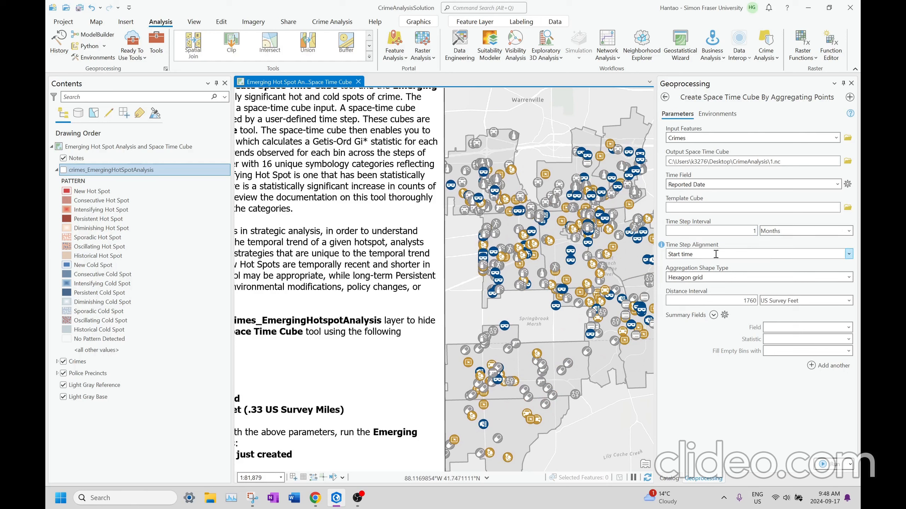
Read the help for Time Step Alignment and the map note's explanation of hot spot trend categories
mouse_move(662, 246)
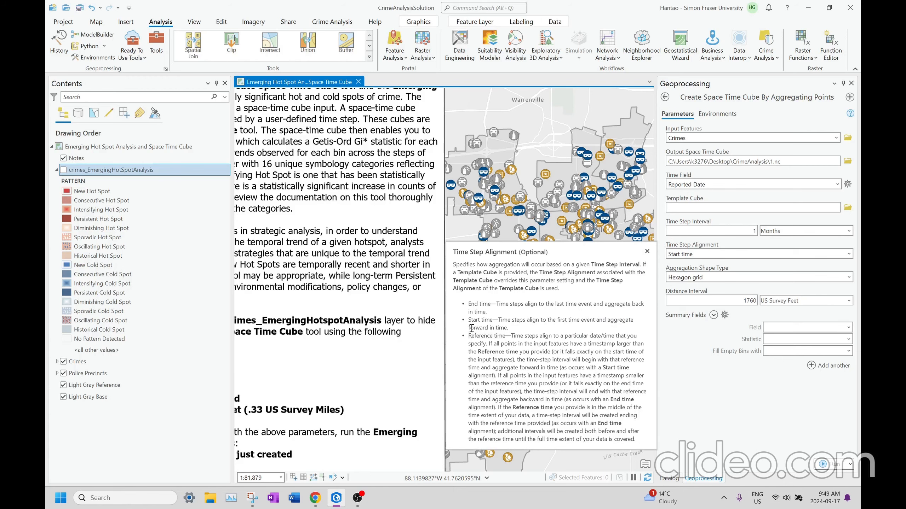
drag(300, 199, 501, 284)
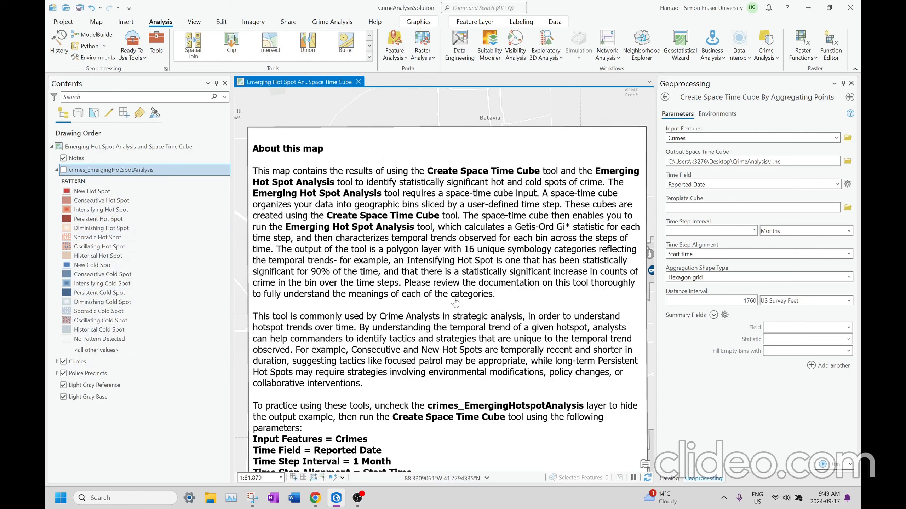
drag(431, 326, 426, 283)
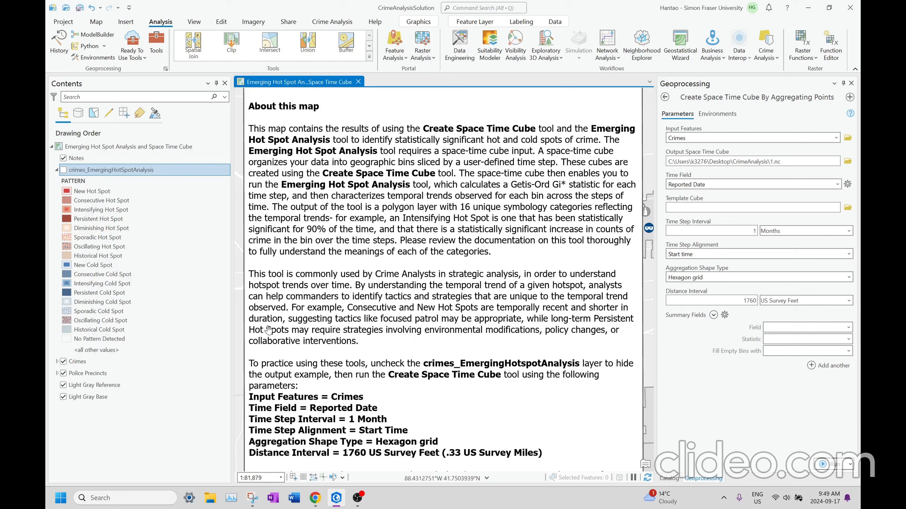
click(116, 221)
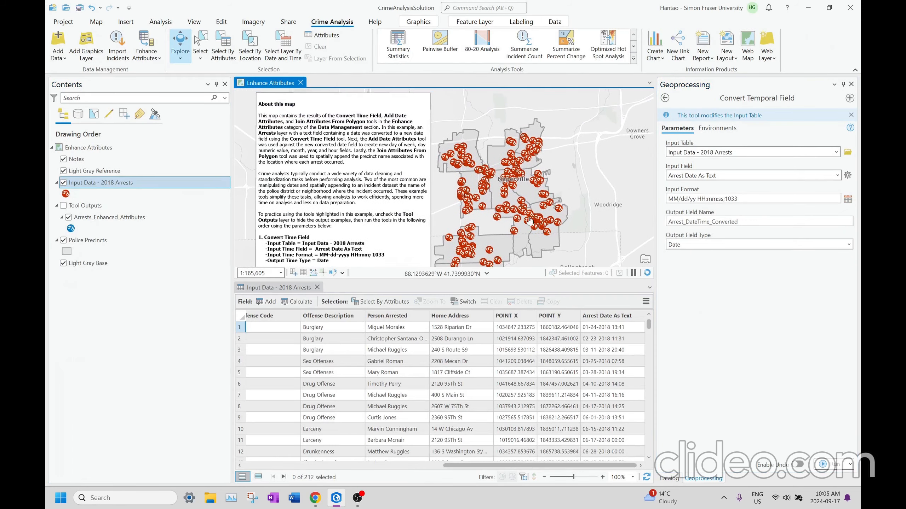
Enlarge the Enhance Attributes map view, read its note, and check the Arrest Date As Text column in the 2018 Arrests table
scroll(408, 167, up, 2)
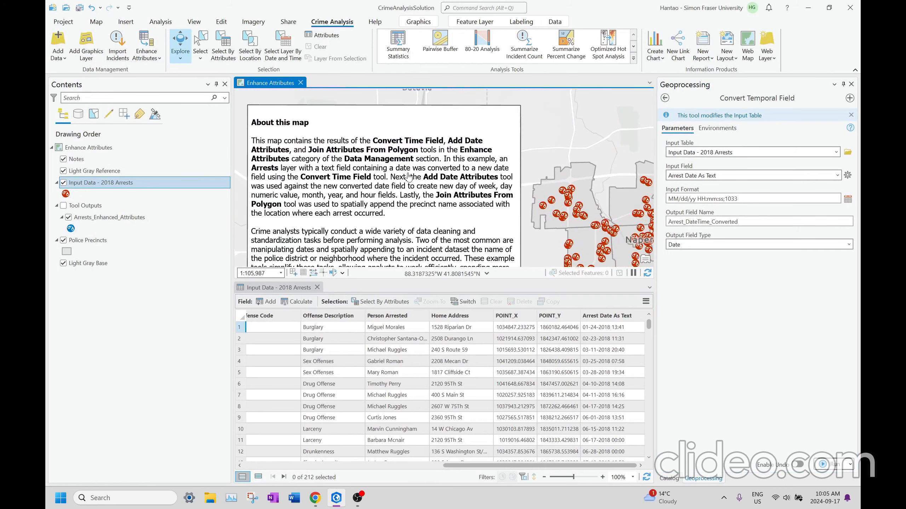
drag(386, 282, 387, 365)
drag(389, 268, 410, 230)
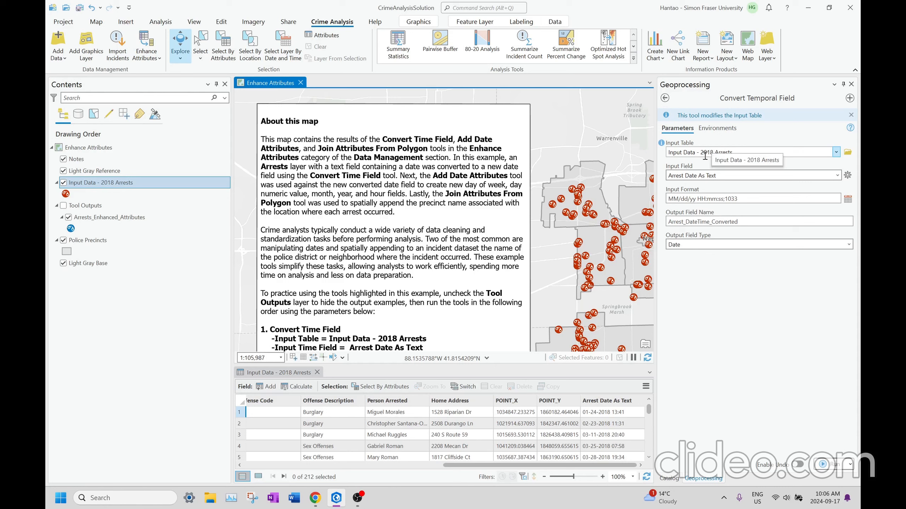
click(592, 401)
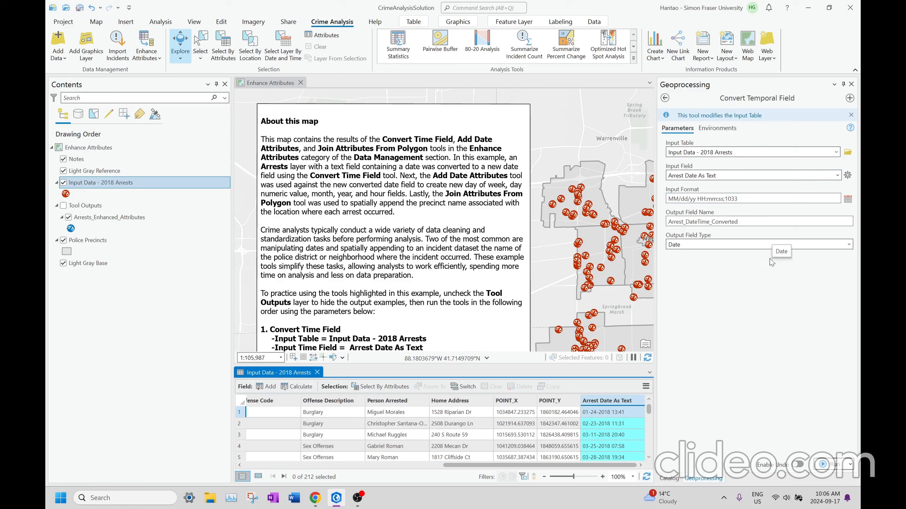
click(776, 315)
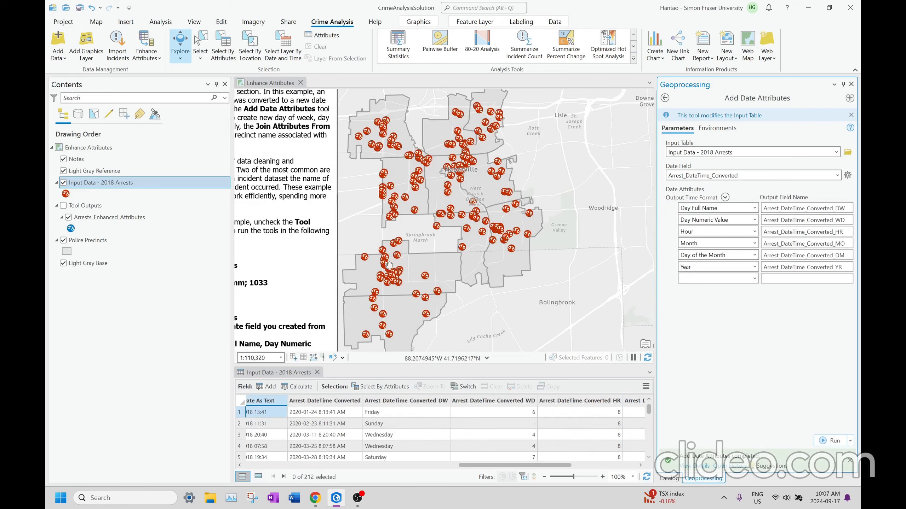
Read the note's Add Date Attributes instructions and examine the Arrest_DateTime_Converted column and its derived date fields
drag(385, 286, 494, 226)
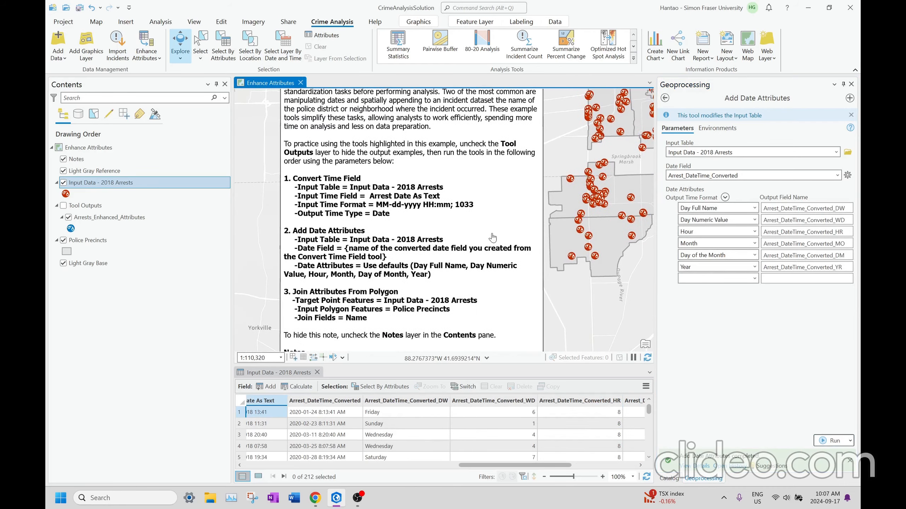
drag(463, 277, 472, 229)
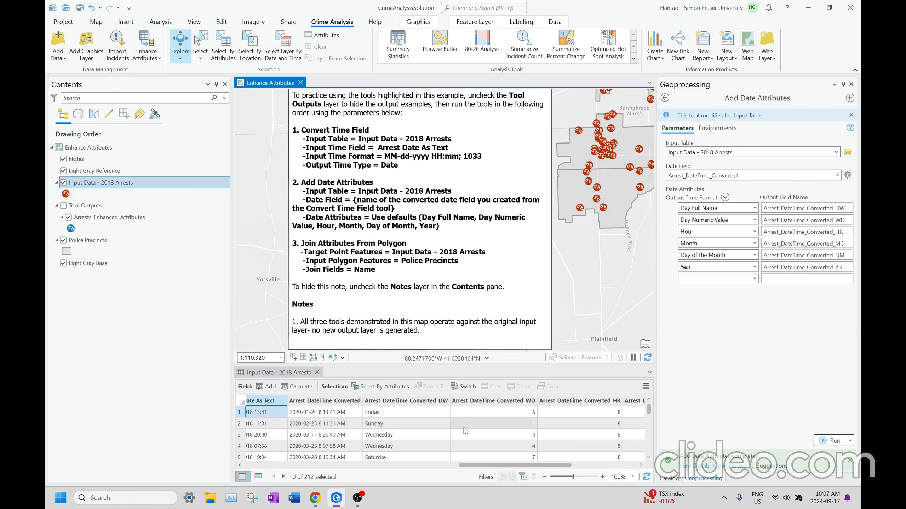
click(334, 402)
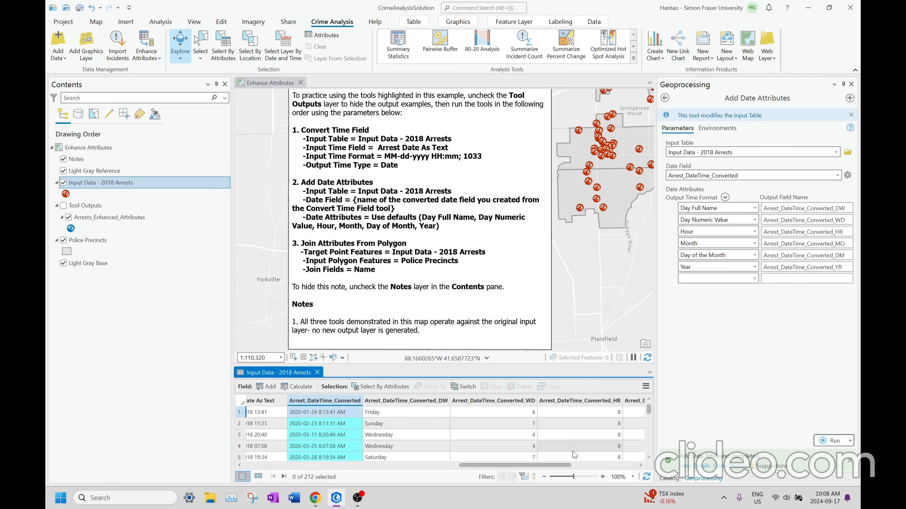
mouse_move(554, 467)
mouse_down()
mouse_move(571, 467)
mouse_move(549, 463)
mouse_up()
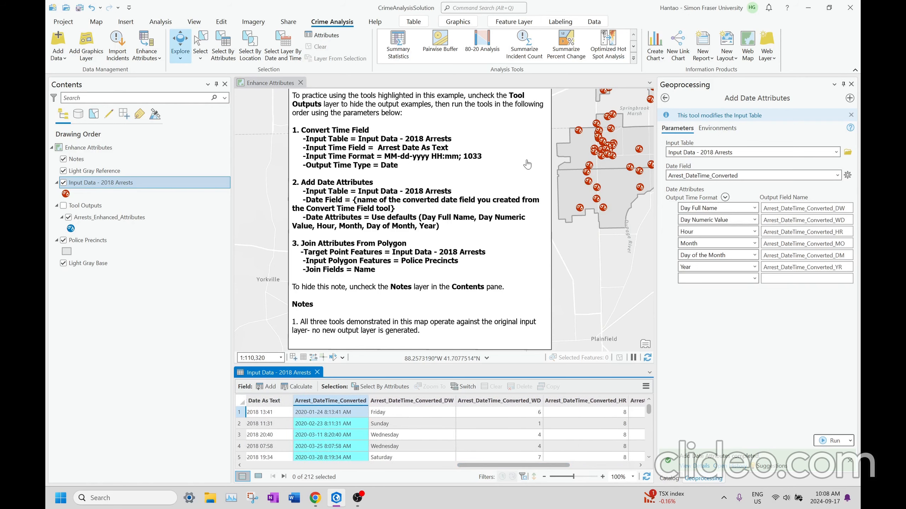
drag(526, 170, 555, 225)
drag(491, 224, 491, 165)
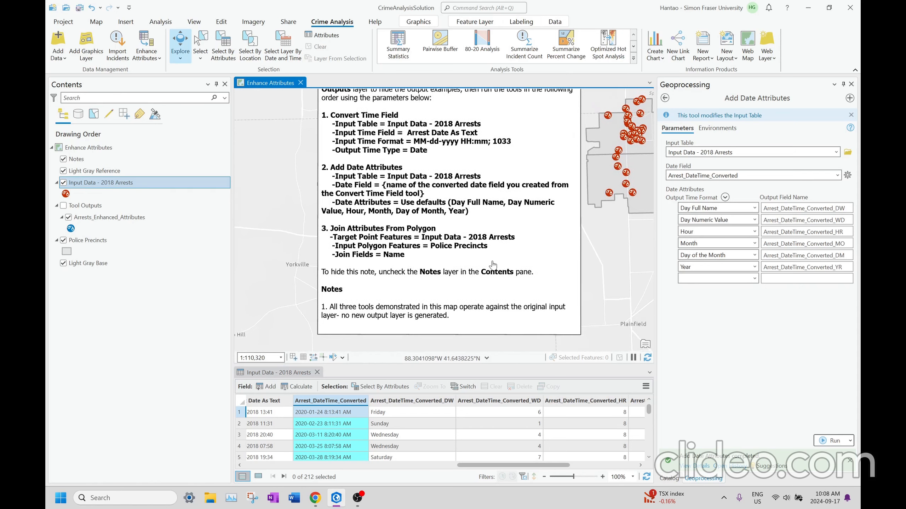
drag(492, 262, 494, 195)
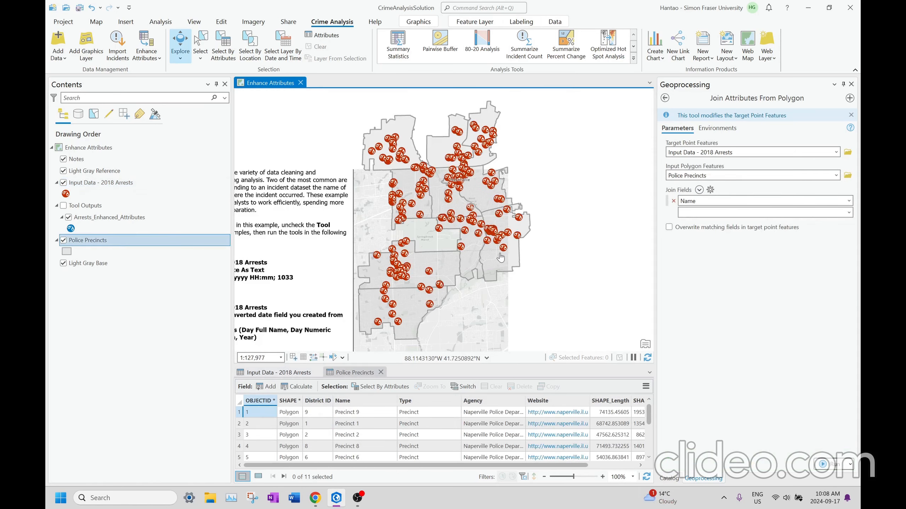
Review the note's Join Attributes From Polygon parameters and inspect the Precinct 9 polygon's attributes on the map
drag(467, 263, 507, 235)
drag(431, 275, 505, 238)
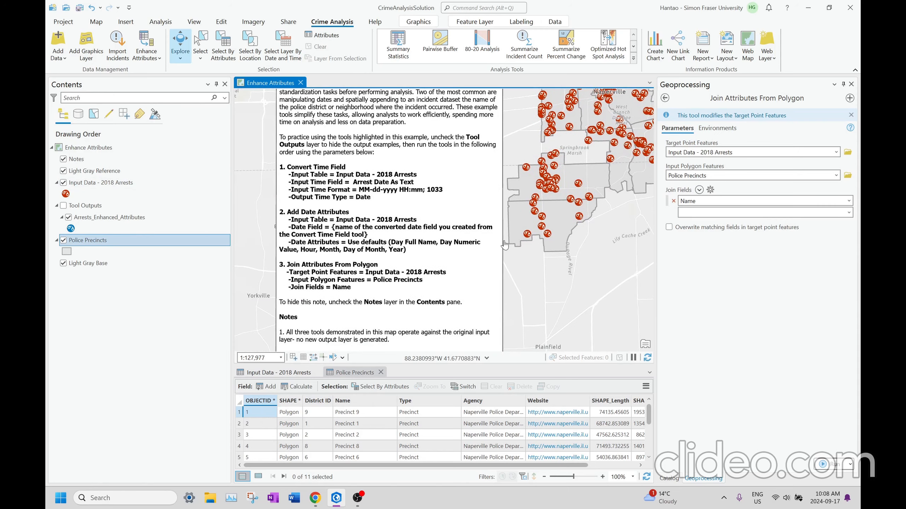
drag(557, 228, 539, 264)
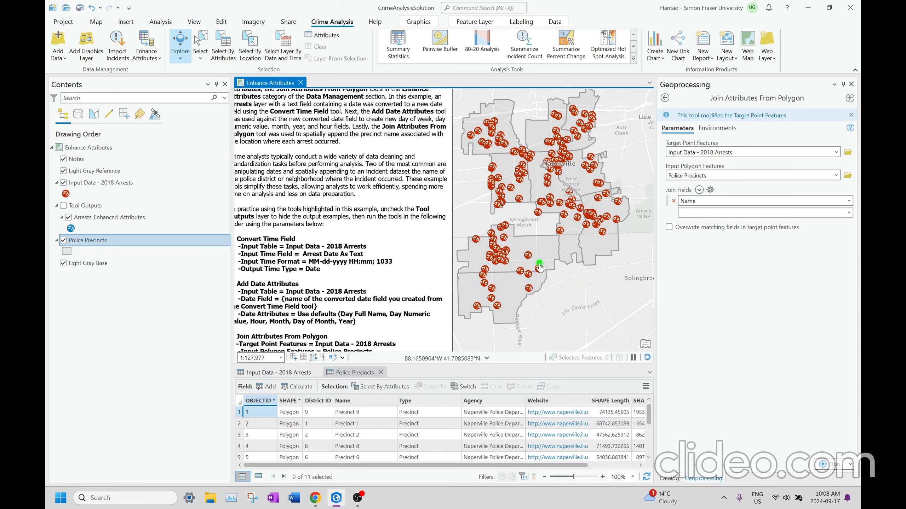
click(540, 266)
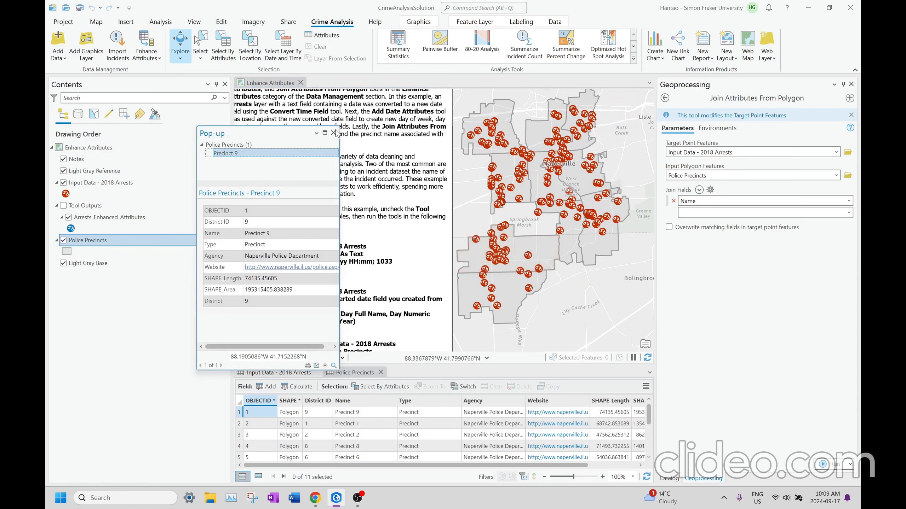
click(336, 132)
drag(510, 301, 574, 232)
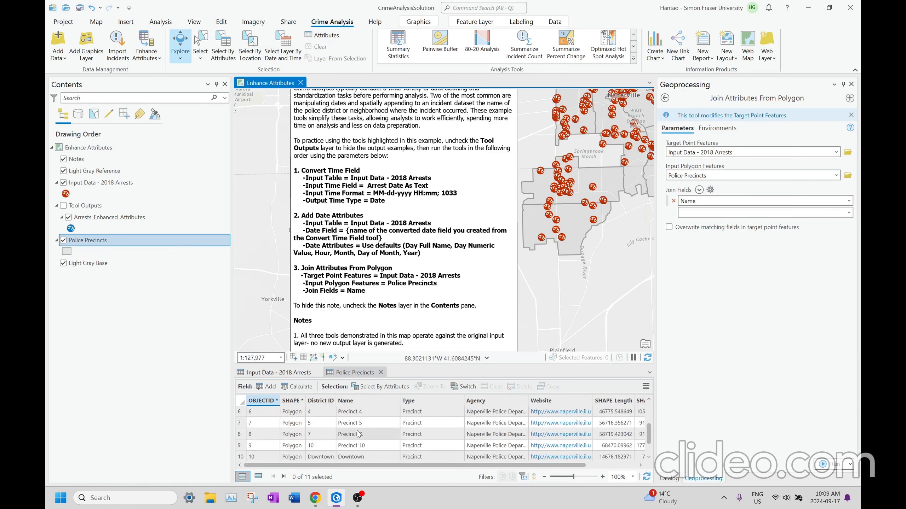
drag(592, 203, 563, 238)
drag(463, 347, 508, 263)
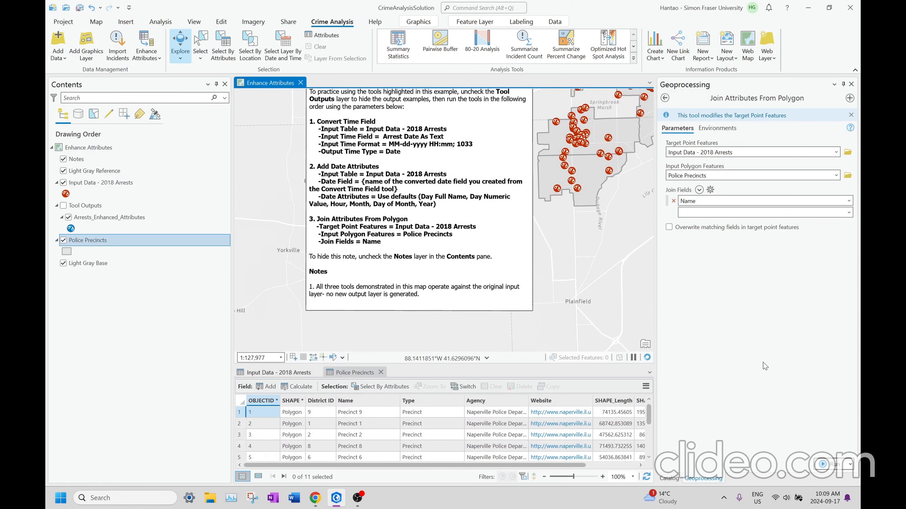
Run Join Attributes From Polygon to add the Police Precincts Name field to Input Data - 2018 Arrests, and view the joined column
click(822, 464)
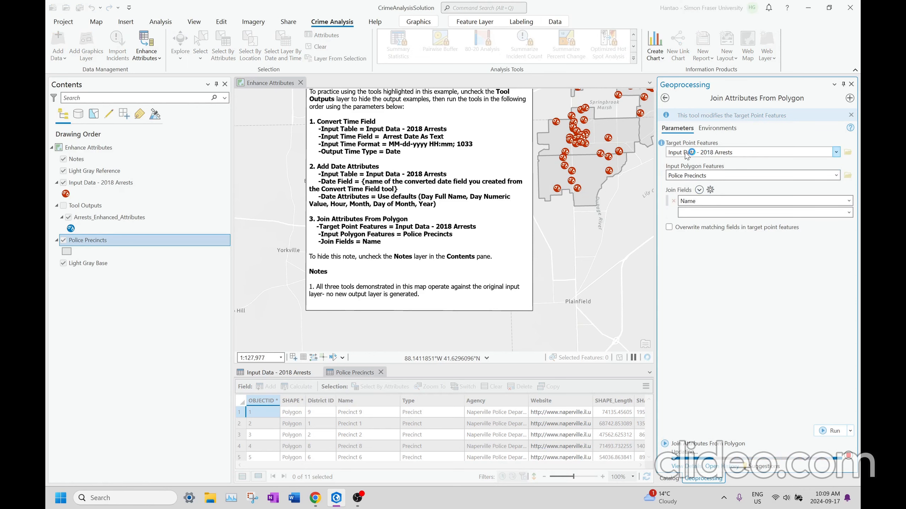
click(293, 373)
drag(283, 466, 606, 466)
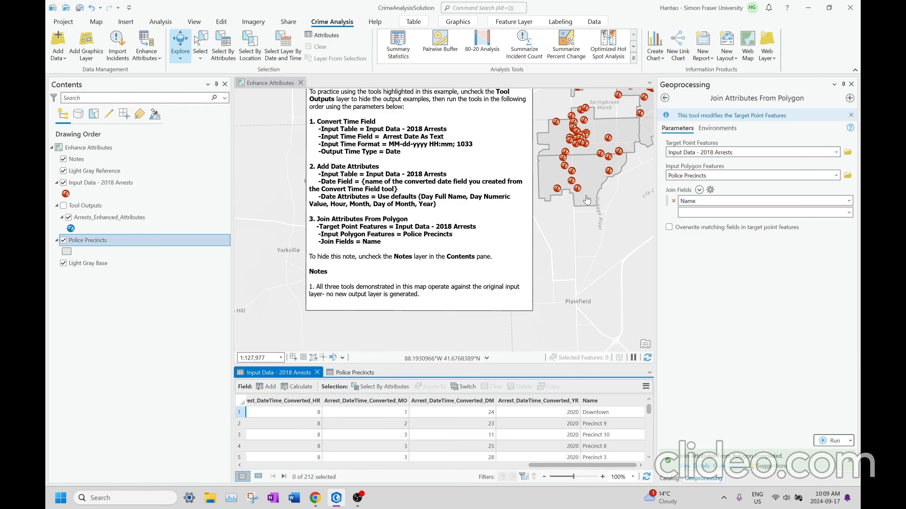
Inspect the joined precinct Name in the attributes of an arrest point in the southern precinct, and close the pop-up
click(577, 189)
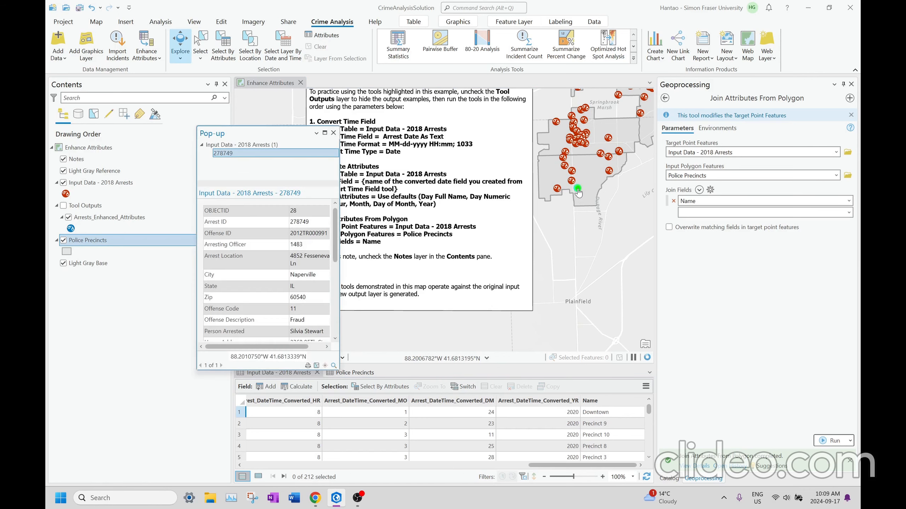
scroll(270, 327, down, 5)
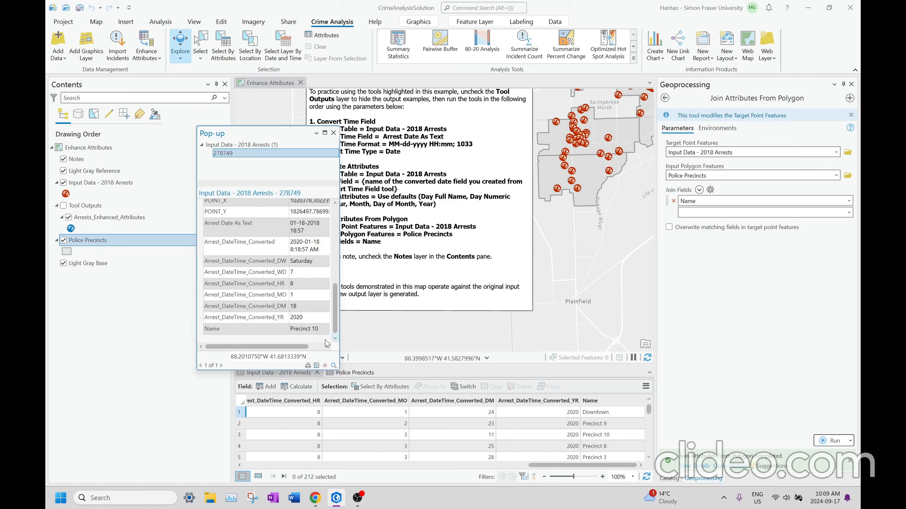
drag(288, 329, 320, 328)
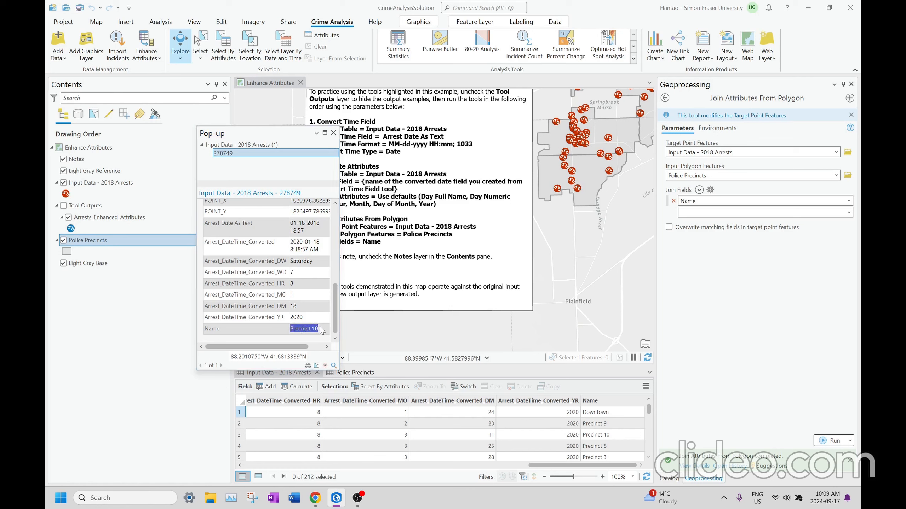
click(333, 133)
scroll(498, 193, up, 5)
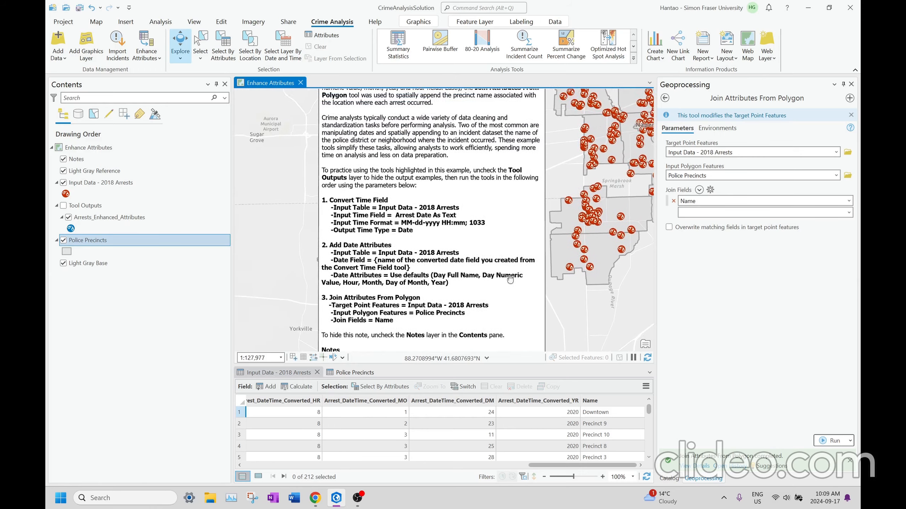
Read the Import Incidents map note on Update Features With Incident Records, and view the Crimes attribute table alongside it
drag(505, 187, 506, 262)
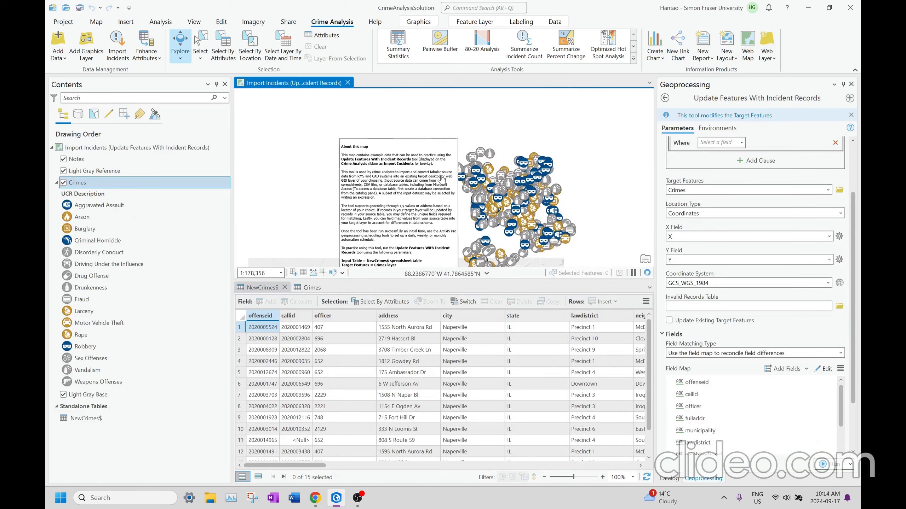
scroll(443, 179, up, 3)
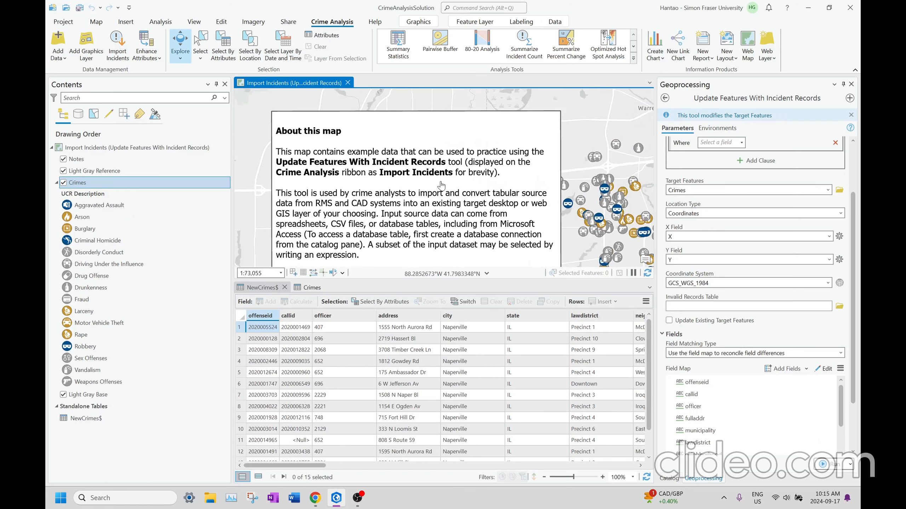
drag(444, 200, 448, 171)
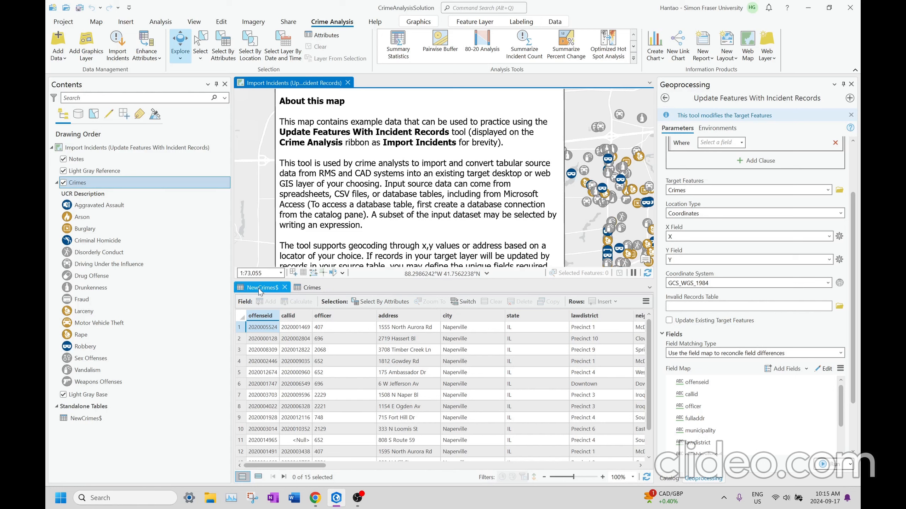
click(311, 292)
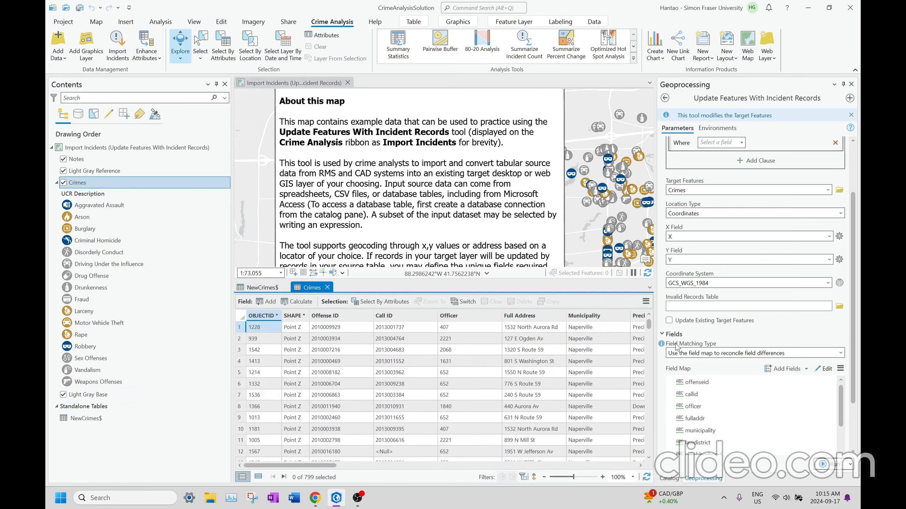
drag(506, 236, 499, 127)
drag(484, 211, 473, 193)
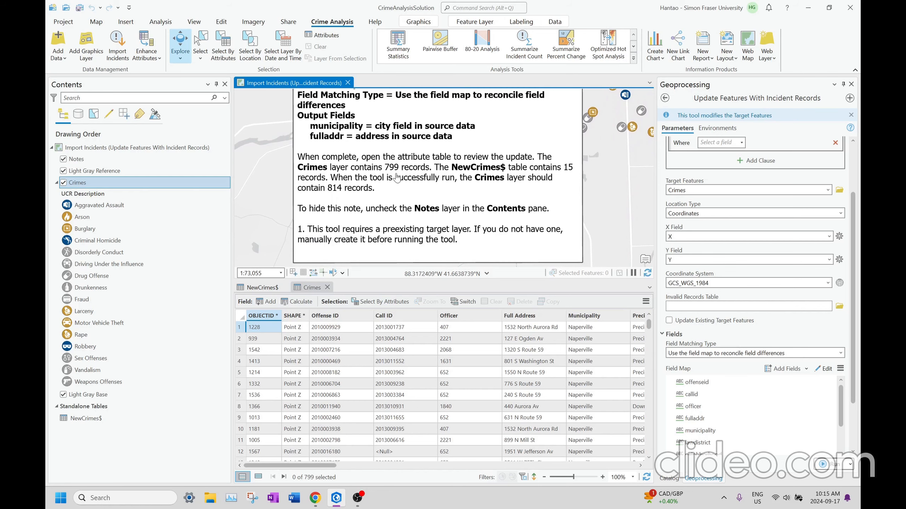
drag(647, 323, 643, 288)
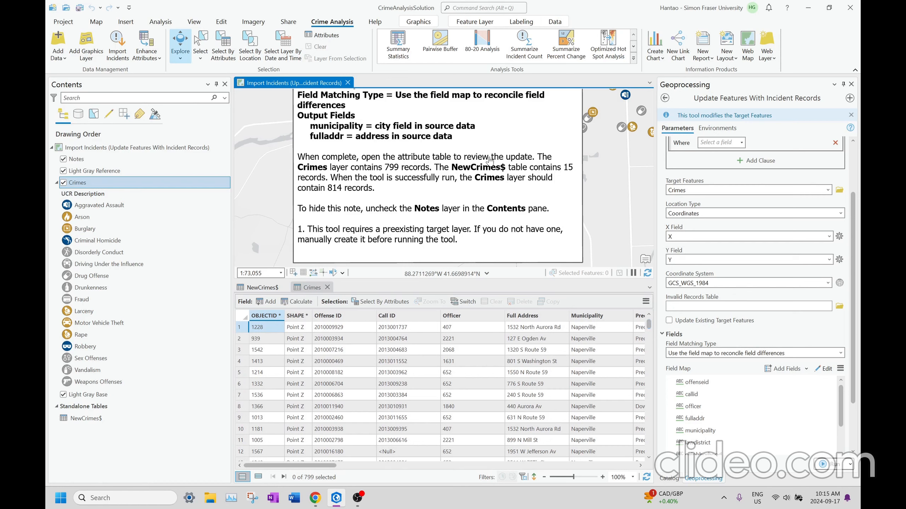
Compare the record counts of the NewCrimes$ and Crimes tables with those given in the note
click(254, 286)
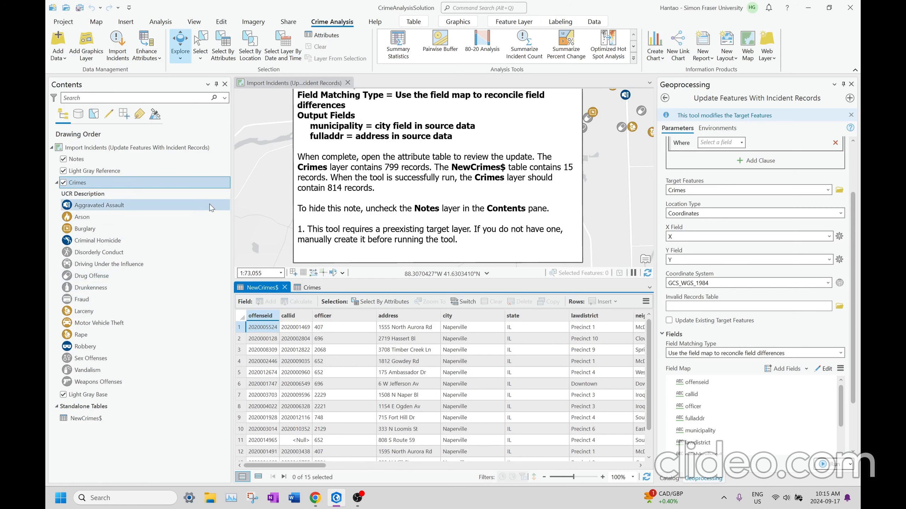
click(316, 289)
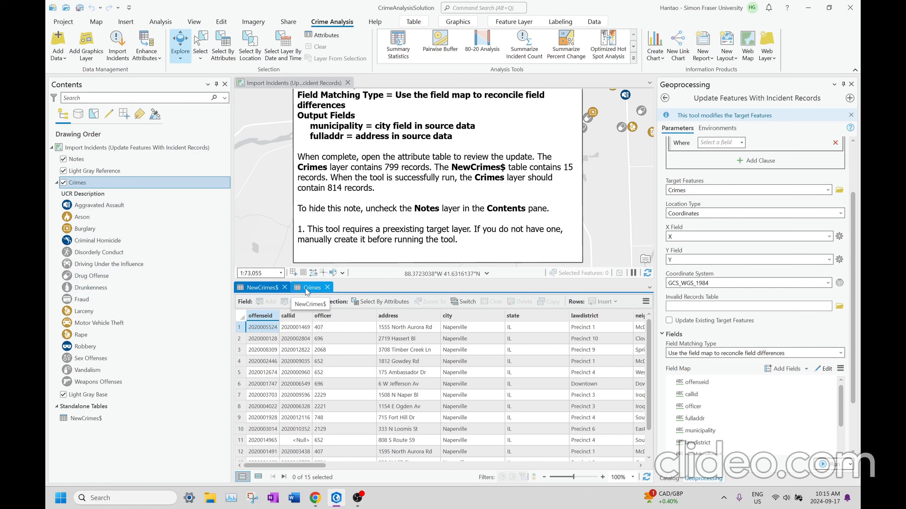
click(275, 292)
click(305, 289)
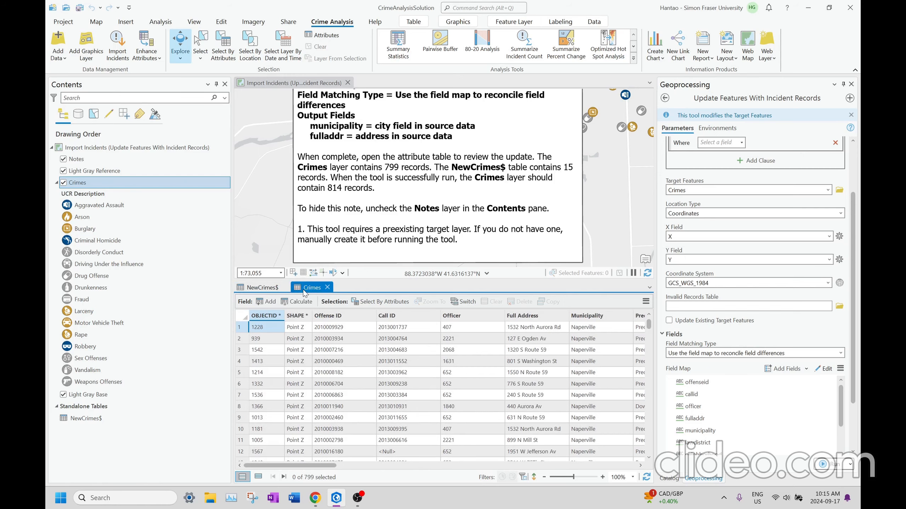
Review the Update Features With Incident Records parameters against the note, and choose Use the field map to reconcile field differences as the Field Matching Type
drag(444, 109, 441, 193)
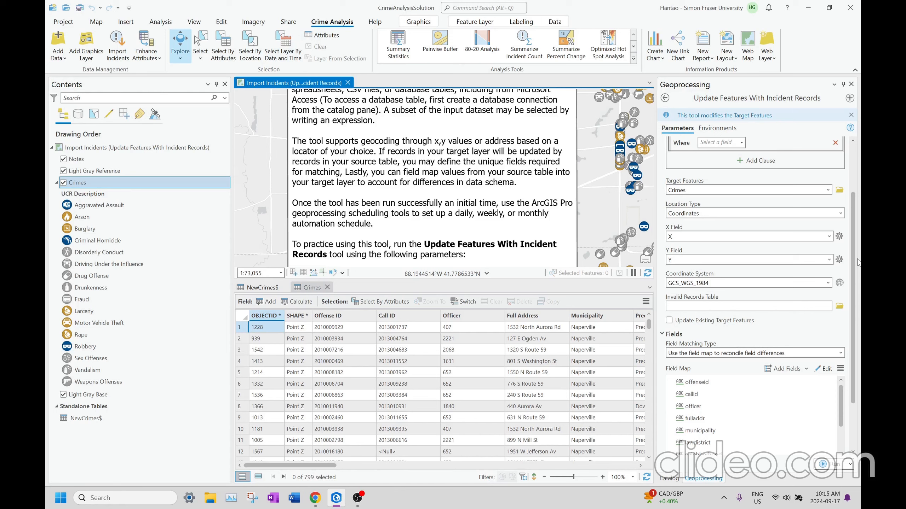
scroll(852, 214, up, 2)
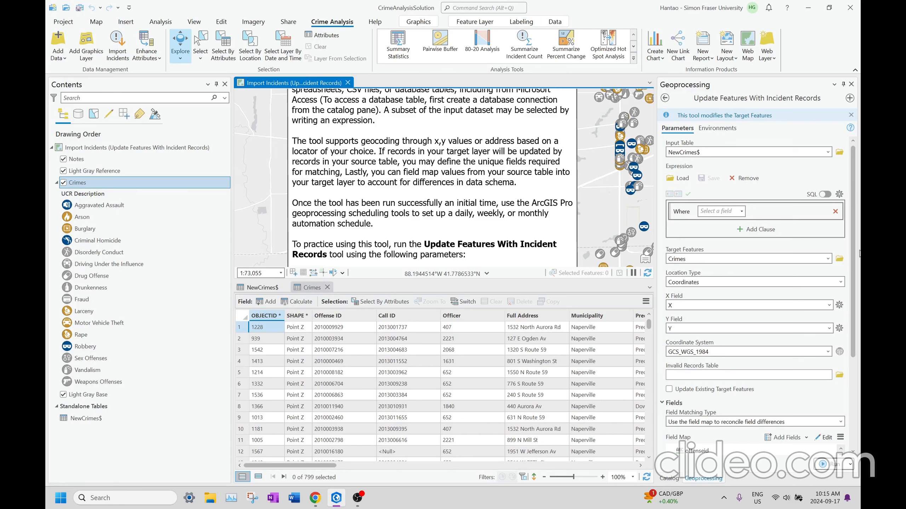
scroll(856, 266, down, 3)
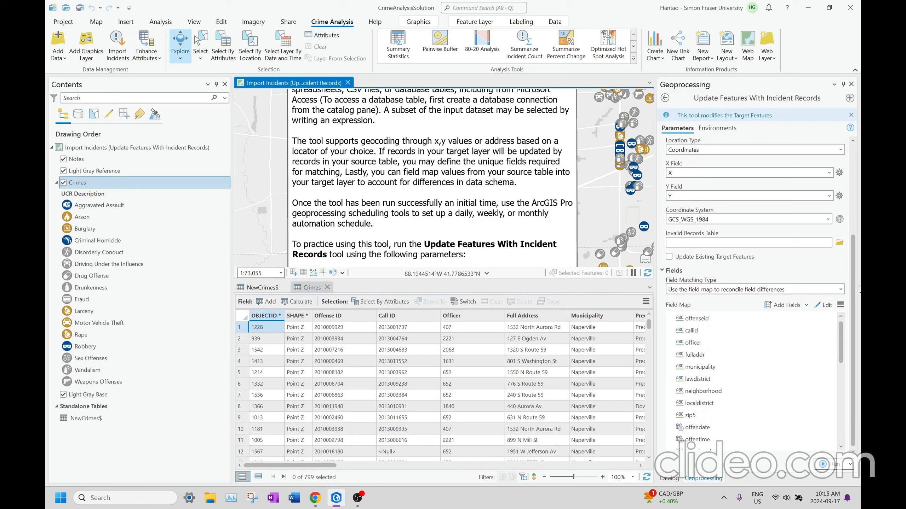
click(819, 290)
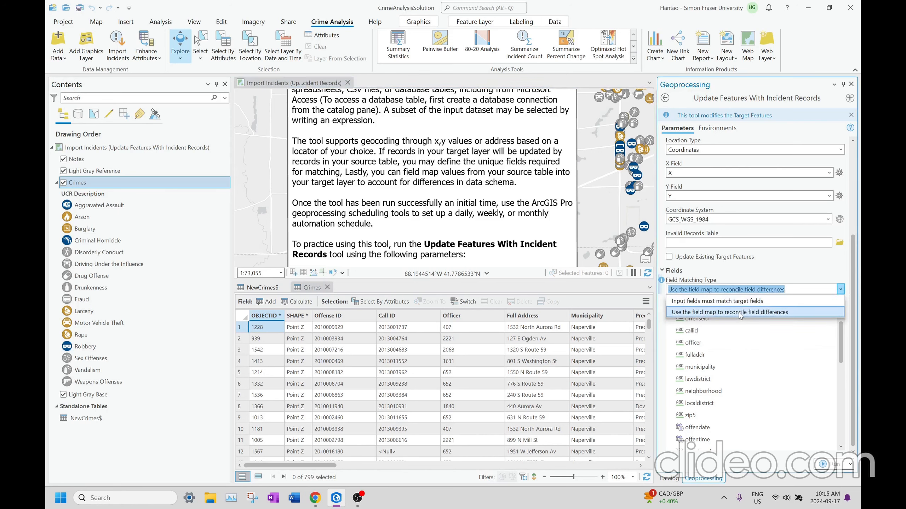
click(765, 312)
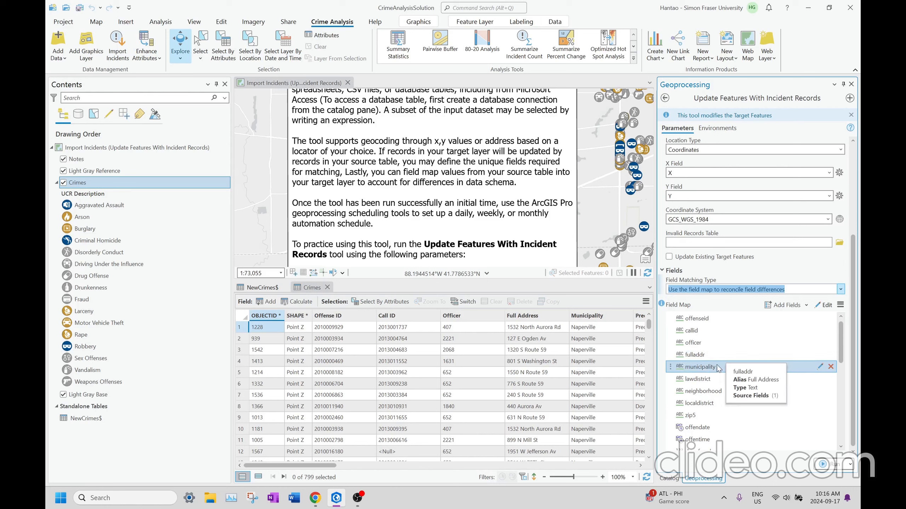
Compare the city field in NewCrimes$ with the Municipality field in Crimes, and highlight the Municipality column
click(238, 291)
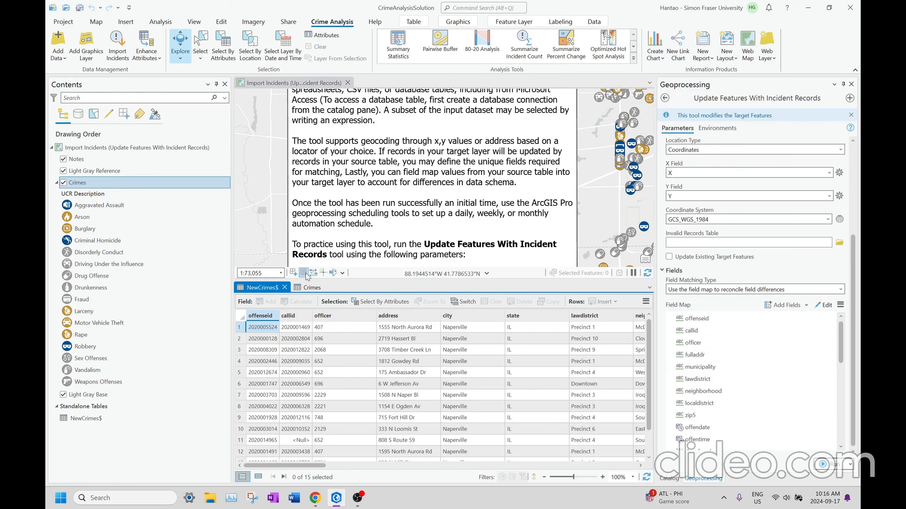
click(308, 288)
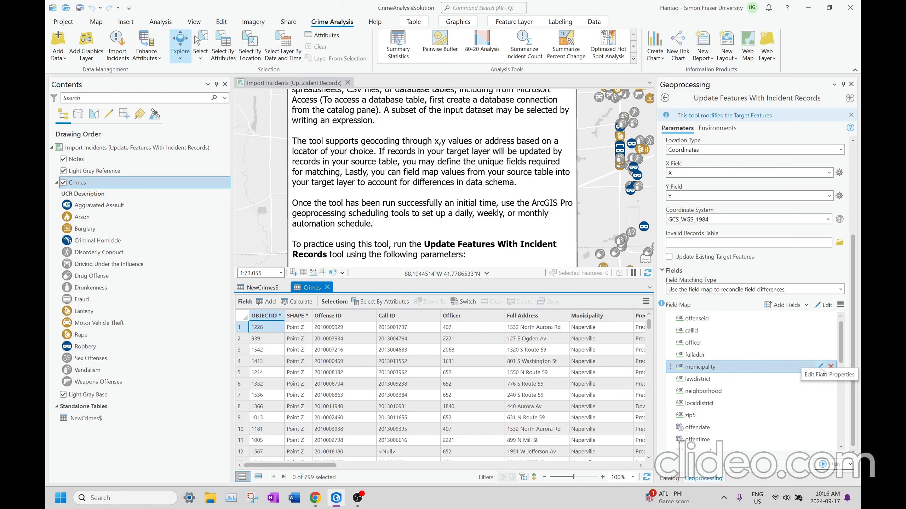
click(270, 288)
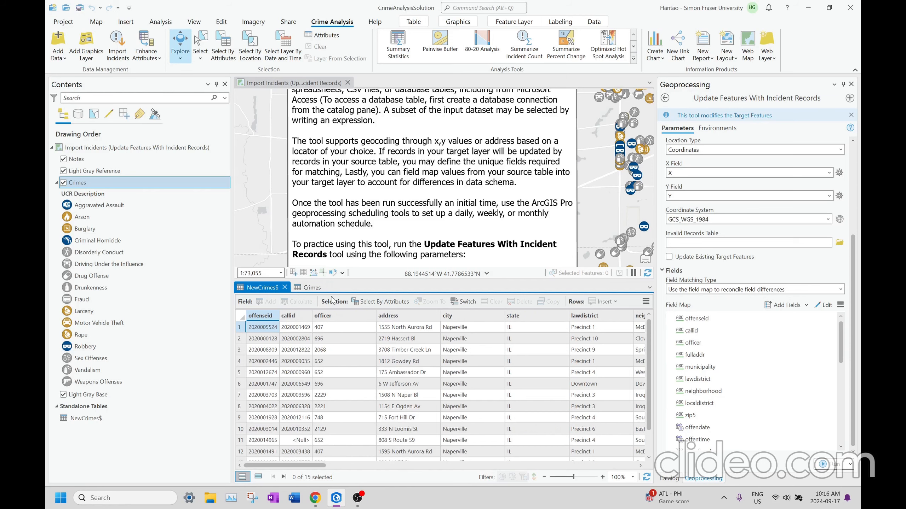
click(311, 288)
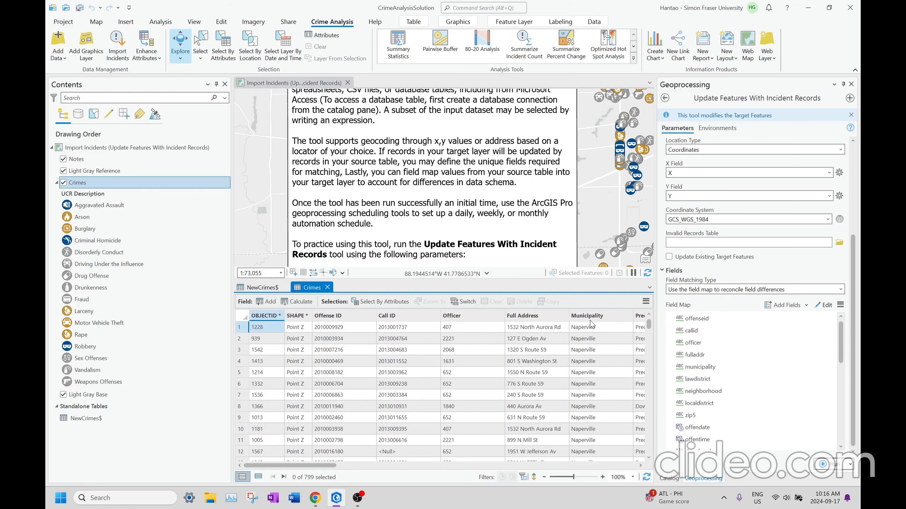
drag(280, 466, 290, 467)
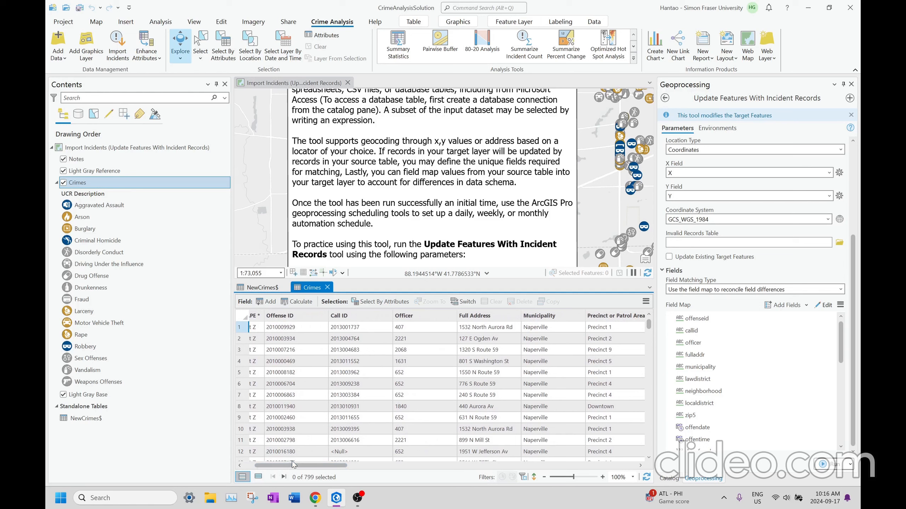
click(538, 316)
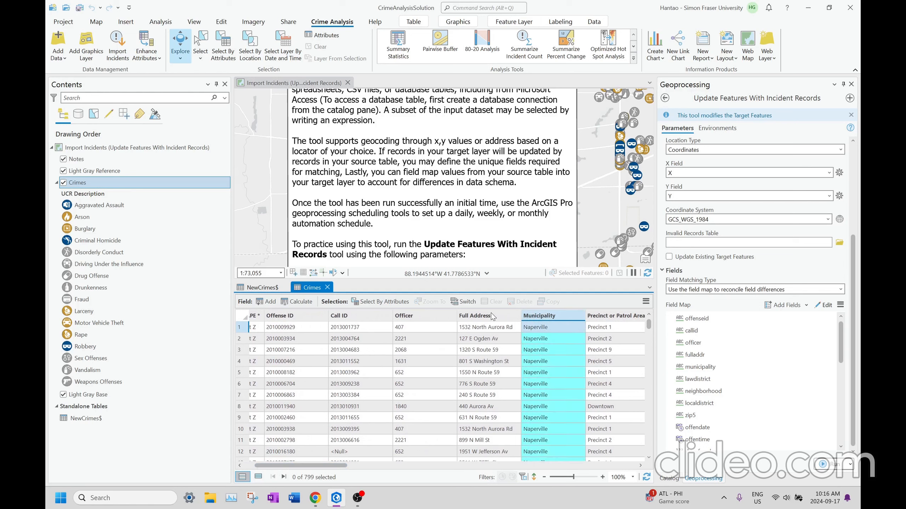
Highlight the address column in NewCrimes$ and compare it with the Full Address field in Crimes
click(266, 291)
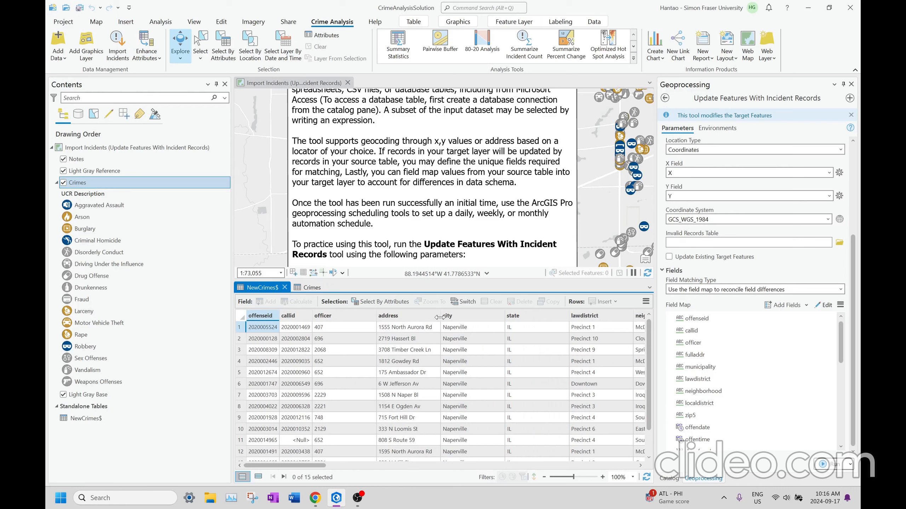
click(439, 317)
click(308, 287)
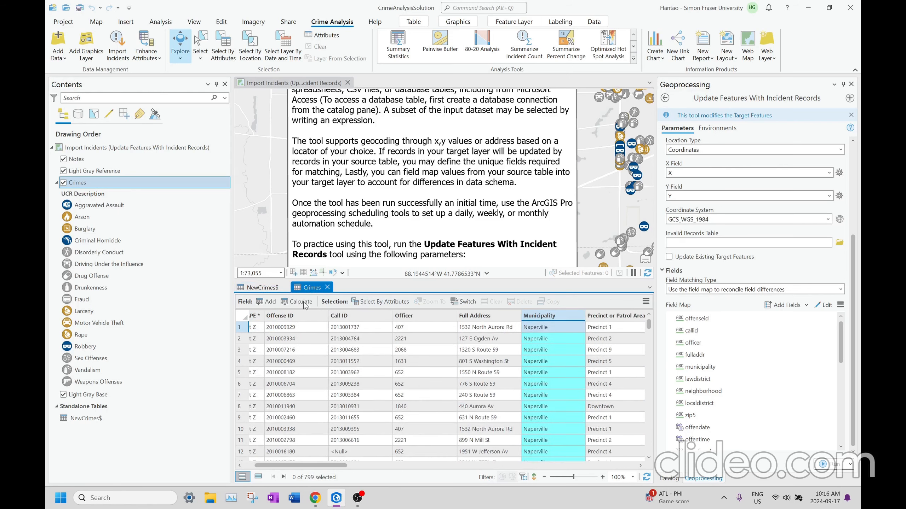
click(272, 291)
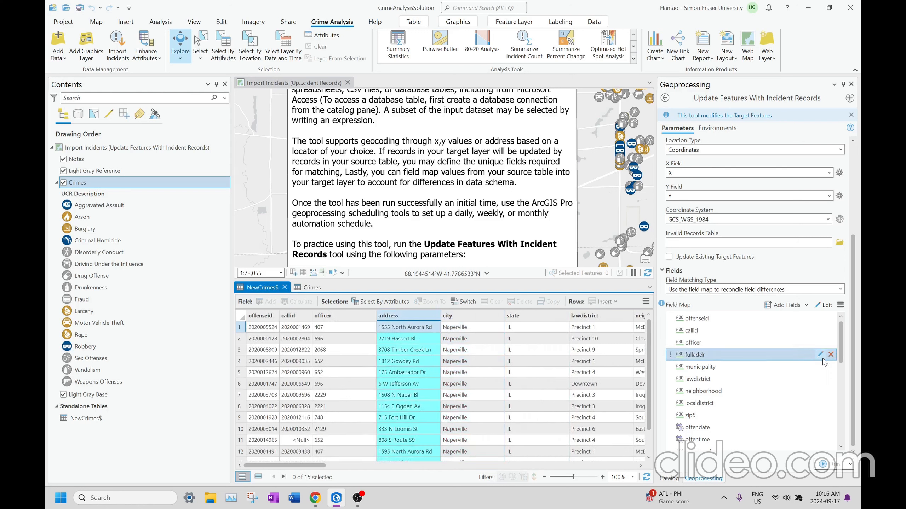
Check that fulladdr uses address as its source field, accept the mapping, and run Update Features With Incident Records on Crimes
click(820, 355)
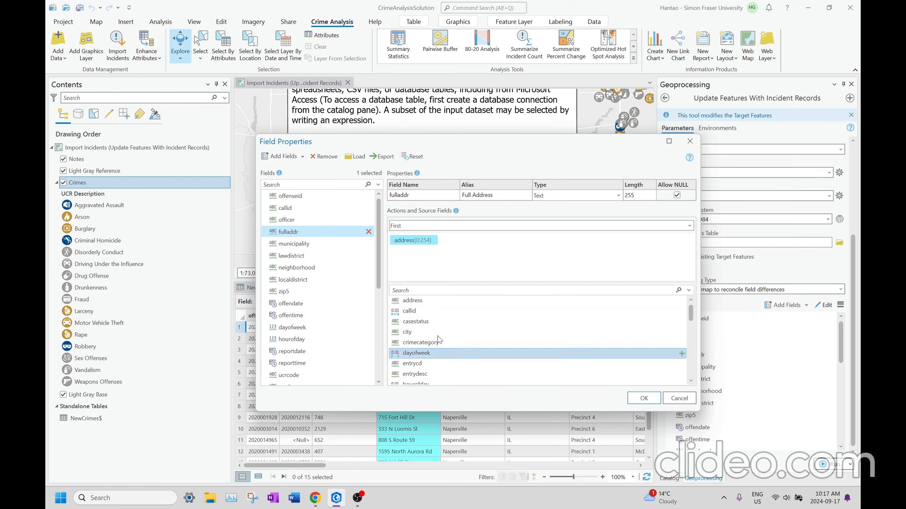
click(642, 397)
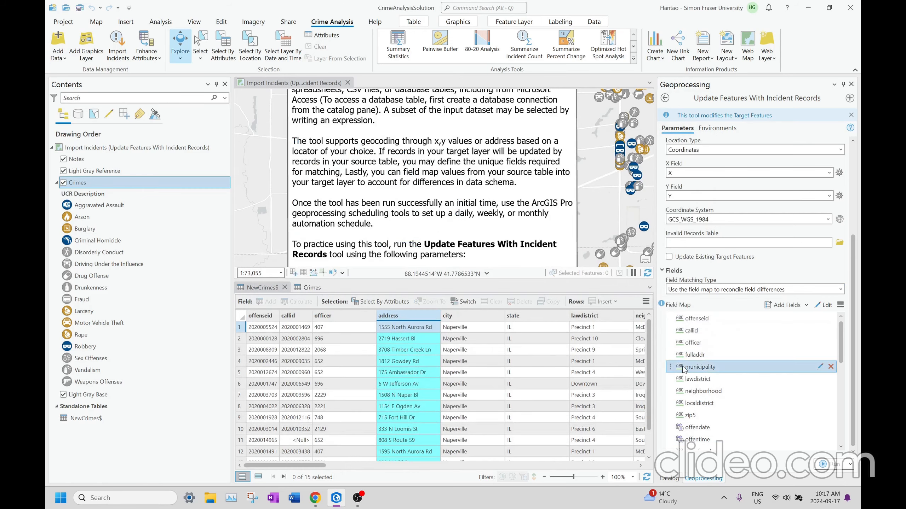
click(827, 465)
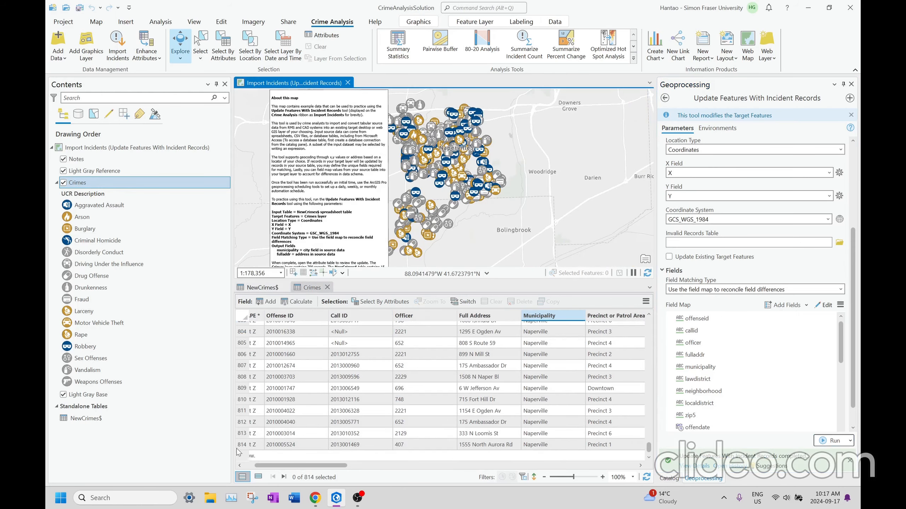
Select the last record in the updated Crimes table, and check the note's closing instructions on the expected result
click(240, 445)
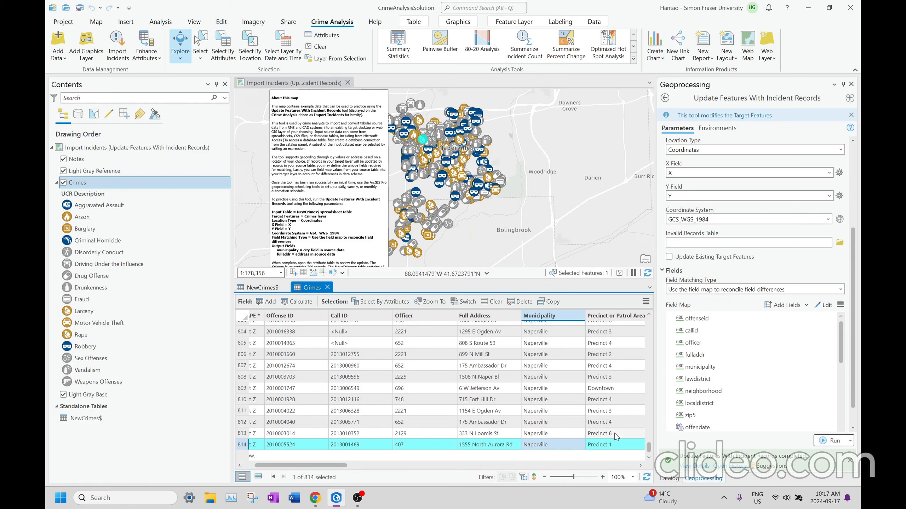
drag(341, 251, 384, 161)
scroll(381, 187, up, 2)
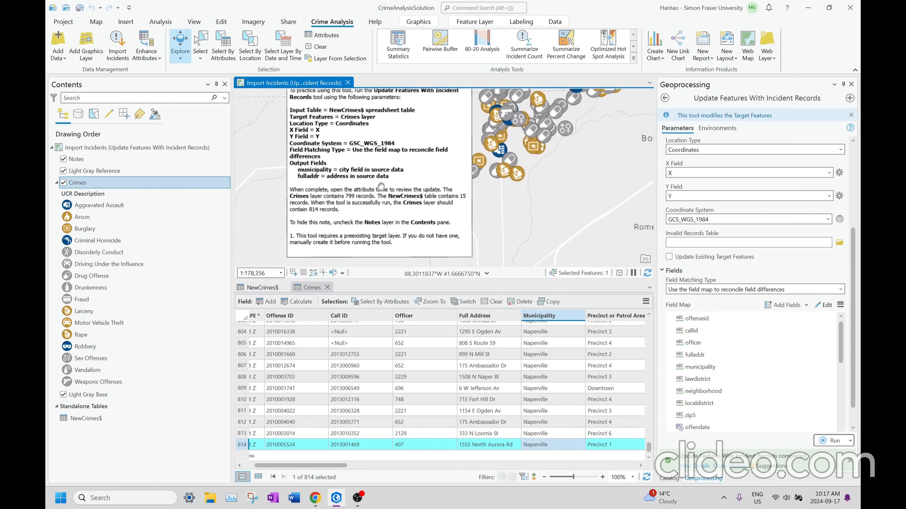
scroll(386, 192, up, 2)
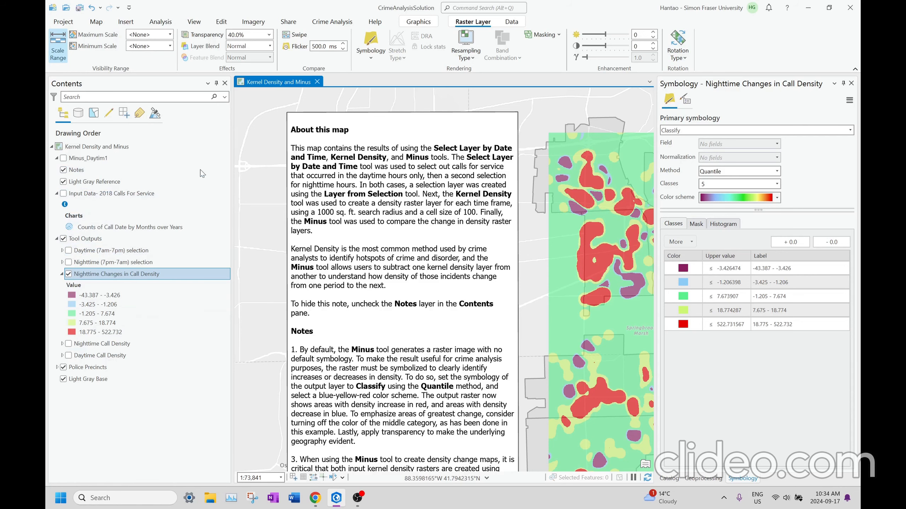
Hide the Nighttime Changes in Call Density raster, and briefly display Nighttime Call Density with the Nighttime (7pm-7am) selection points
click(68, 274)
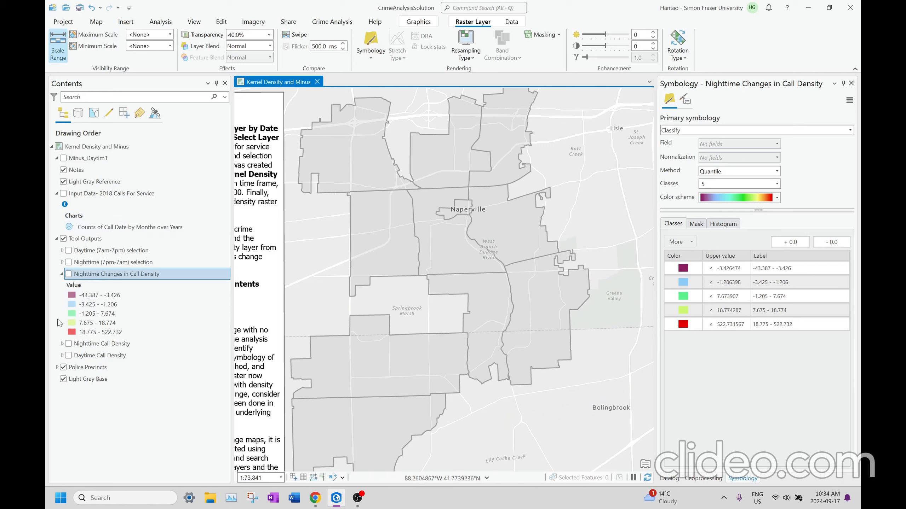
click(68, 343)
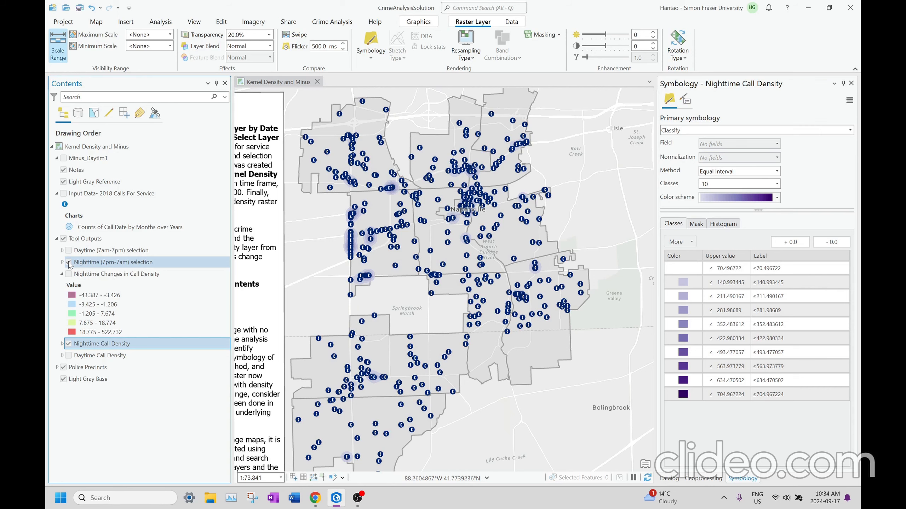
click(69, 262)
click(69, 343)
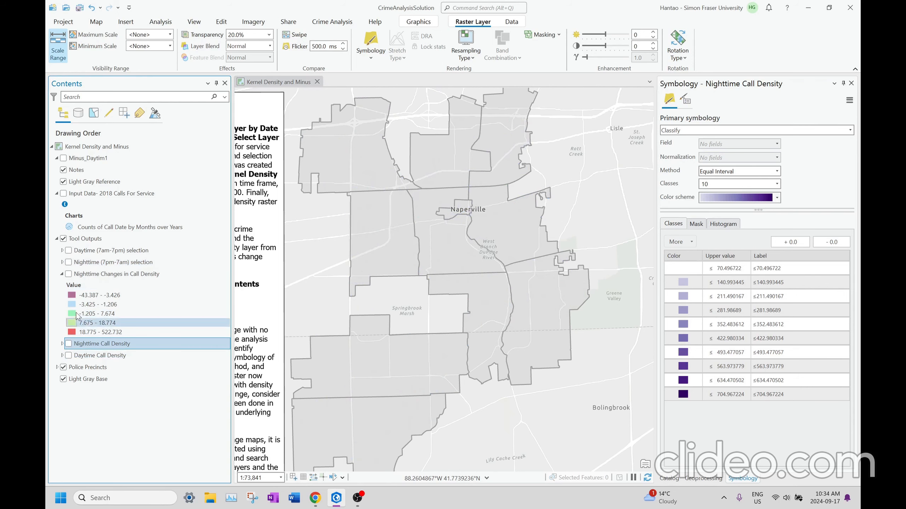
Preview the Input Data- 2018 Calls For Service, Daytime (7am-7pm) selection and Nighttime (7pm-7am) selection layers in turn, hiding each again
click(63, 194)
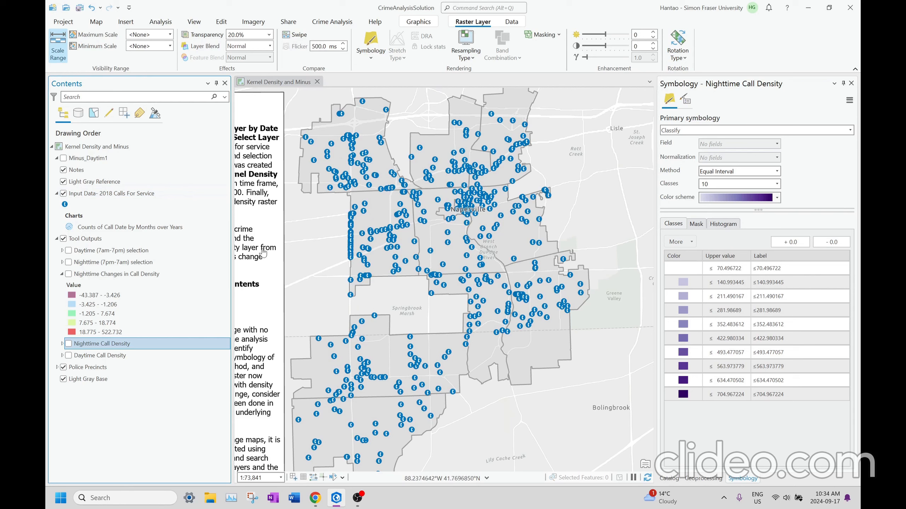
click(63, 193)
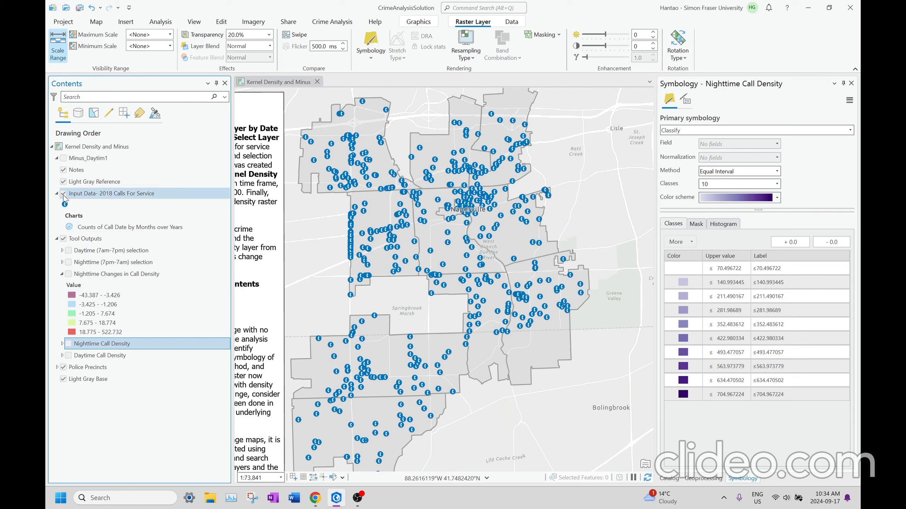
click(69, 251)
click(68, 251)
click(69, 262)
click(69, 263)
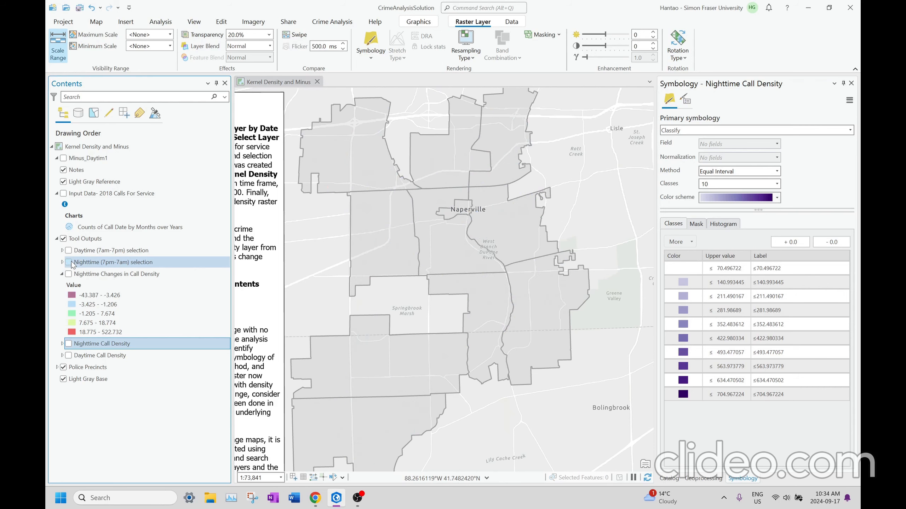
Display the Daytime (7am-7pm) and Nighttime (7pm-7am) selection points, and review the note on how they were created
click(69, 251)
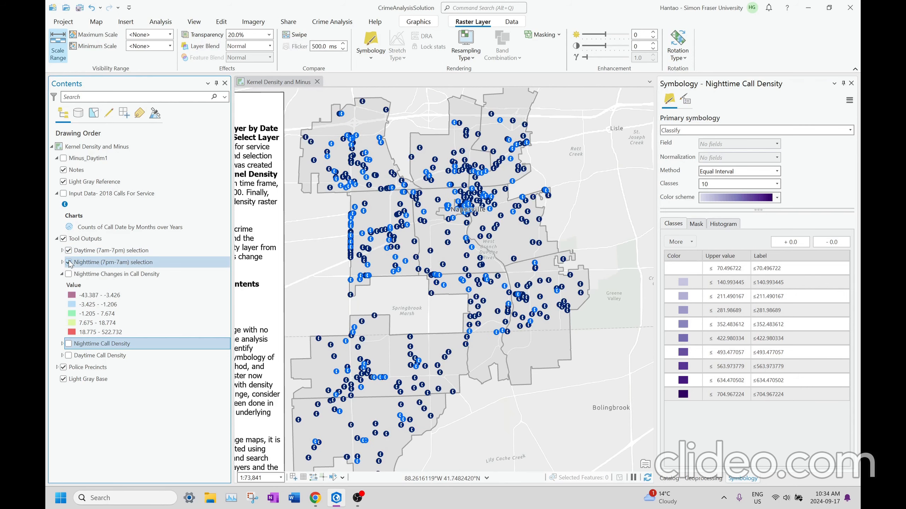
mouse_move(427, 232)
mouse_down()
mouse_move(532, 216)
mouse_move(602, 217)
mouse_up()
drag(354, 177, 465, 195)
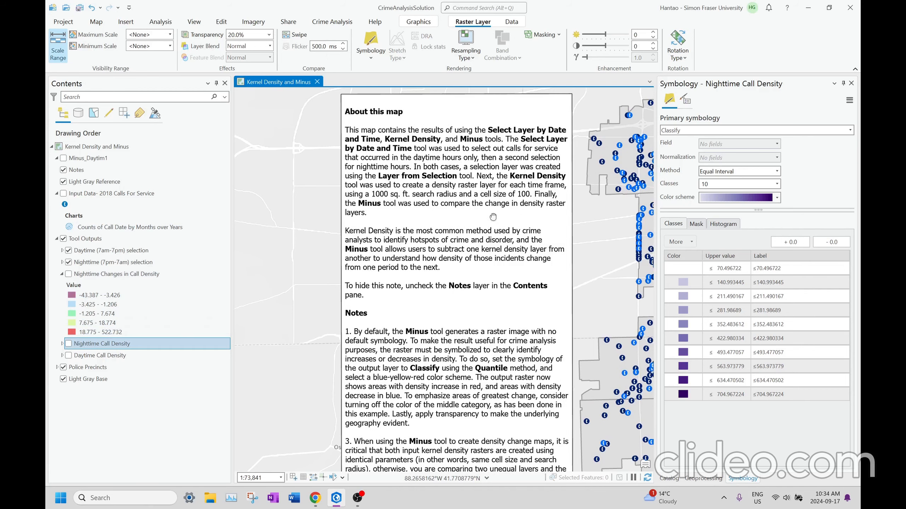
drag(501, 218, 312, 251)
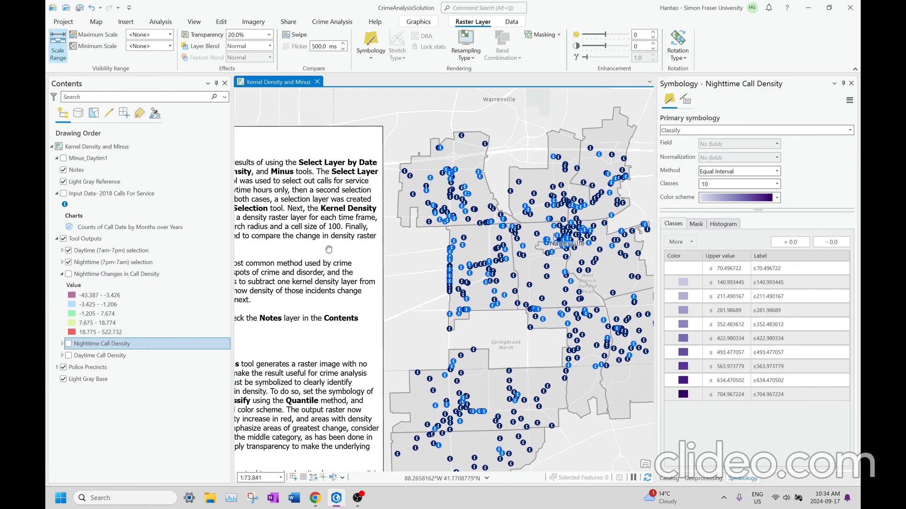
Hide both time selection layers, and display the Nighttime Call Density and Daytime Call Density rasters together
click(68, 251)
click(69, 262)
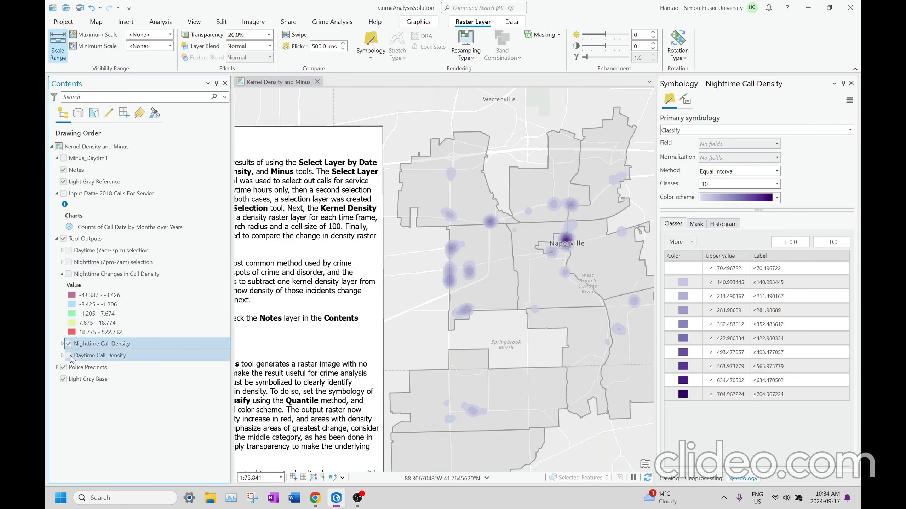
click(69, 355)
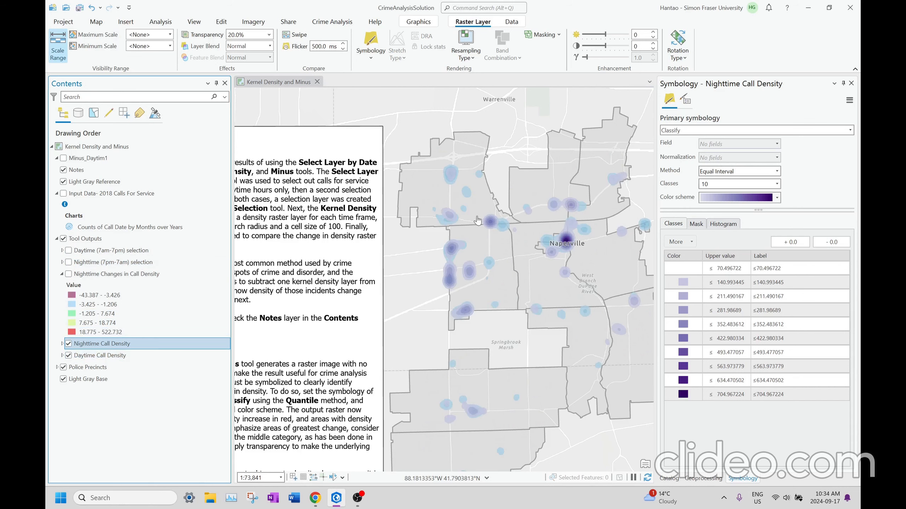
Start Kernel Density with Daytime (7am-7pm) selection as the input features and NONE as the population field
click(332, 21)
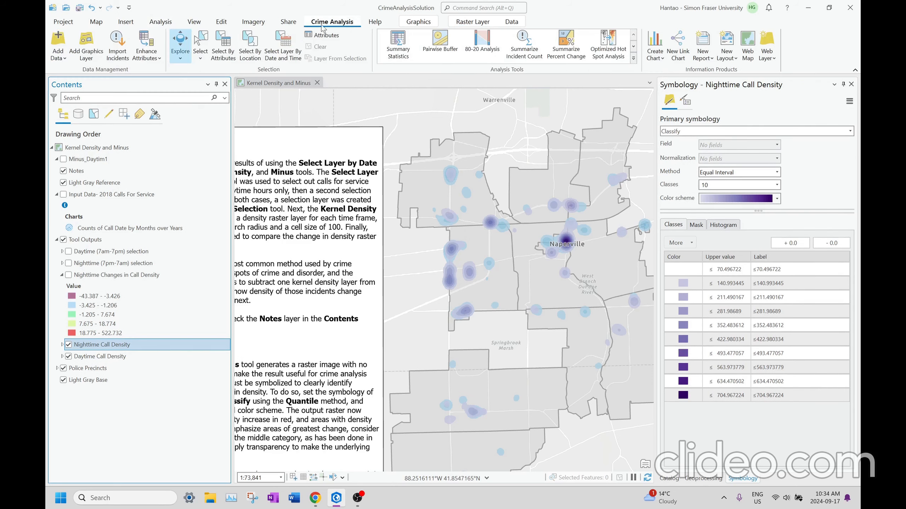
click(633, 58)
click(389, 103)
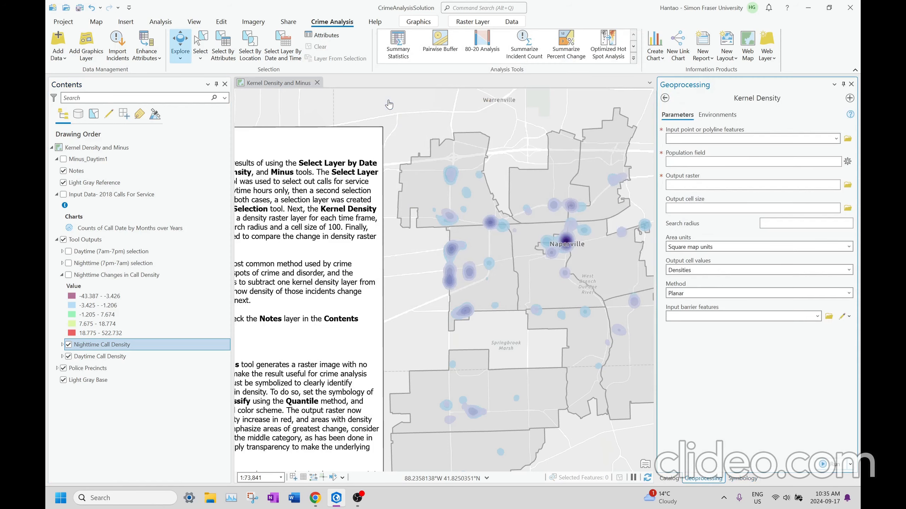
click(836, 138)
click(809, 166)
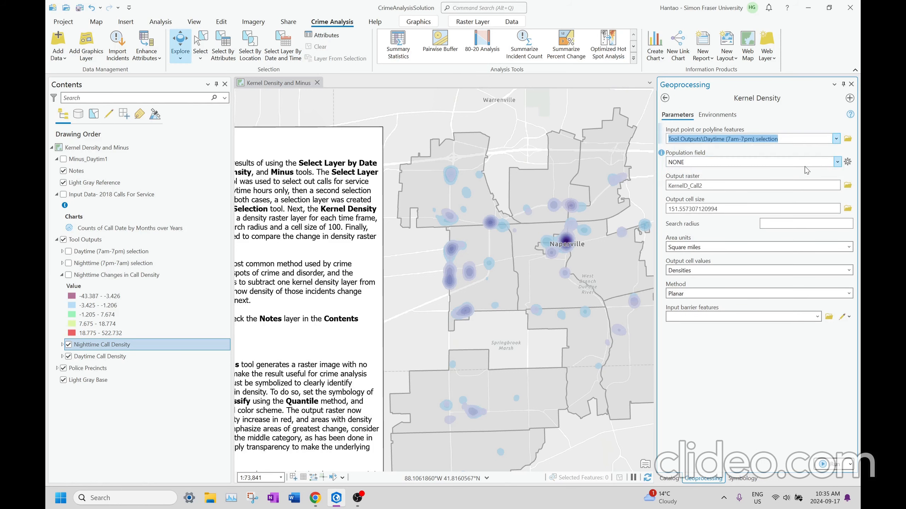
click(837, 161)
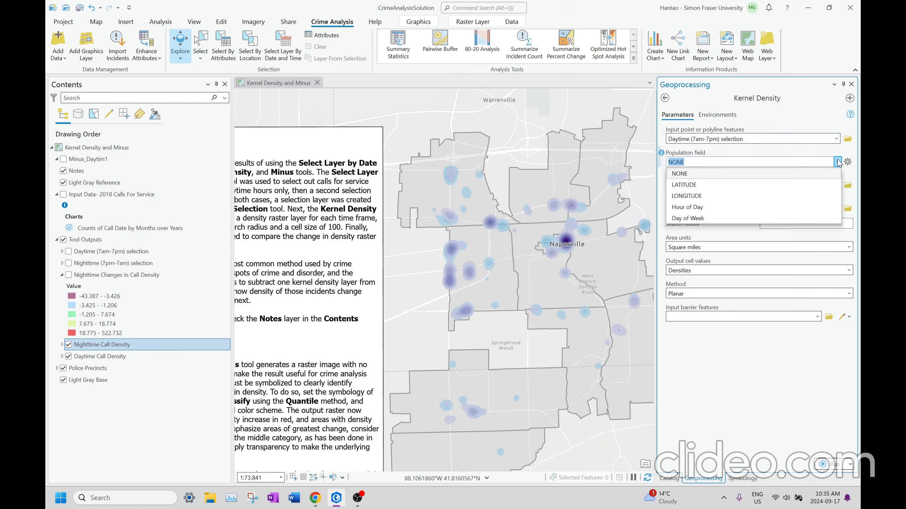
click(799, 315)
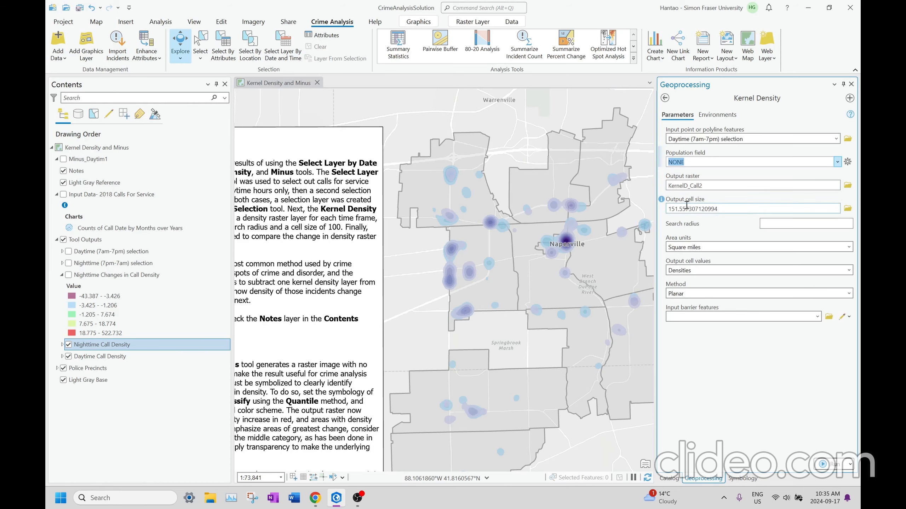
Check the map note for the Kernel Density search radius and cell size, and close the tool without running it
drag(497, 274, 633, 179)
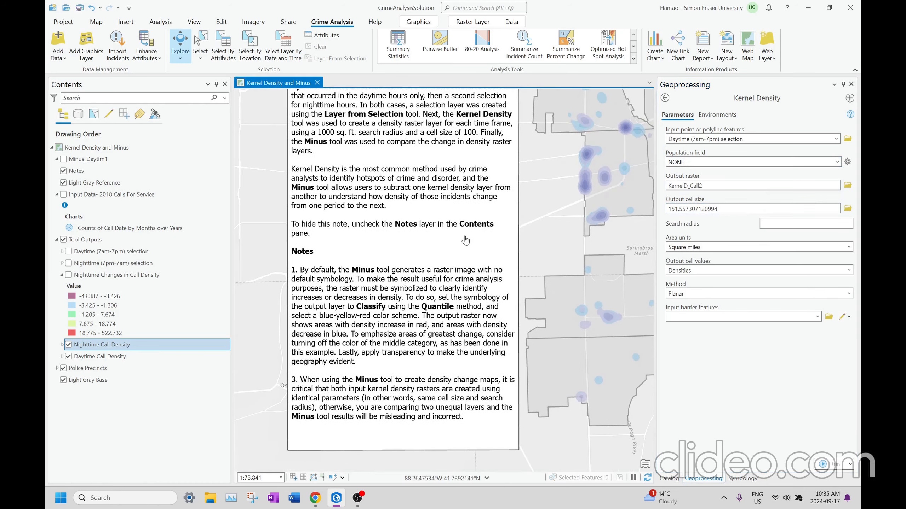
drag(466, 241, 478, 281)
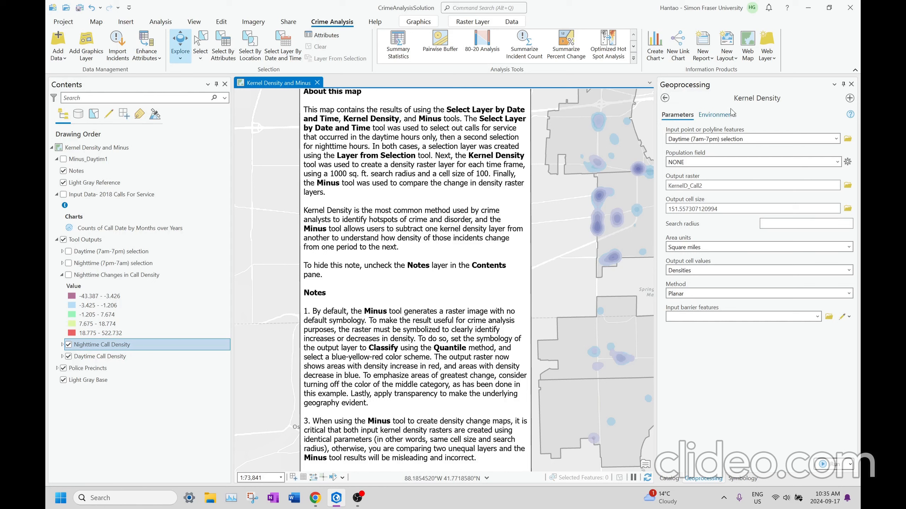
drag(536, 213, 512, 193)
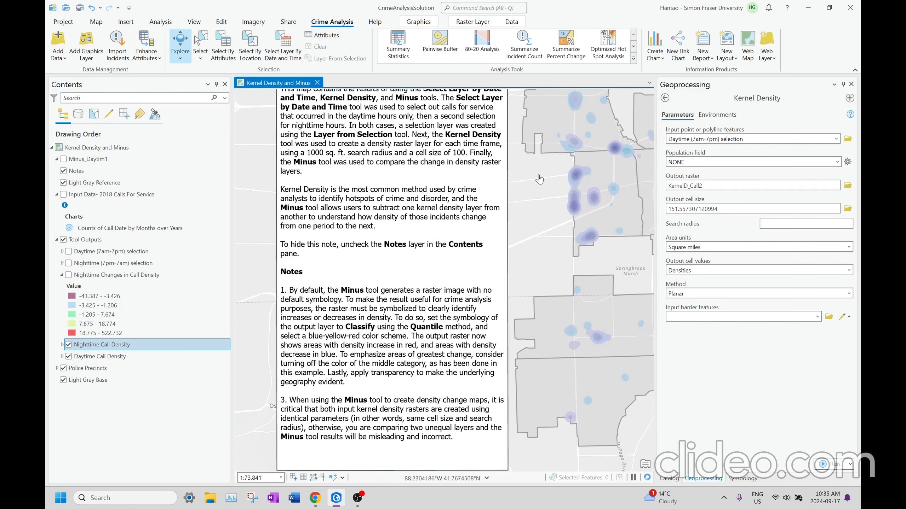
click(851, 84)
Set up the Minus tool to subtract Daytime Call Density from Nighttime Call Density
click(633, 58)
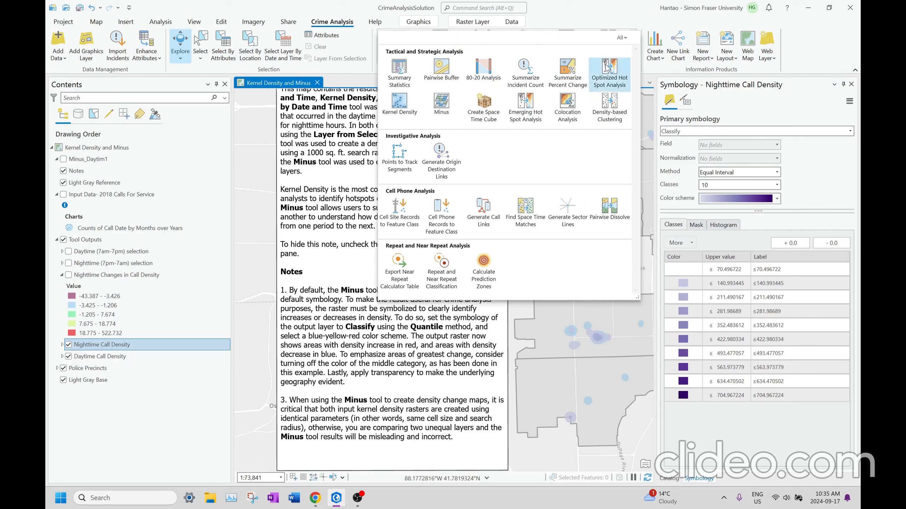
click(441, 103)
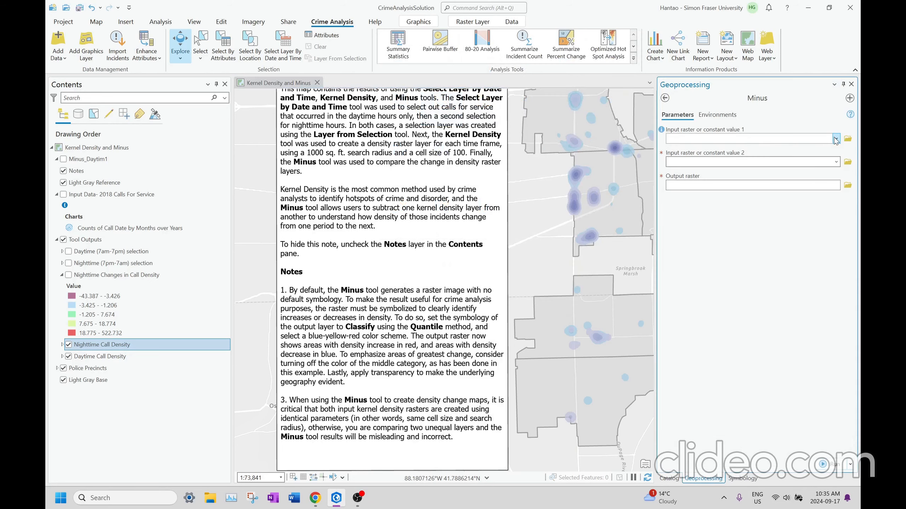
click(835, 139)
click(814, 173)
click(835, 162)
click(757, 196)
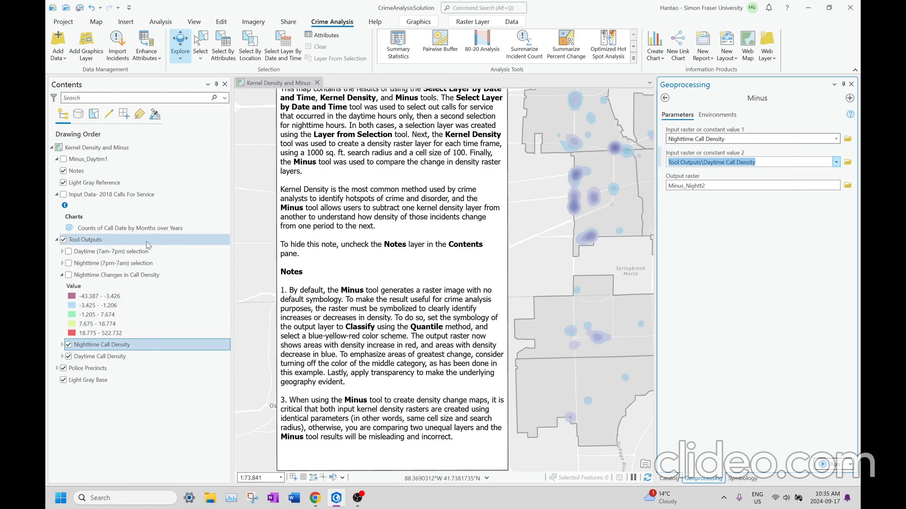
Display the Nighttime Changes in Call Density raster, and examine its pattern alongside the note on interpreting Minus results
click(441, 203)
drag(440, 202, 380, 208)
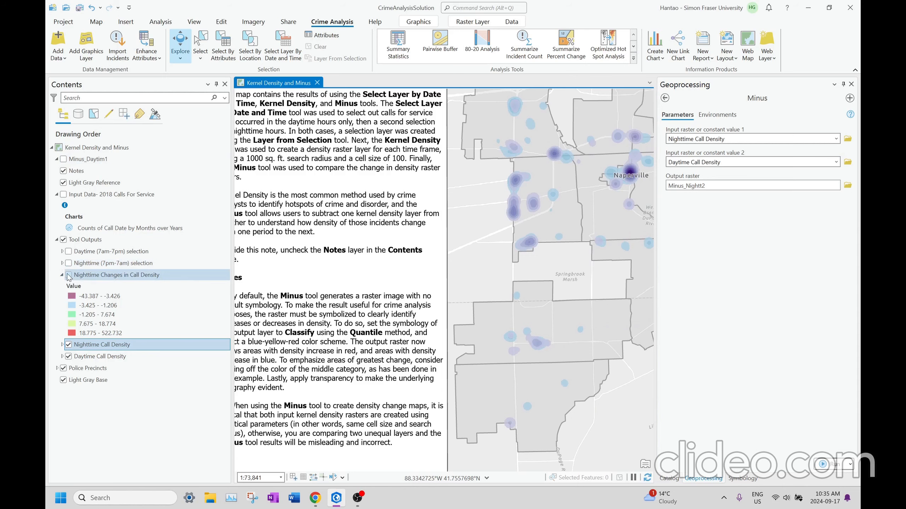
click(69, 275)
drag(594, 179, 519, 201)
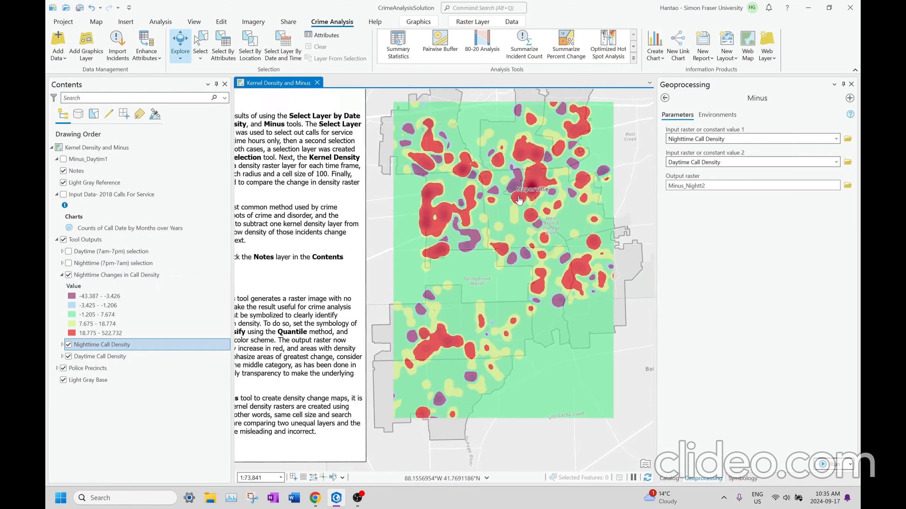
scroll(519, 201, down, 2)
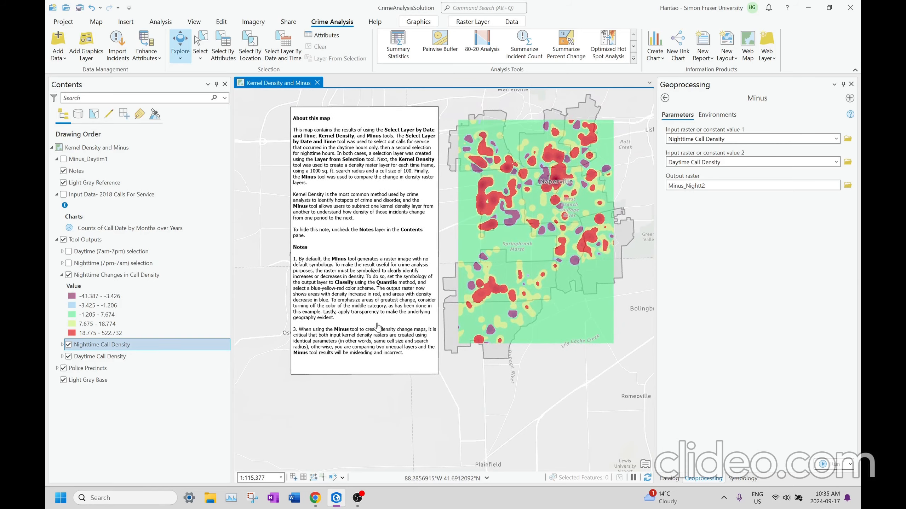
scroll(377, 326, up, 4)
scroll(378, 320, down, 2)
drag(371, 309, 401, 303)
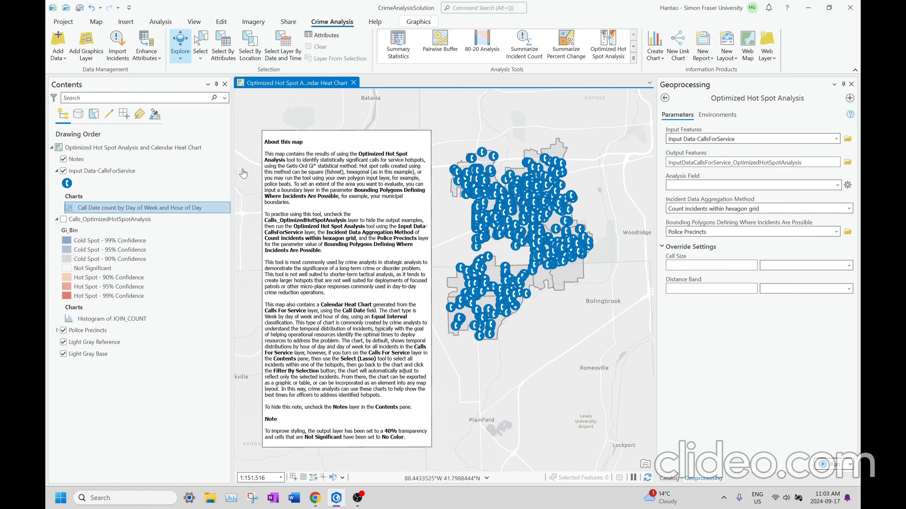
Inspect the CallsForService points and the Optimized Hot Spot Analysis aggregation methods, keeping Count incidents within hexagon grid
scroll(488, 208, up, 1)
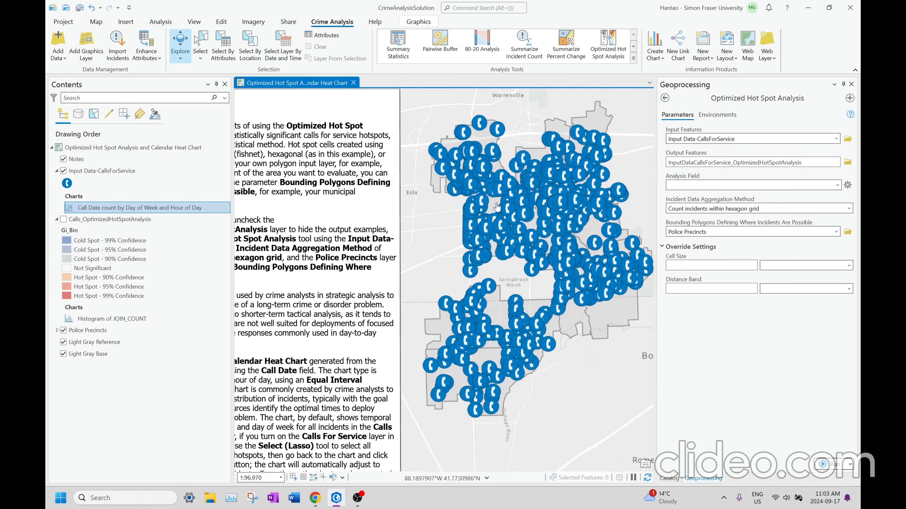
scroll(545, 210, up, 1)
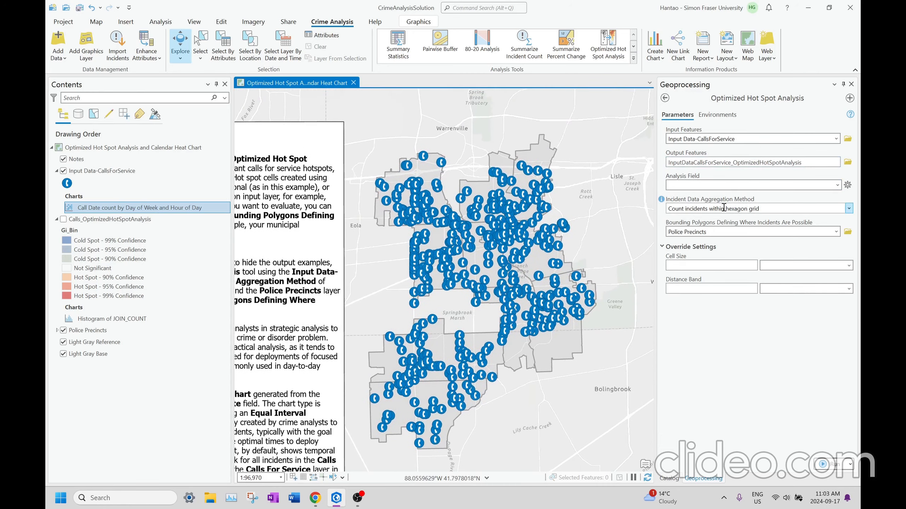
click(852, 210)
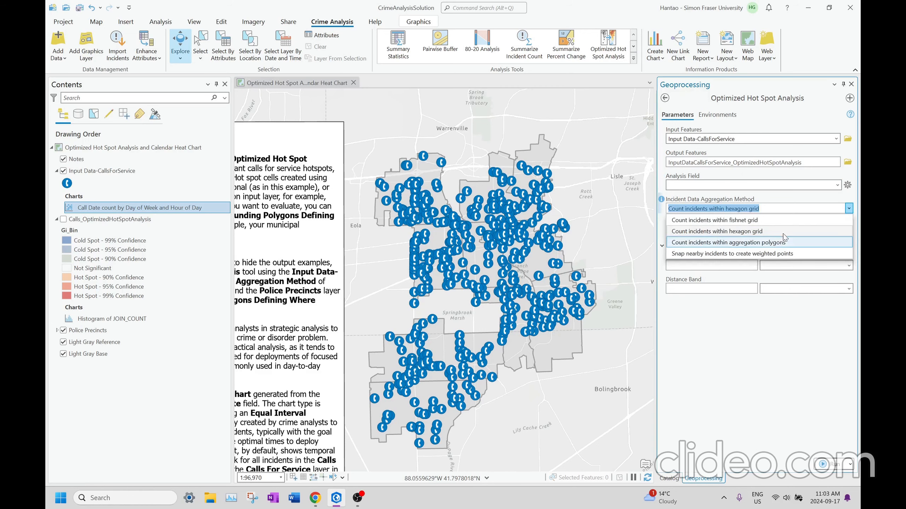
click(803, 338)
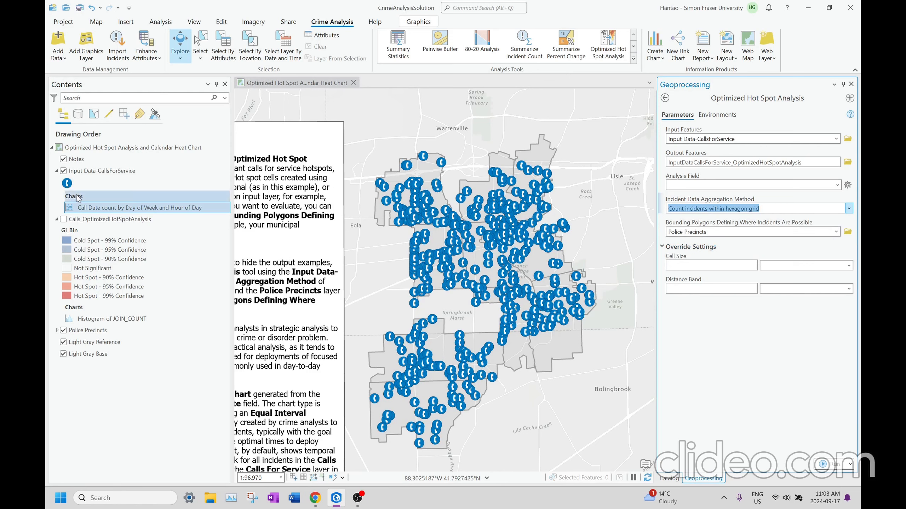
Display Calls_OptimizedHotSpotAnalysis, hide Input Data-CallsForService, and examine the hexagon hot spots alongside the map note
click(63, 219)
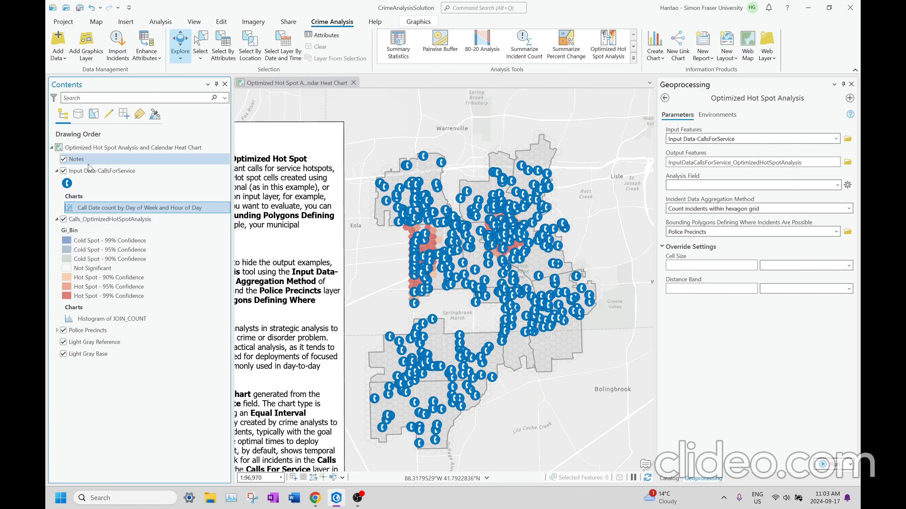
click(63, 170)
drag(421, 257, 546, 201)
drag(450, 204, 496, 228)
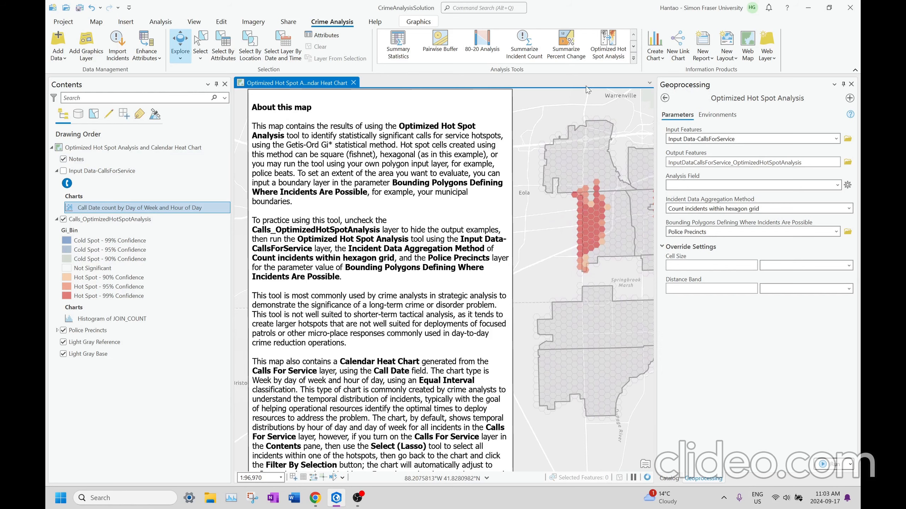
drag(501, 186, 542, 201)
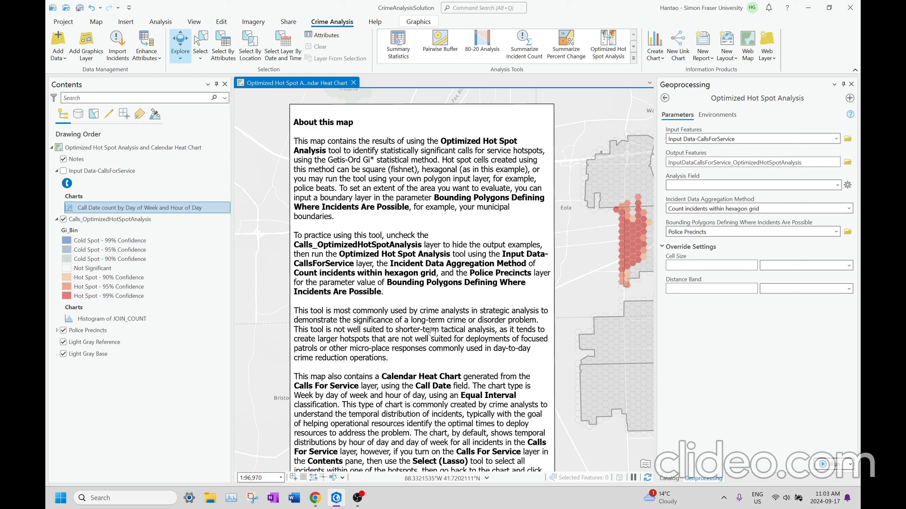
drag(520, 323, 396, 359)
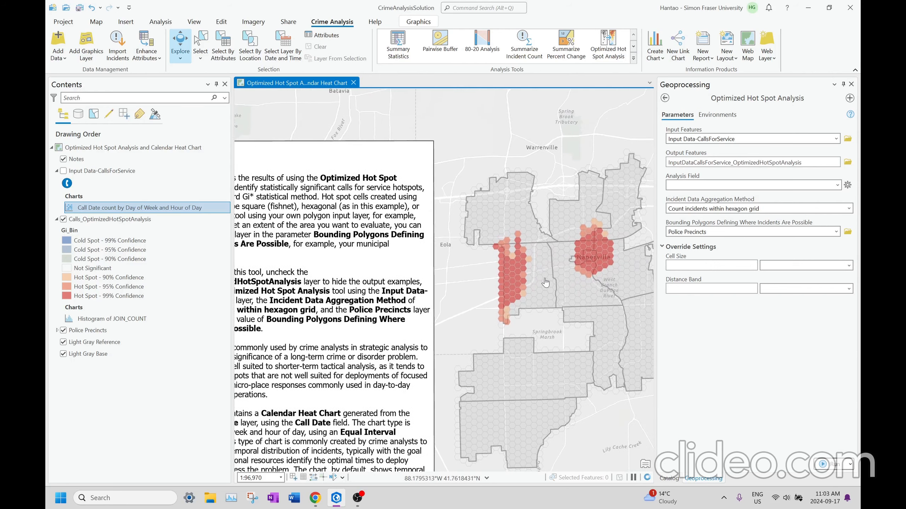
drag(542, 279, 492, 300)
drag(254, 274, 374, 255)
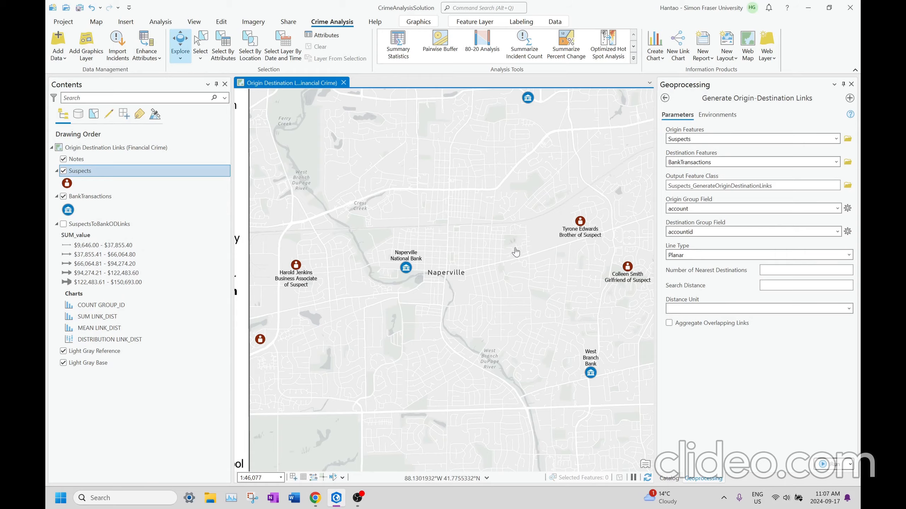
Review the Financial Crime map's note and its suspect and bank points, and open the Suspects attribute table
scroll(516, 252, down, 3)
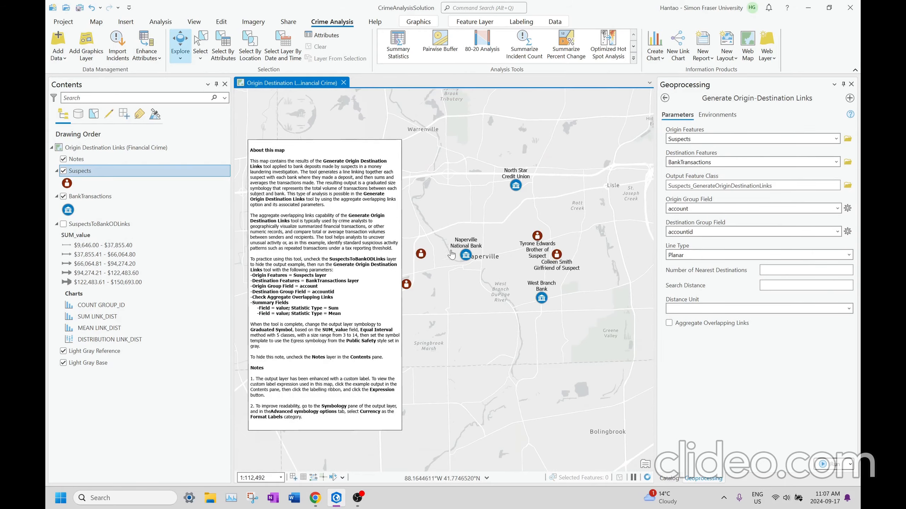
scroll(409, 223, up, 3)
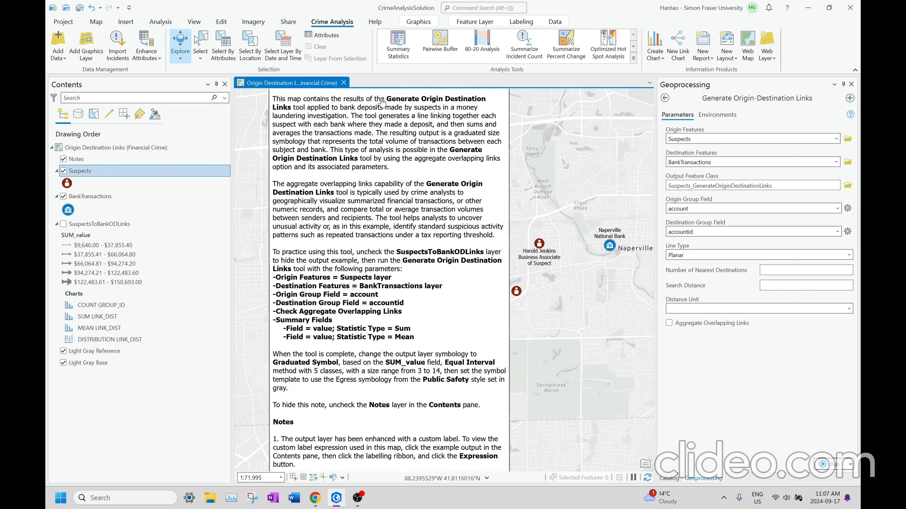
click(634, 58)
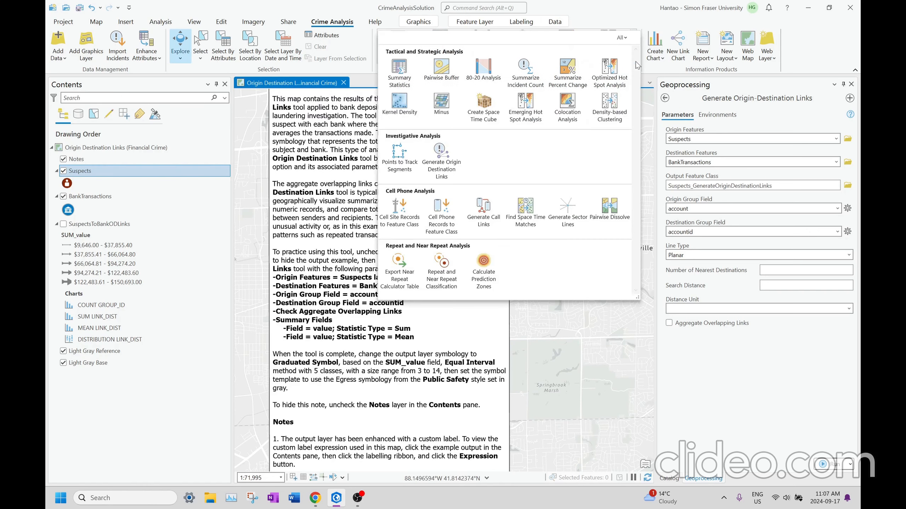
click(514, 347)
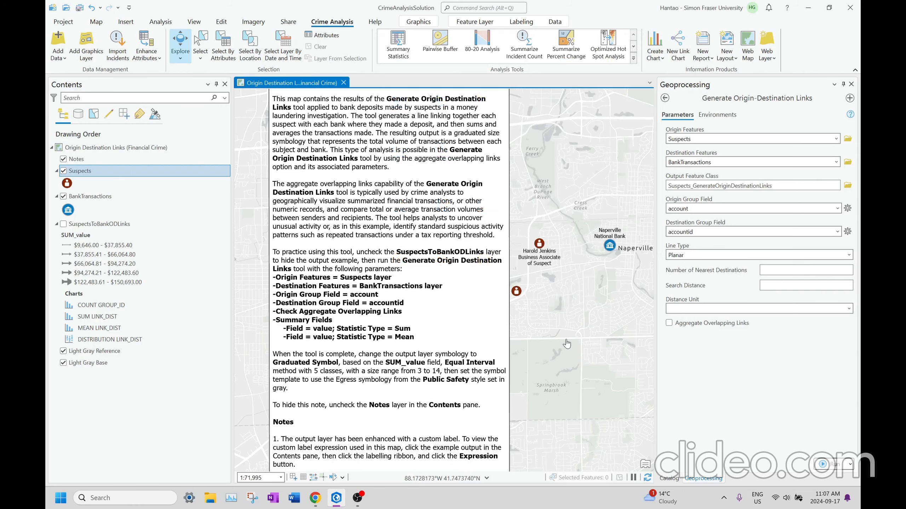
drag(548, 266, 465, 301)
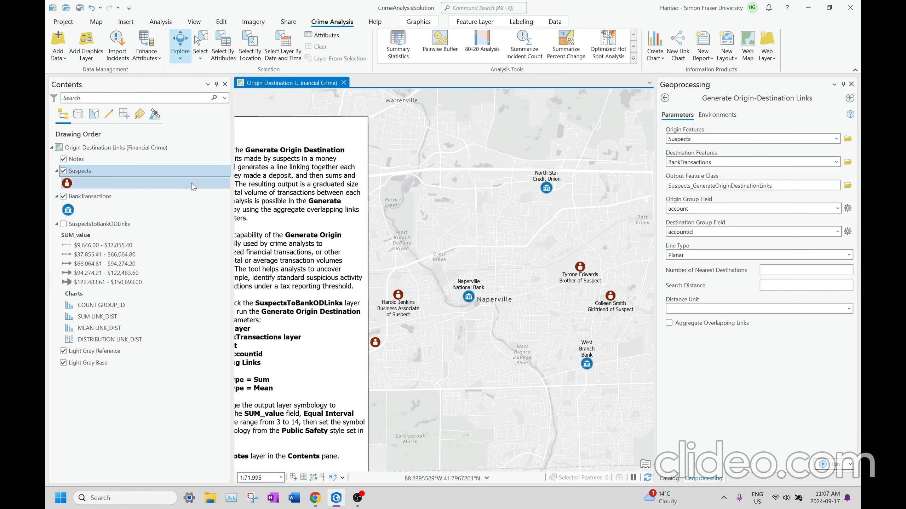
key(ctrl+t)
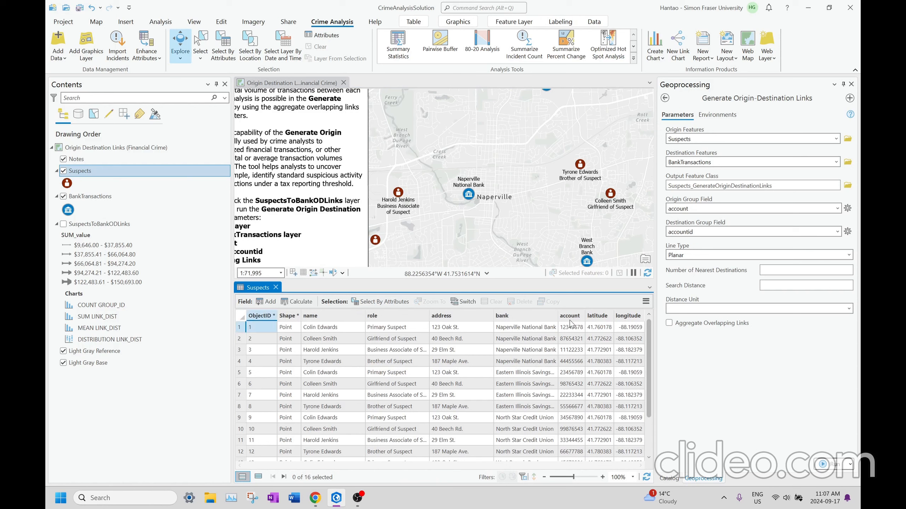
Highlight the account field in the Suspects table and open the BankTransactions attribute table
click(570, 321)
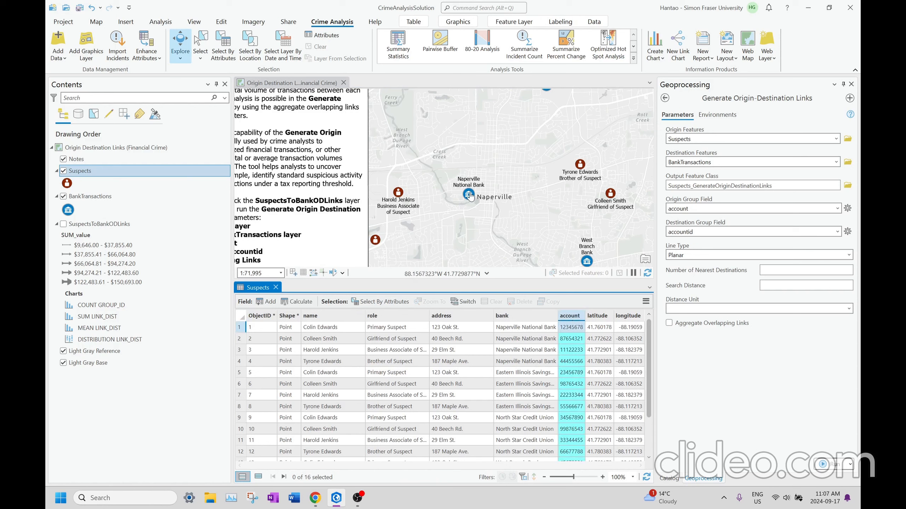
click(137, 197)
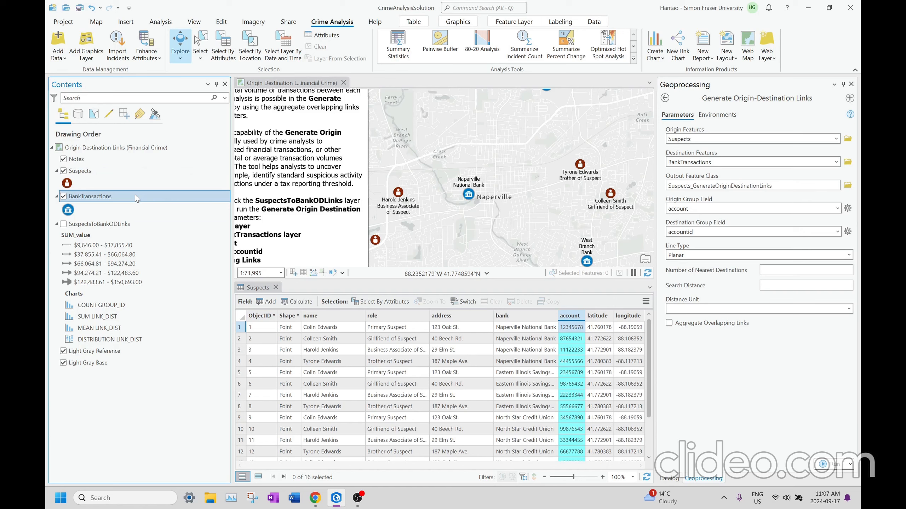
key(ctrl+t)
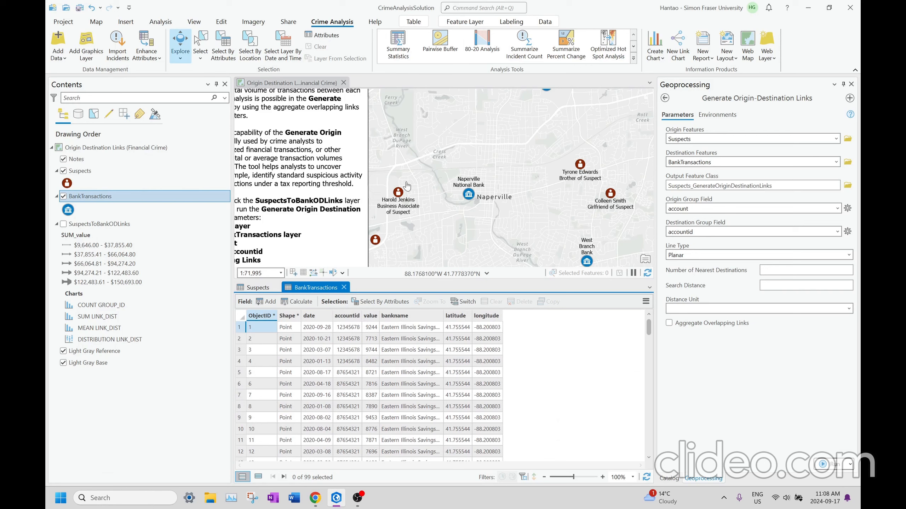
Compare the Suspects and BankTransactions tables with the note's Generate Origin Destination Links parameters, highlighting the value field in BankTransactions
drag(407, 186, 401, 237)
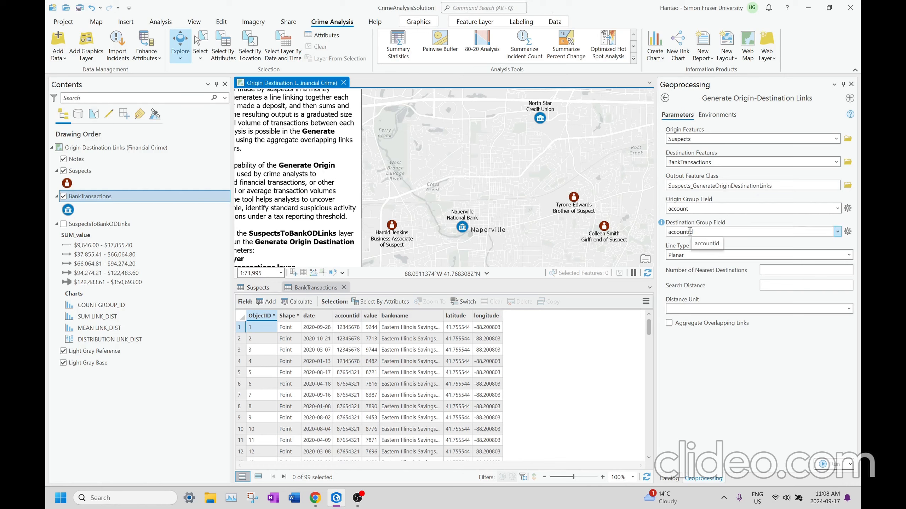
drag(490, 199, 601, 176)
drag(243, 184, 344, 148)
drag(437, 242, 426, 183)
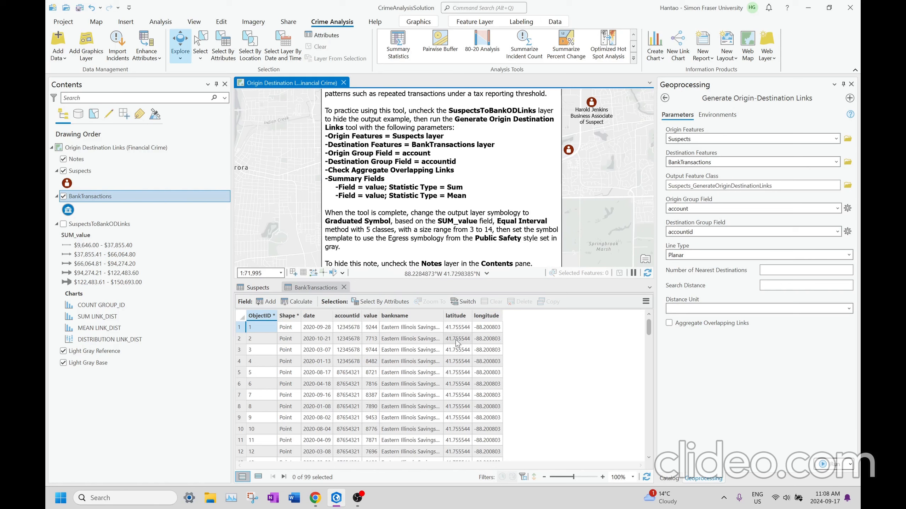
click(252, 287)
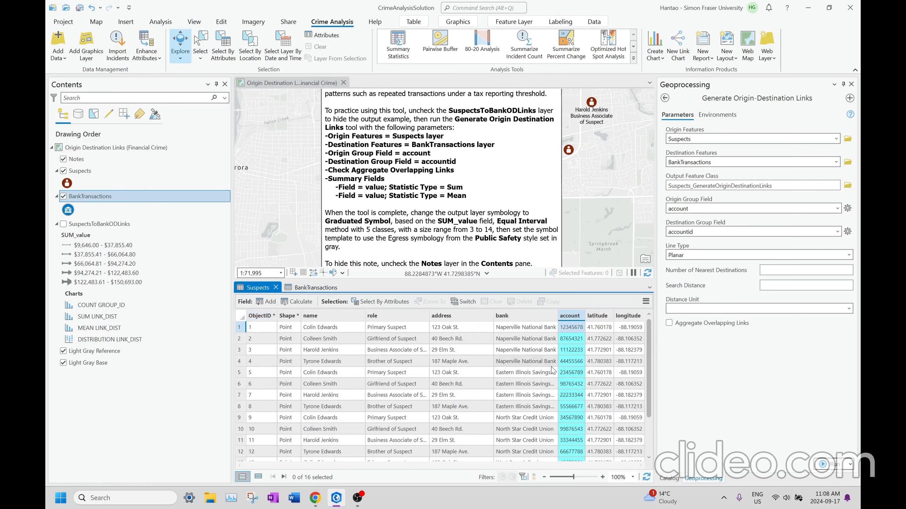
click(310, 288)
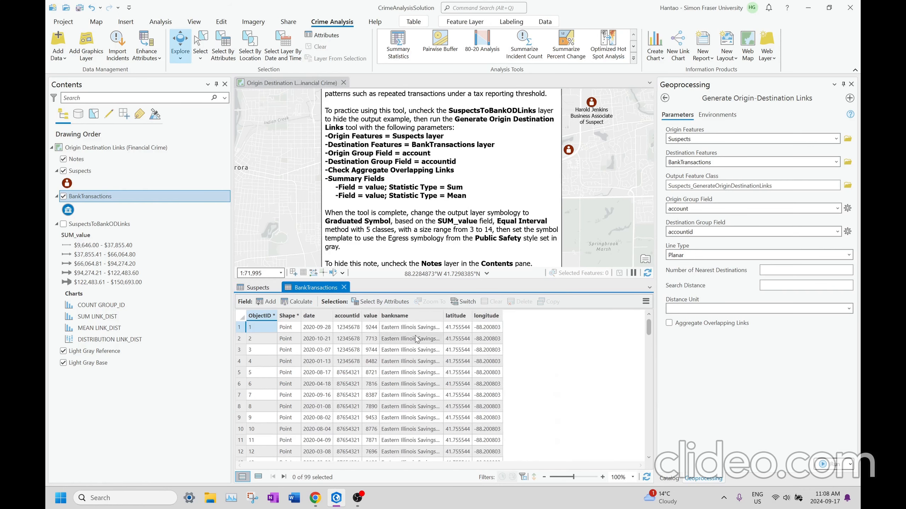
click(370, 316)
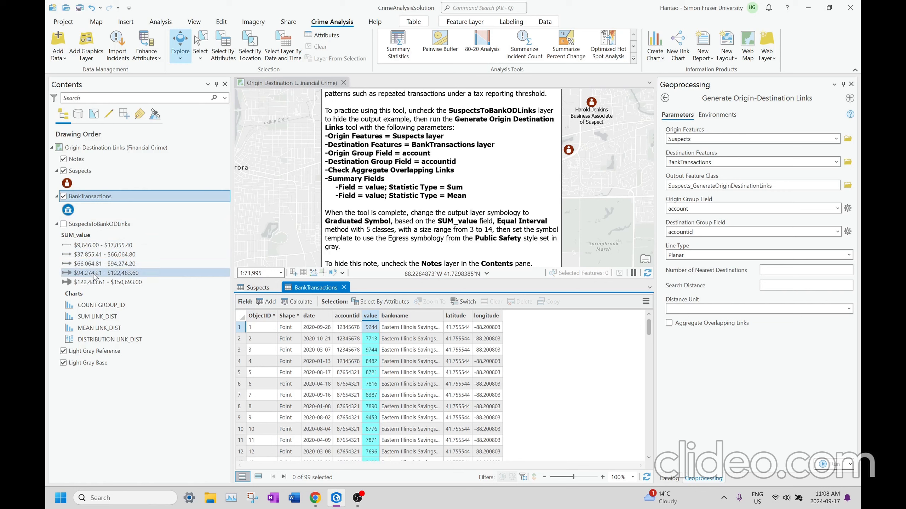
Display the SuspectsToBankODLinks layer, close both attribute tables, and review the links alongside the practice note
click(63, 223)
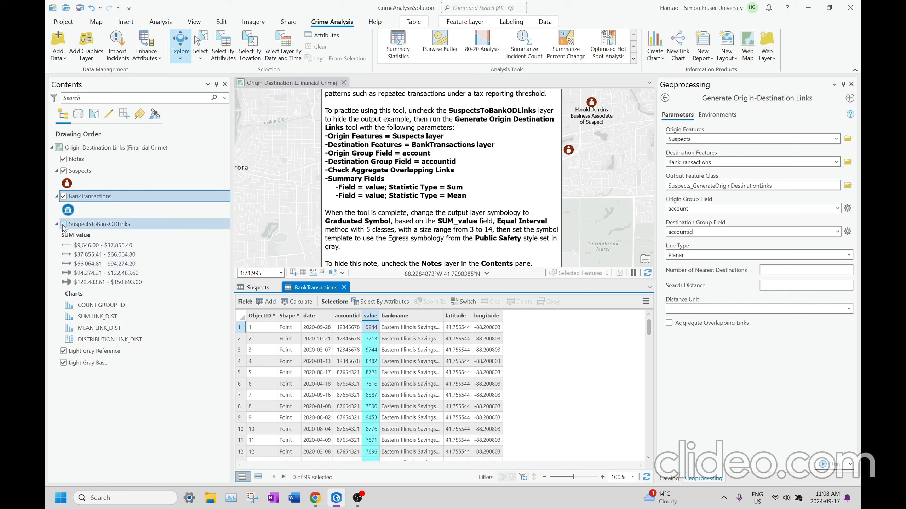
drag(470, 171, 380, 207)
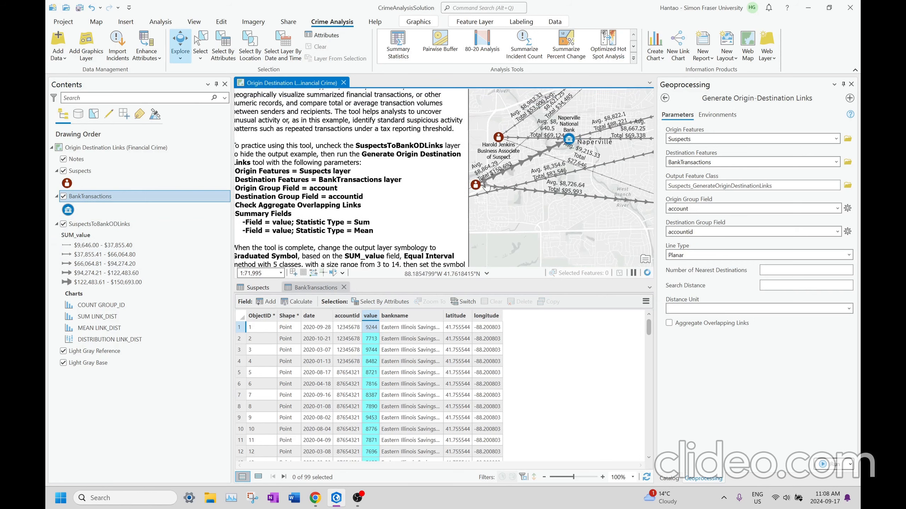
drag(334, 238, 361, 216)
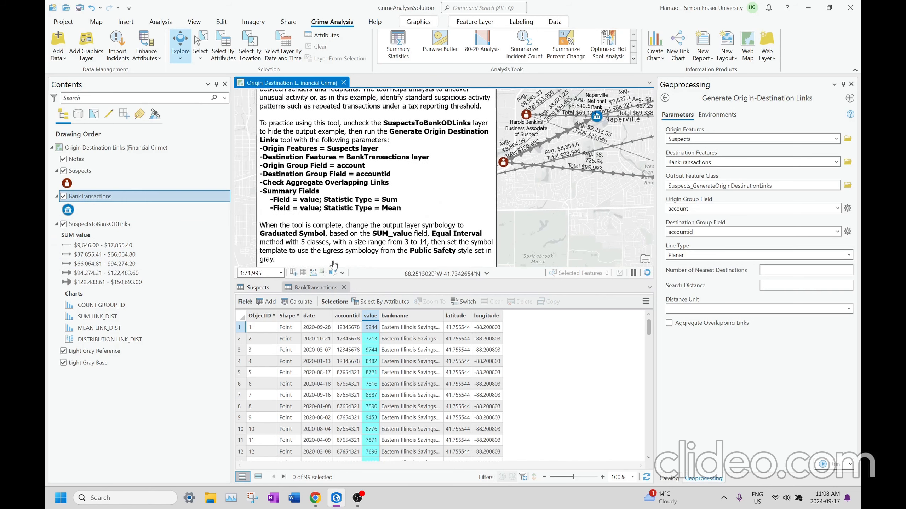
click(280, 288)
click(296, 287)
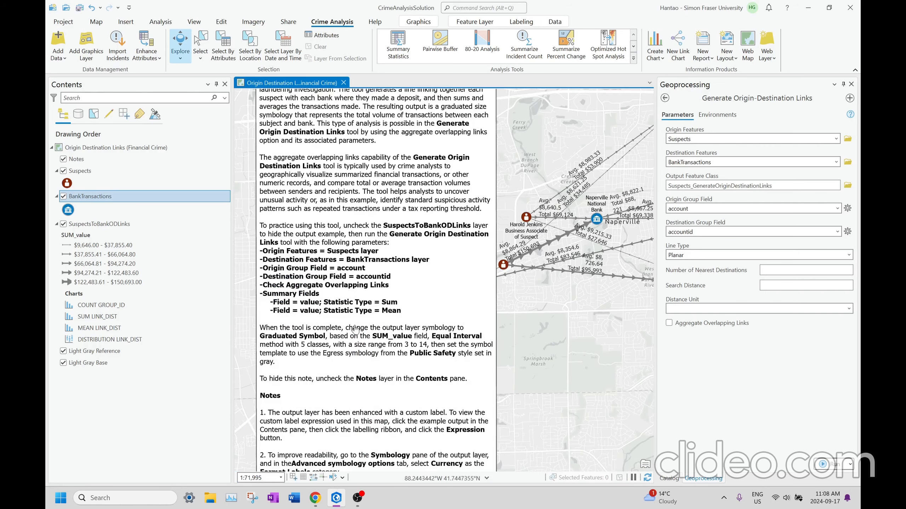
drag(344, 357, 305, 304)
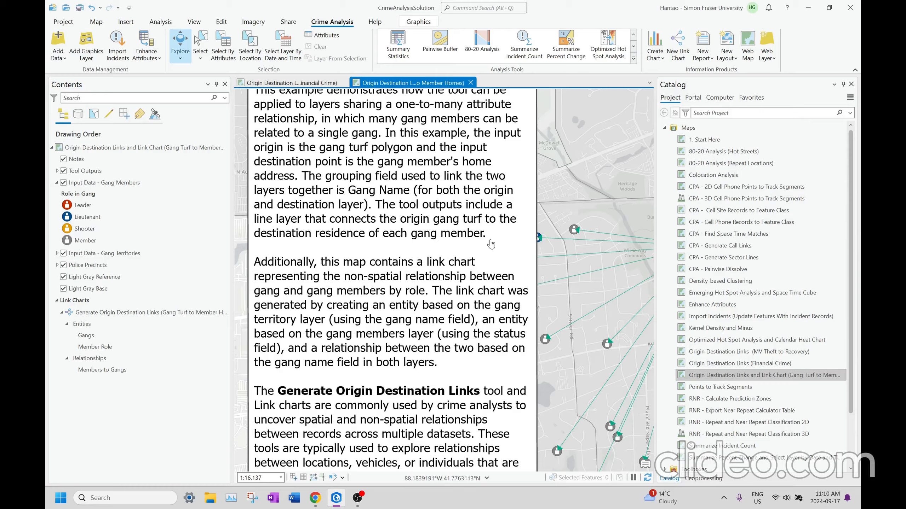
Examine the links between gang territories and member homes on the Gang Turf map, and read its About this map note
drag(559, 288, 347, 319)
scroll(478, 271, down, 2)
drag(535, 255, 434, 240)
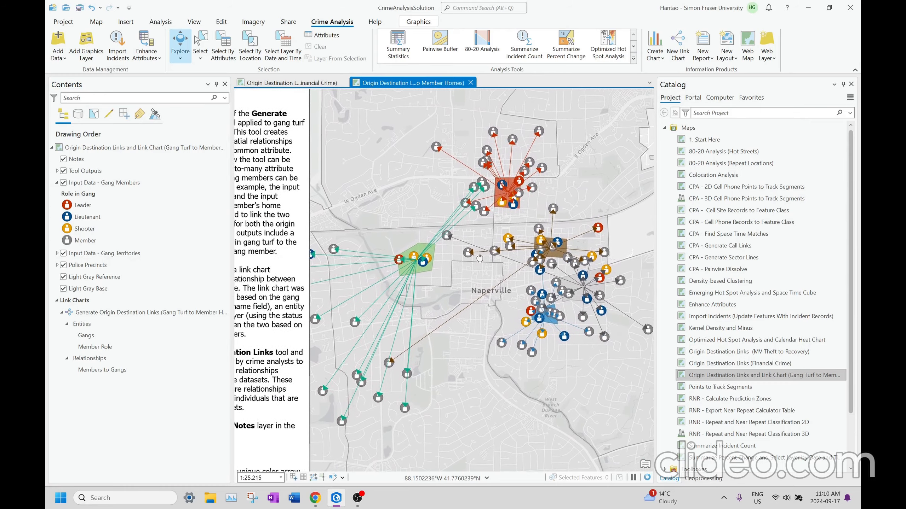
drag(402, 379, 510, 395)
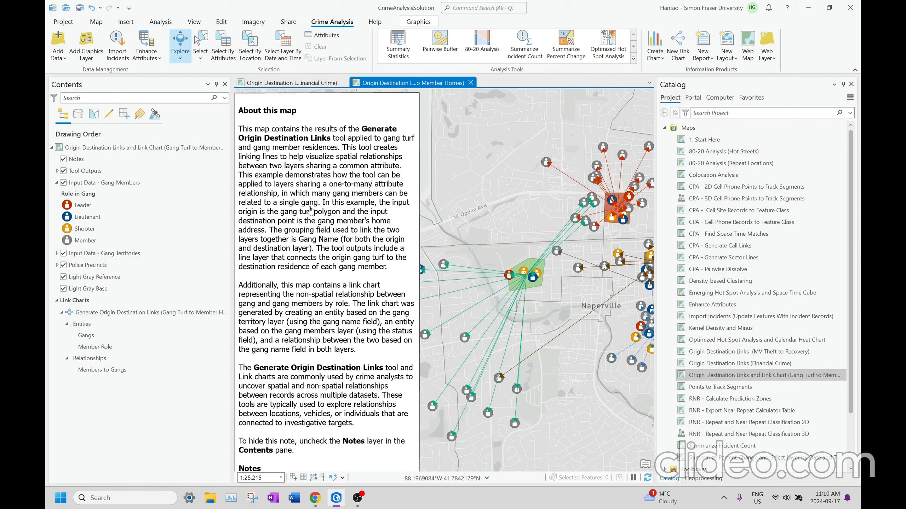
mouse_move(507, 263)
mouse_down()
mouse_move(473, 276)
mouse_move(501, 267)
mouse_up()
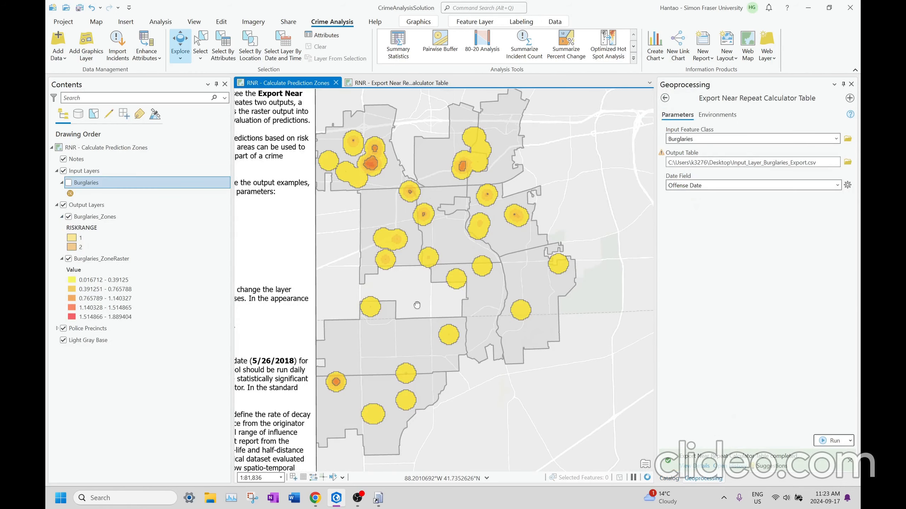
Open the RNR - Export Near Repeat Calculator Table map, and switch to ChatGPT in Chrome to find the near repeat tools explanation
click(412, 79)
click(315, 498)
scroll(602, 275, up, 15)
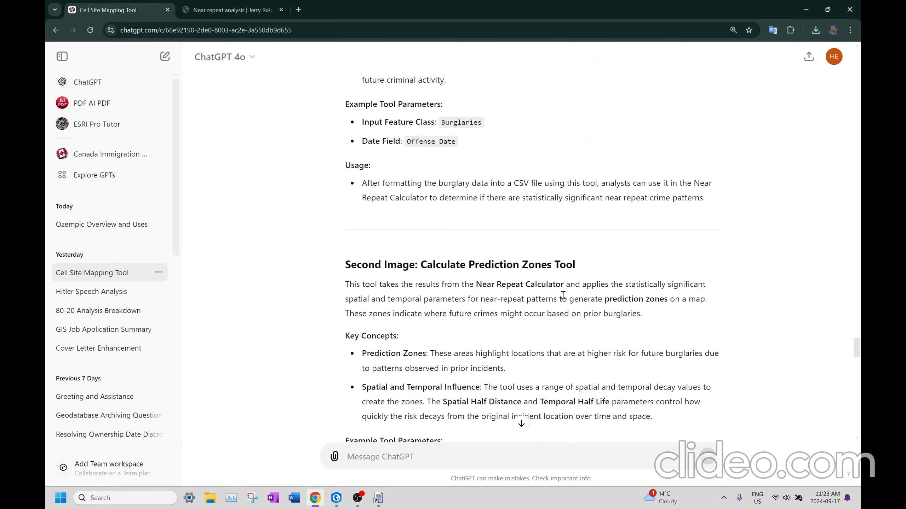
scroll(602, 275, down, 6)
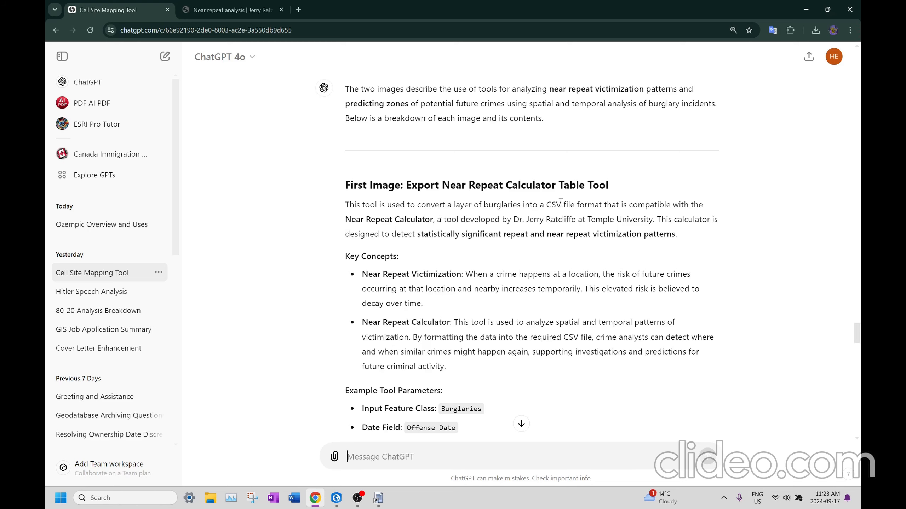
Highlight "a CSV file" in the Export Near Repeat Calculator Table explanation, and enlarge the first attached map image to view it
drag(537, 205, 576, 204)
scroll(635, 208, up, 5)
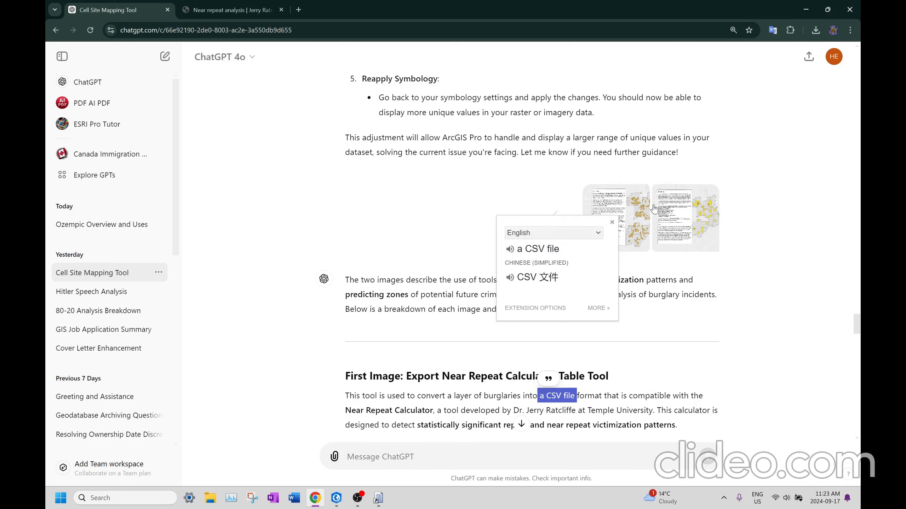
click(636, 208)
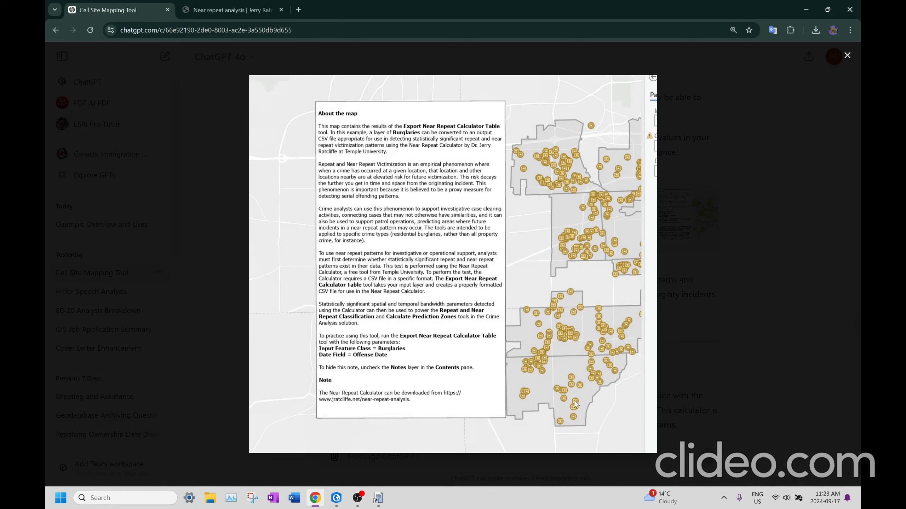
key(Escape)
scroll(660, 301, down, 7)
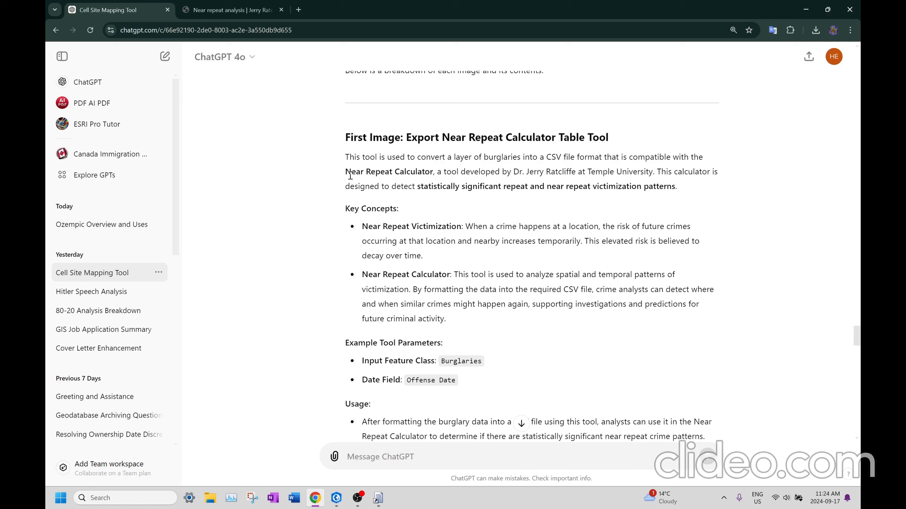
Check the Near Repeat Calculator window, and switch to ArcGIS Pro to open the Burglaries attribute table
click(379, 498)
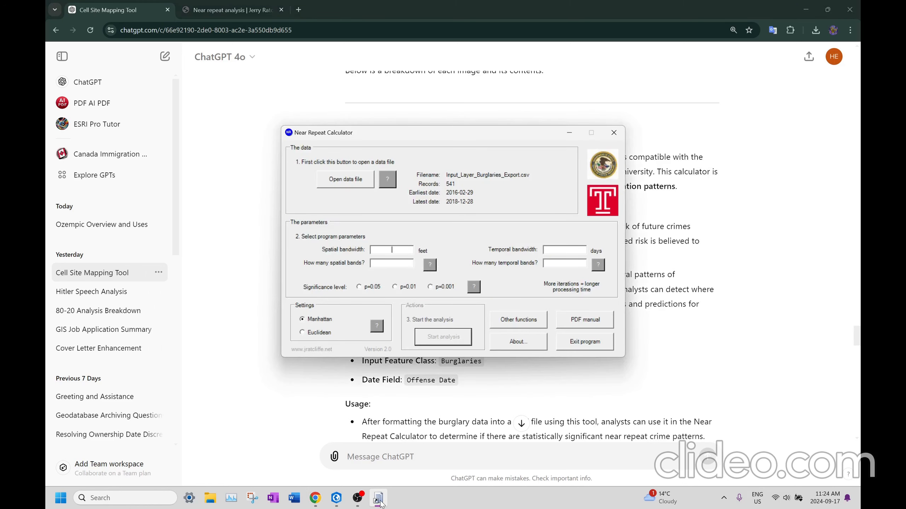
click(708, 216)
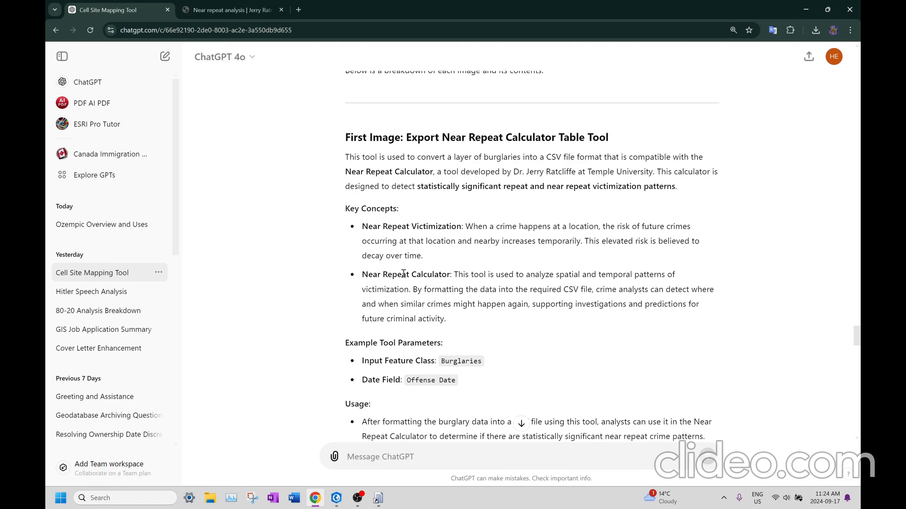
click(337, 500)
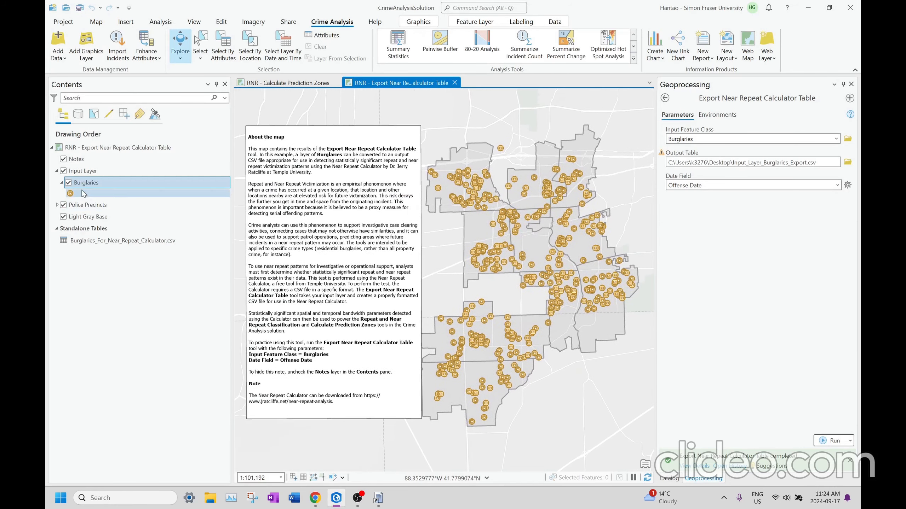
right_click(94, 187)
click(163, 158)
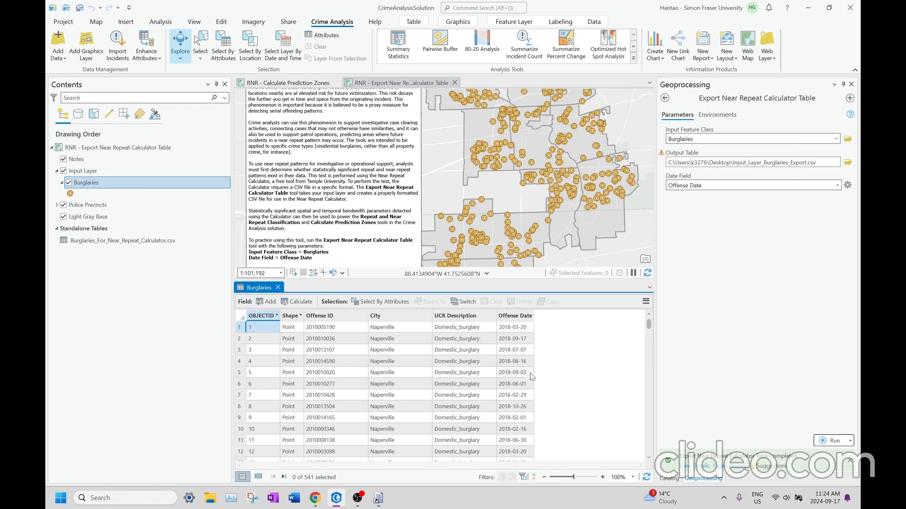
Review the loaded burglary data file and the bandwidth parameters in the Near Repeat Calculator, and minimise its window
click(381, 503)
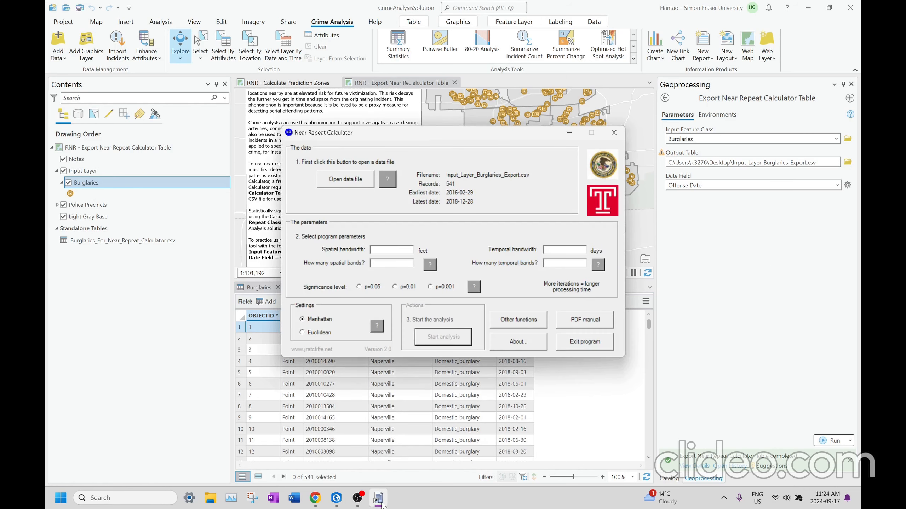
click(381, 503)
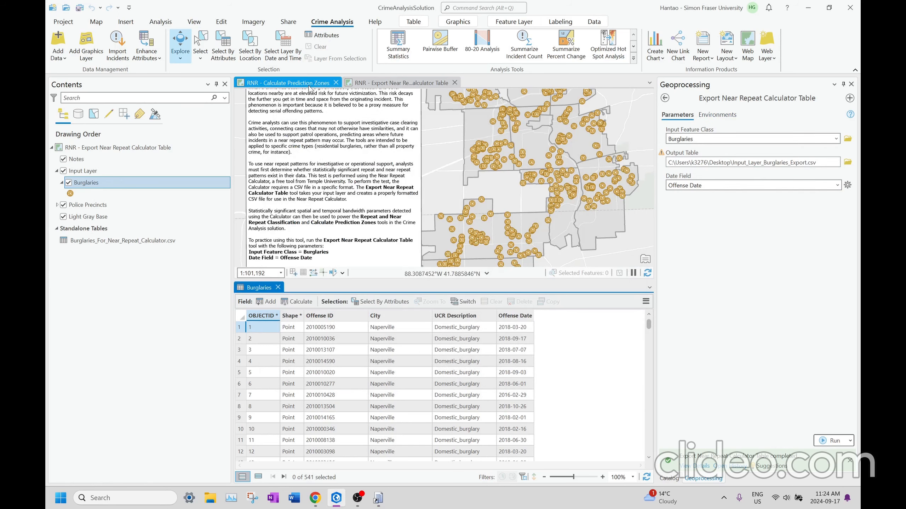
click(380, 503)
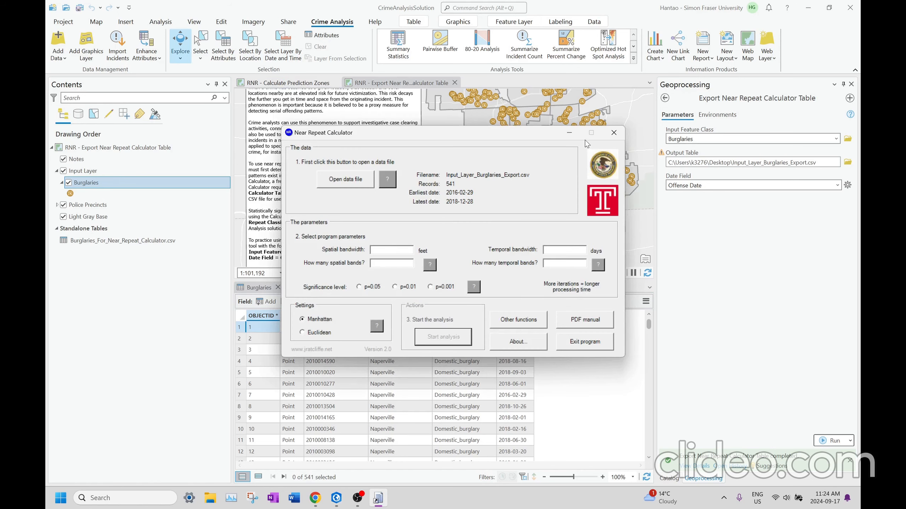
click(569, 132)
Display the RNR - Calculate Prediction Zones map and close the Burglaries attribute table
click(291, 82)
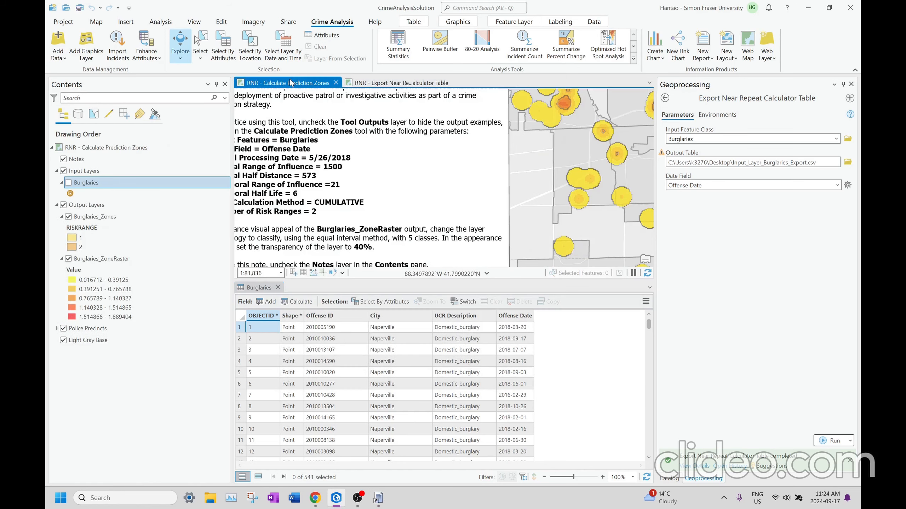
click(278, 288)
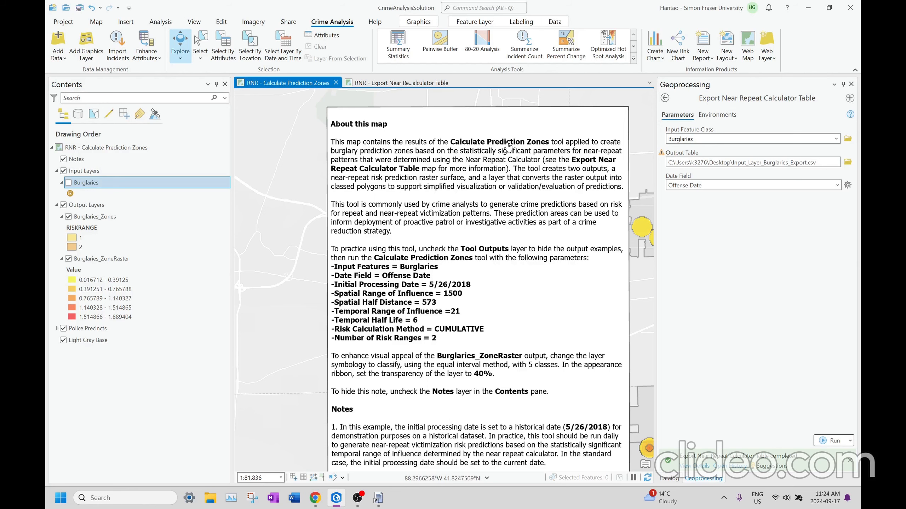
Switch to ChatGPT in Chrome and read the Calculate Prediction Zones explanation, including its key concepts and example tool parameters
key(alt+Tab)
key(alt+Tab)
click(479, 247)
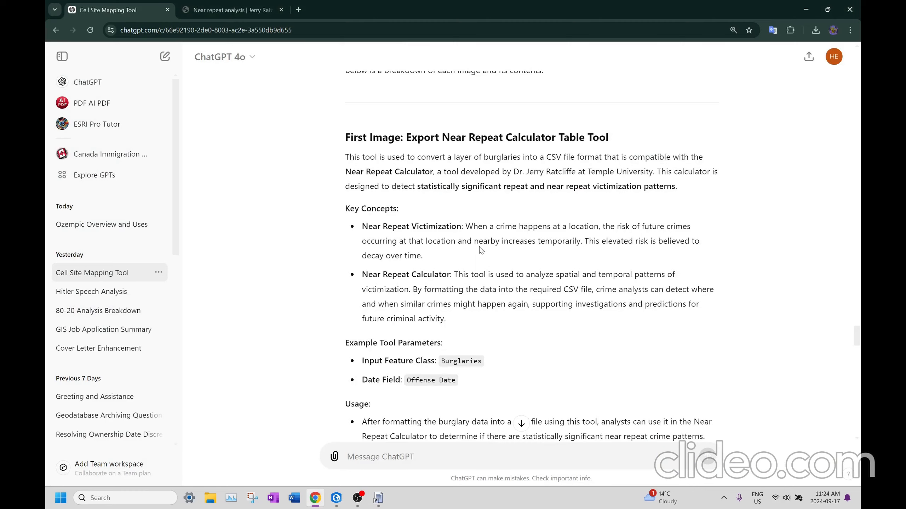
scroll(479, 247, down, 3)
scroll(479, 246, down, 5)
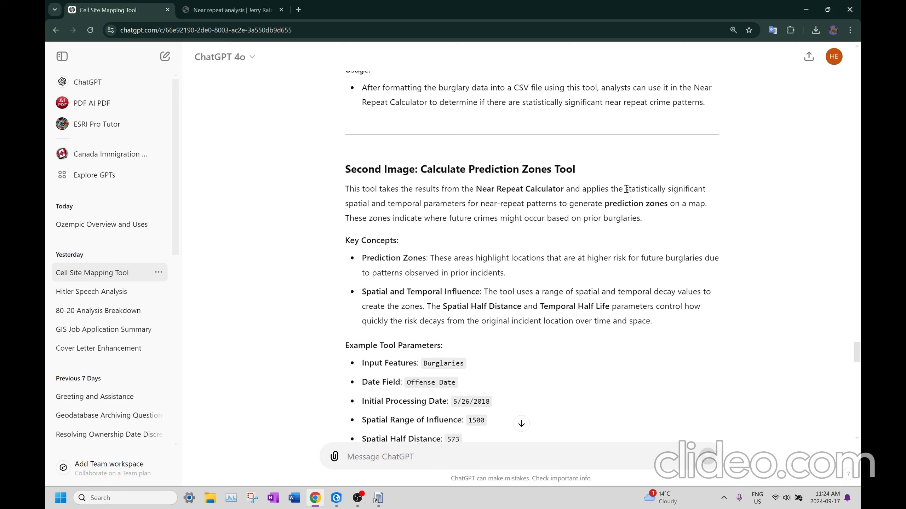
double_click(359, 203)
double_click(404, 204)
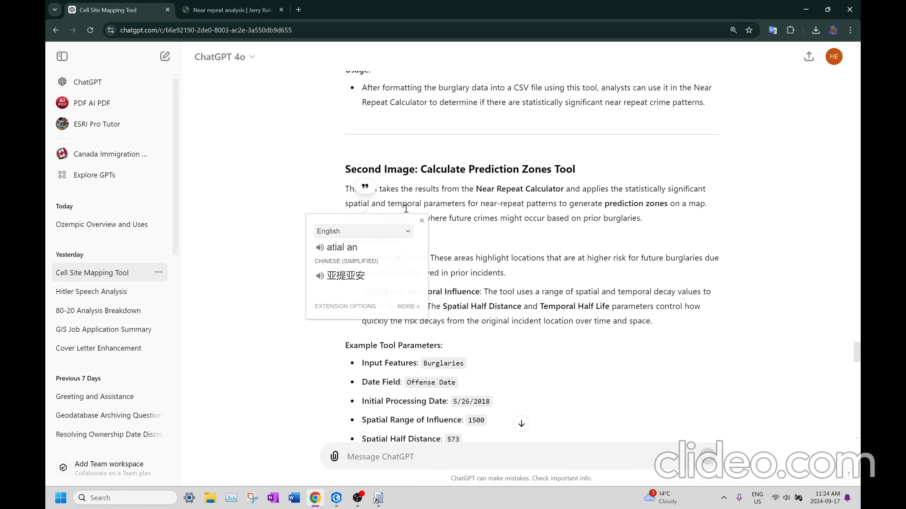
click(473, 204)
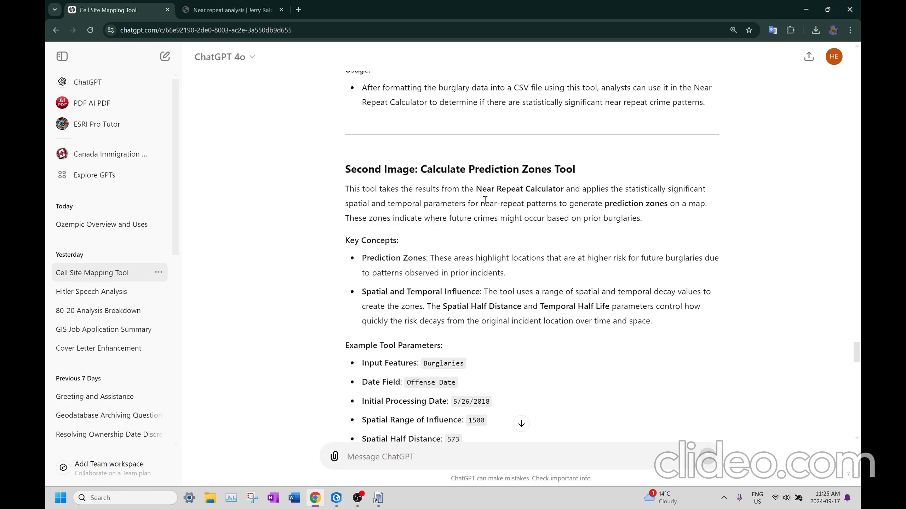
scroll(538, 228, down, 1)
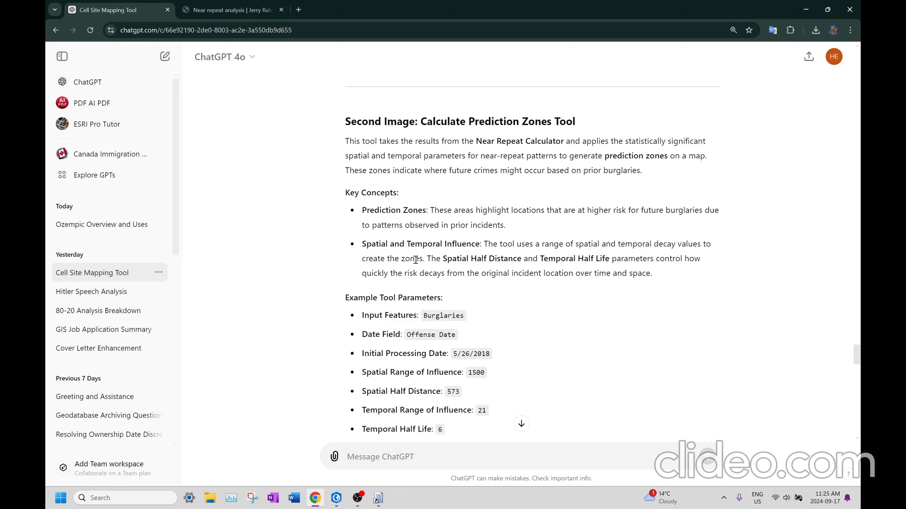
Switch to ArcGIS Pro and examine the notes and risk zones on the RNR - Calculate Prediction Zones map
double_click(626, 245)
key(alt+Tab)
key(alt+Tab)
click(563, 238)
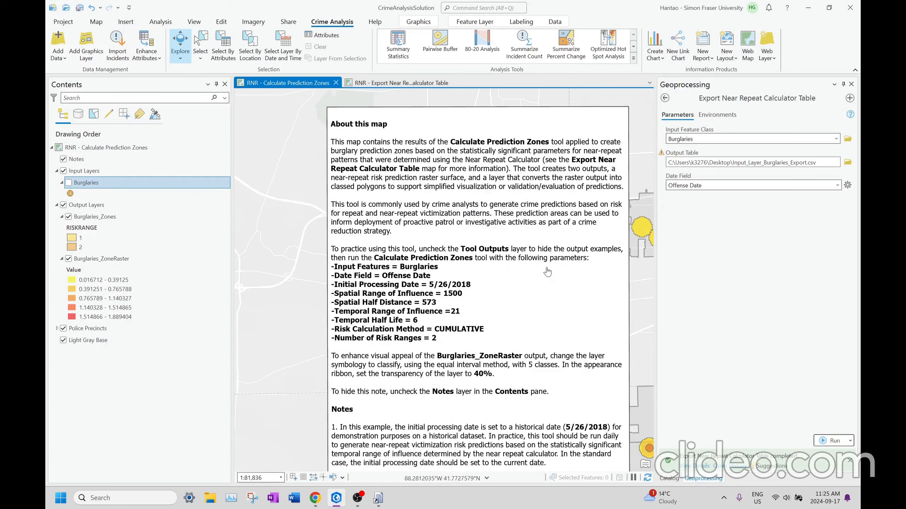
scroll(564, 238, up, 3)
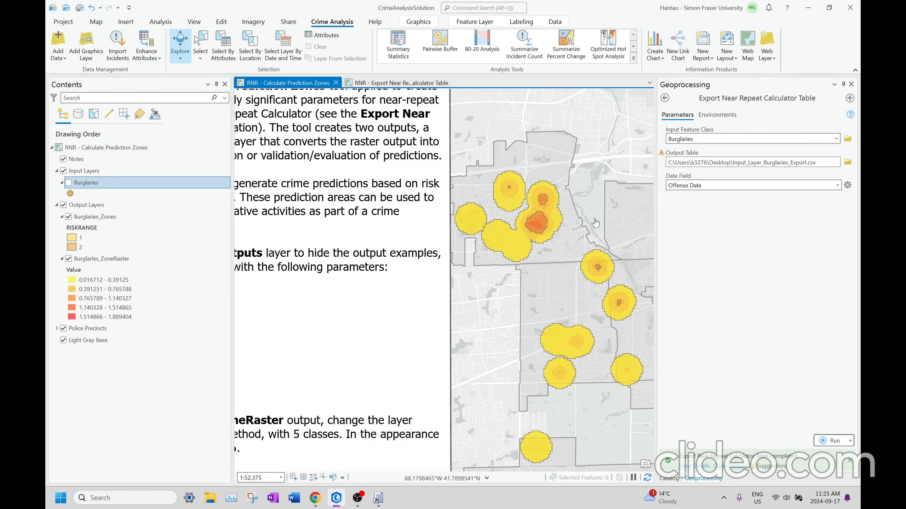
Switch back to ChatGPT in Chrome and look through the rest of the Calculate Prediction Zones explanation
key(alt+Tab)
key(alt+Tab)
key(Tab)
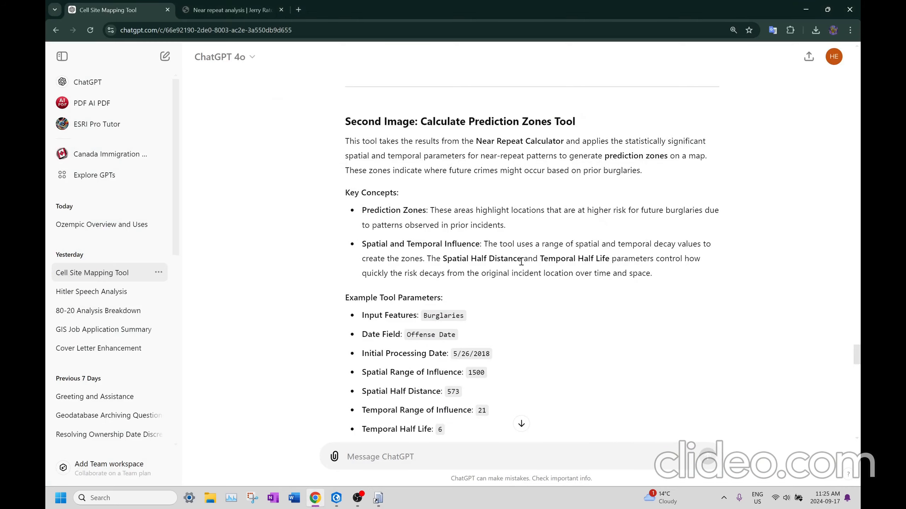
scroll(497, 317, down, 10)
scroll(496, 314, down, 5)
Check the Near Repeat Calculator window, and switch to ArcGIS Pro to view the burglaries on the RNR - Export Near Repeat Calculator Table map
key(alt+Tab)
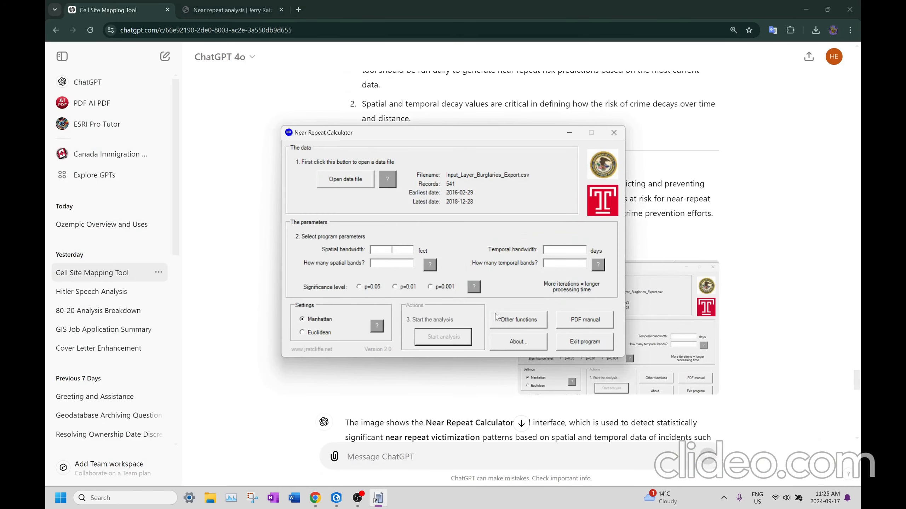
key(alt+Tab)
key(alt+Tab)
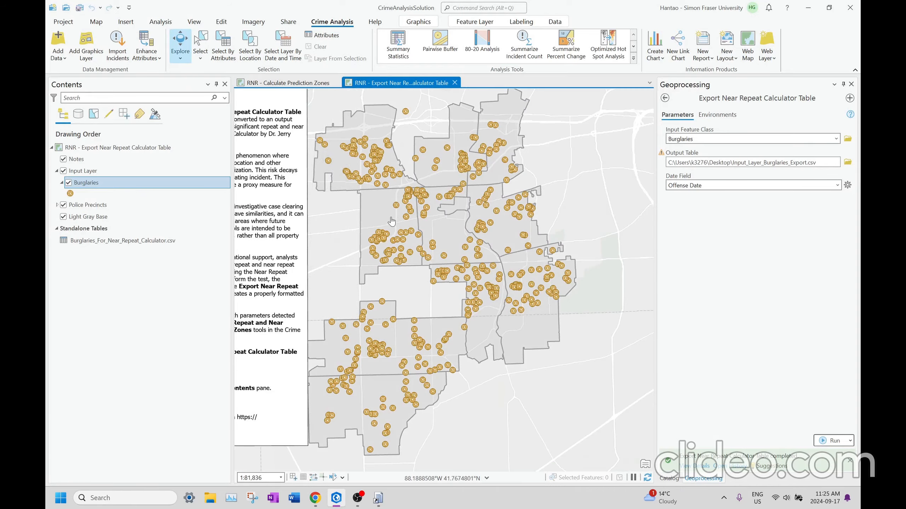
scroll(560, 231, up, 3)
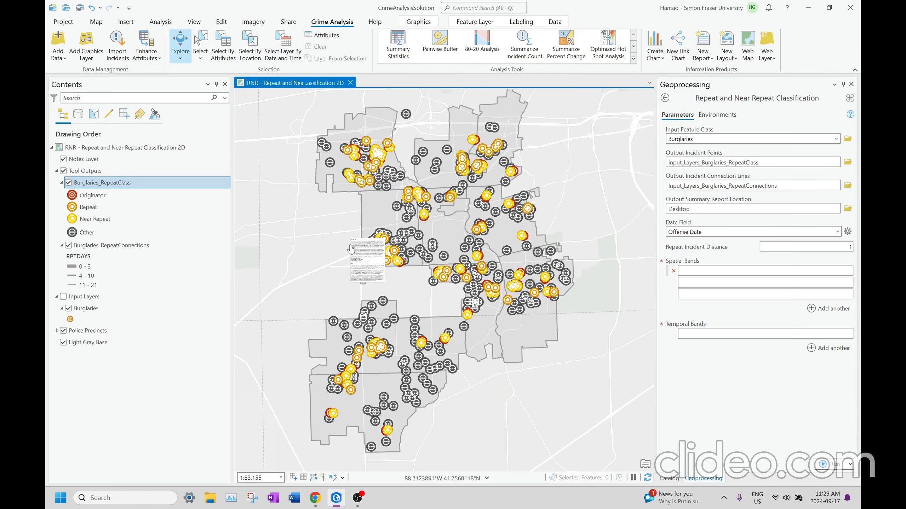
Examine the notes, classified incident points and connection lines on the RNR - Repeat and Near Repeat Classification 2D map
scroll(357, 253, up, 6)
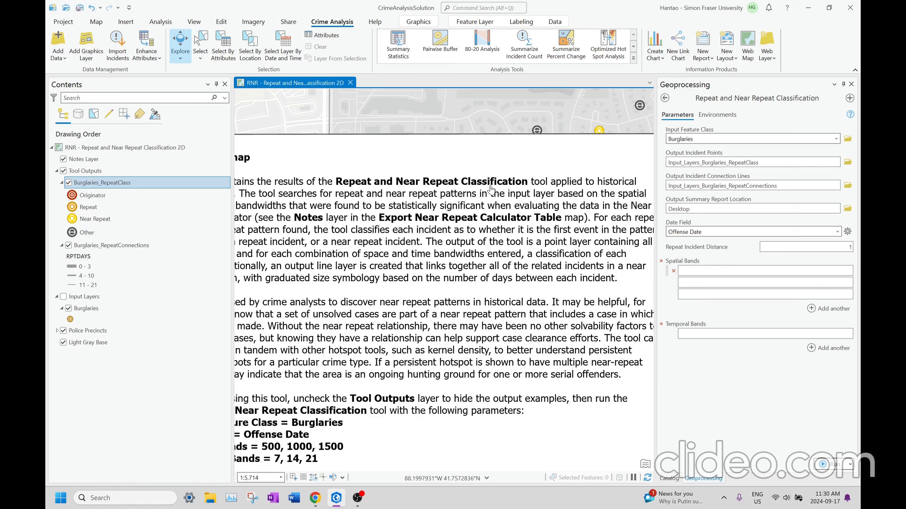
scroll(372, 284, down, 2)
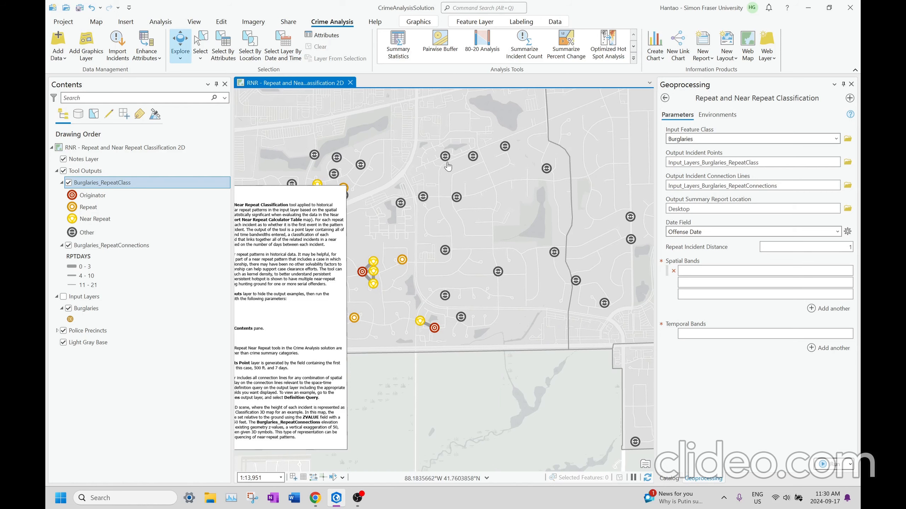
drag(448, 166, 376, 292)
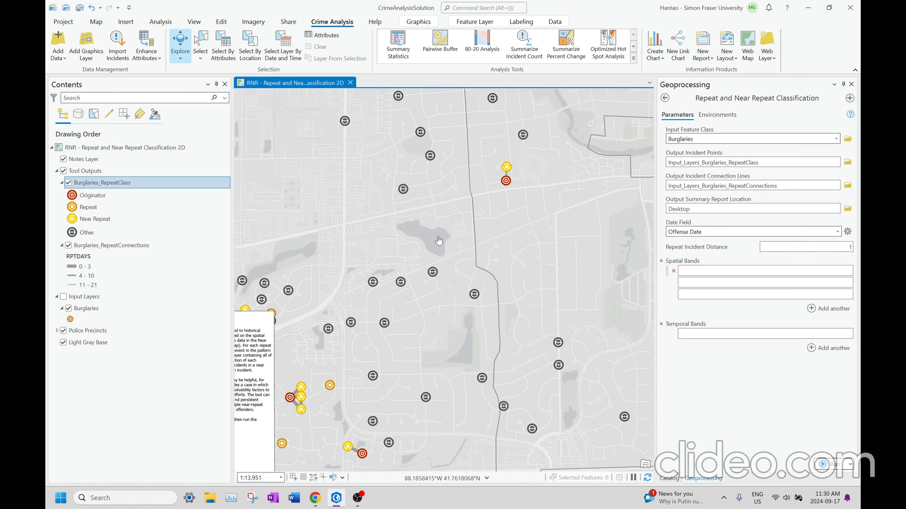
drag(401, 301, 437, 240)
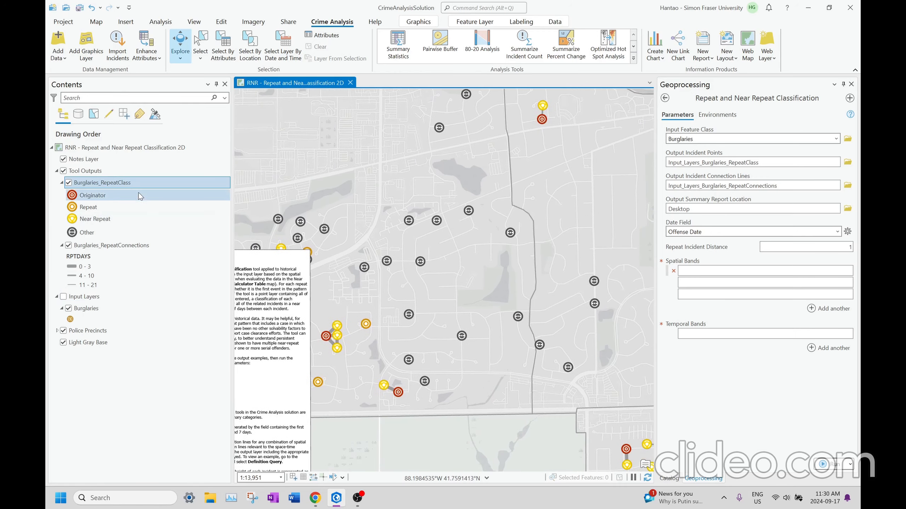
drag(344, 231, 356, 193)
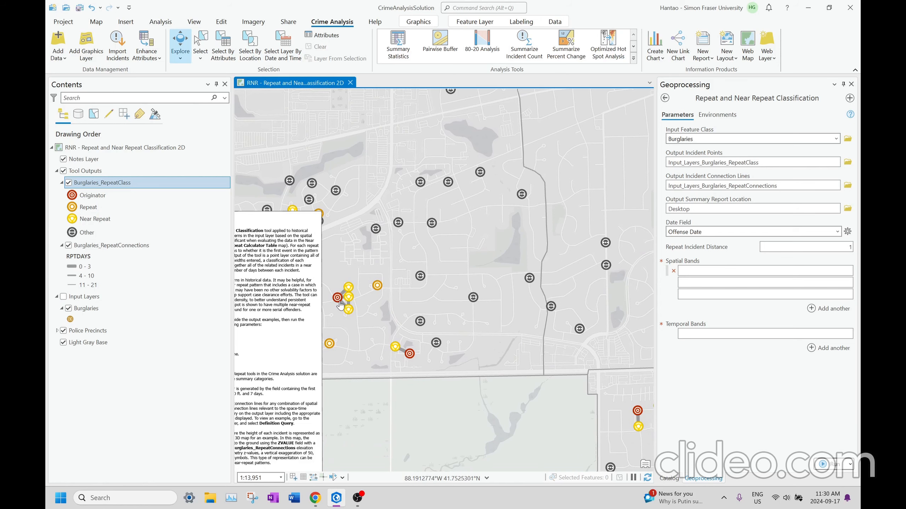
drag(340, 305, 413, 272)
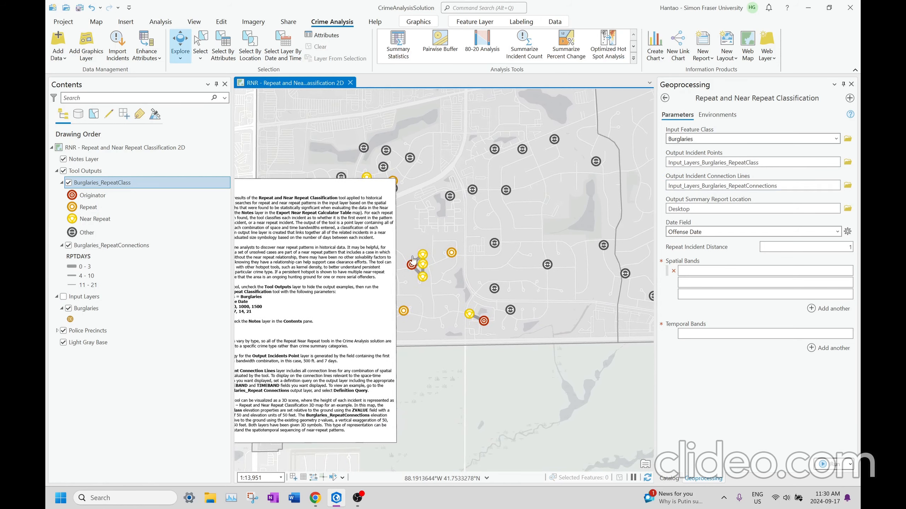
scroll(414, 262, up, 3)
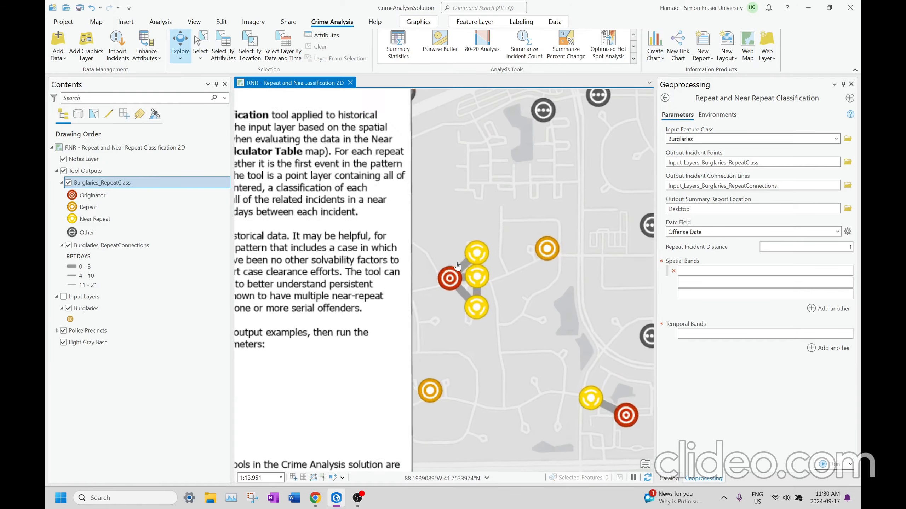
scroll(457, 266, down, 3)
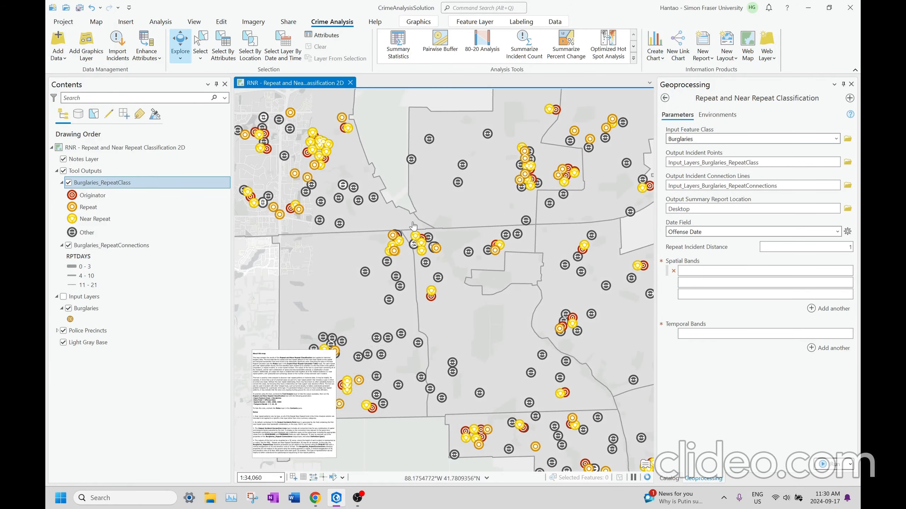
scroll(413, 226, up, 8)
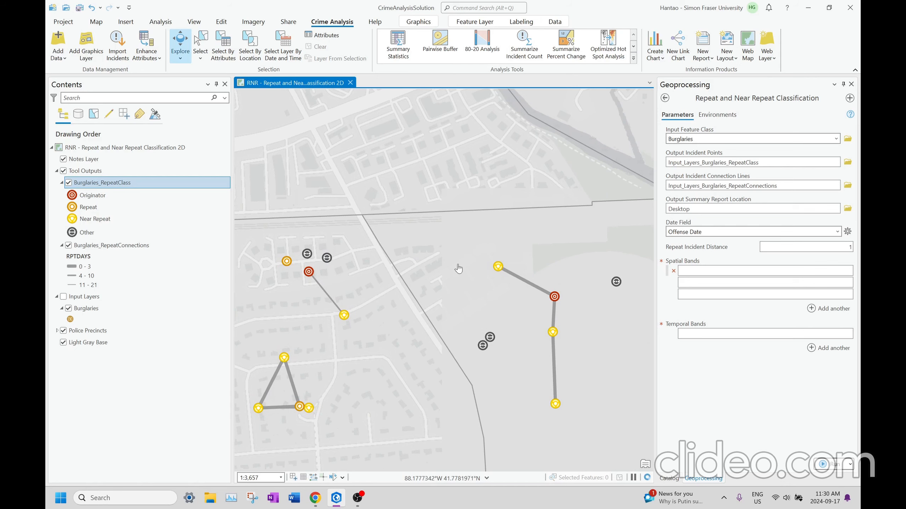
scroll(374, 274, up, 3)
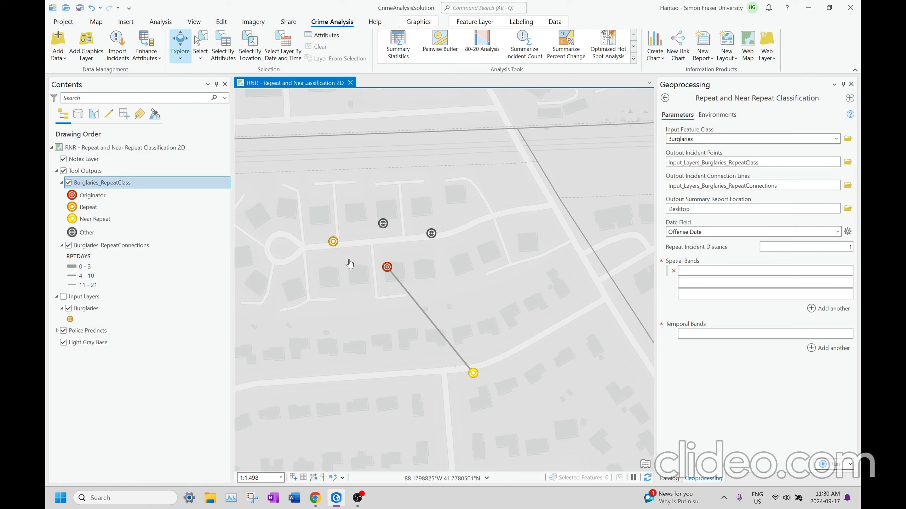
Inspect the attributes of the originator burglary and the Other burglary just north of it, closing each pop-up
click(387, 268)
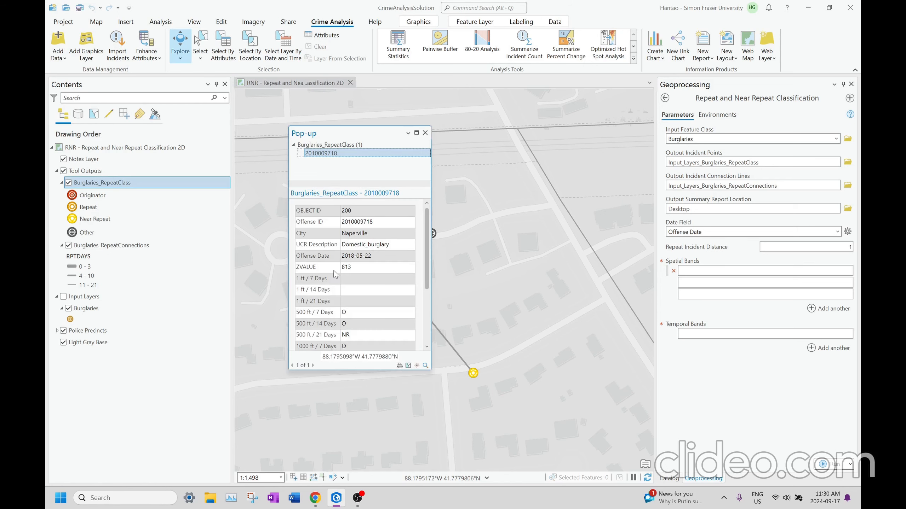
click(425, 133)
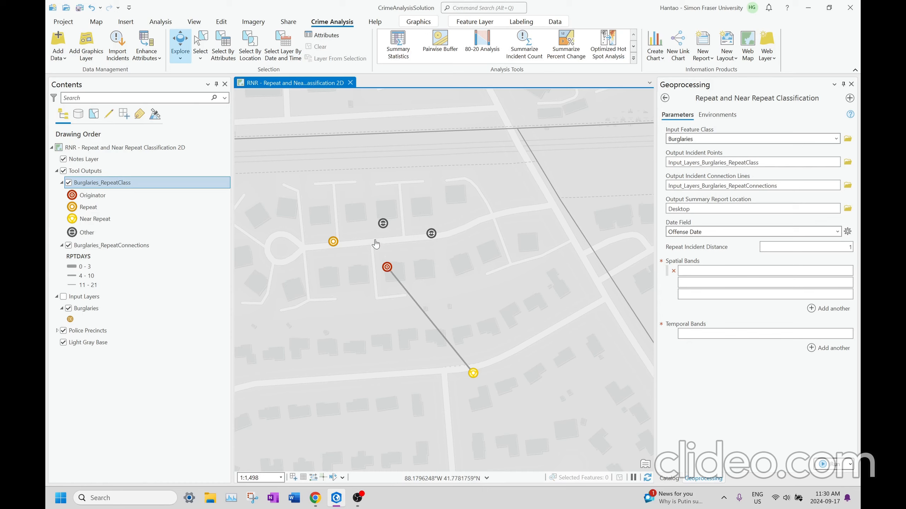
click(383, 224)
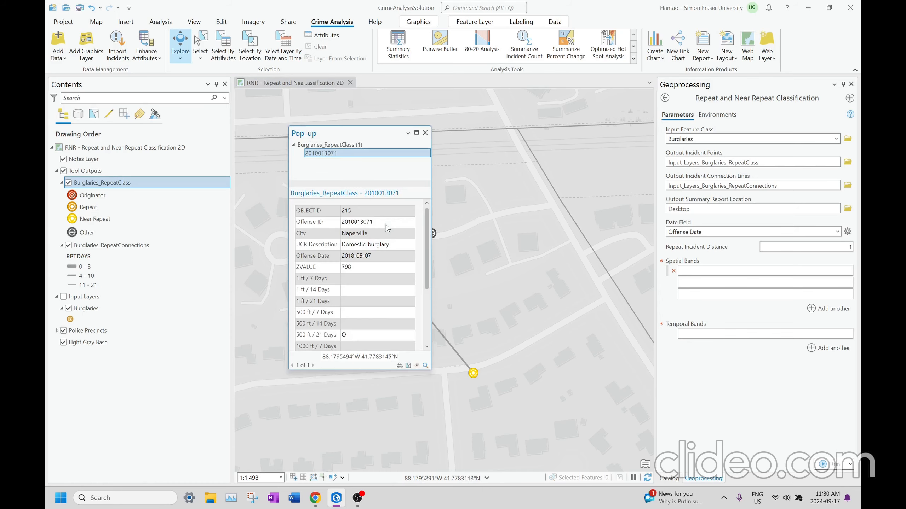
click(425, 133)
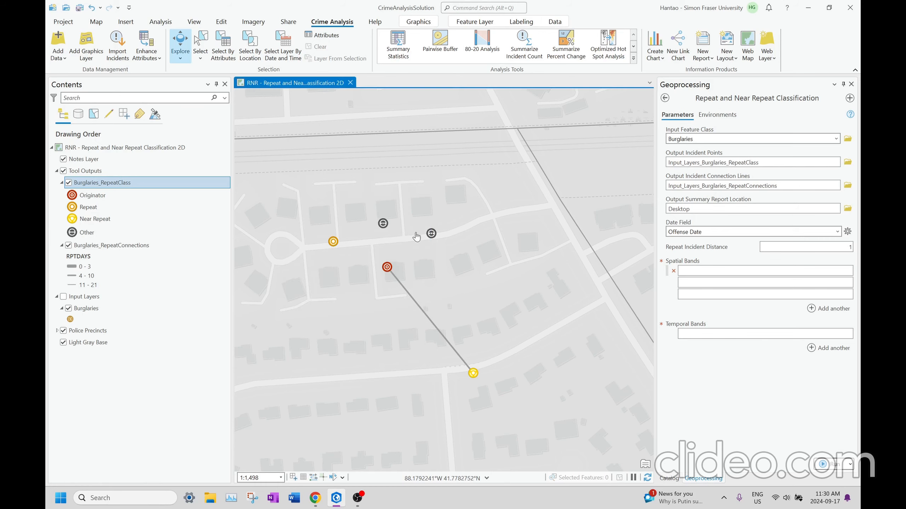
click(422, 182)
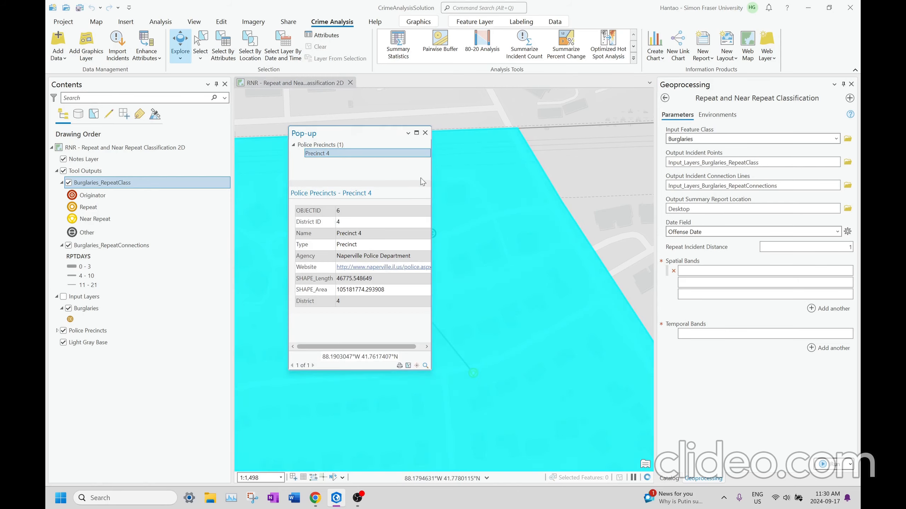
click(425, 132)
Recheck the originator burglary's attributes against those of the Other burglary directly north of it
click(388, 269)
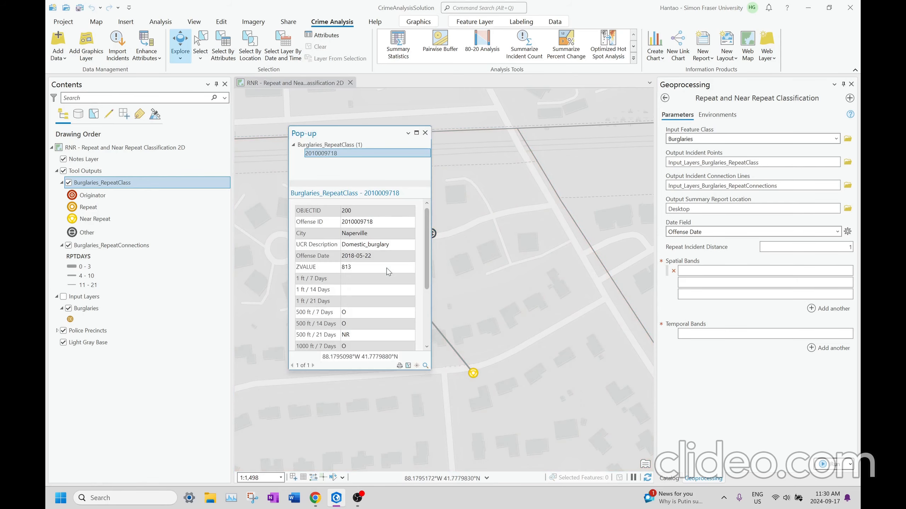
click(425, 133)
click(382, 217)
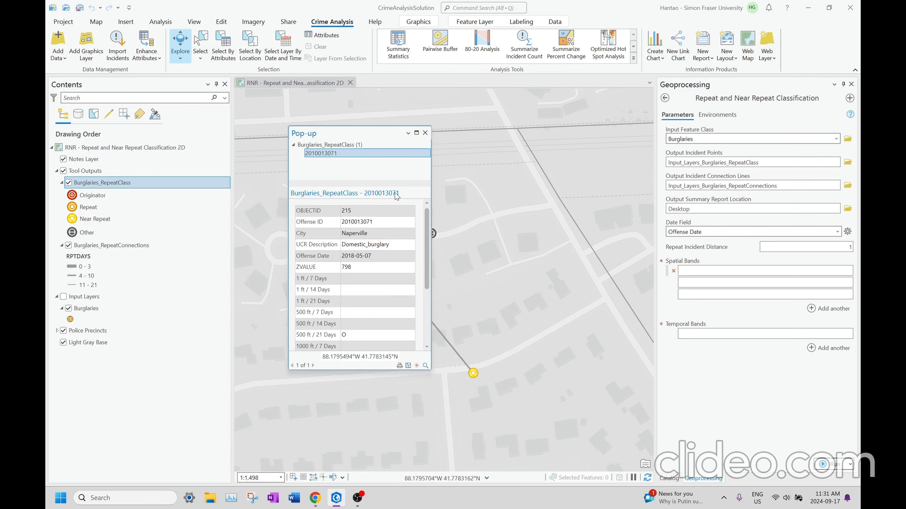
click(425, 133)
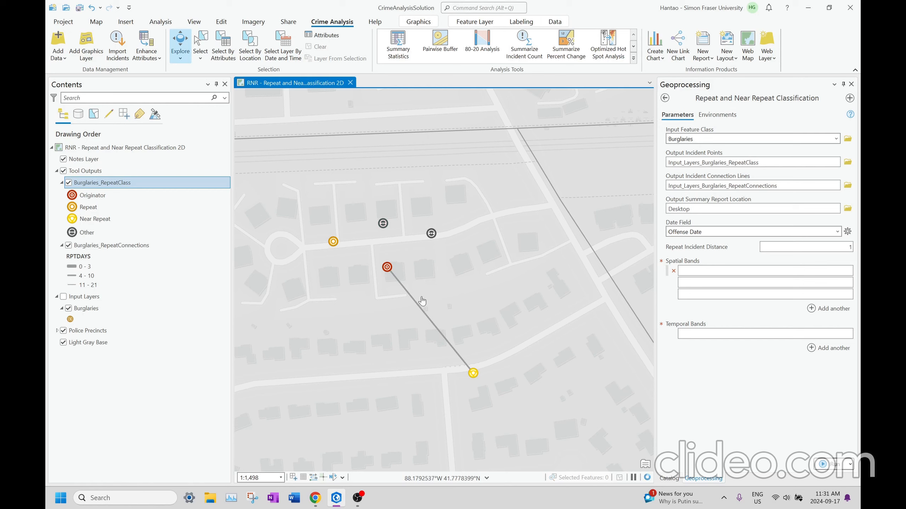
Compare the attributes of the connected near repeat burglary with those of its originator
click(473, 374)
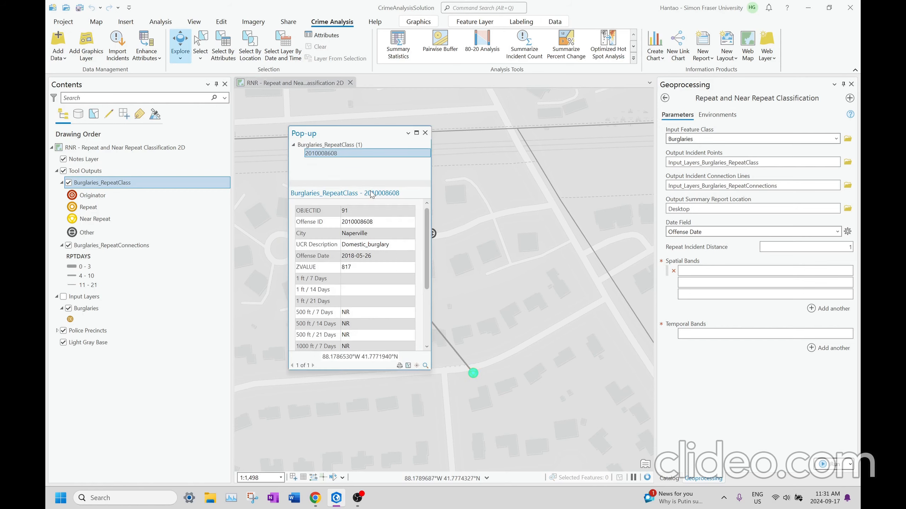
click(425, 133)
click(387, 267)
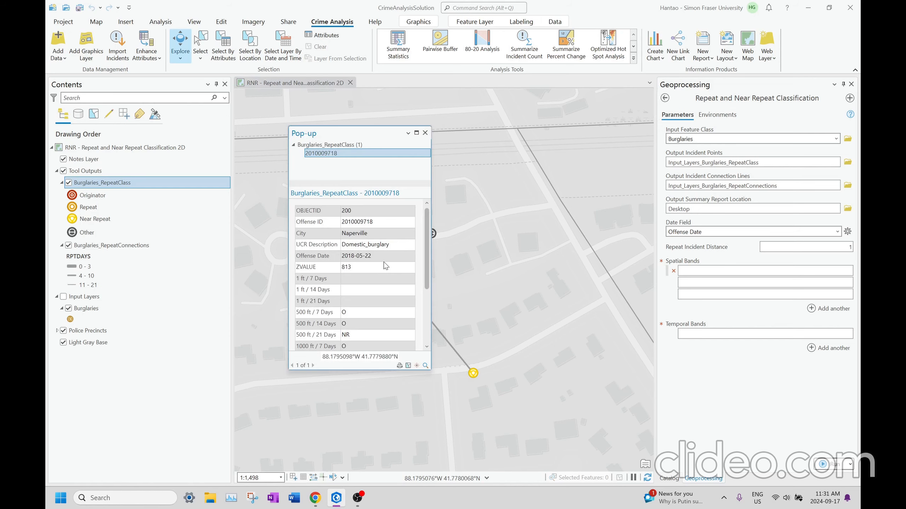
click(425, 132)
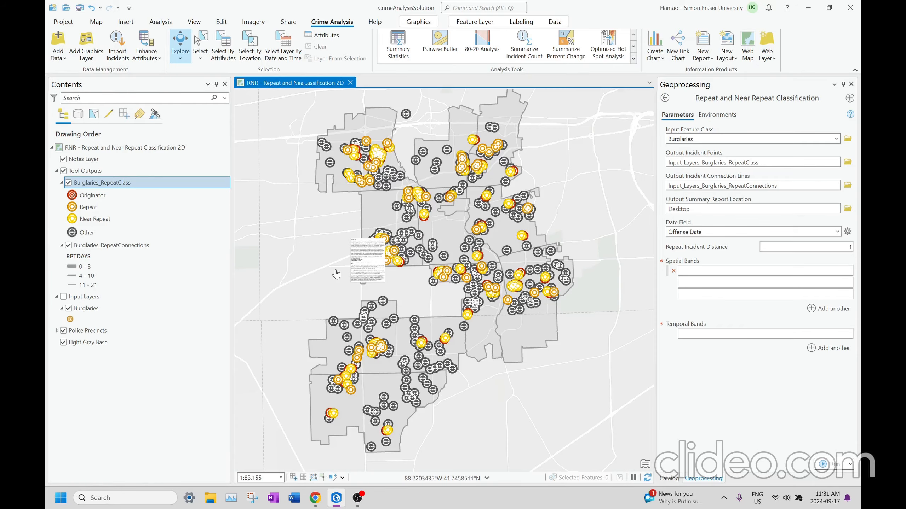
Reread the Repeat and Near Repeat Classification 2D map's notes on the tool's purpose, spatial bands and temporal bands
scroll(358, 267, up, 3)
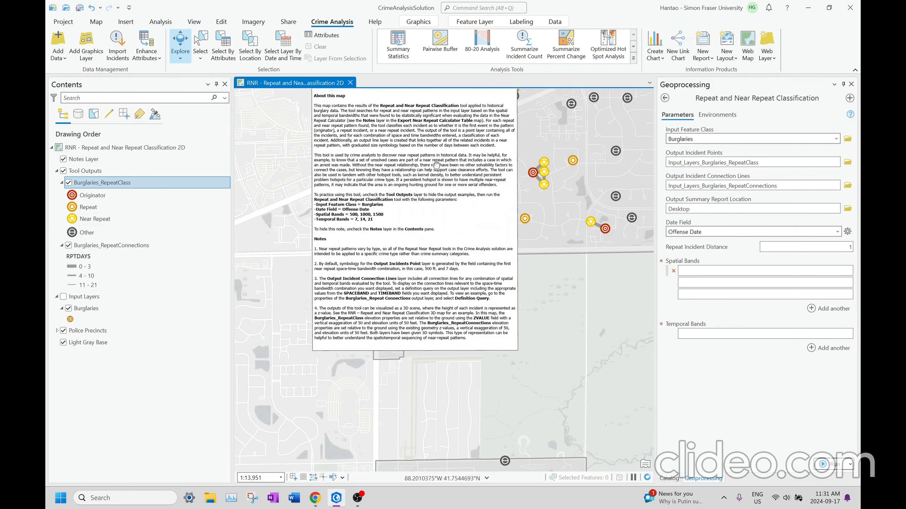
scroll(436, 164, up, 4)
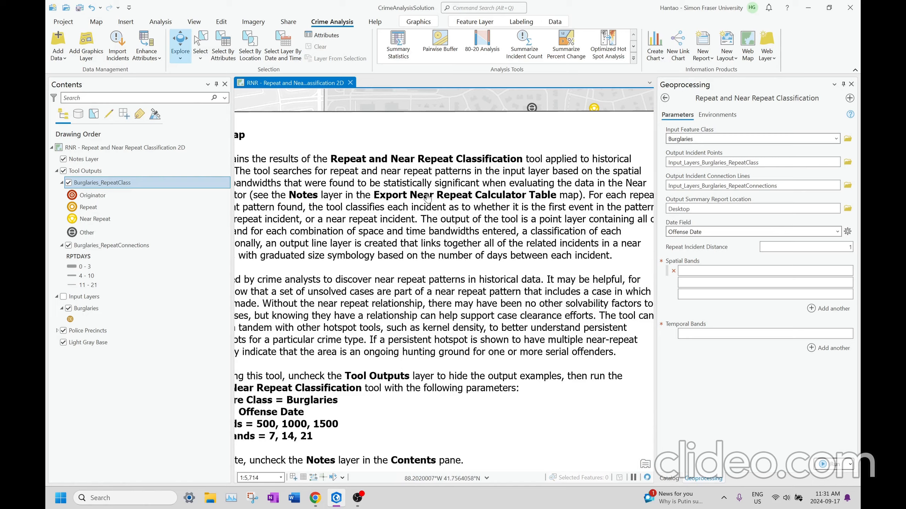
scroll(427, 198, down, 2)
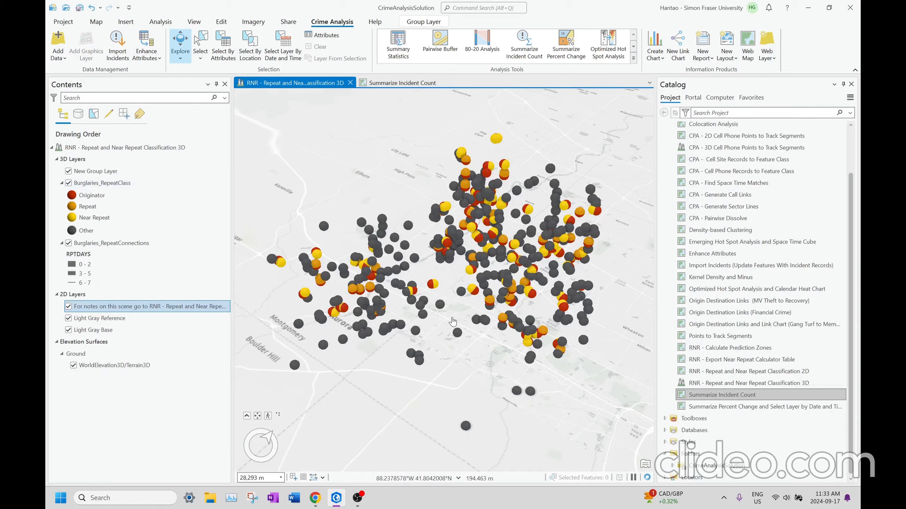
Examine the burglary spheres in the RNR - Repeat and Near Repeat Classification 3D scene from several positions and distances
drag(407, 320, 432, 345)
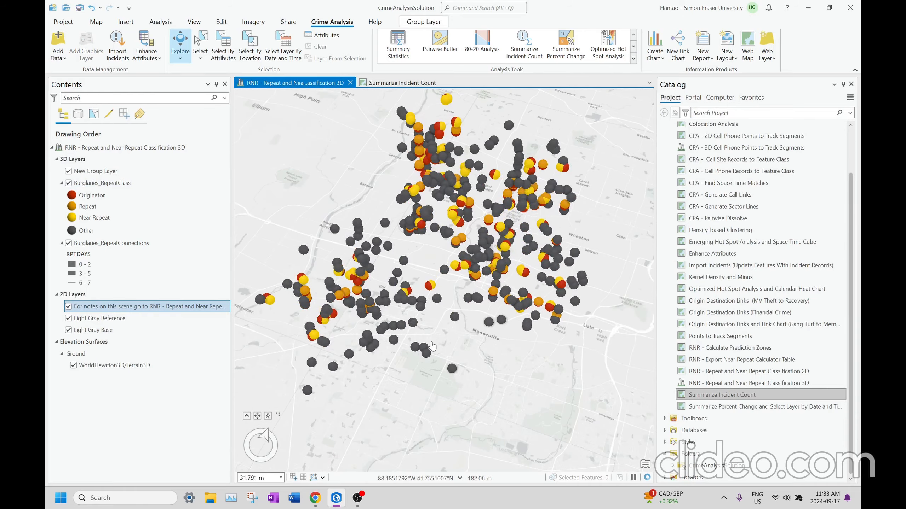
scroll(432, 345, down, 2)
scroll(447, 307, up, 4)
drag(523, 326, 511, 295)
scroll(443, 293, up, 3)
drag(436, 293, 376, 335)
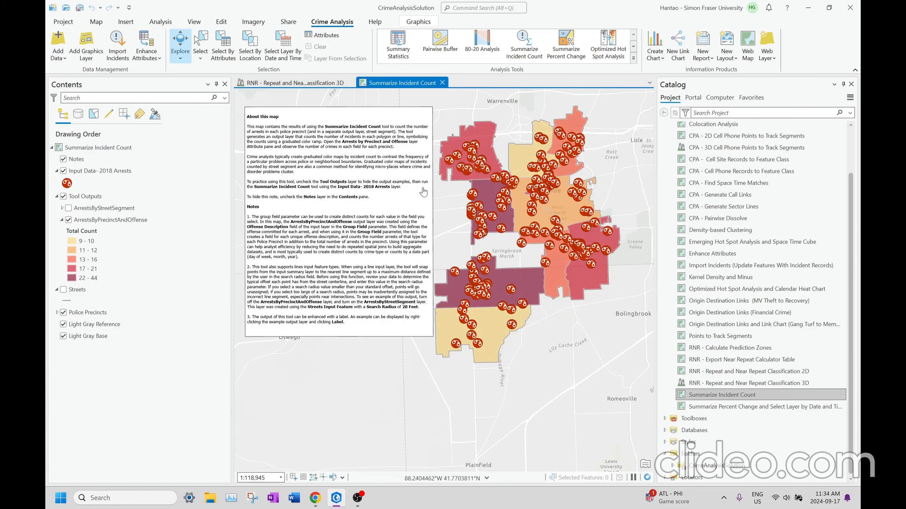
Close the Repeat and Near Repeat Classification 3D scene, and inspect the northwestern precinct on the Summarize Incident Count map
click(348, 83)
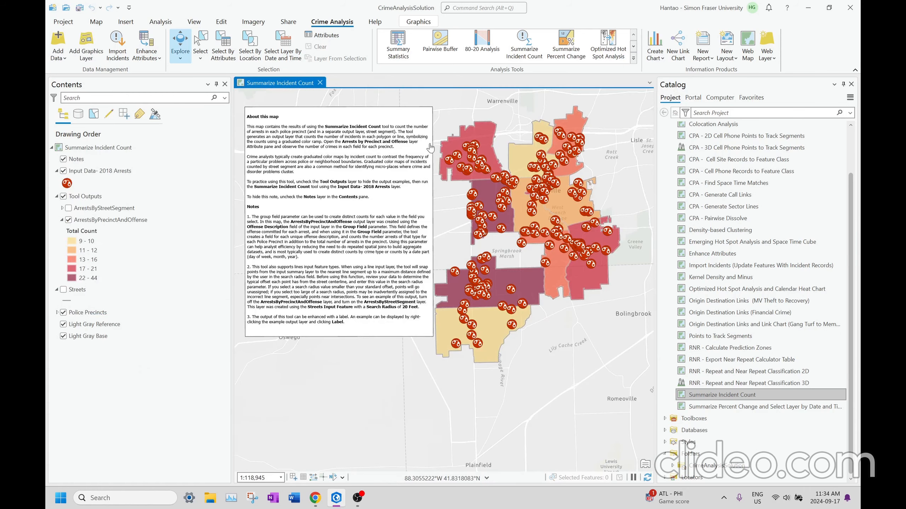
scroll(476, 146, up, 3)
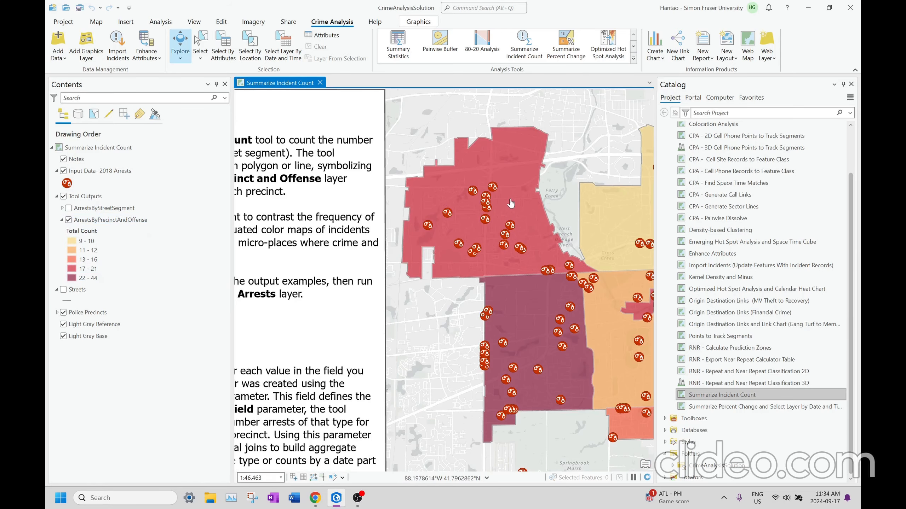
click(500, 199)
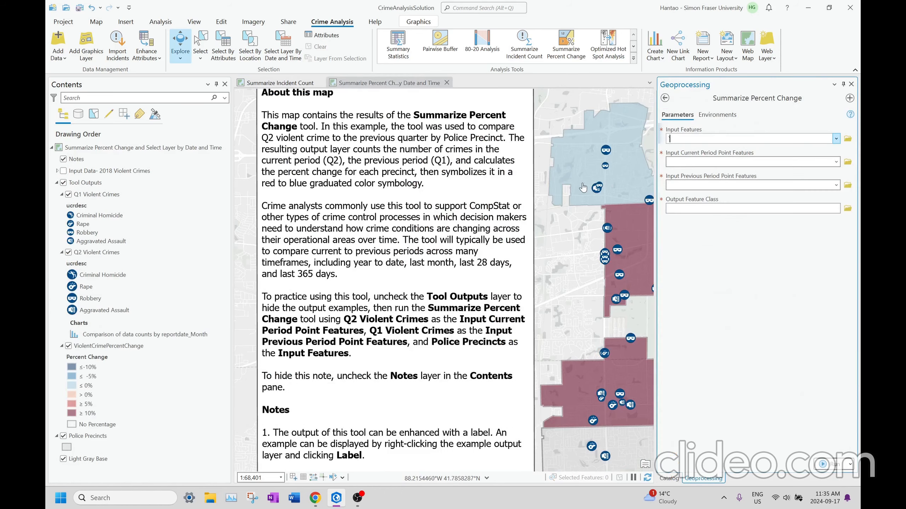
Set Police Precincts as the input features of the Summarize Percent Change tool
drag(473, 173, 476, 194)
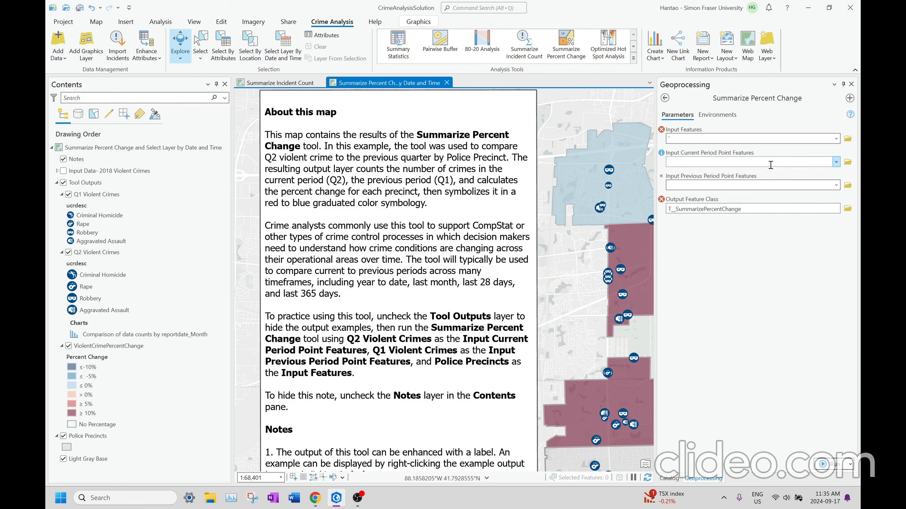
drag(545, 289, 544, 252)
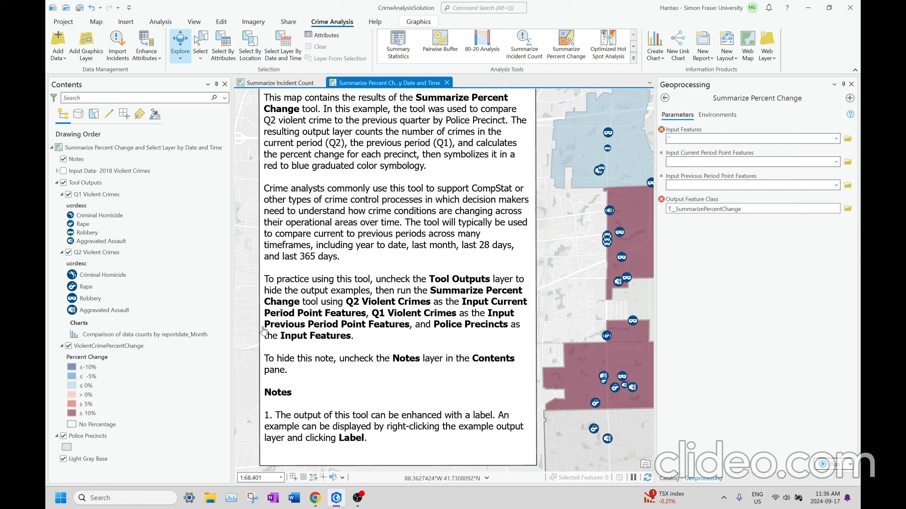
click(832, 140)
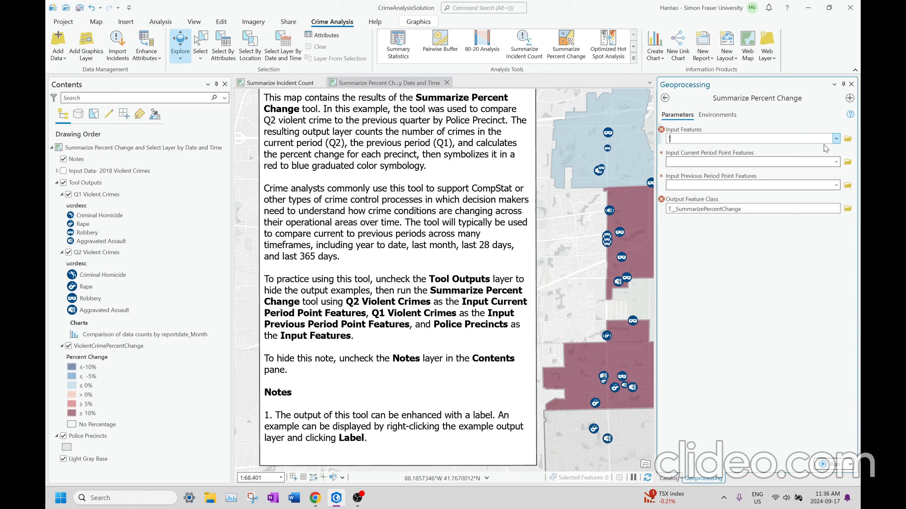
click(836, 139)
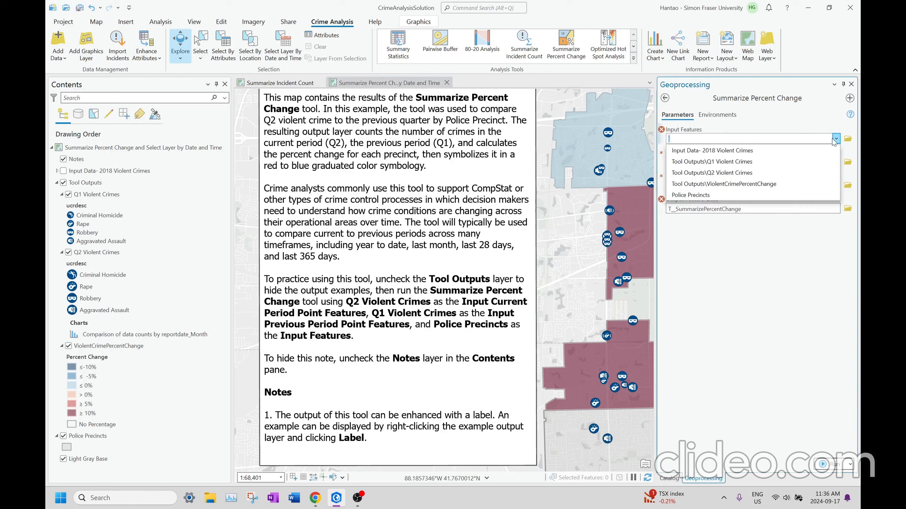
click(786, 197)
Set Q1 Violent Crimes as the current period point features and Q2 Violent Crimes as the previous period point features
click(820, 162)
click(835, 162)
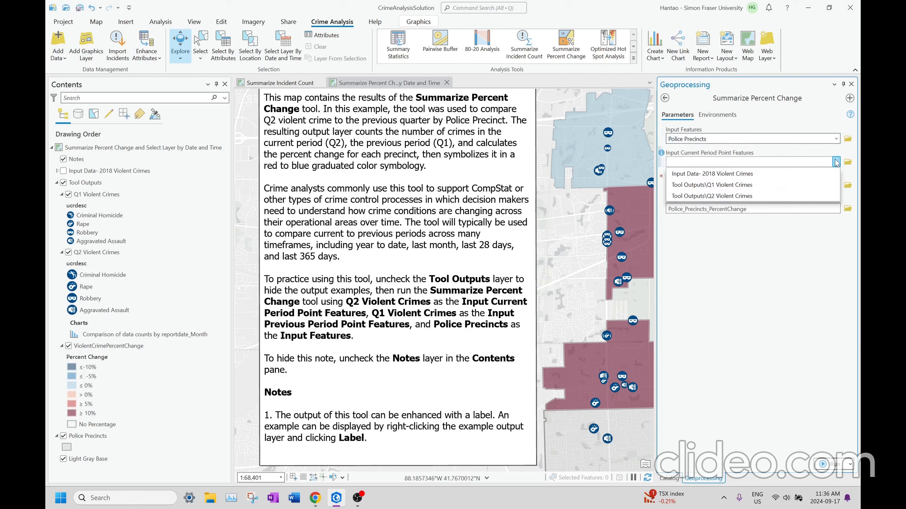
click(810, 185)
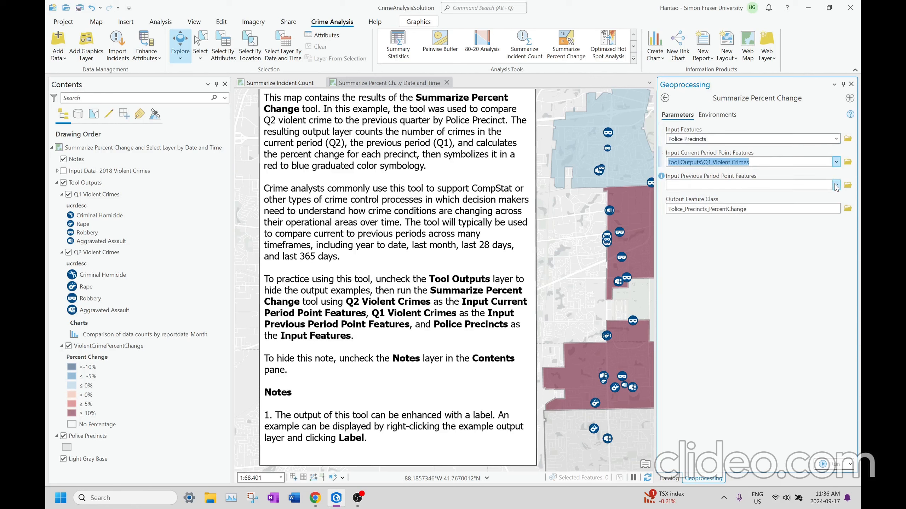
click(836, 186)
click(808, 217)
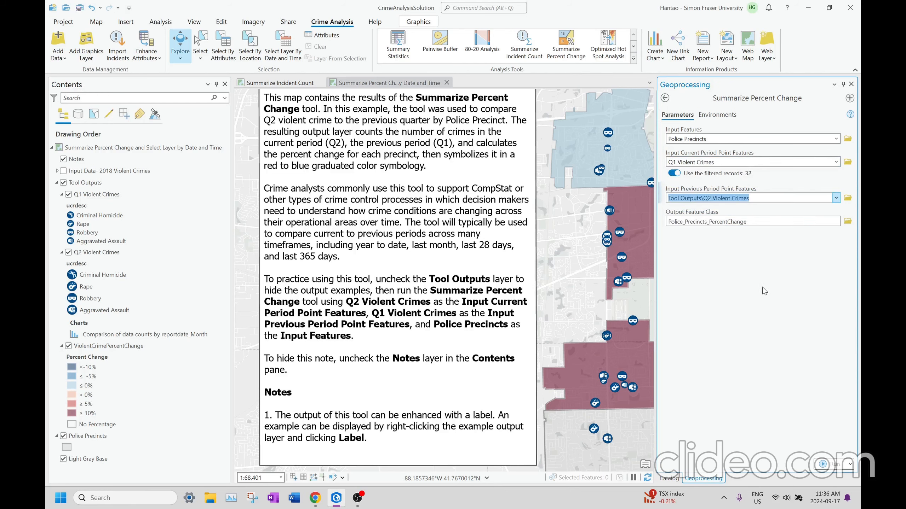
drag(650, 358, 481, 338)
drag(506, 230, 449, 263)
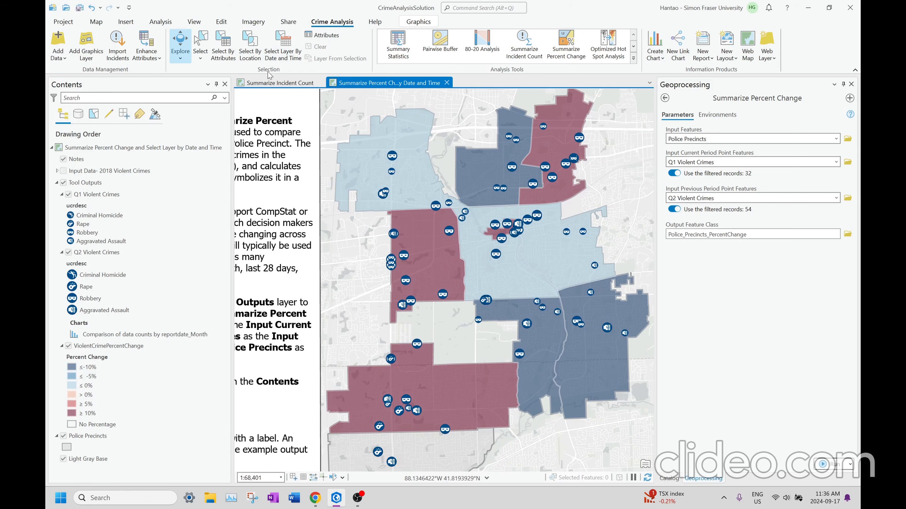
Return to the Summarize Incident Count map and examine its precincts, arrest points and notes alongside the project's list of maps
click(280, 82)
click(669, 479)
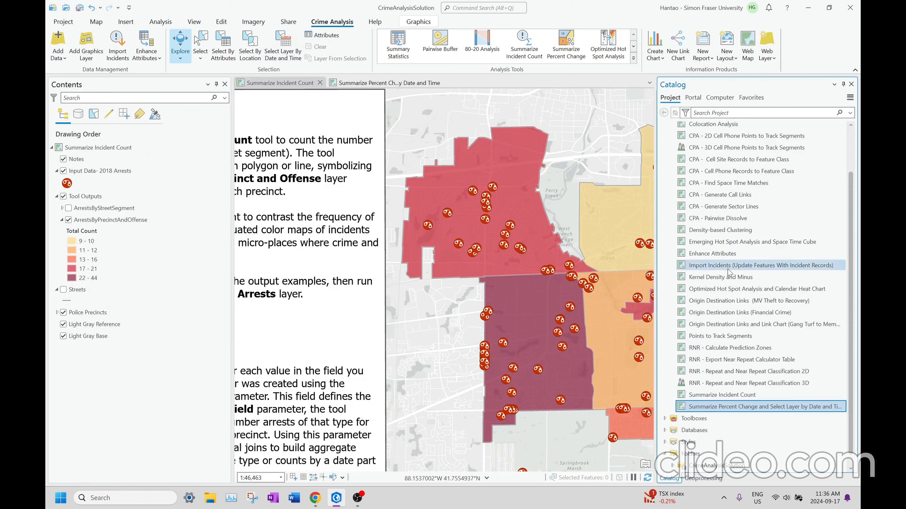
scroll(728, 288, up, 3)
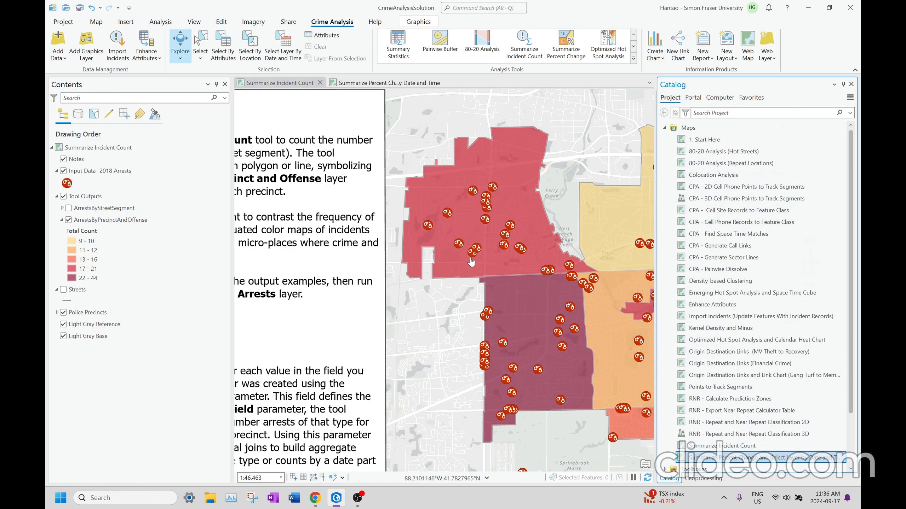
scroll(472, 261, down, 2)
drag(494, 288, 442, 238)
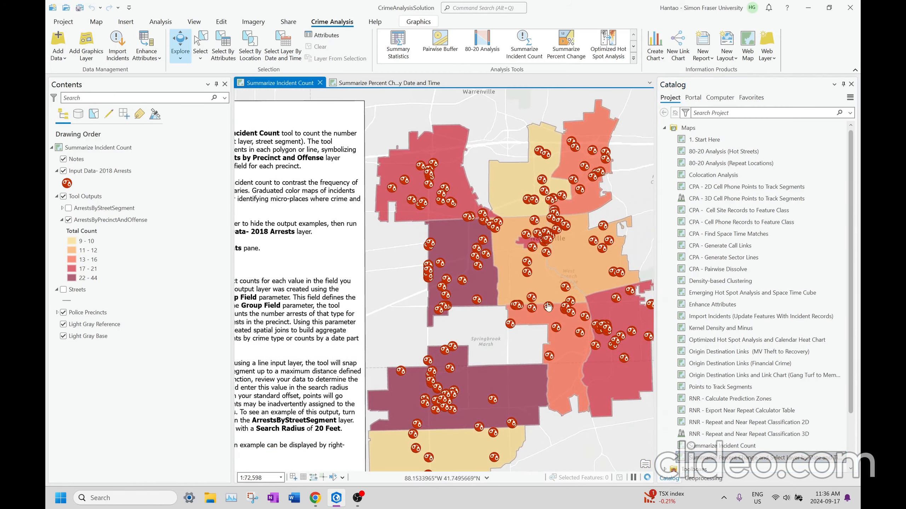
drag(450, 282, 528, 256)
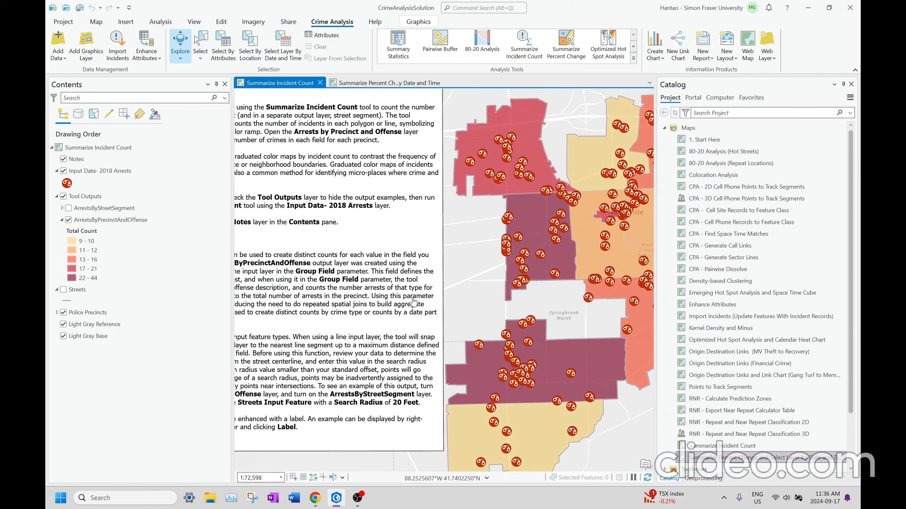
drag(293, 270, 339, 285)
drag(398, 267, 316, 252)
scroll(416, 251, down, 2)
scroll(456, 236, up, 2)
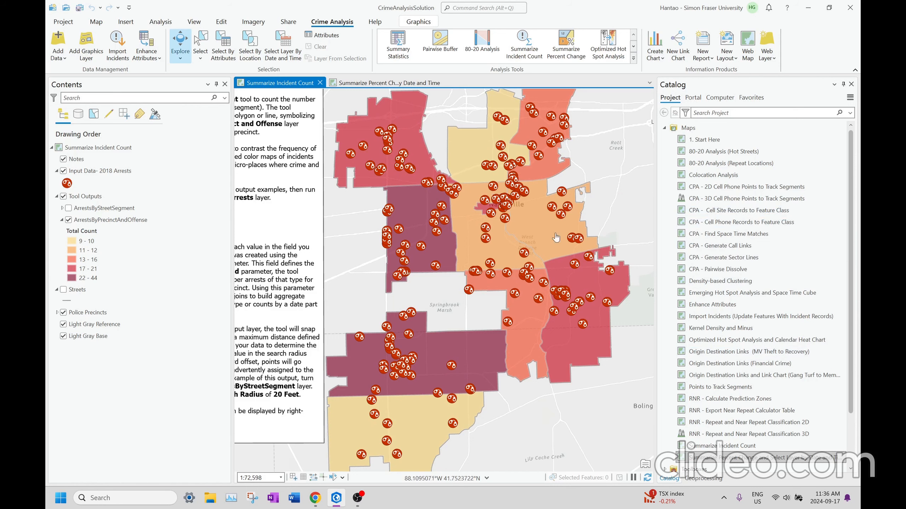
Survey the full gallery of crime analysis tools and the general insertion, mapping and analysis commands
click(634, 58)
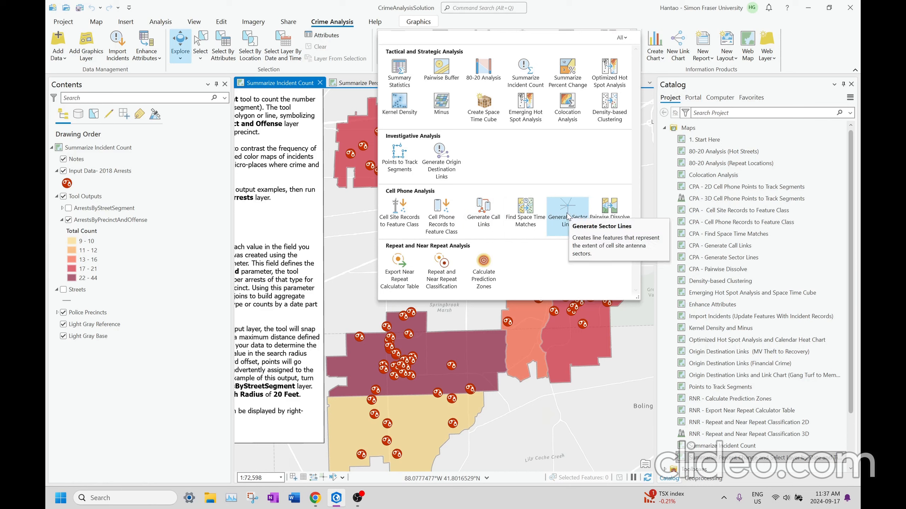
click(133, 22)
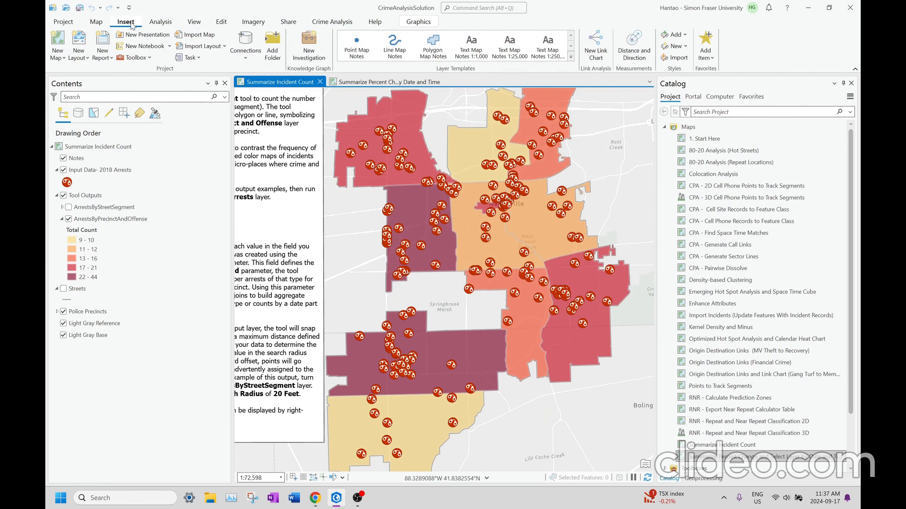
click(96, 22)
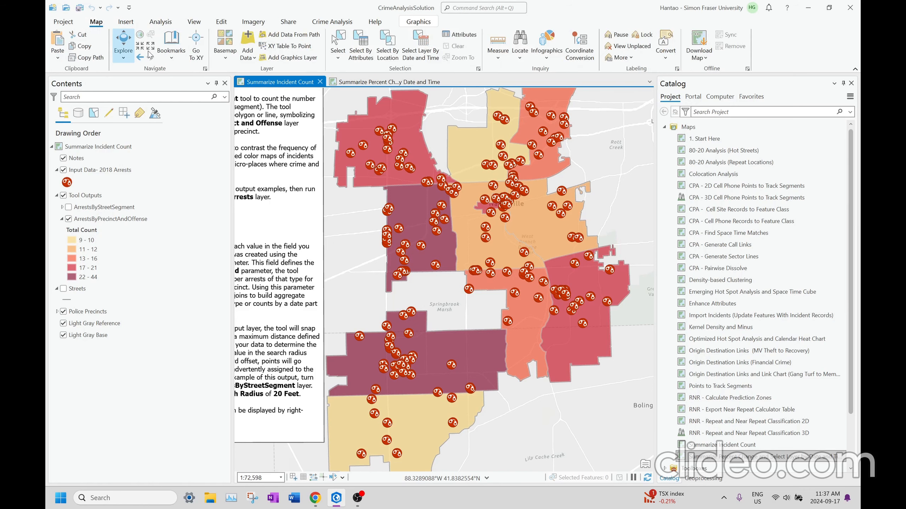
click(159, 26)
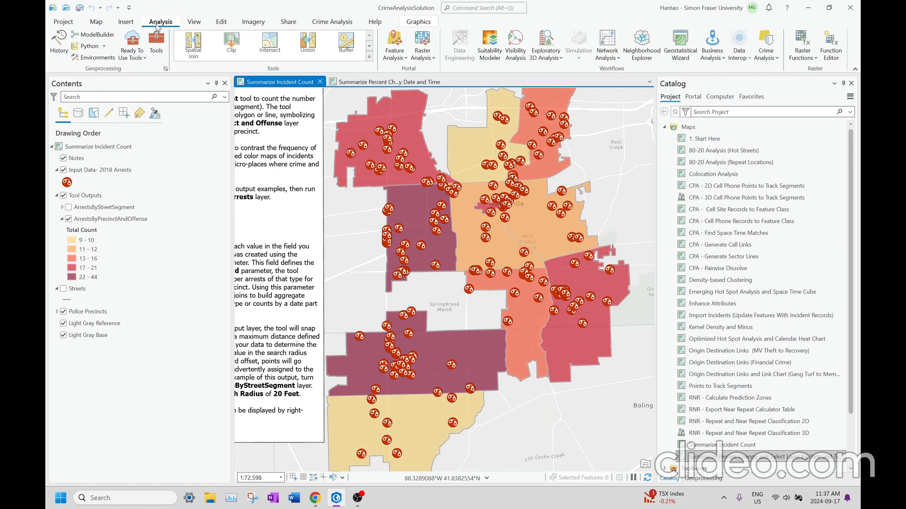
click(124, 24)
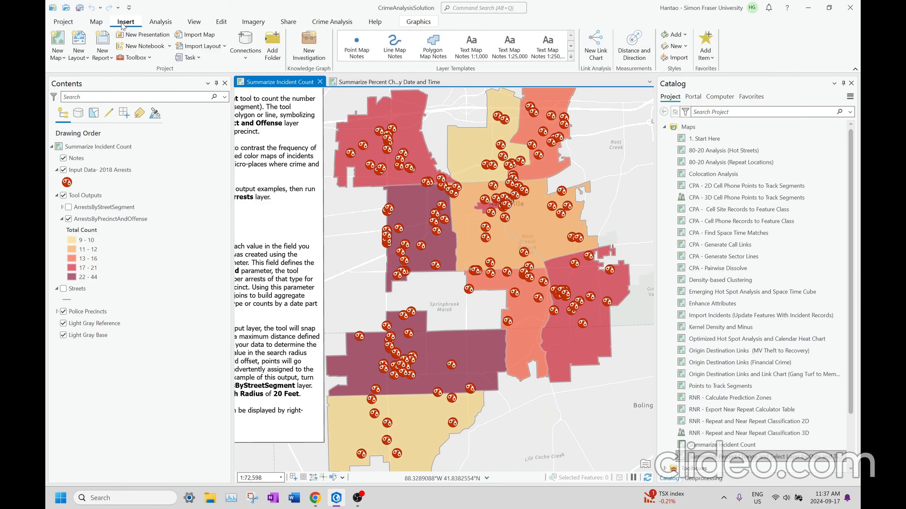
click(161, 23)
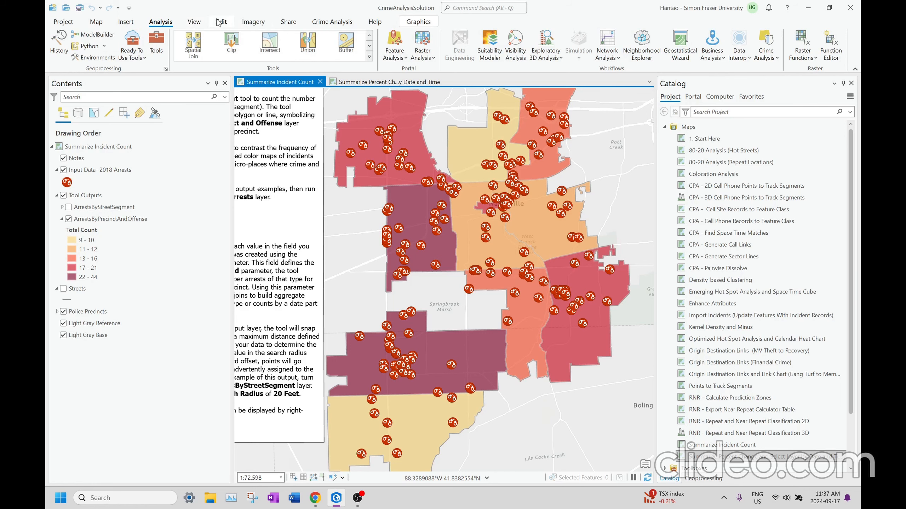
Open the Python window beneath the Summarize Incident Count map
click(194, 22)
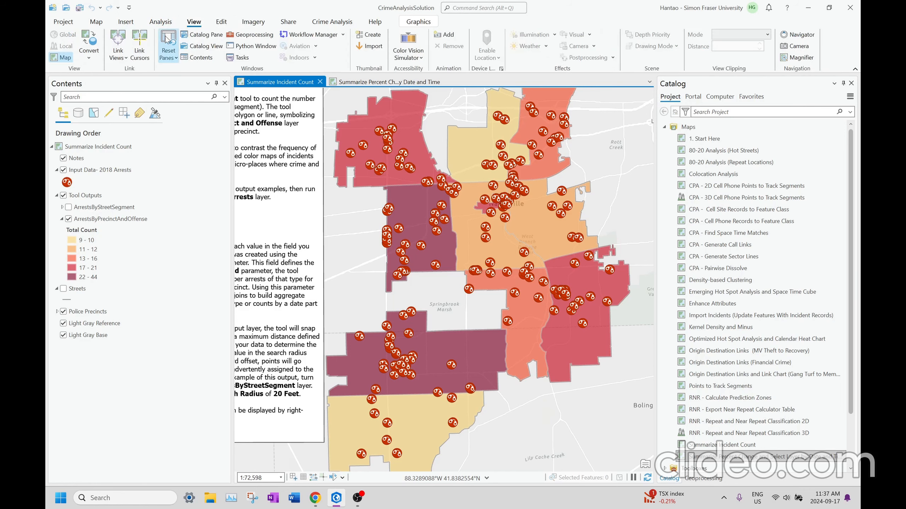
click(252, 46)
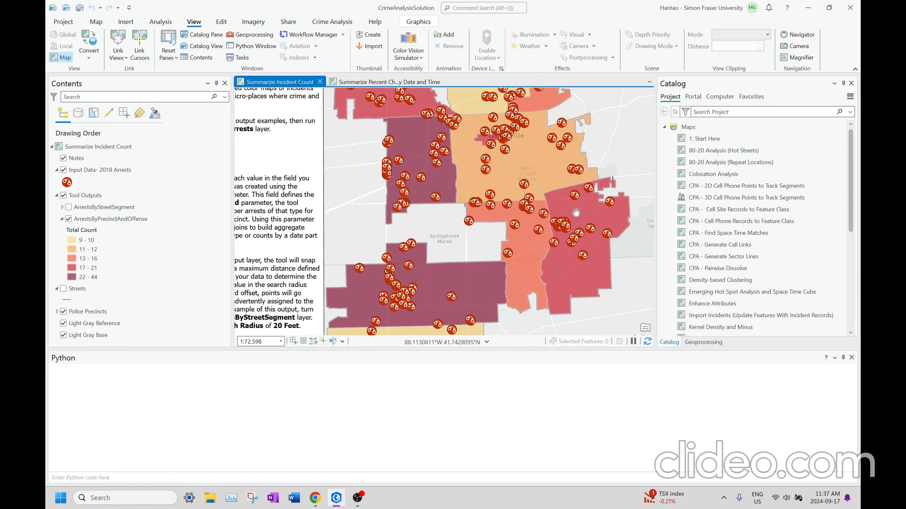
drag(579, 234, 547, 194)
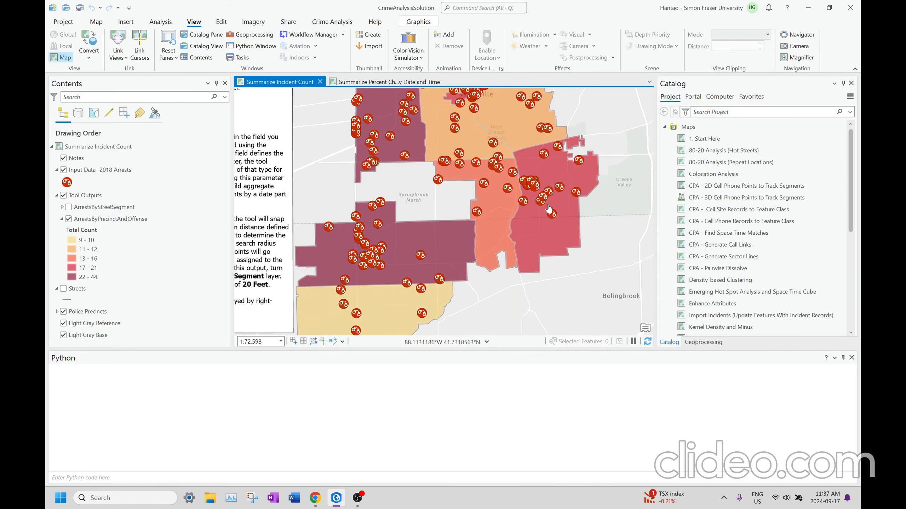